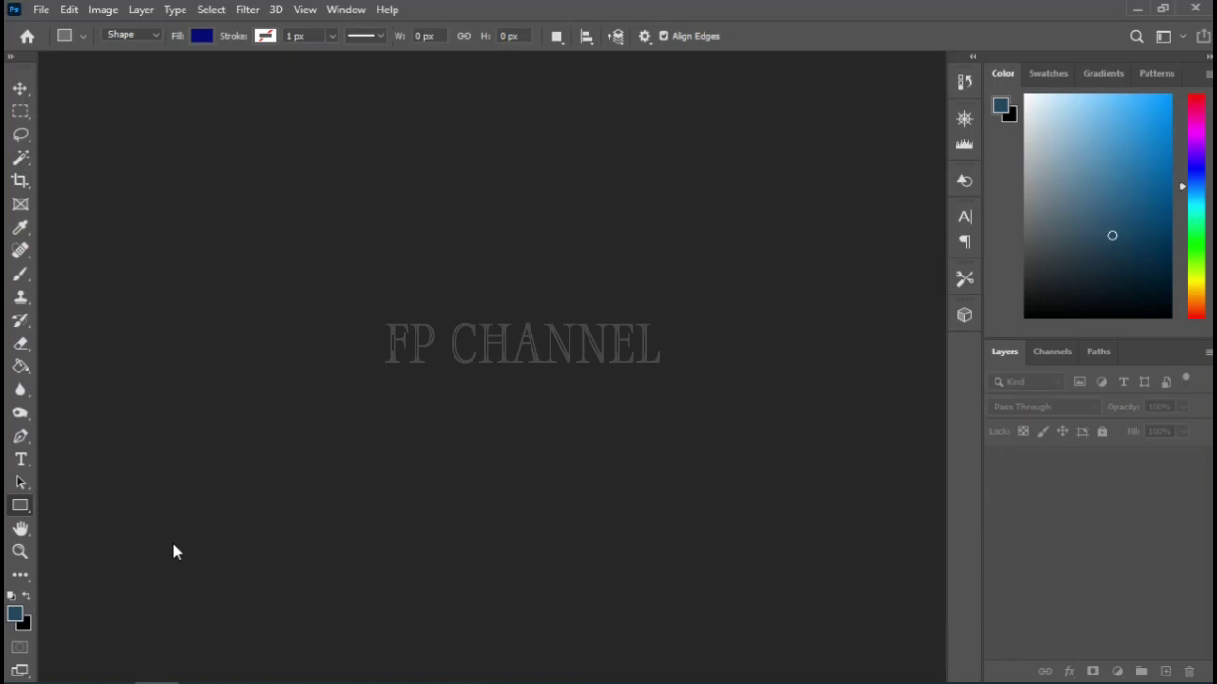
- Open 110180-shirt-mockup from F:\All File Mockup PSD 3\70. Dress Long Shirt
left_click(42, 10)
left_click(73, 45)
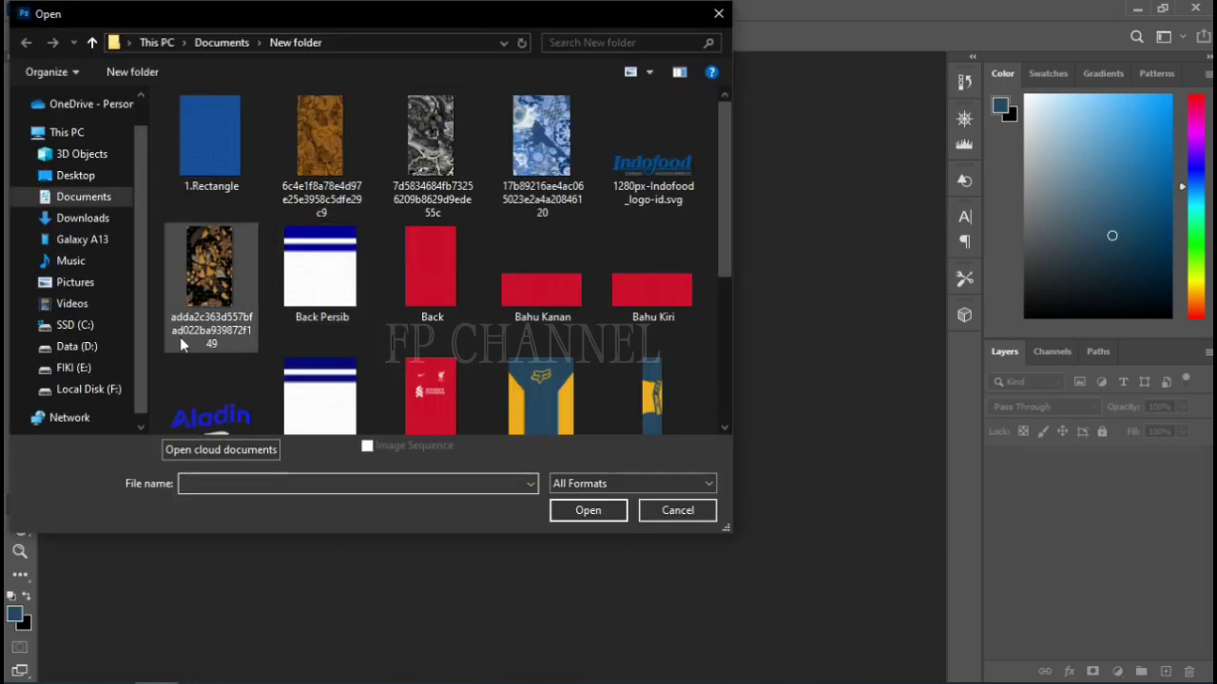
left_click(84, 391)
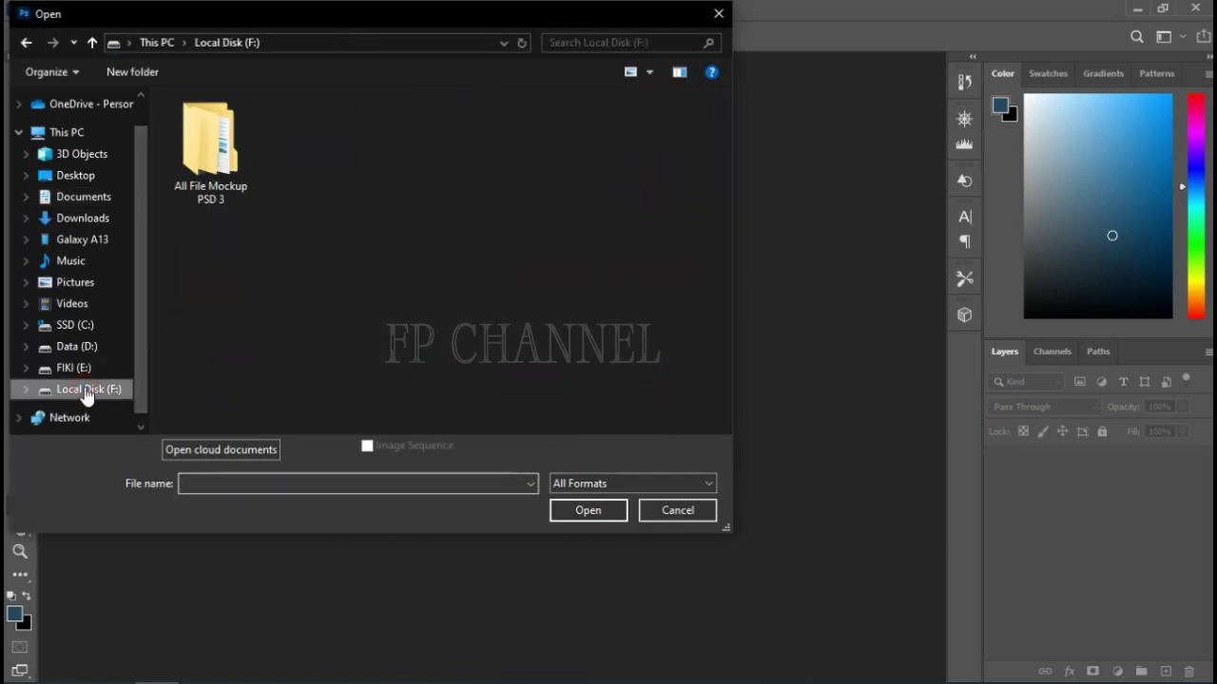
double_click(253, 171)
scroll(336, 256, "down", 5)
scroll(285, 304, "down", 5)
scroll(271, 335, "down", 4)
scroll(268, 339, "down", 4)
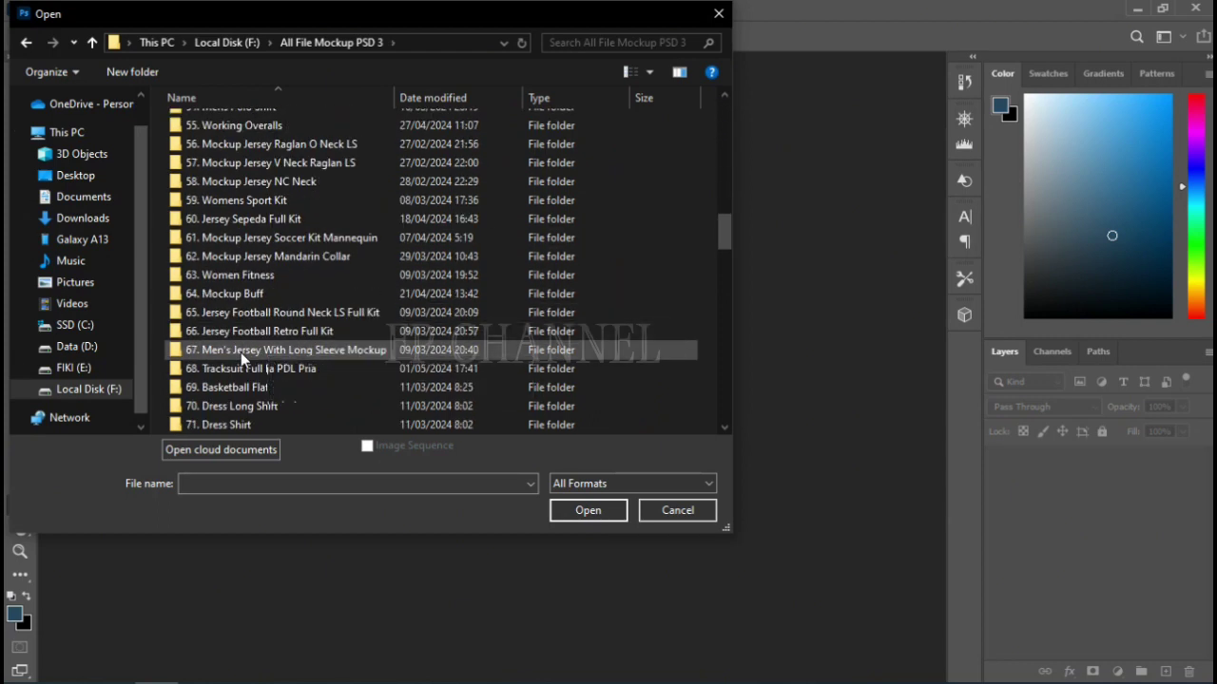
scroll(240, 352, "down", 4)
double_click(224, 181)
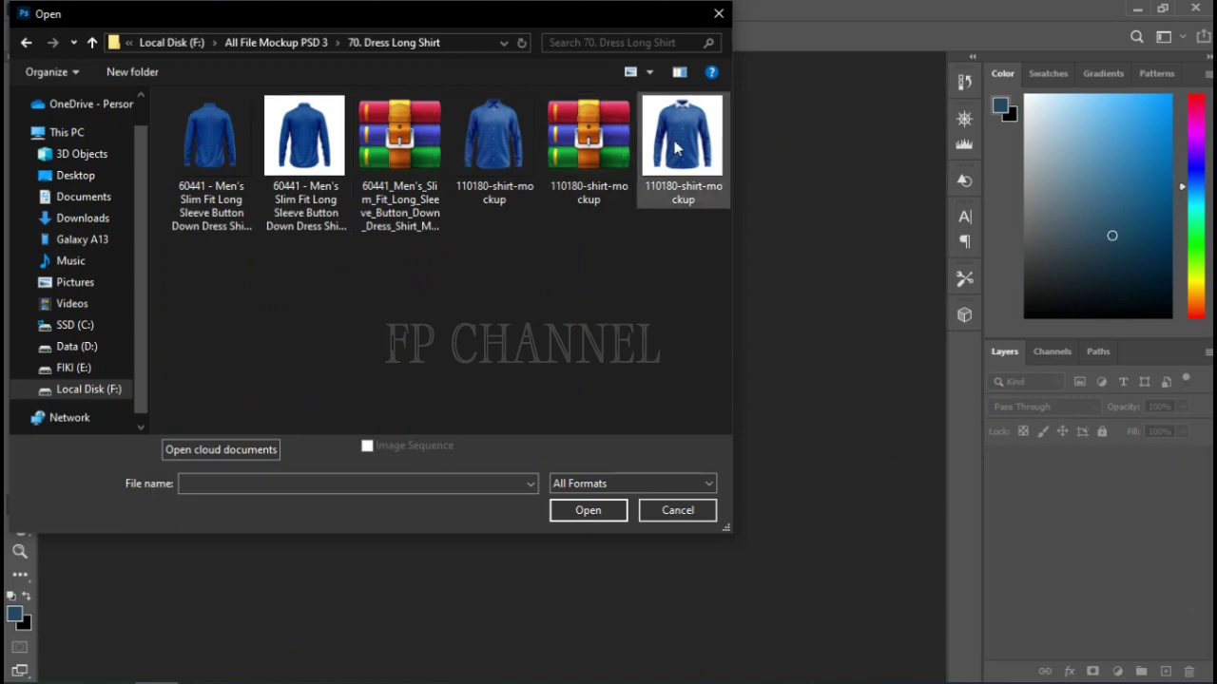
left_click(682, 138)
left_click(588, 514)
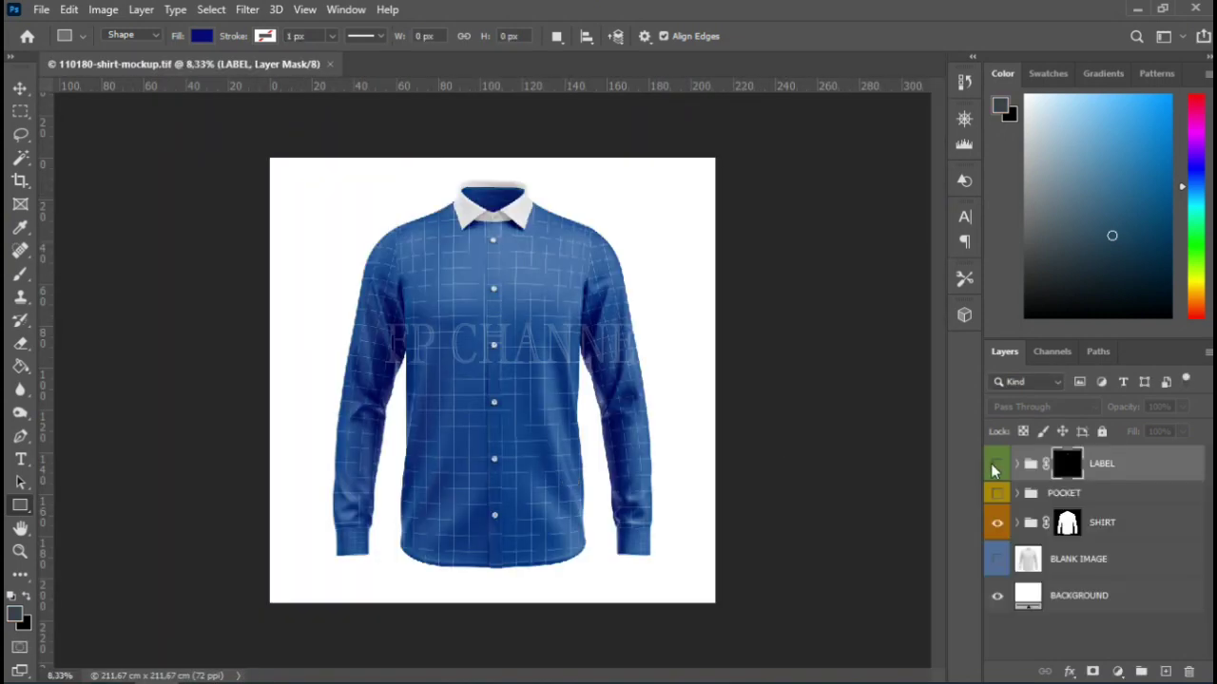
- Zoom in to inspect the blue shirt, then zoom back out to see it whole
key("ctrl+plus")
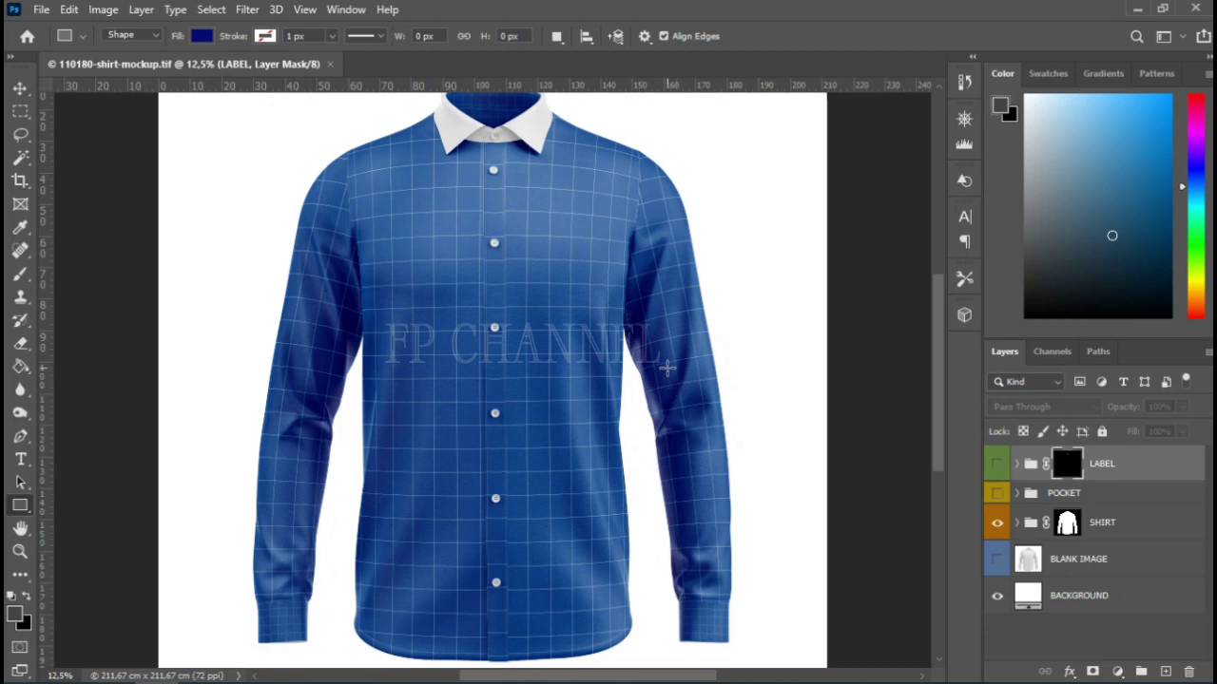
key("ctrl+minus")
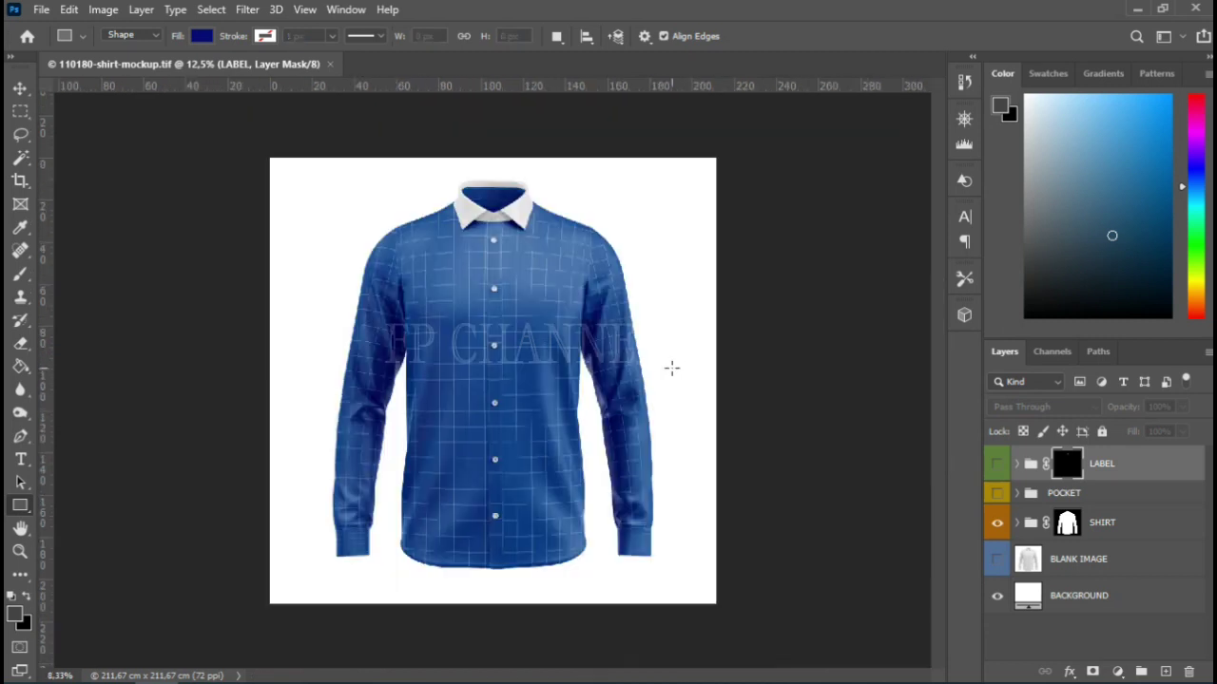
- Toggle the BACKGROUND layer off and on, then expand the SHIRT group
left_click(998, 597)
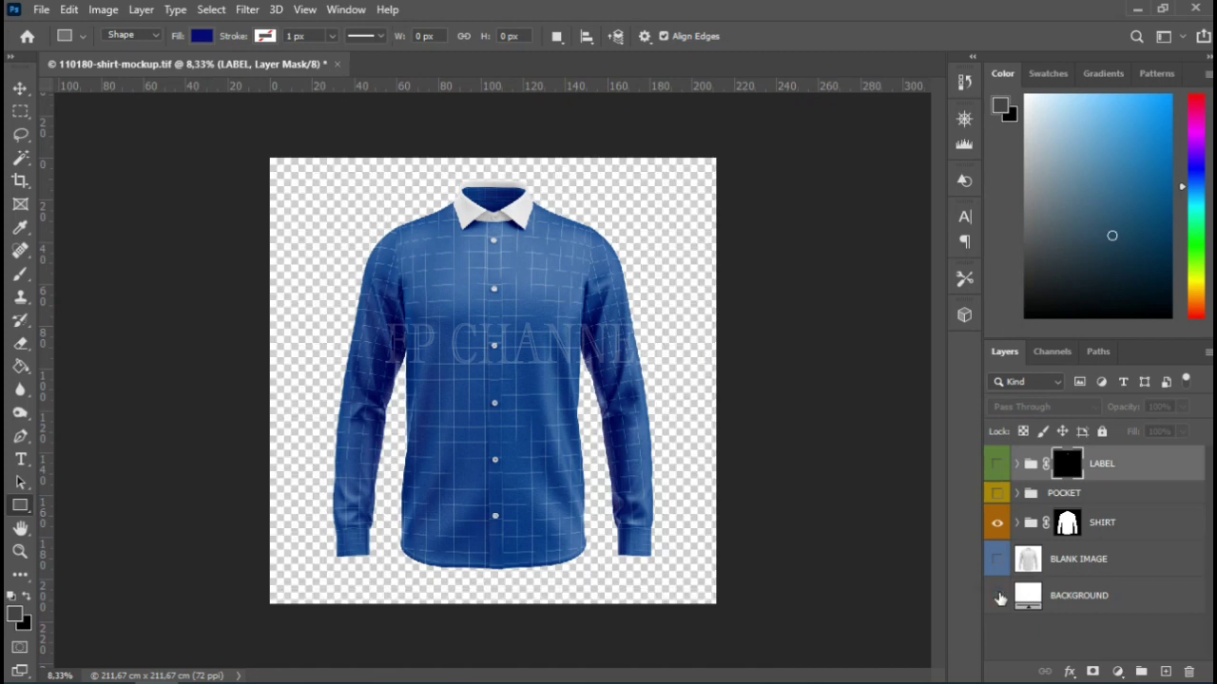
left_click(997, 597)
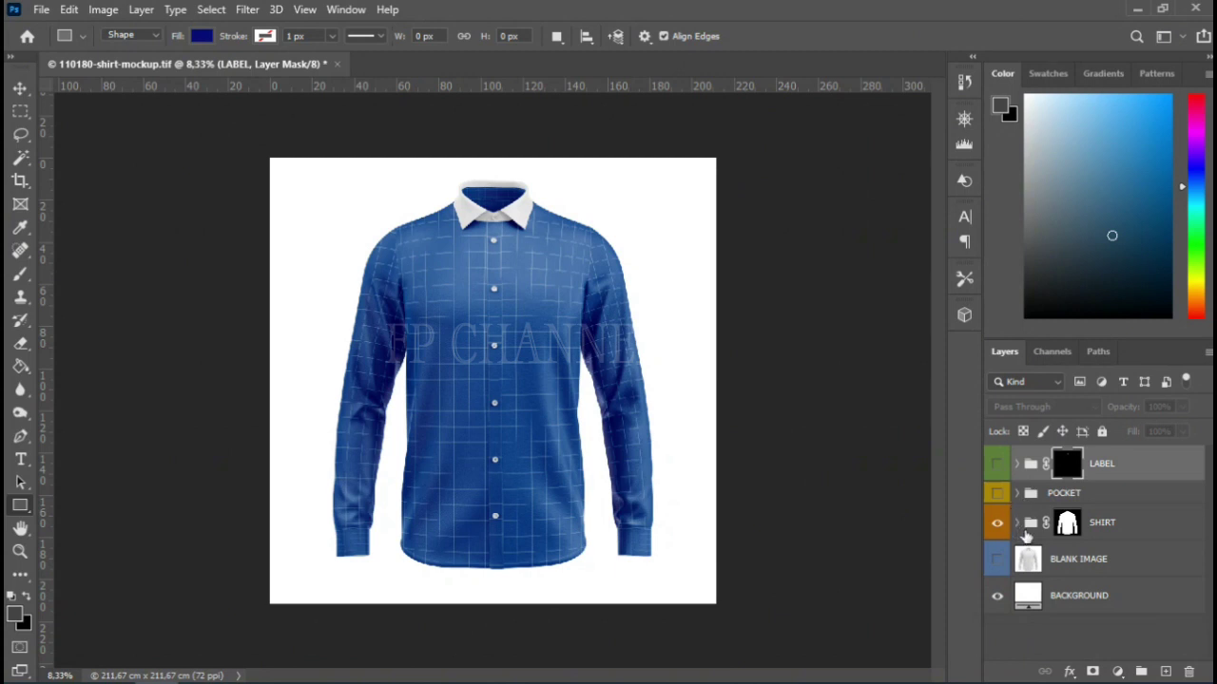
left_click(1136, 521)
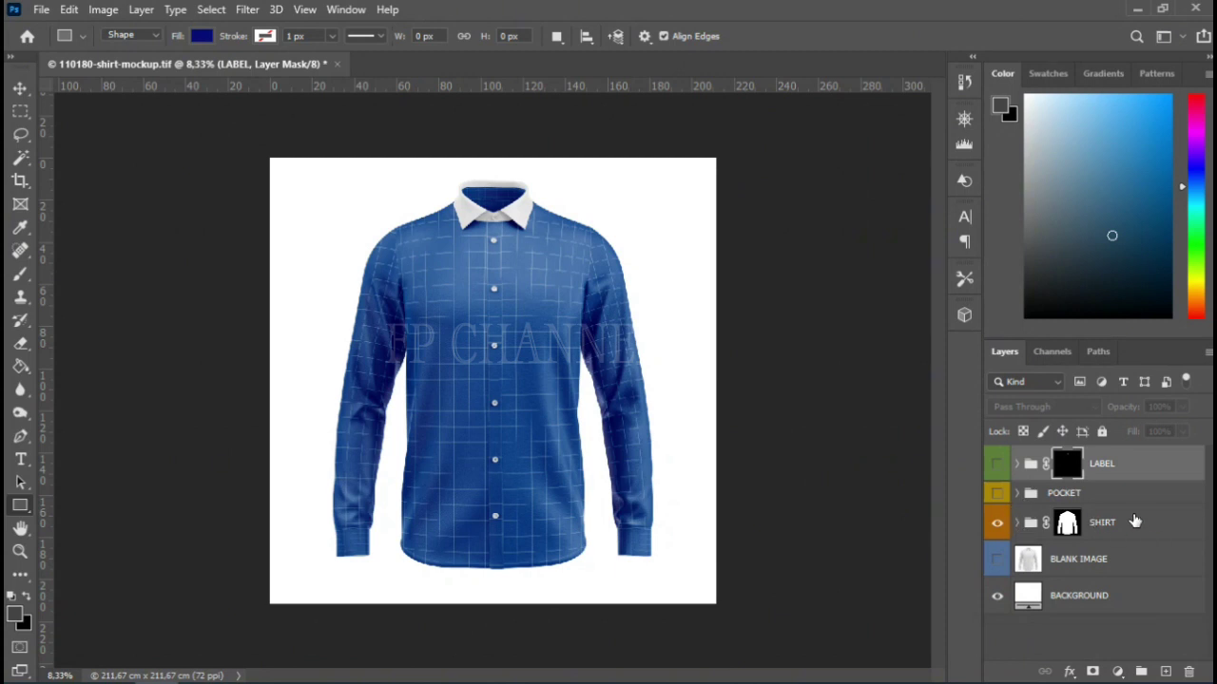
left_click(1068, 523)
left_click(1018, 522)
- Expand the SMARTS group and select the FRONT smart-object layer
scroll(1100, 529, "down", 2)
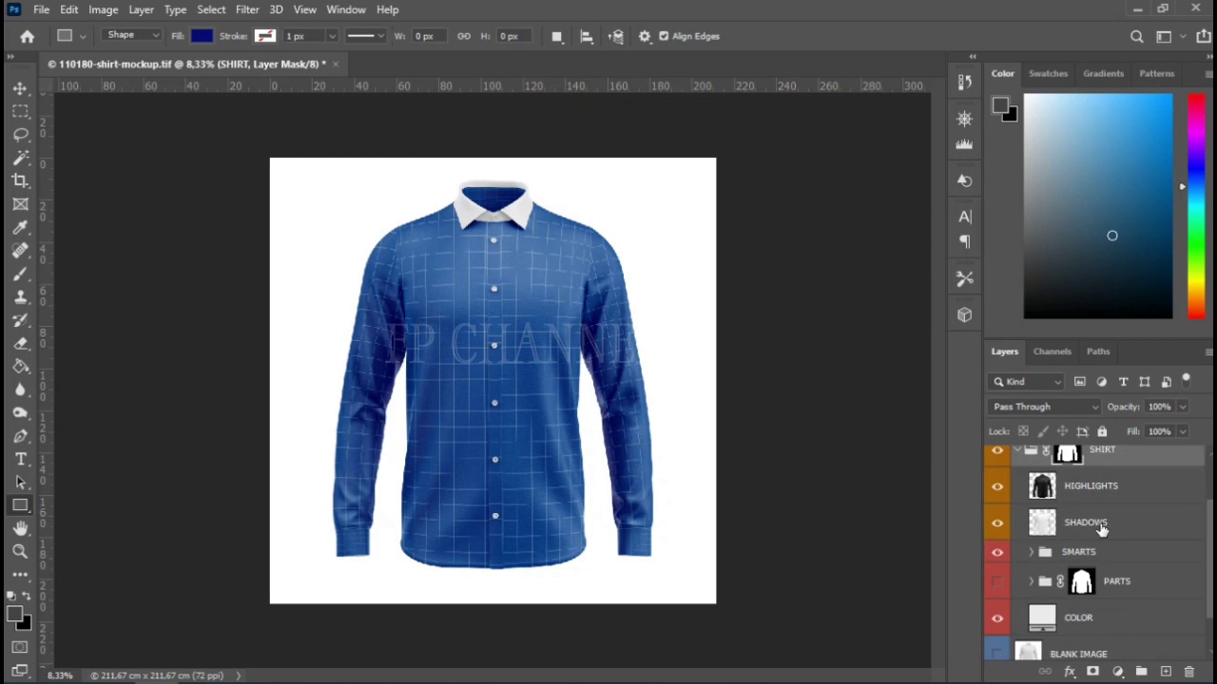
scroll(1102, 528, "down", 2)
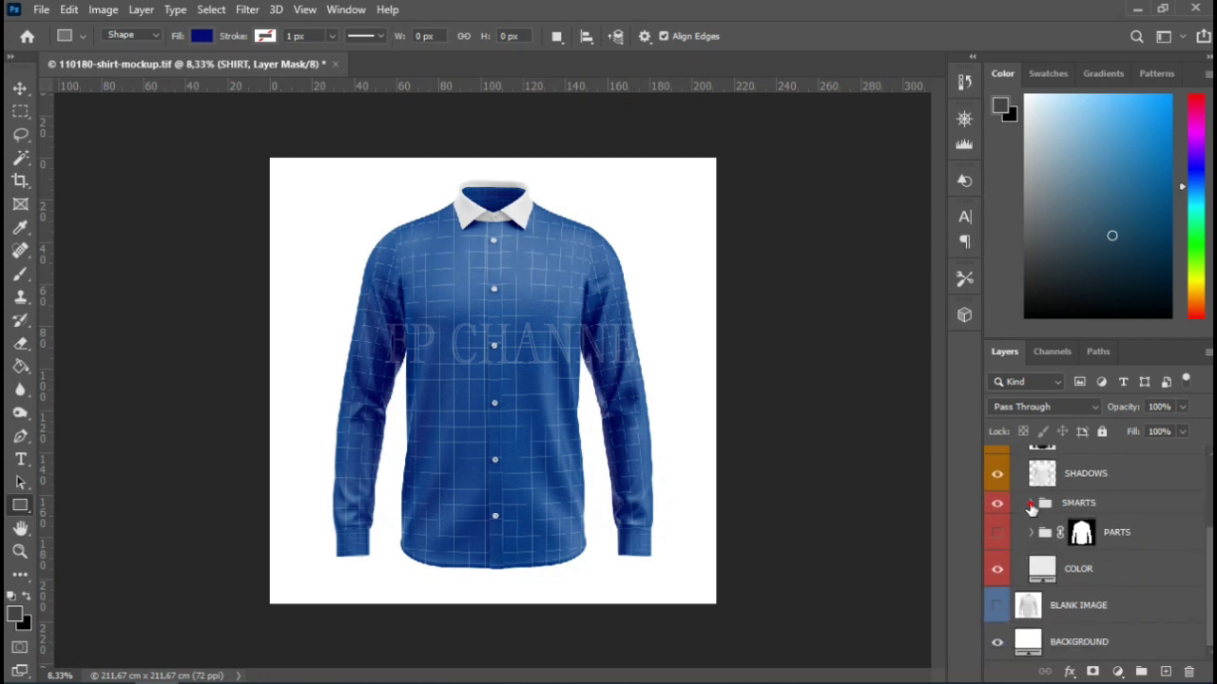
left_click(1031, 508)
scroll(1126, 537, "down", 2)
scroll(1129, 542, "down", 1)
scroll(1129, 542, "down", 1)
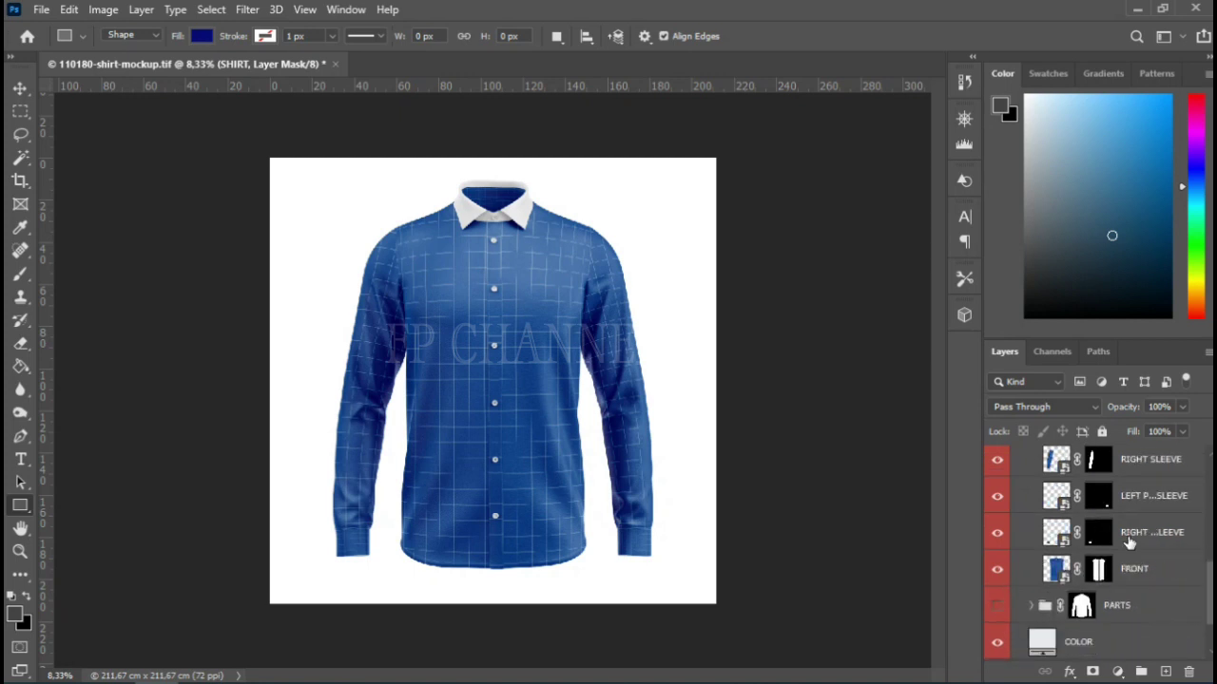
left_click(1063, 572)
- Open the FRONT smart object and place-link the paisley image from Documents\New folder
double_click(1057, 570)
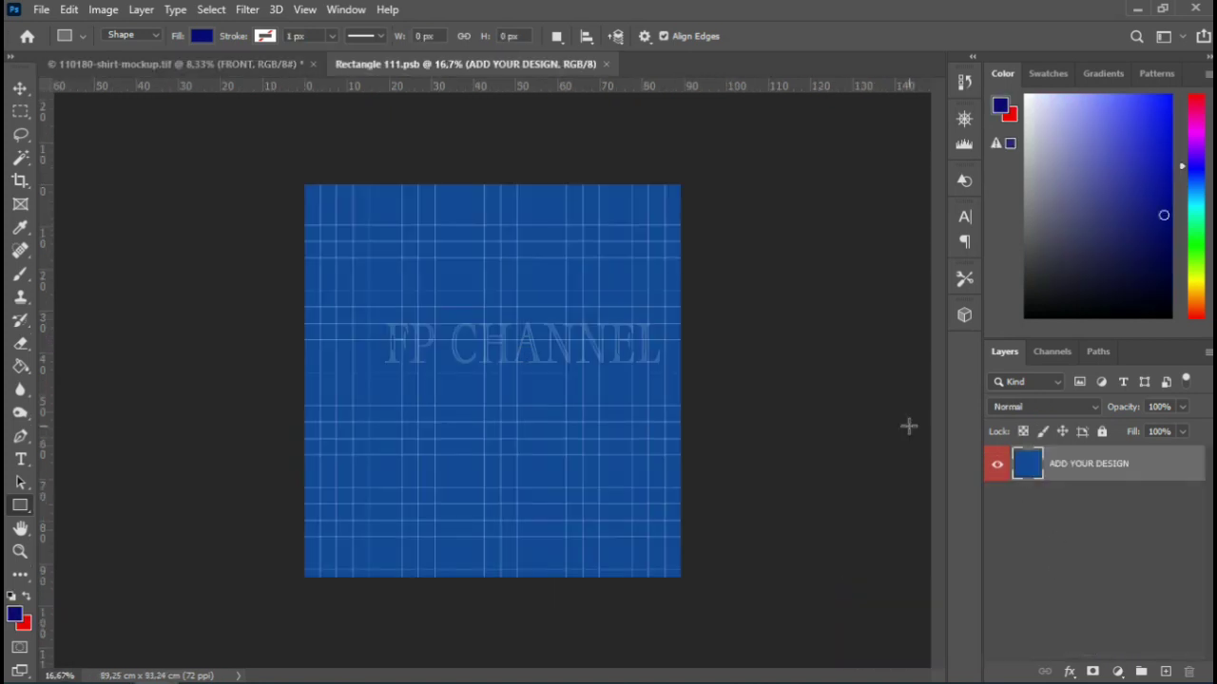
left_click(42, 10)
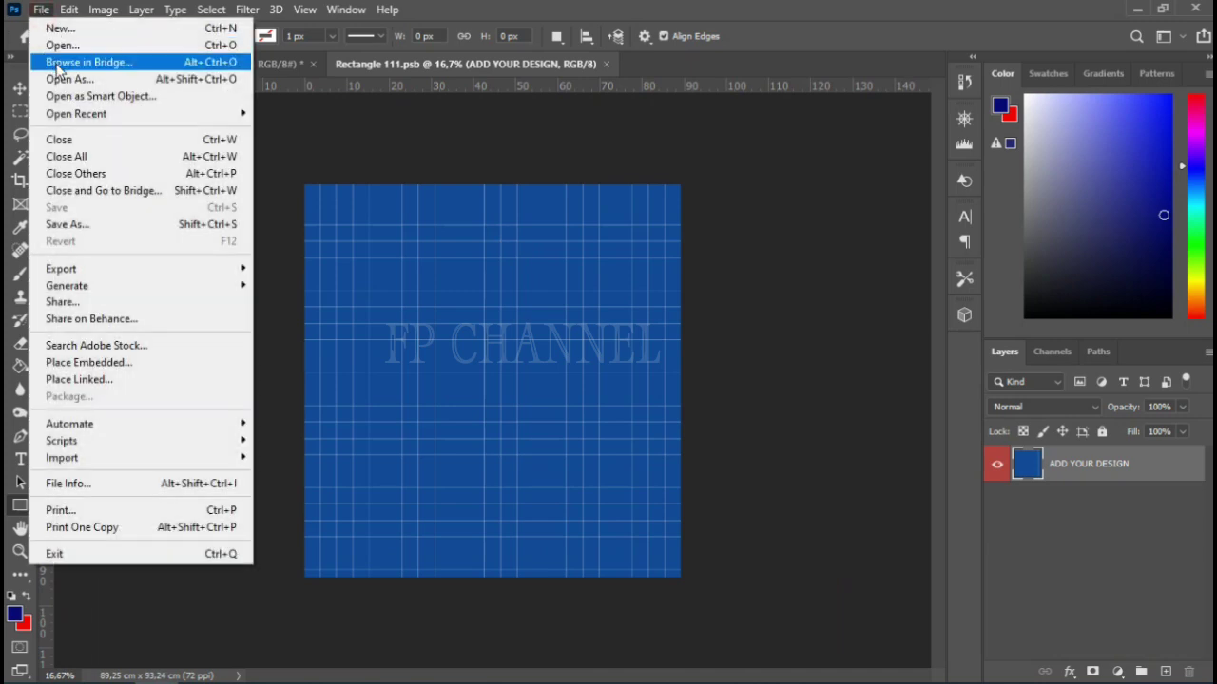
left_click(95, 378)
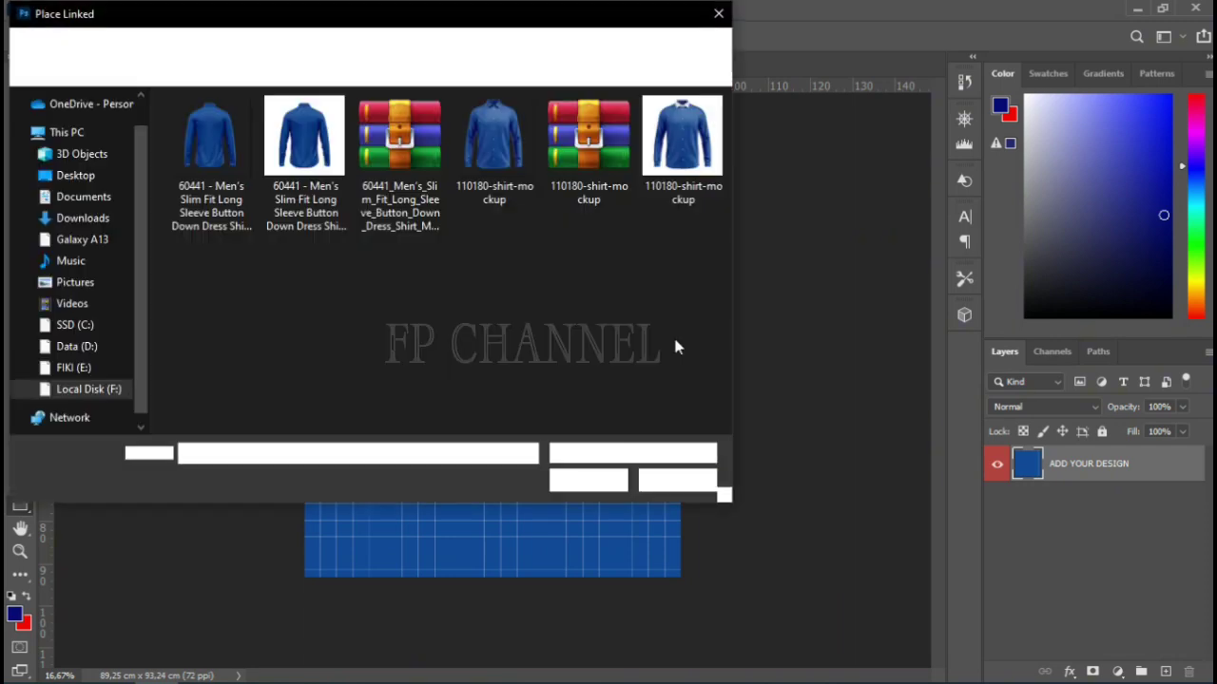
left_click(91, 203)
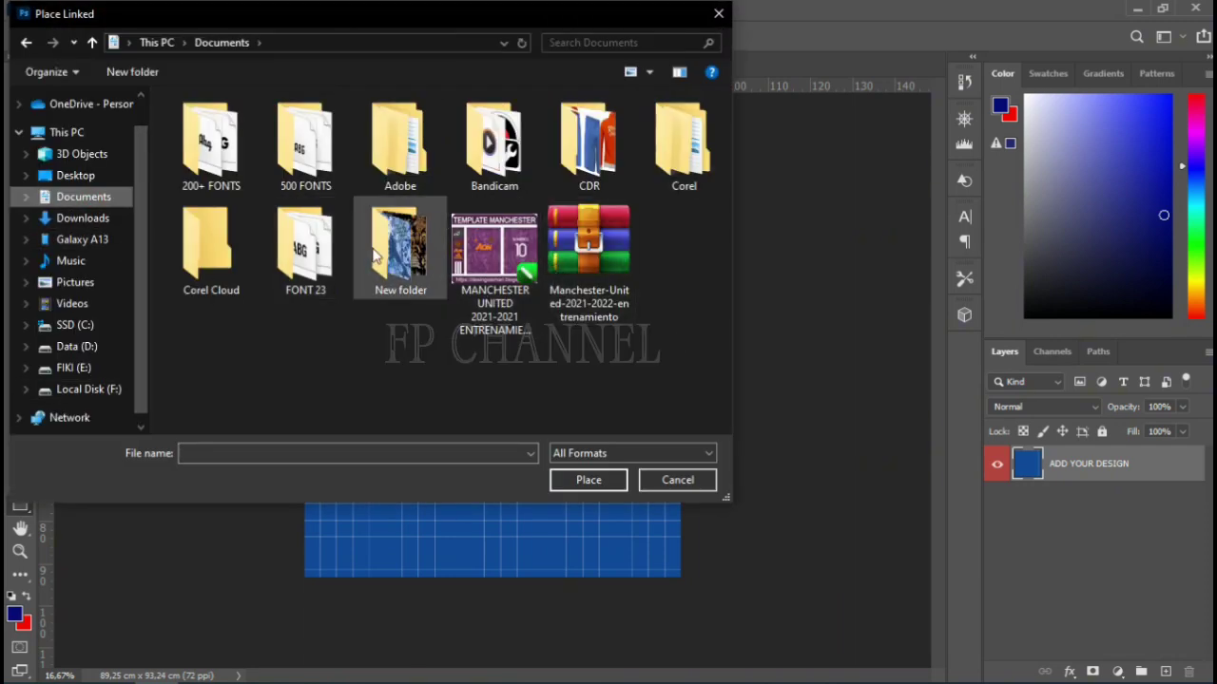
left_click(415, 252)
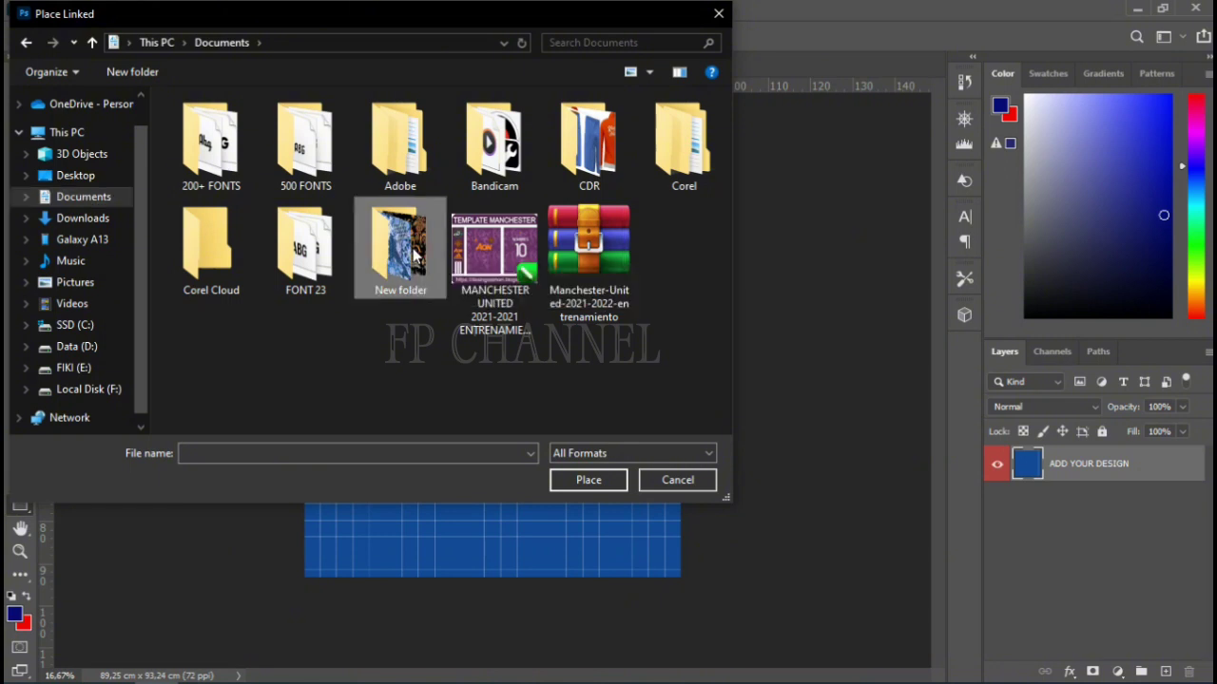
double_click(413, 248)
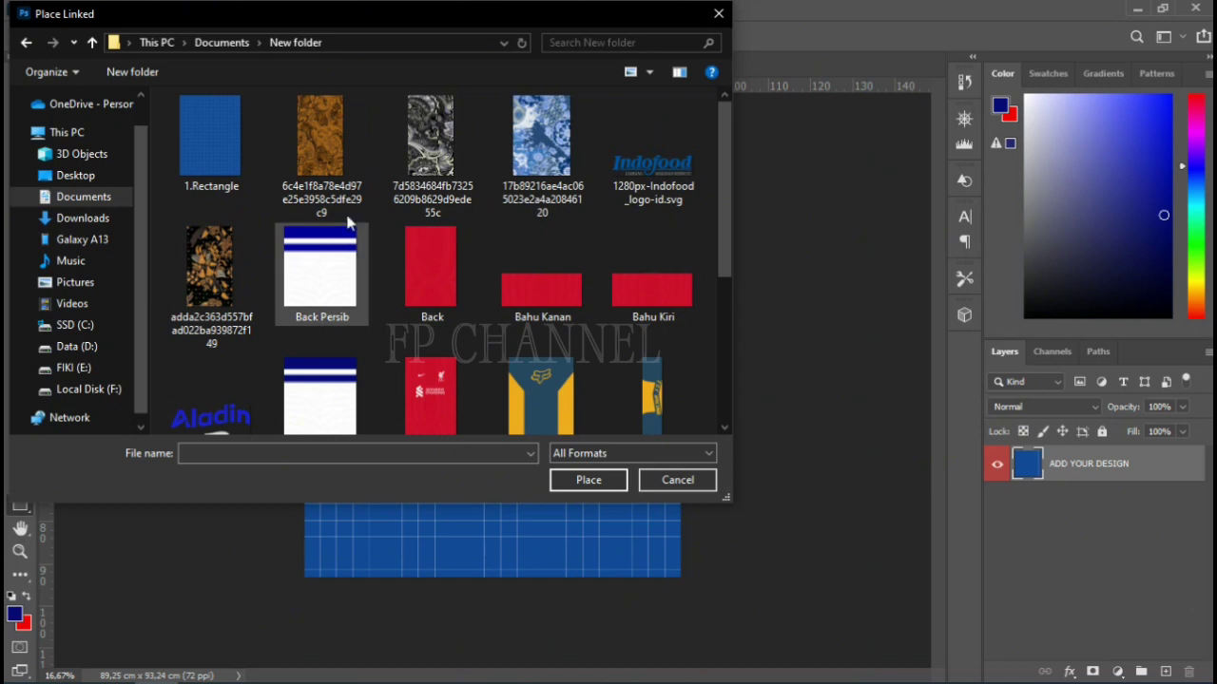
left_click(320, 158)
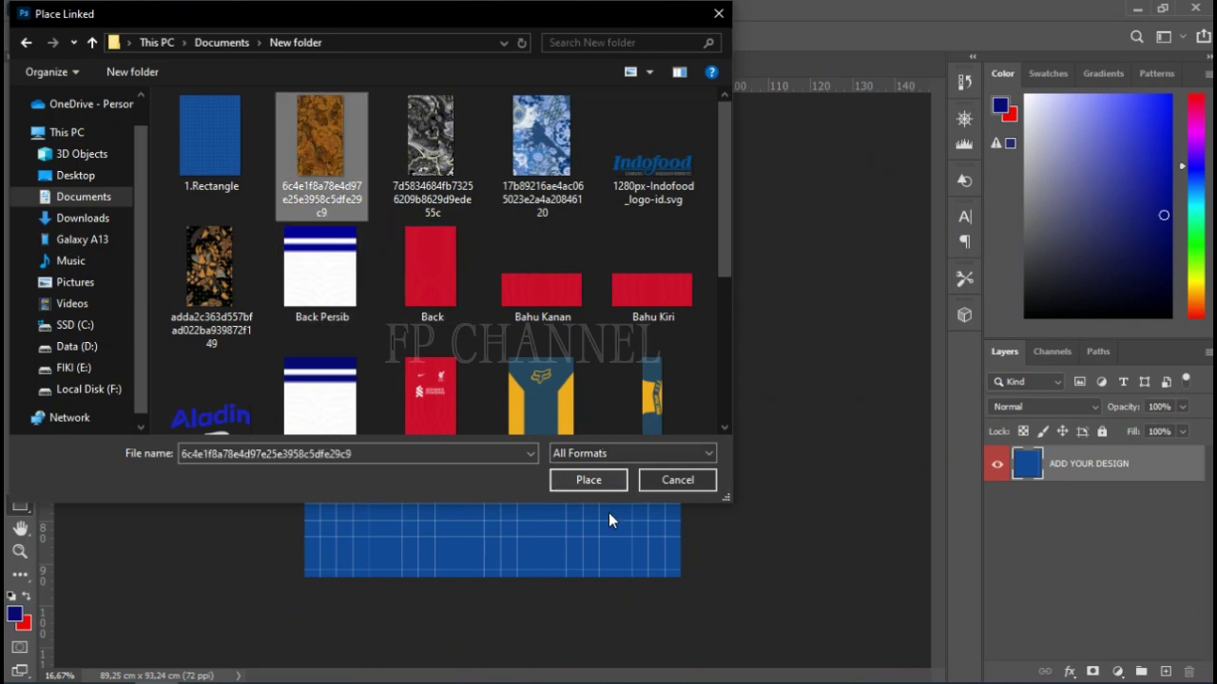
left_click(594, 481)
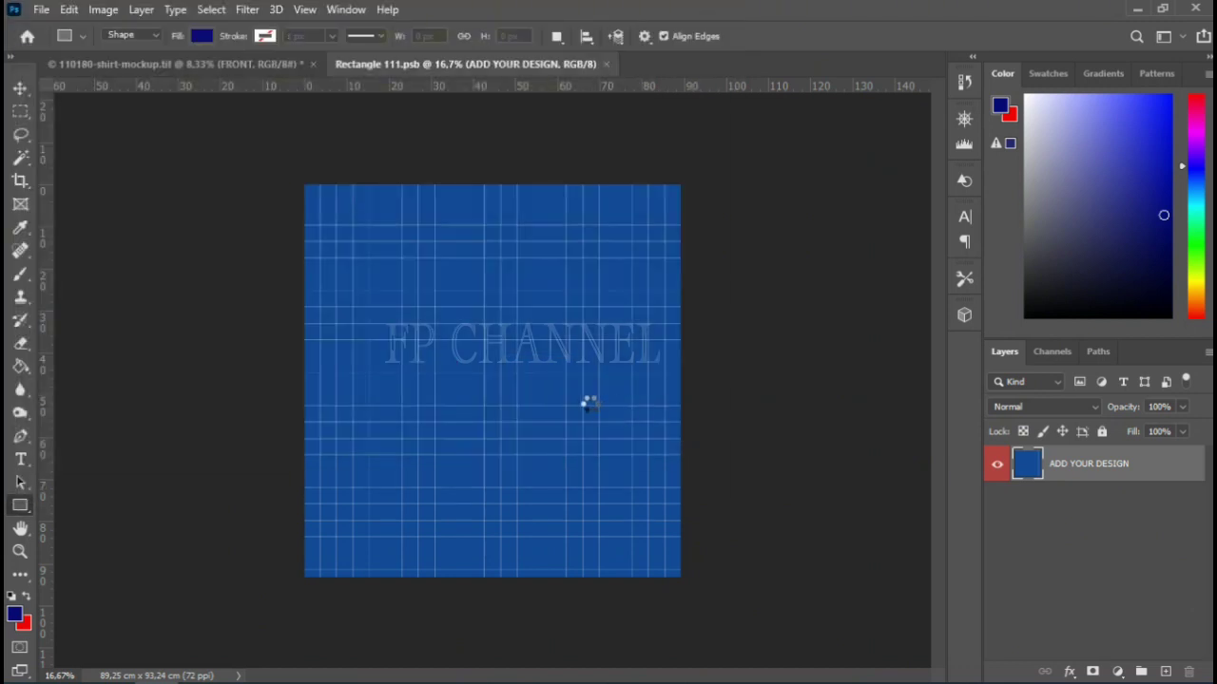
- Stretch the paisley across the full front design width, commit, and merge layers
left_click_drag(436, 381, 305, 389)
left_click_drag(549, 385, 684, 409)
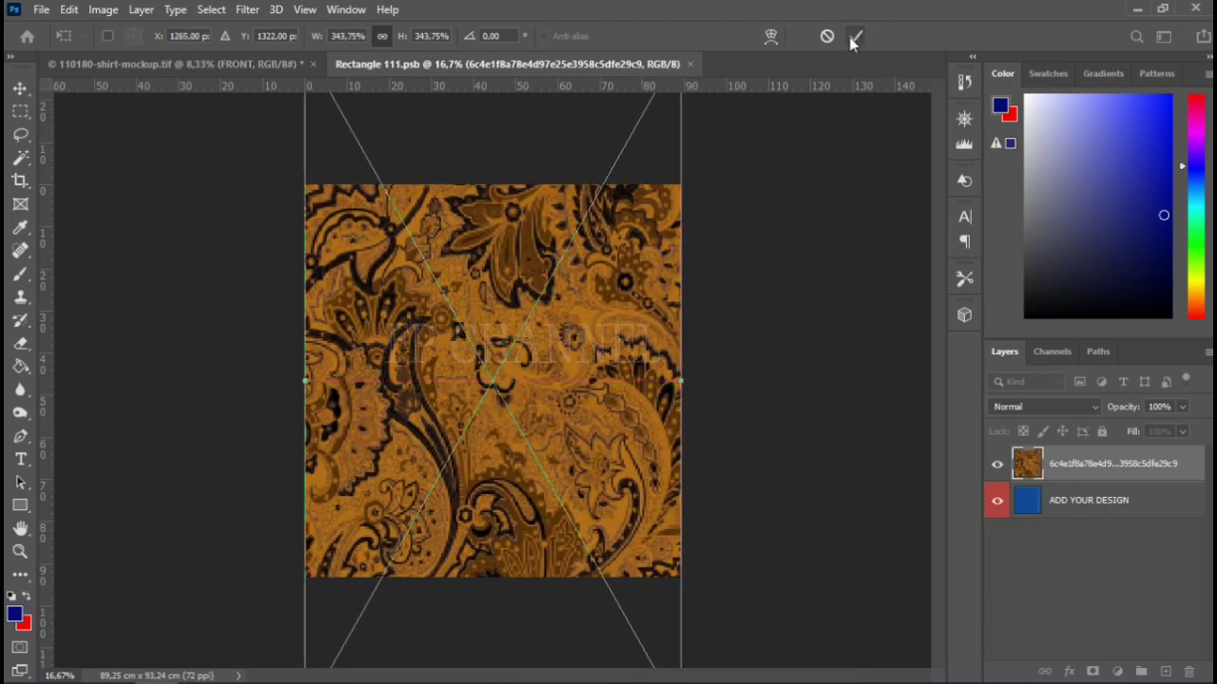
left_click(1098, 507)
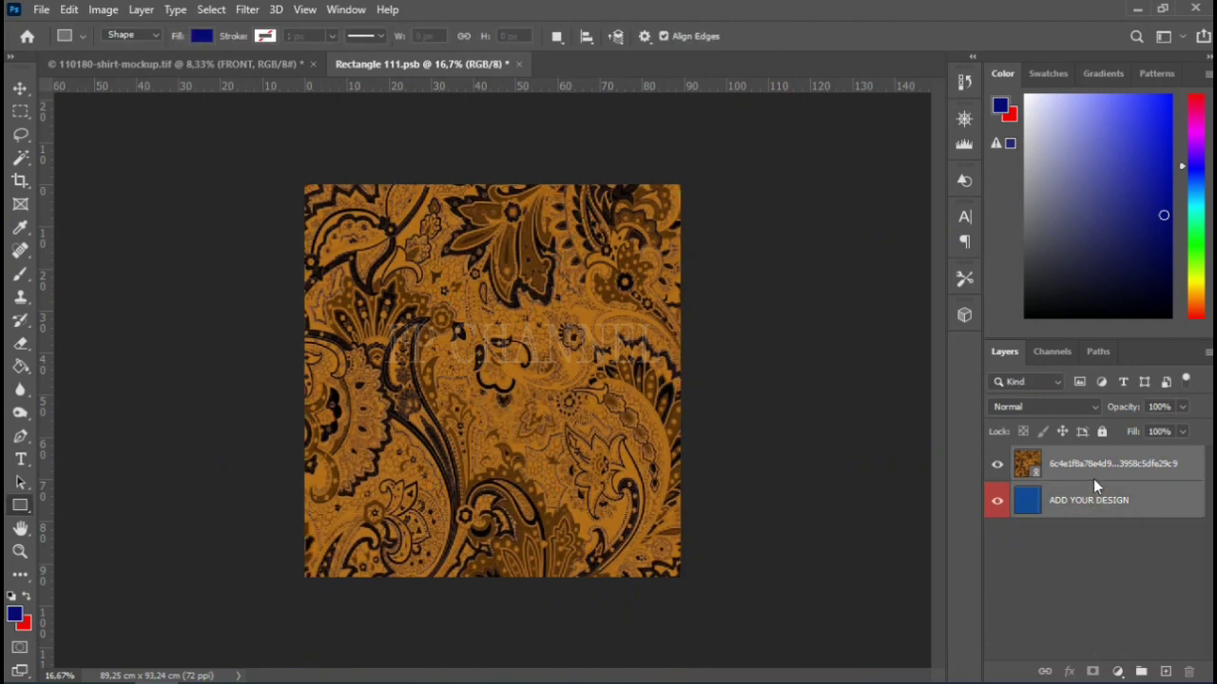
key("ctrl+shift+e")
- Rename the layer Front, save and close Rectangle 111.psb, returning to the mockup
double_click(1087, 464)
key("BackSpace")
type("Front")
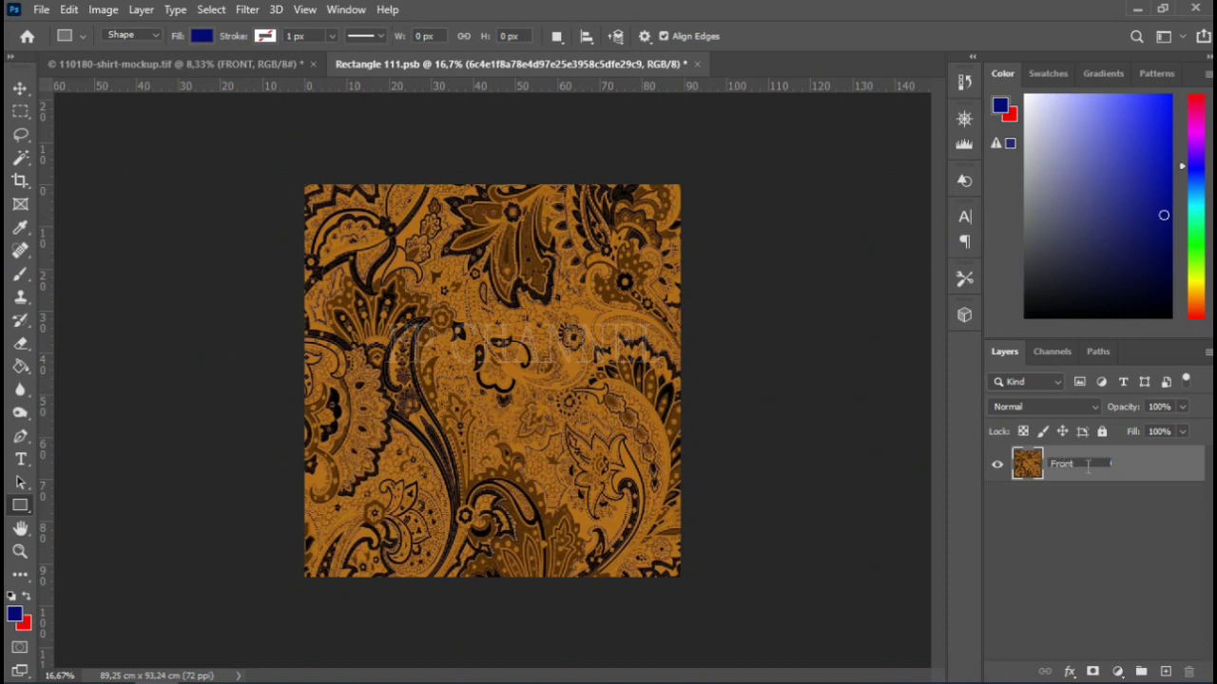
key("Return")
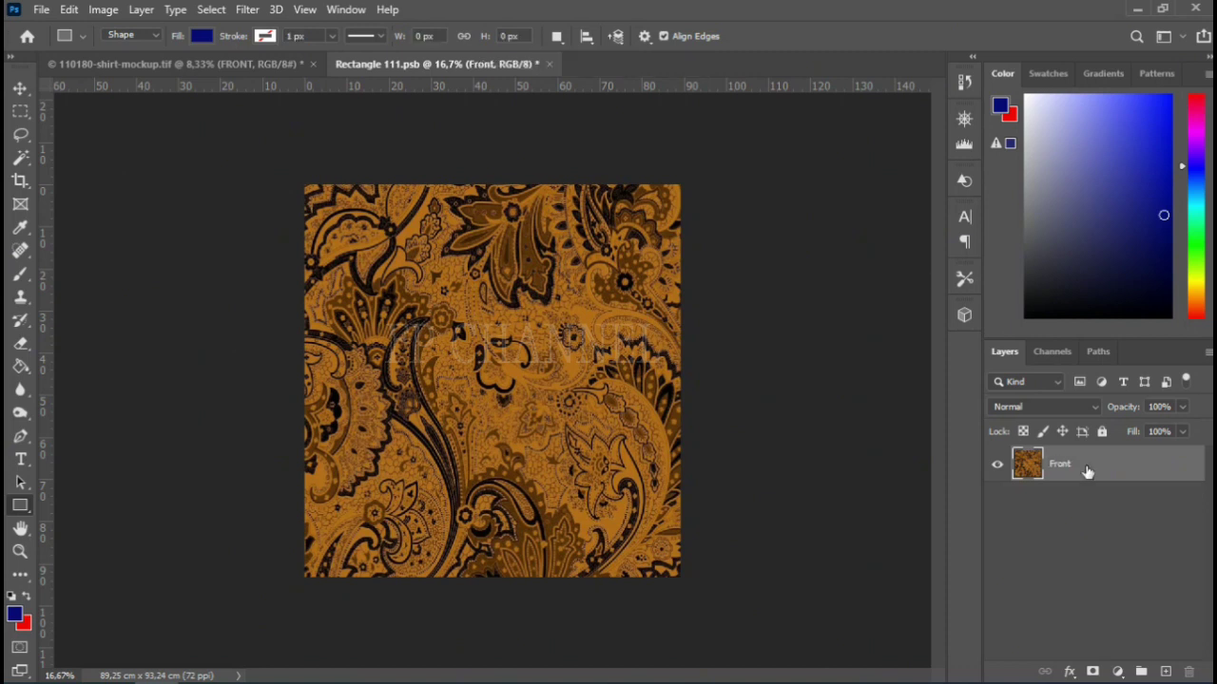
key("ctrl+w")
key("Return")
key("ctrl+w")
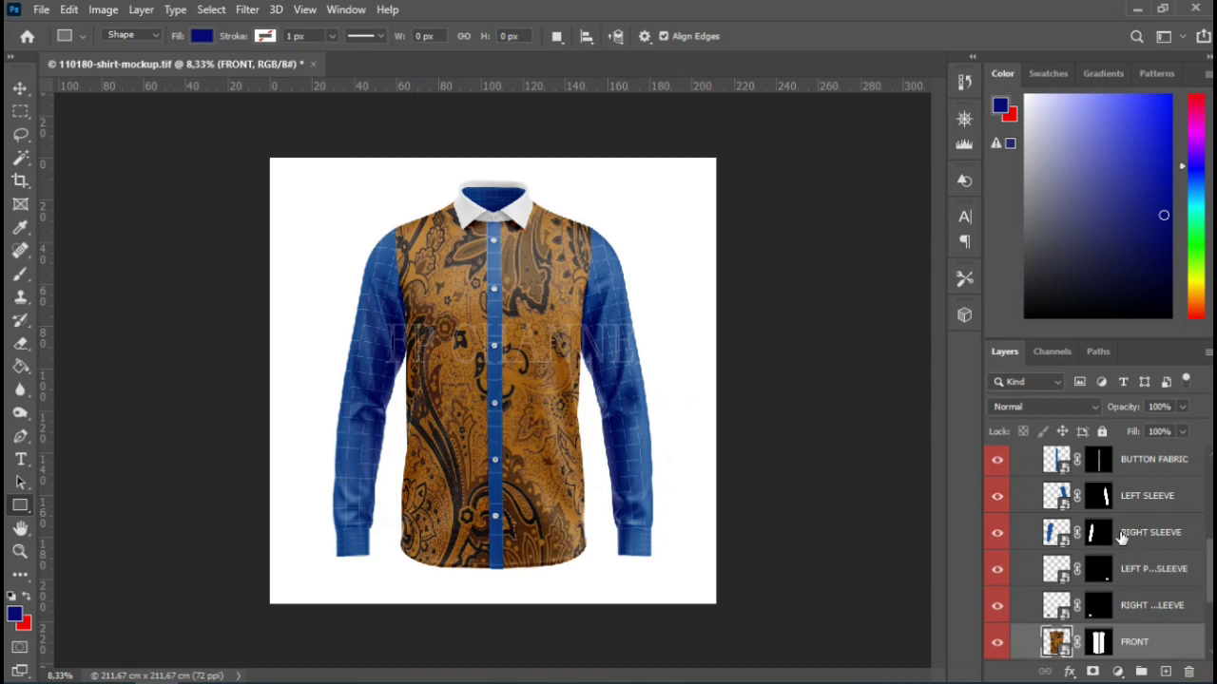
- Toggle the BUTTON FABRIC layer's visibility to identify it, then open that smart object
scroll(1127, 521, "up", 1)
left_click(997, 496)
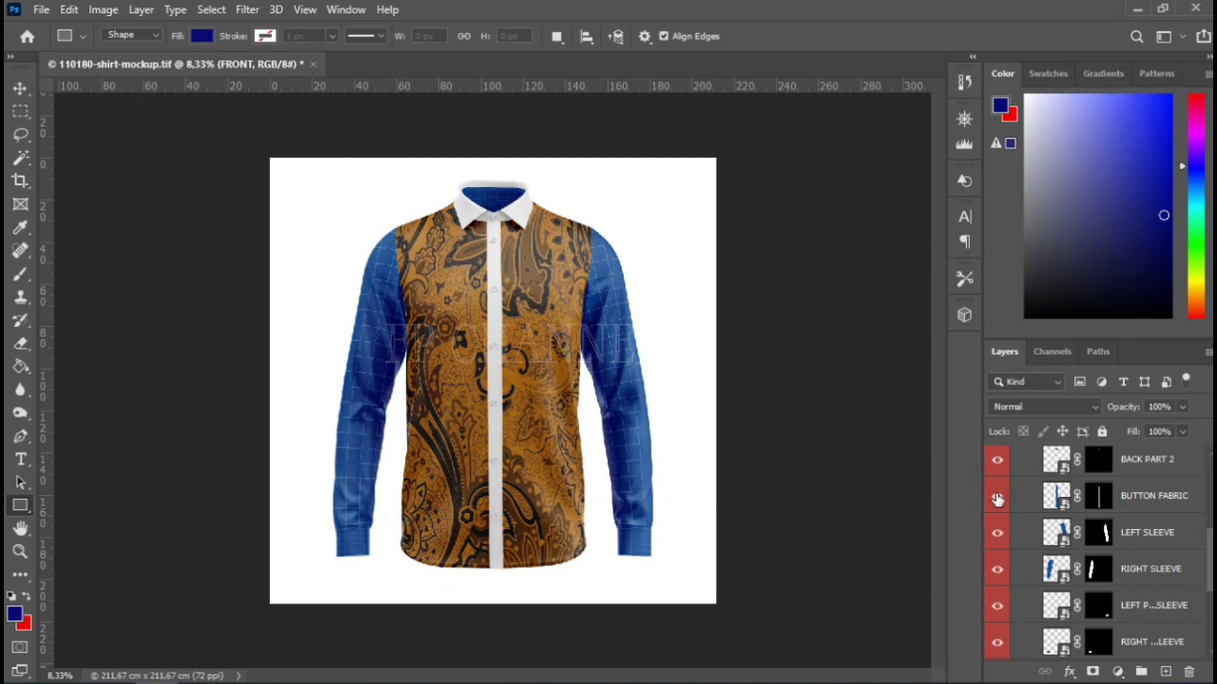
left_click(997, 498)
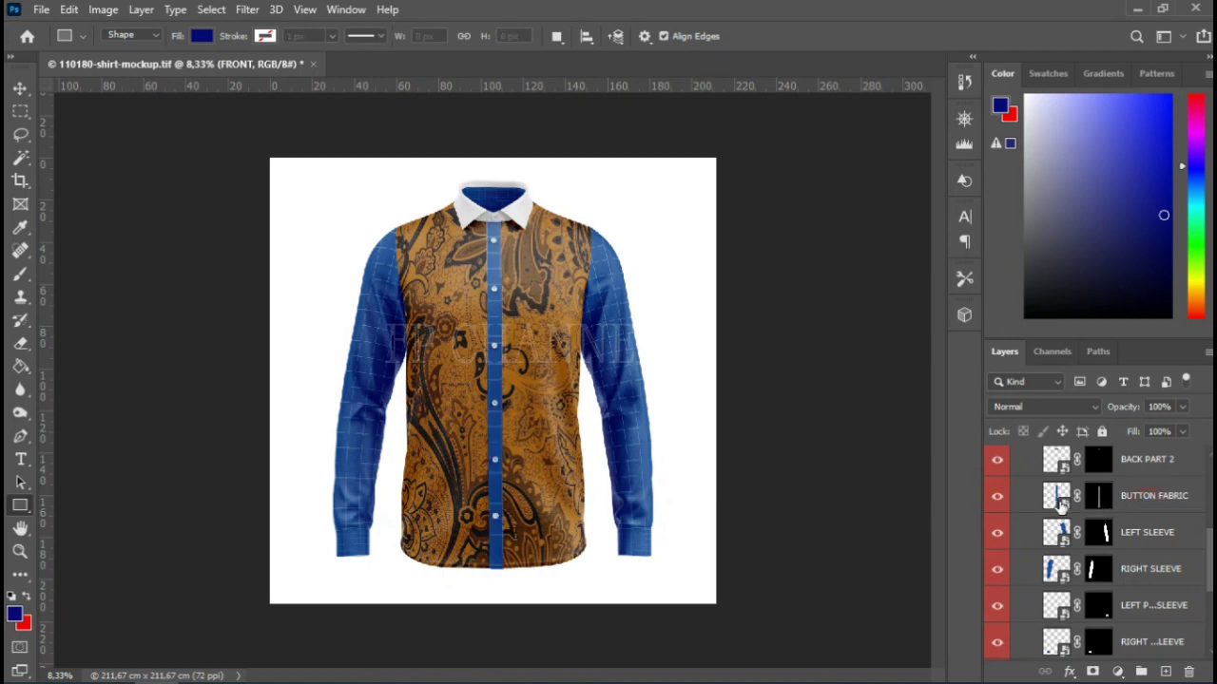
left_click(1062, 505)
double_click(1063, 503)
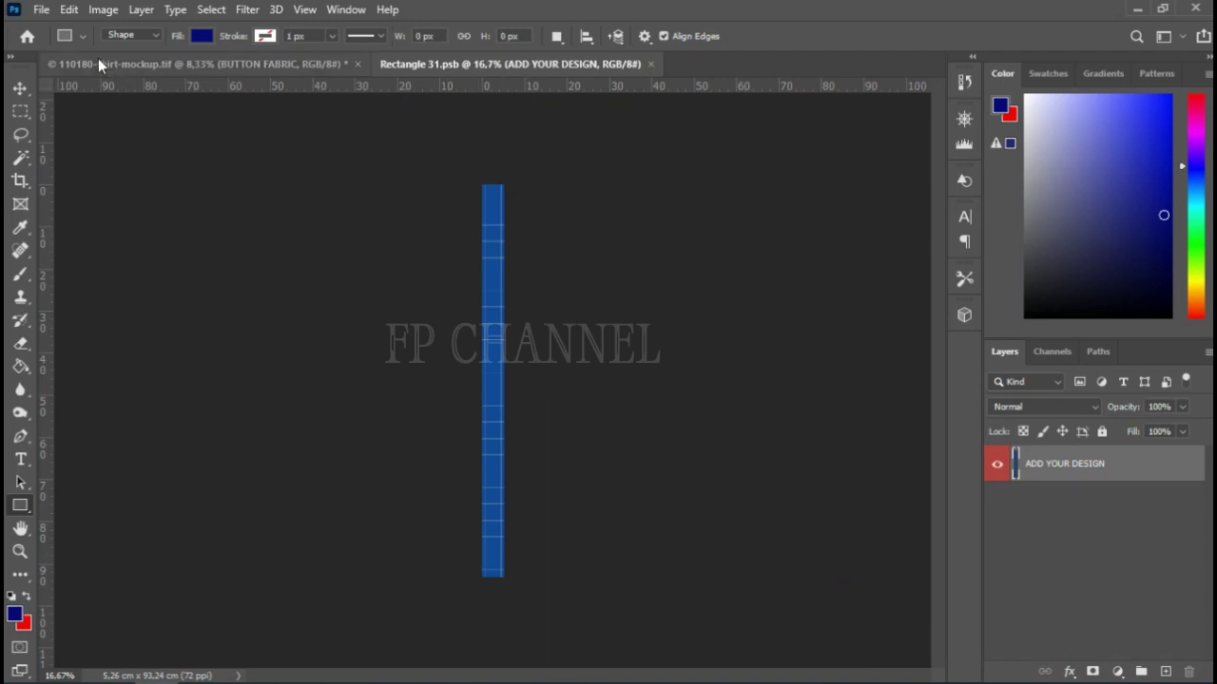
- Place-link the paisley image and scale it to cover the whole button strip
left_click(42, 9)
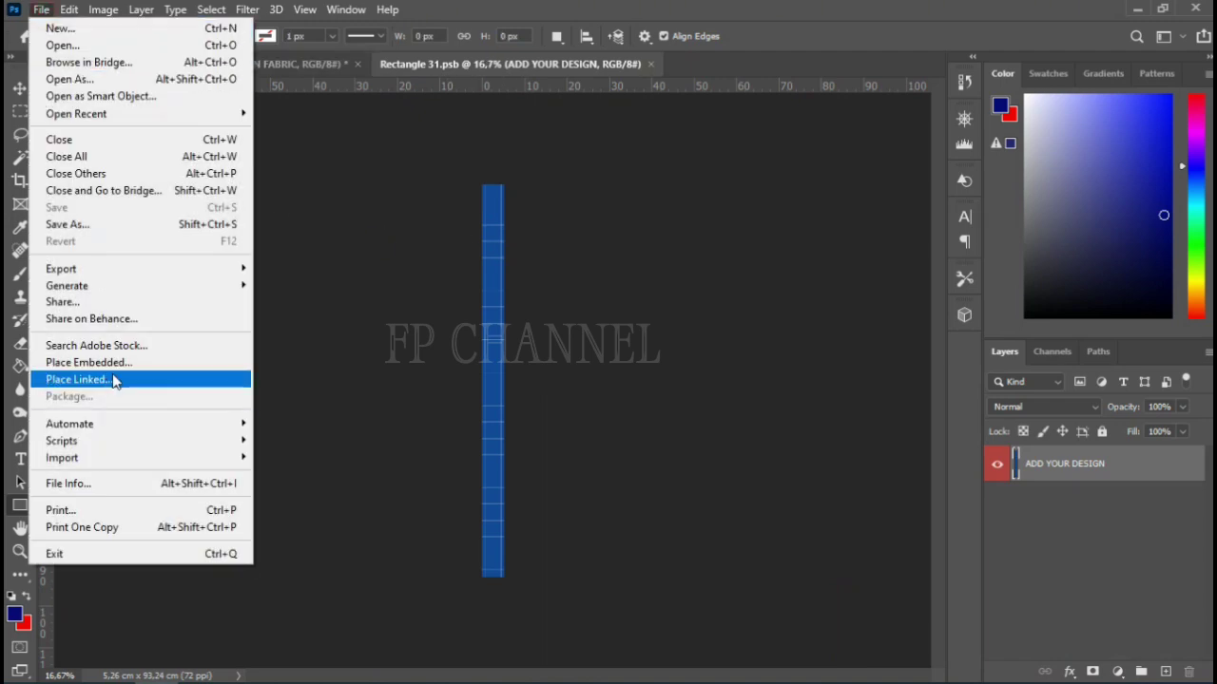
left_click(106, 379)
left_click(321, 143)
left_click(588, 481)
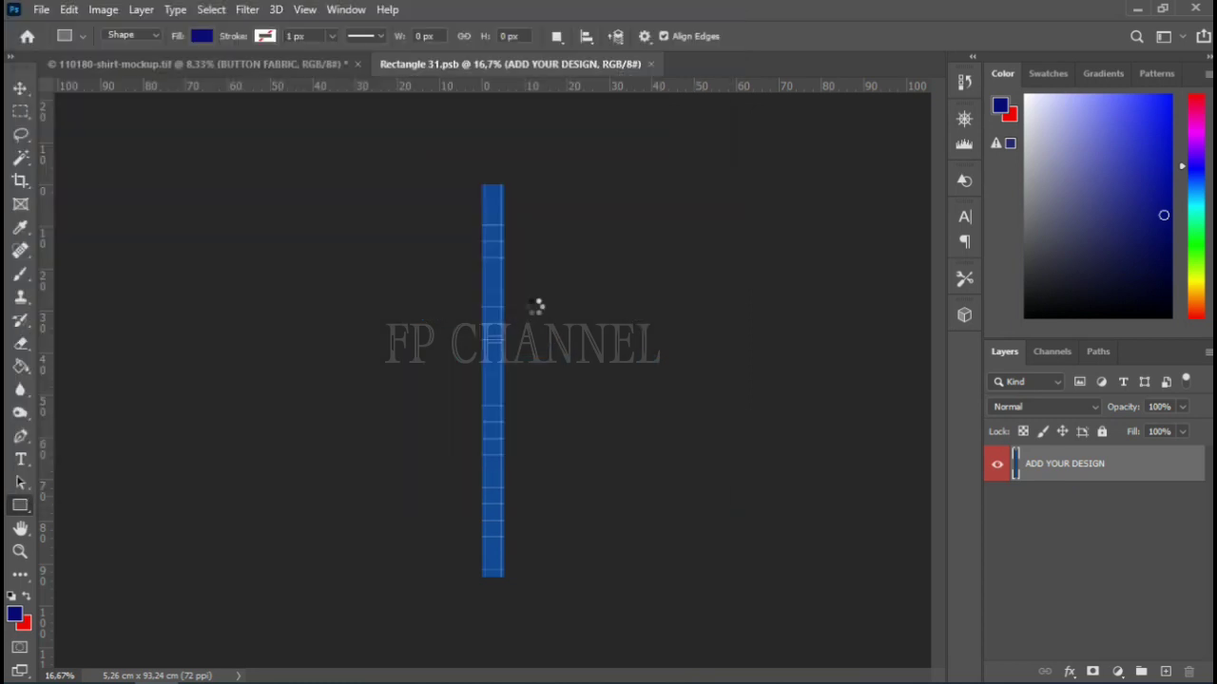
left_click_drag(494, 363, 493, 172)
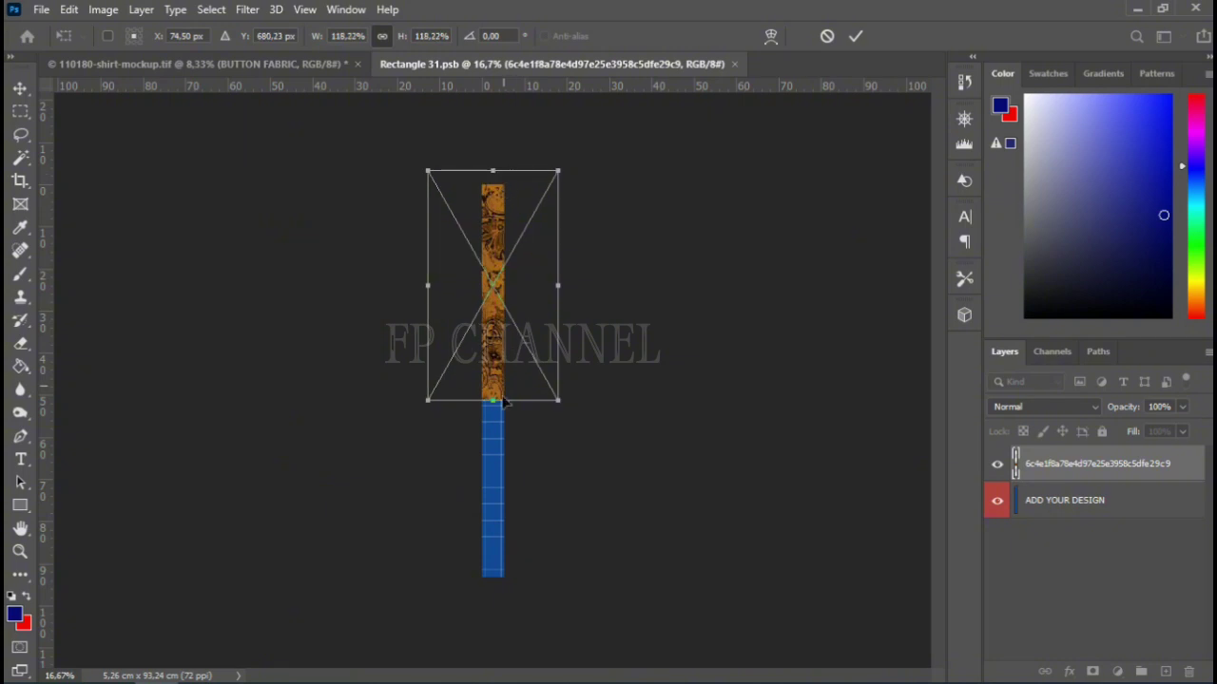
mouse_move(494, 401)
left_mouse_down()
mouse_move(481, 588)
mouse_move(486, 573)
left_mouse_up()
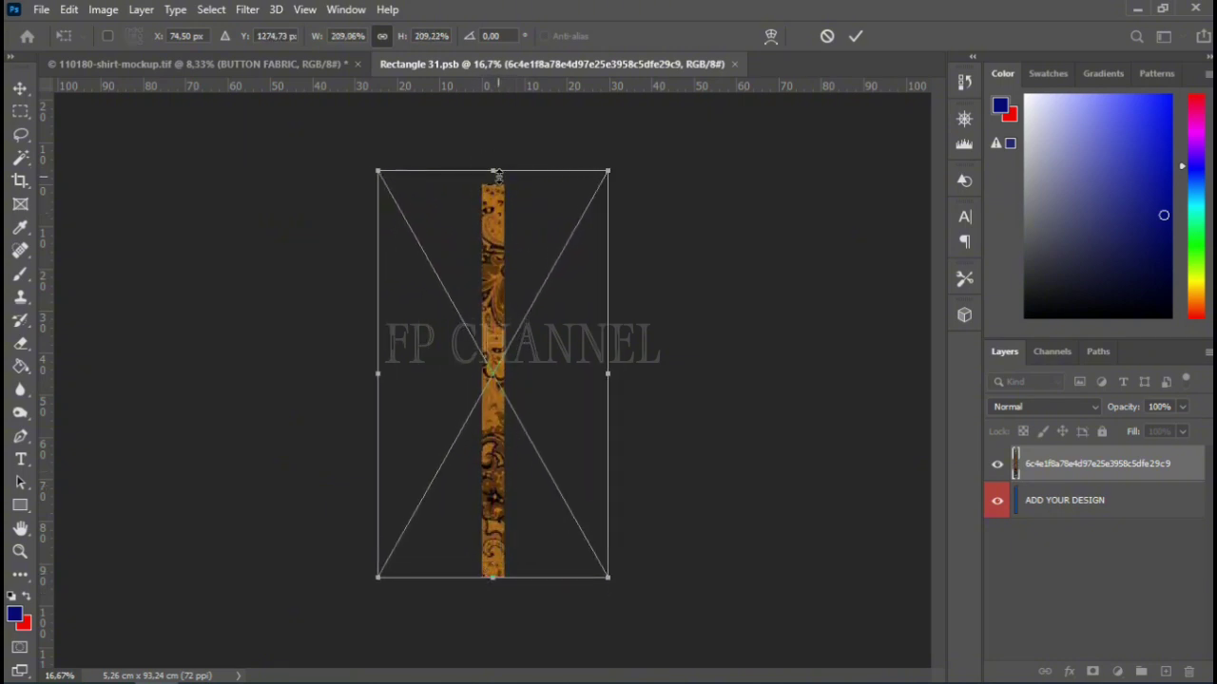
left_click_drag(492, 171, 495, 185)
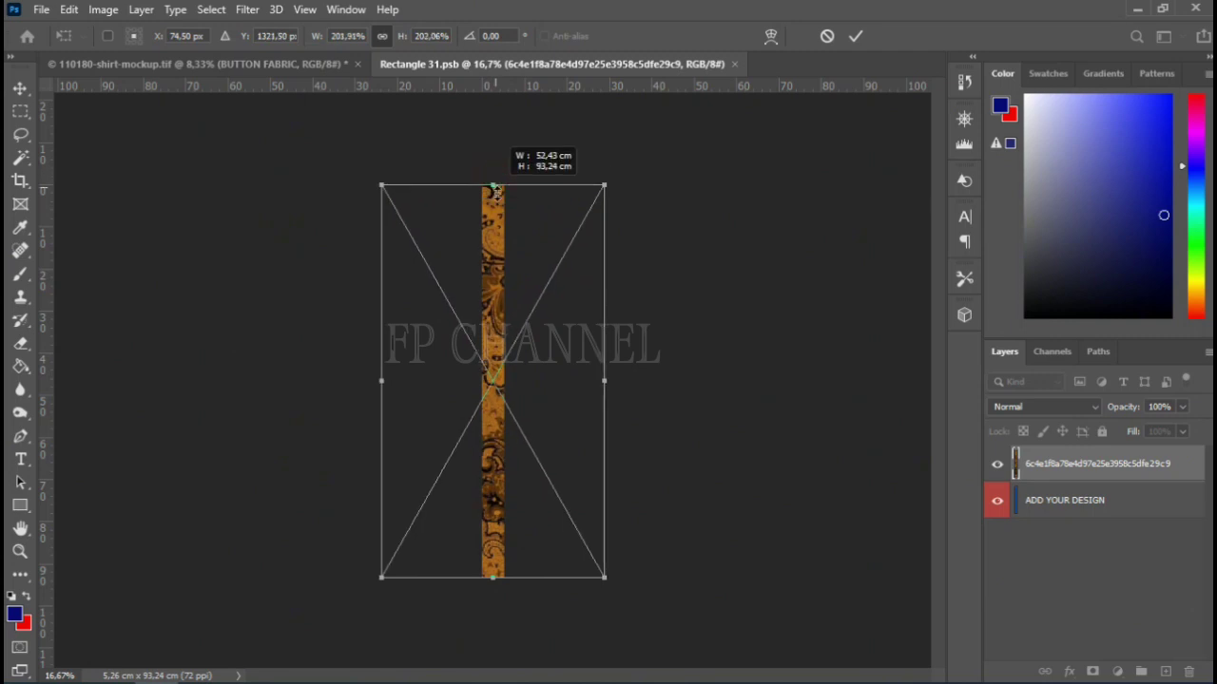
left_click(856, 35)
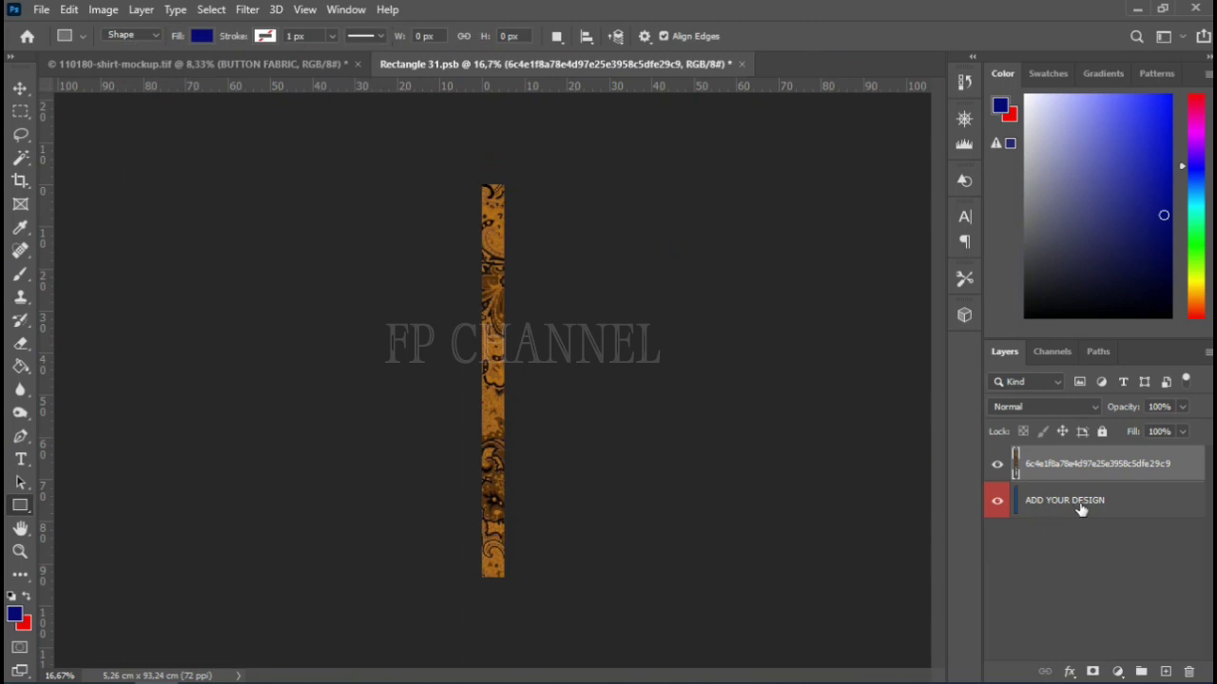
- Merge pattern and placeholder into one layer, rename it, then save and close Rectangle 31.psb
left_click(1098, 466, "shift")
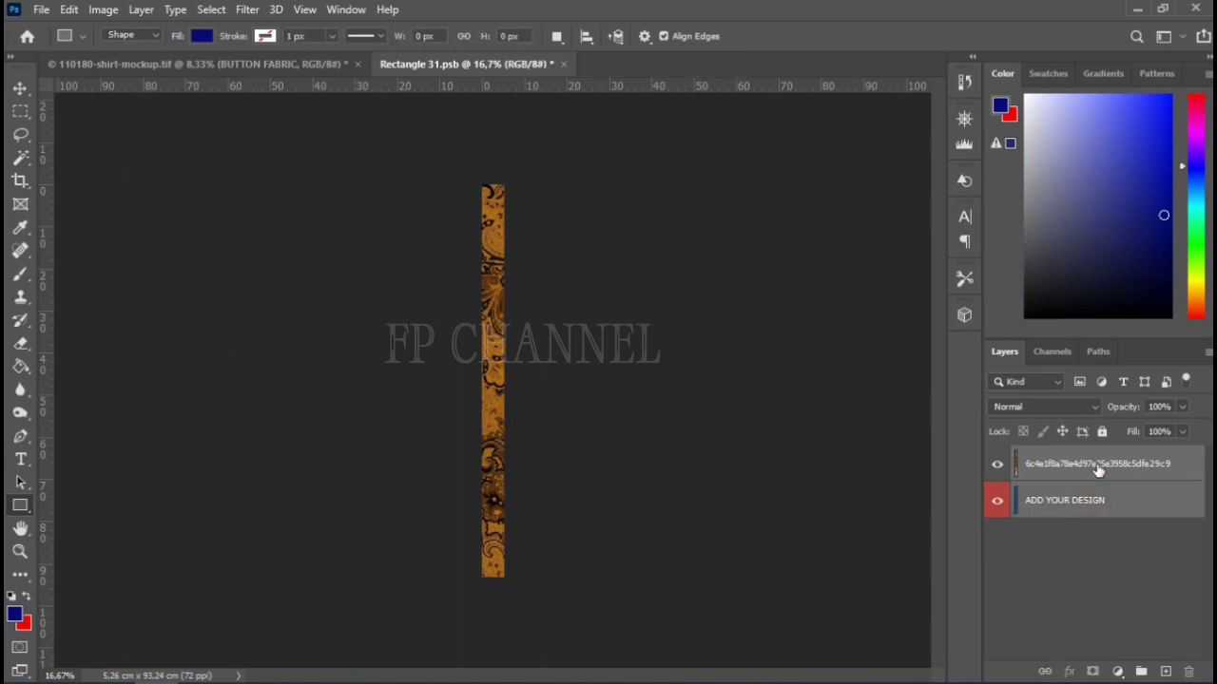
key("ctrl+e")
double_click(1089, 465)
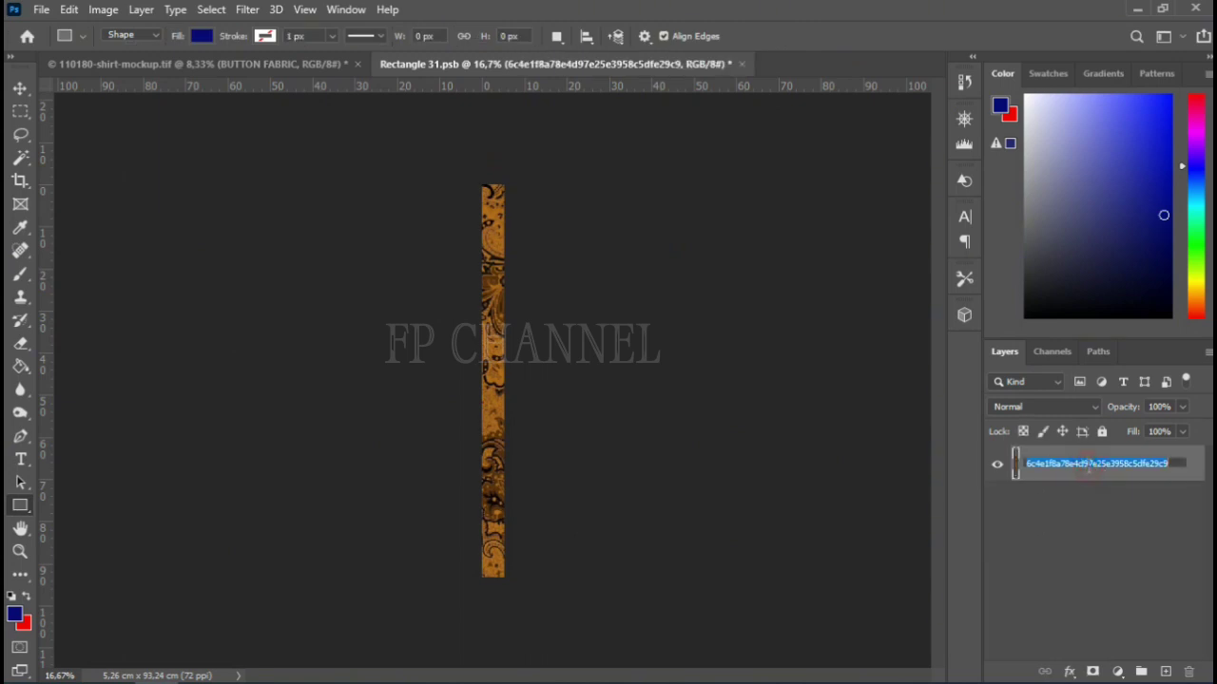
type("U")
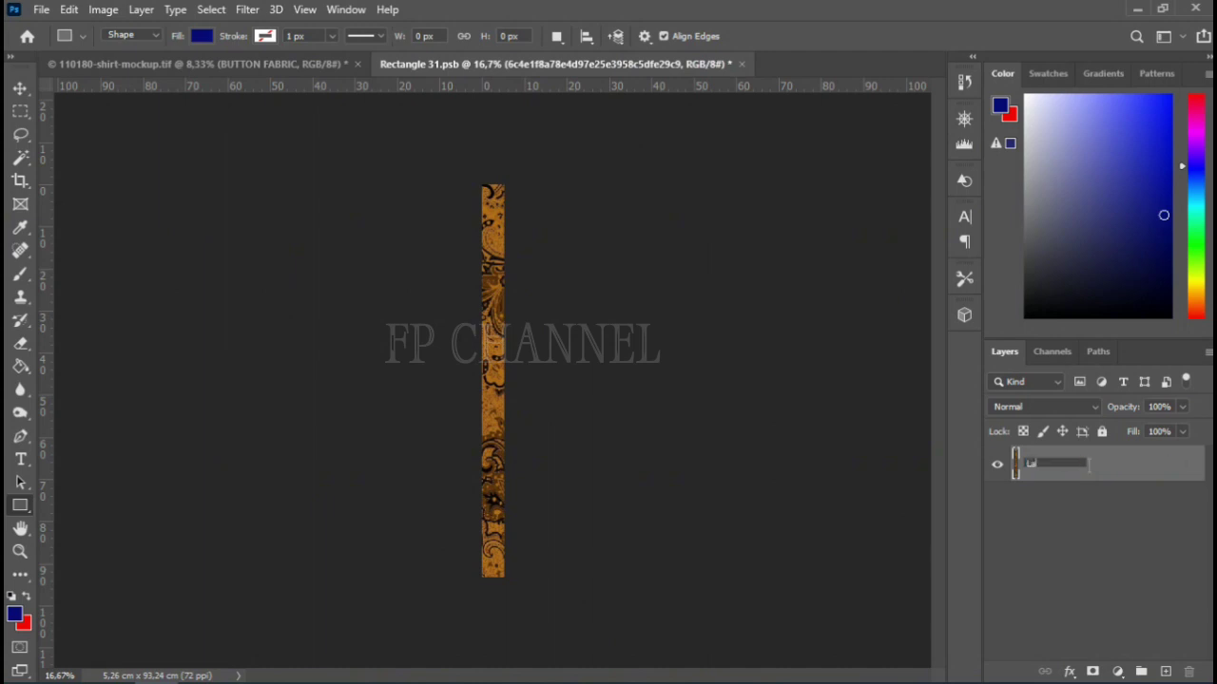
key("Return")
key("ctrl+w")
key("Return")
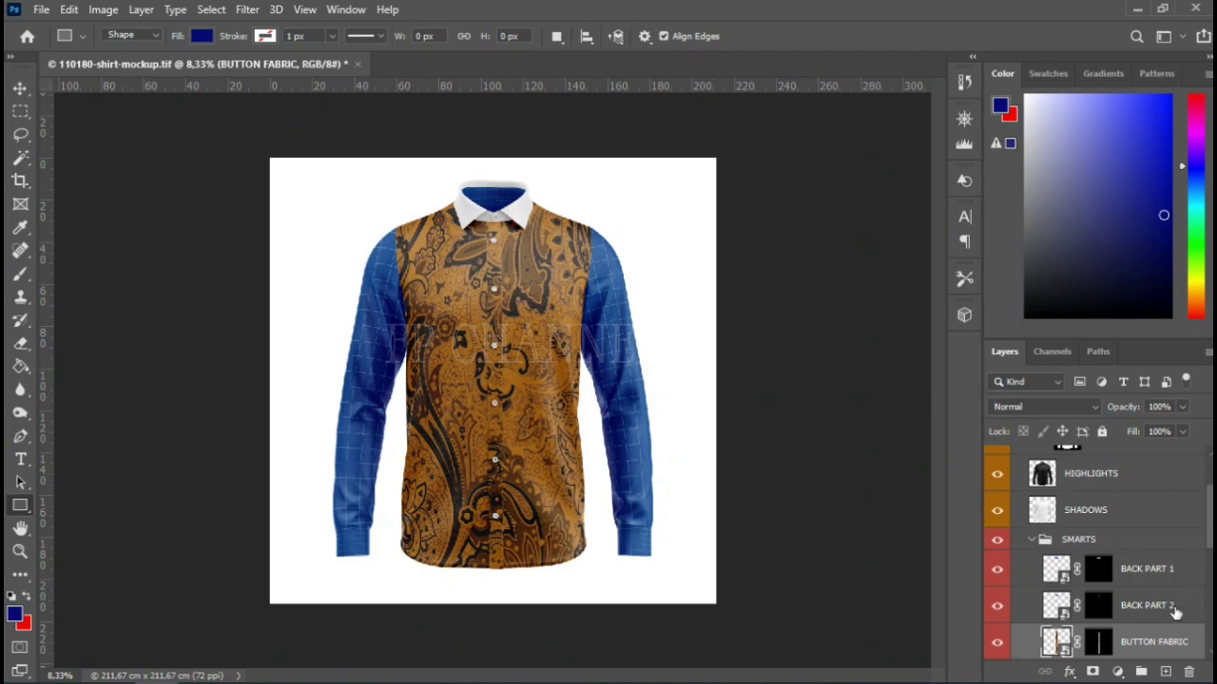
scroll(1148, 551, "down", 3)
scroll(1147, 556, "down", 2)
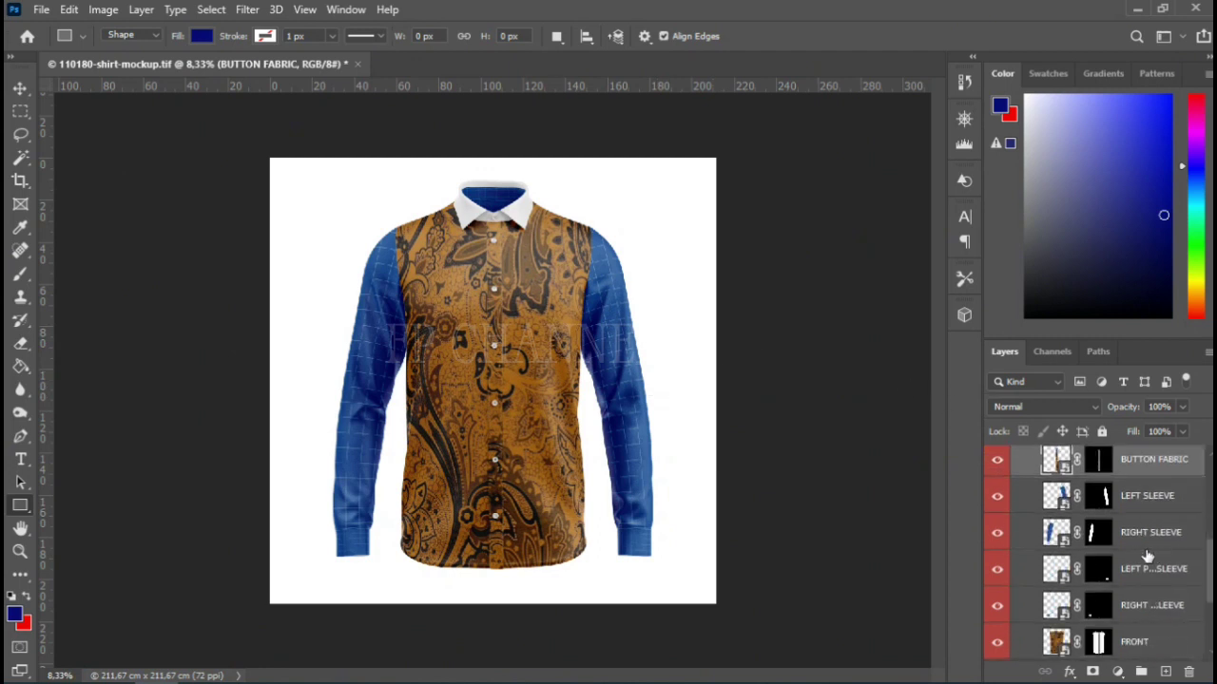
scroll(1147, 575, "down", 1)
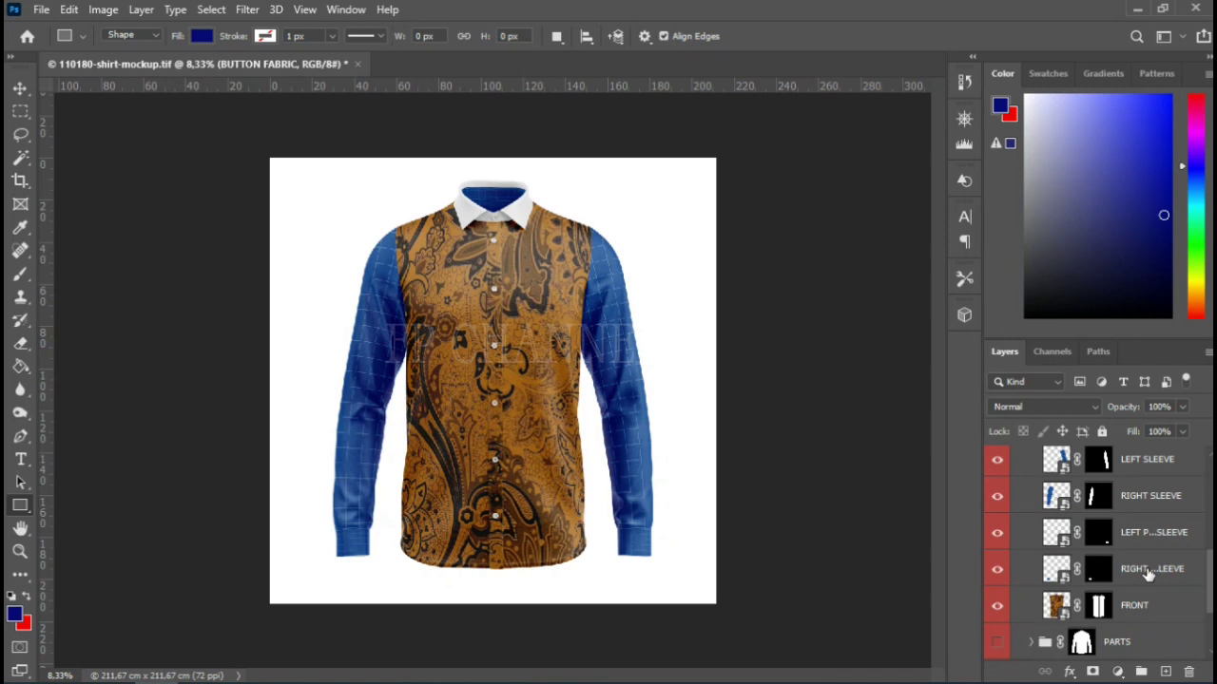
left_click(1070, 582)
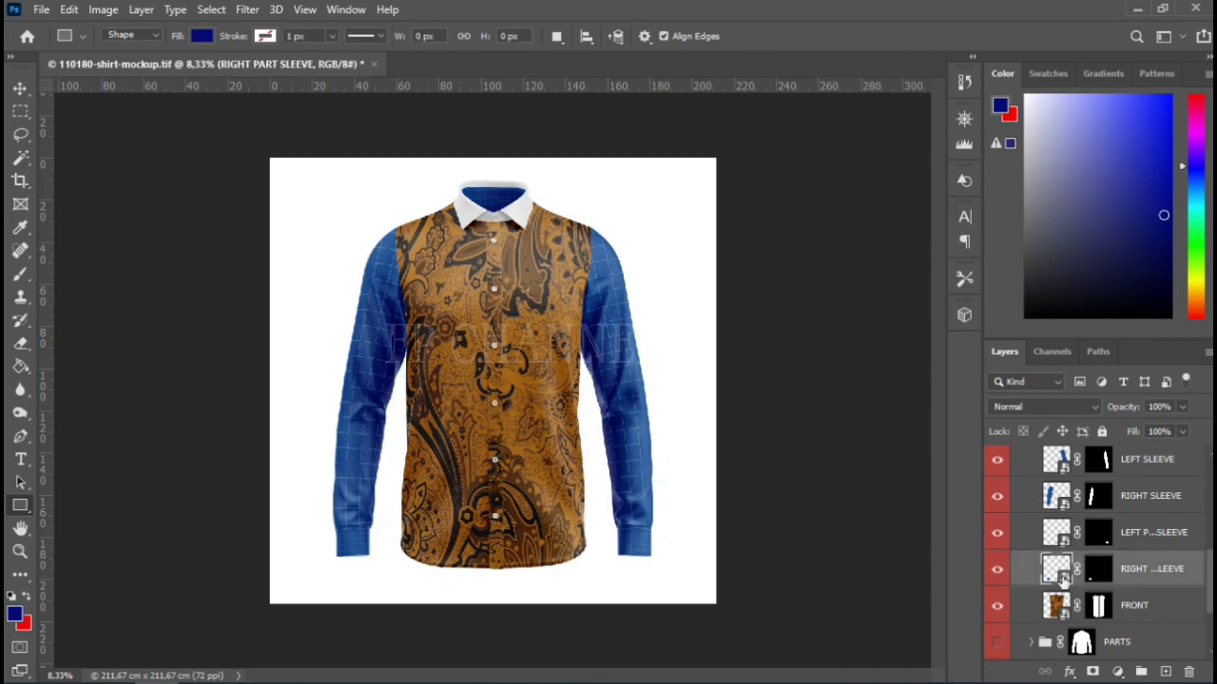
left_click(998, 571)
- Open the RIGHT PART SLEEVE smart object and place-link the paisley, scaled to fill the canvas
double_click(1068, 580)
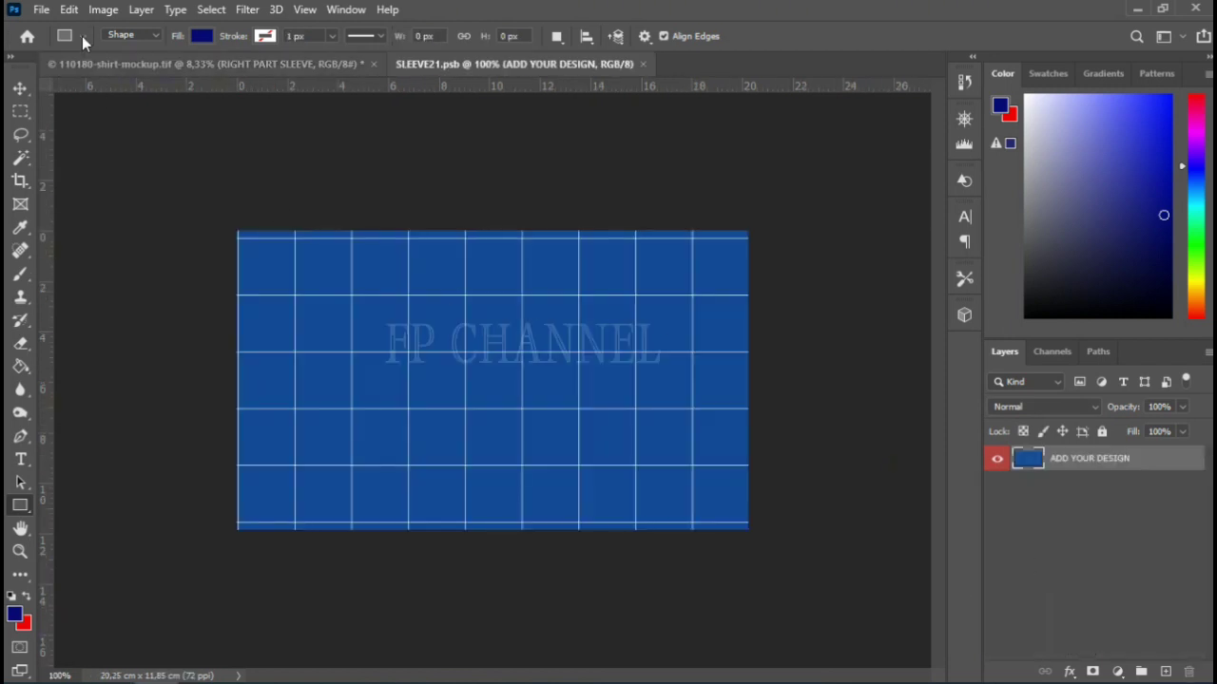
left_click(42, 9)
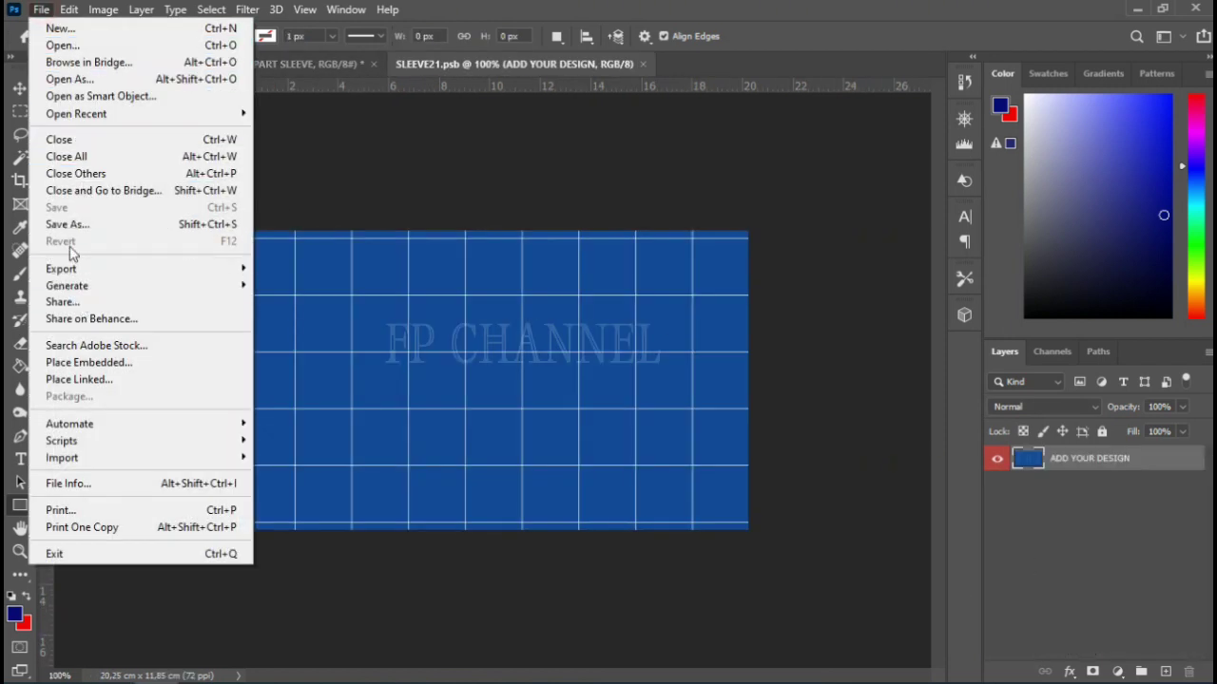
left_click(78, 379)
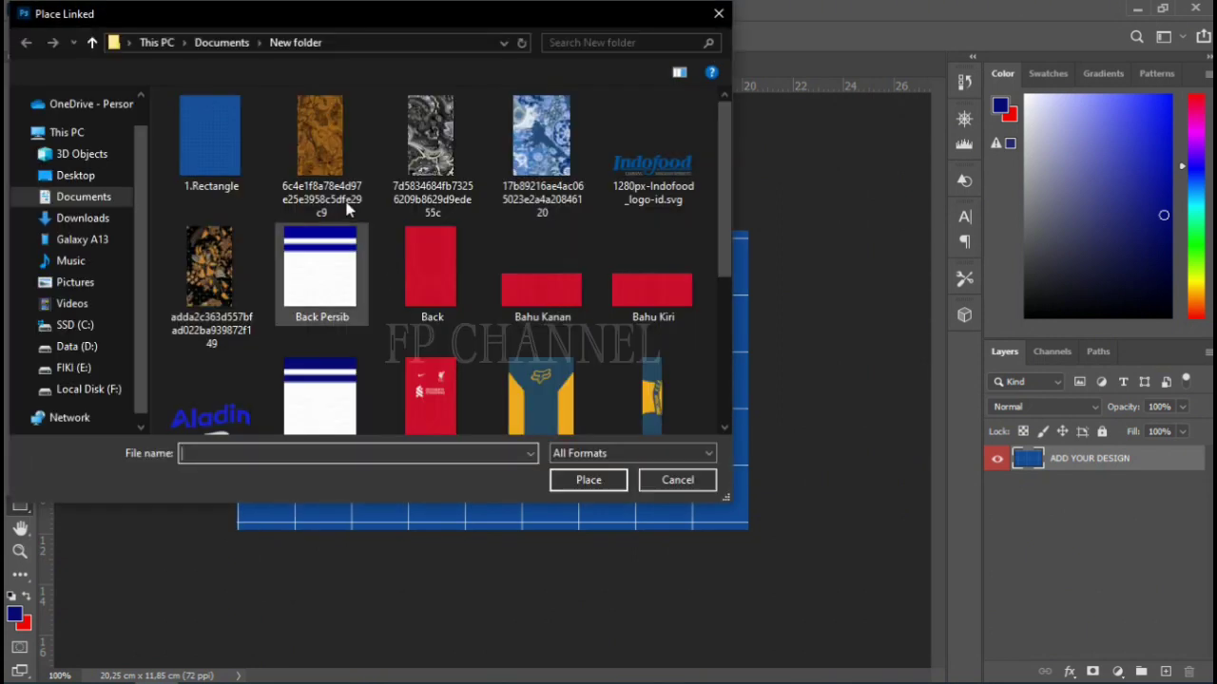
left_click(337, 169)
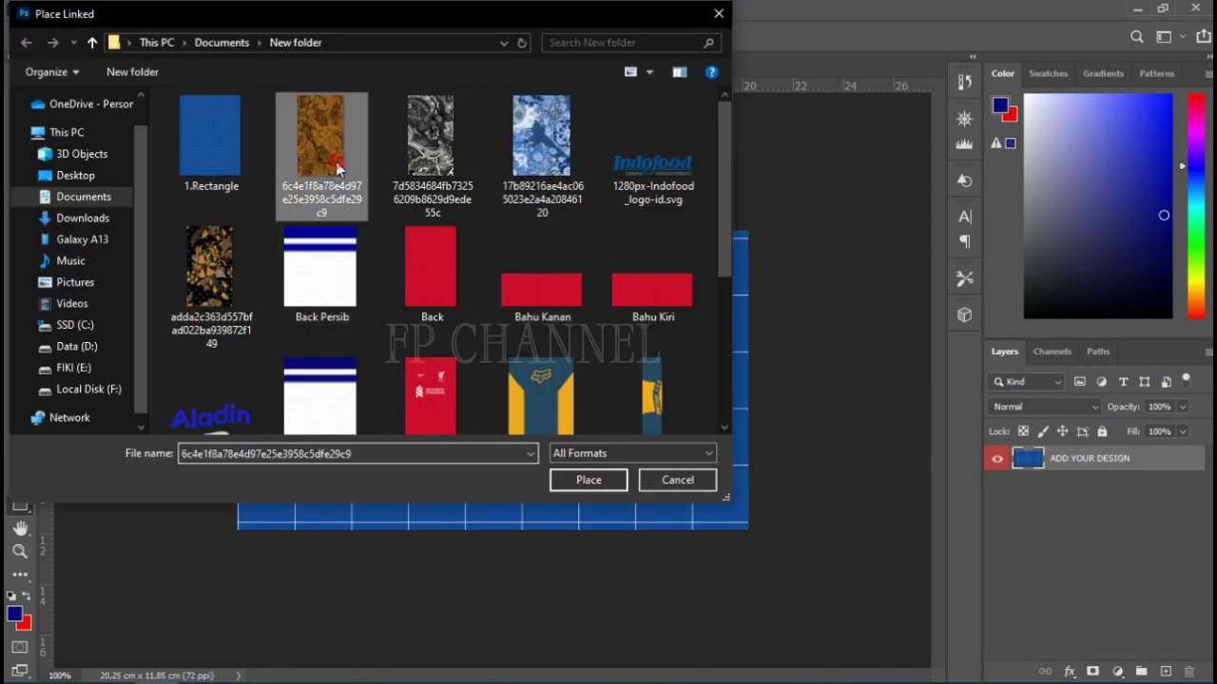
left_click(567, 480)
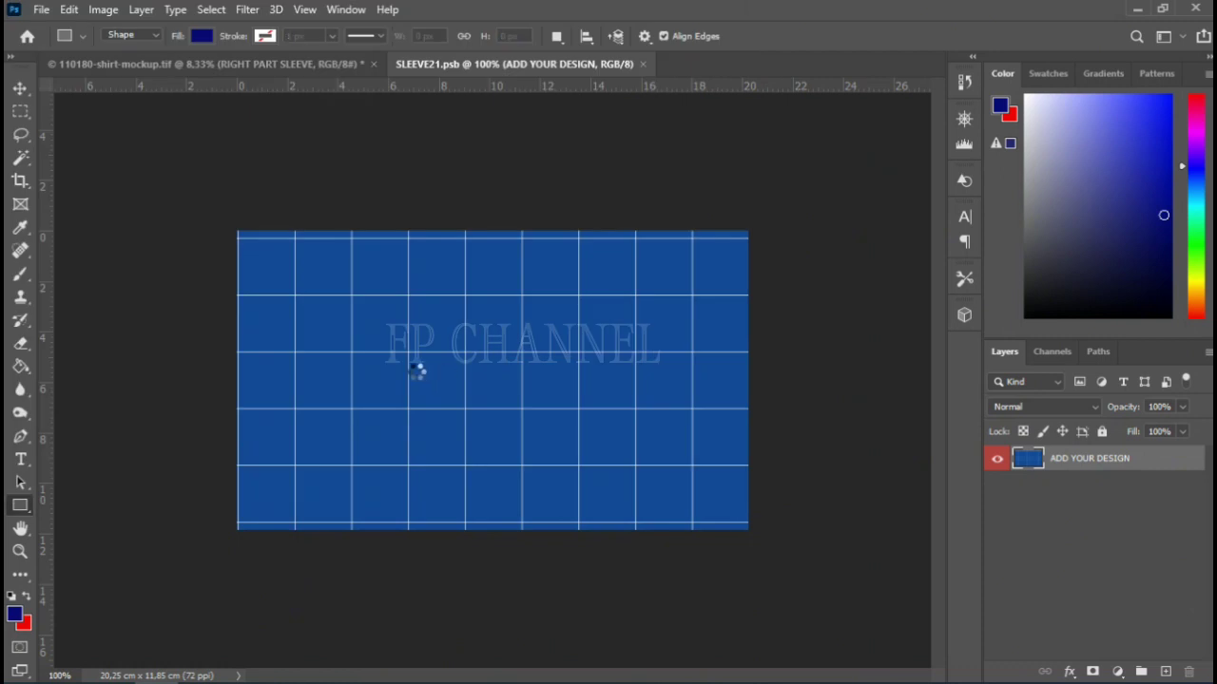
left_click_drag(458, 371, 416, 363)
left_click_drag(326, 387, 239, 389)
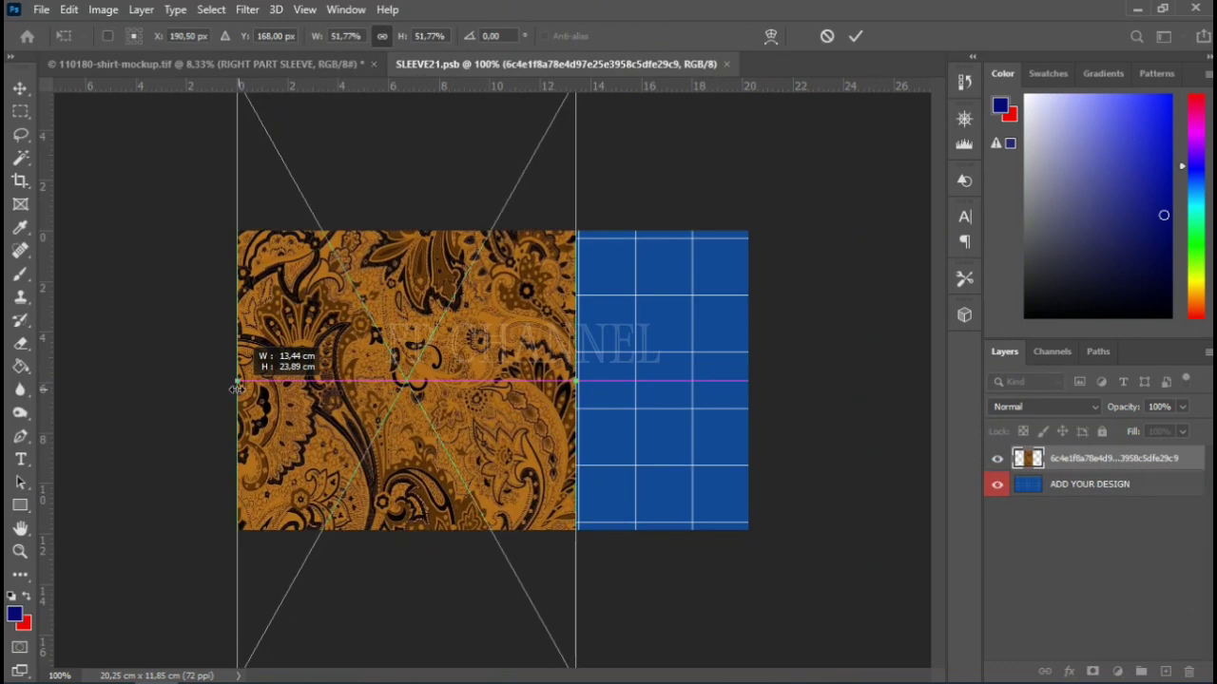
left_click_drag(576, 383, 750, 420)
left_click(854, 38)
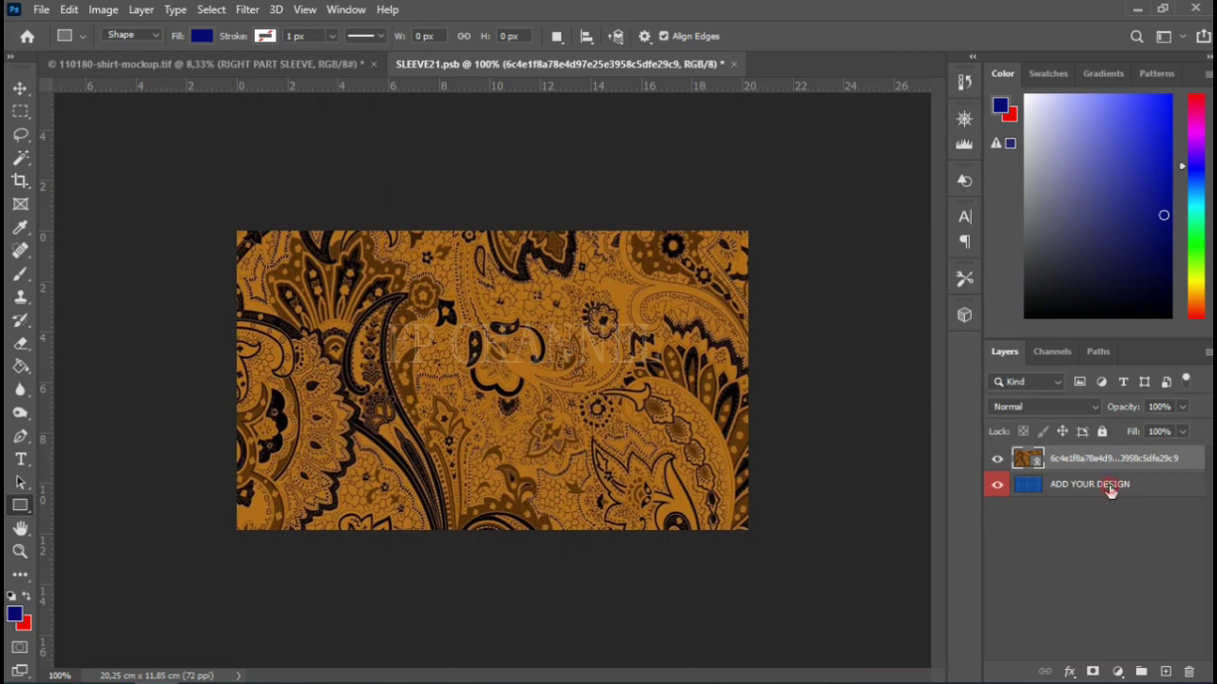
- Remove the ADD YOUR DESIGN placeholder, rename the pattern layer Cuff, then save and close
left_click(1111, 489, "shift")
key("ctrl+e")
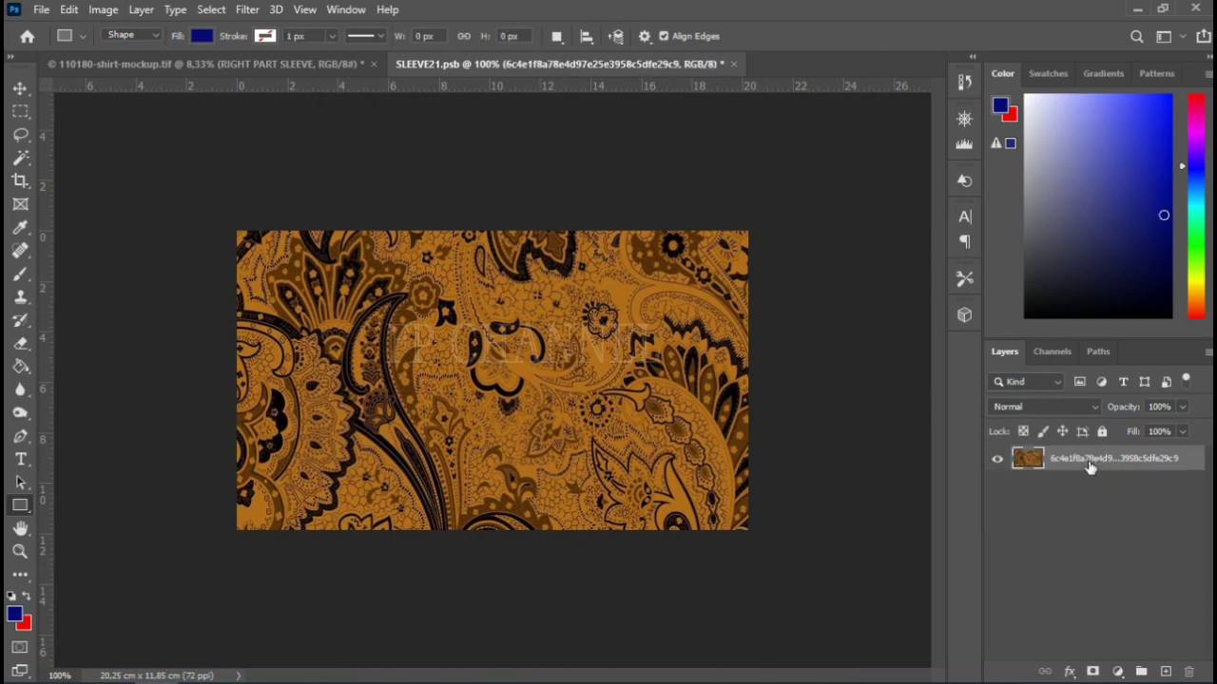
double_click(1089, 461)
type("d")
key("Return")
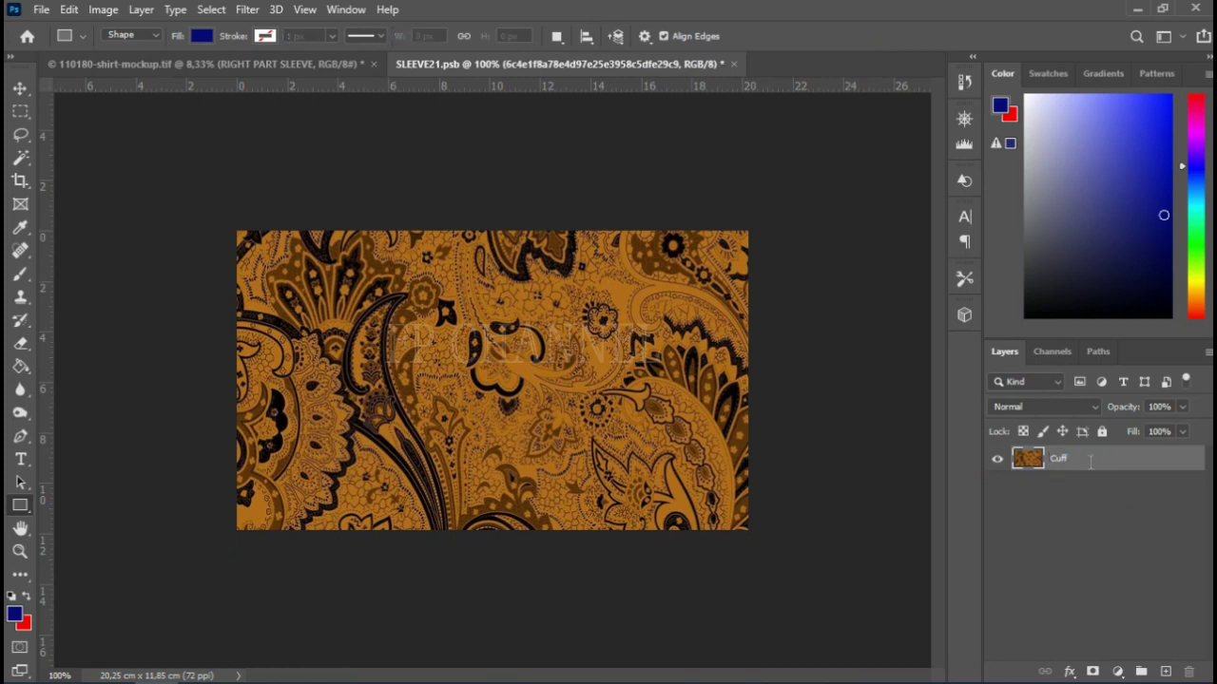
key("ctrl+w")
key("Return")
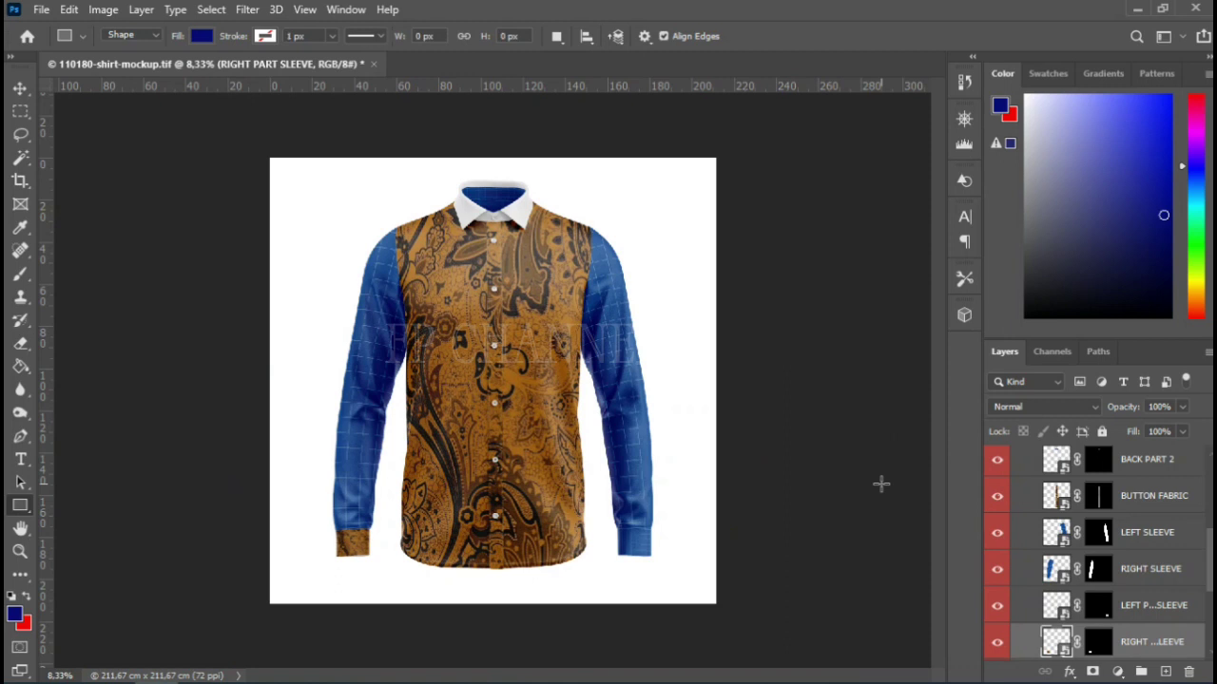
- Open the LEFT PART SLEEVE smart object and place-link the paisley, stretched over the blue area
scroll(1108, 580, "down", 1)
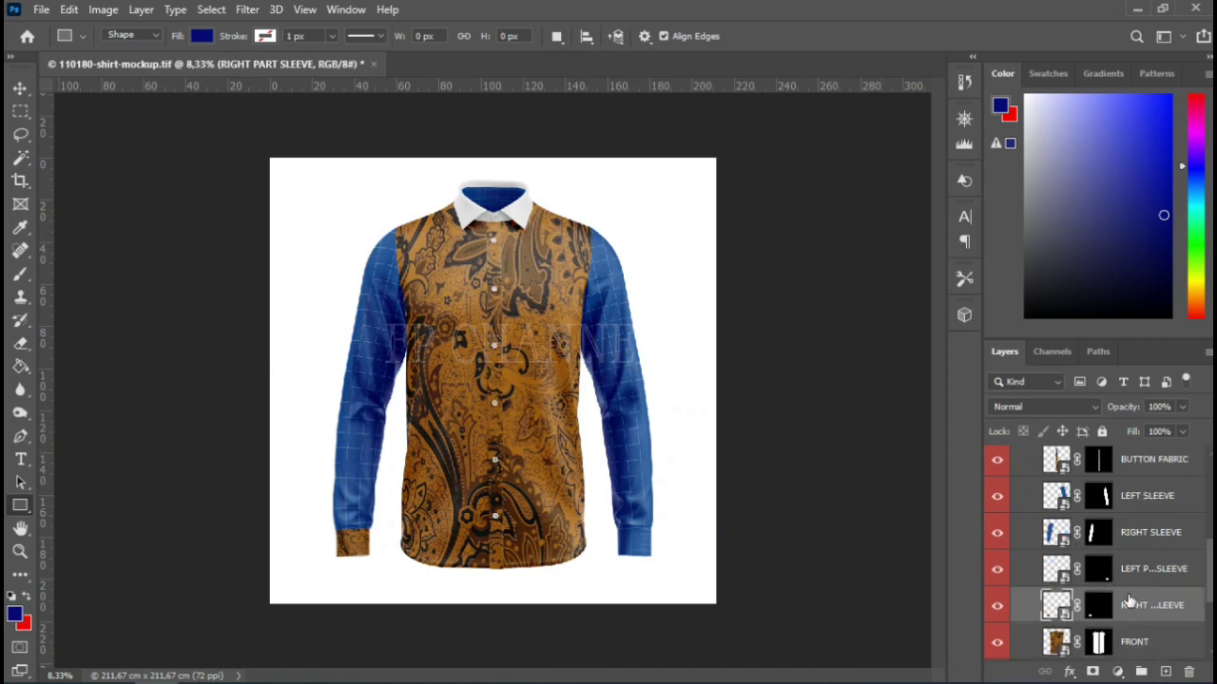
left_click(1065, 576)
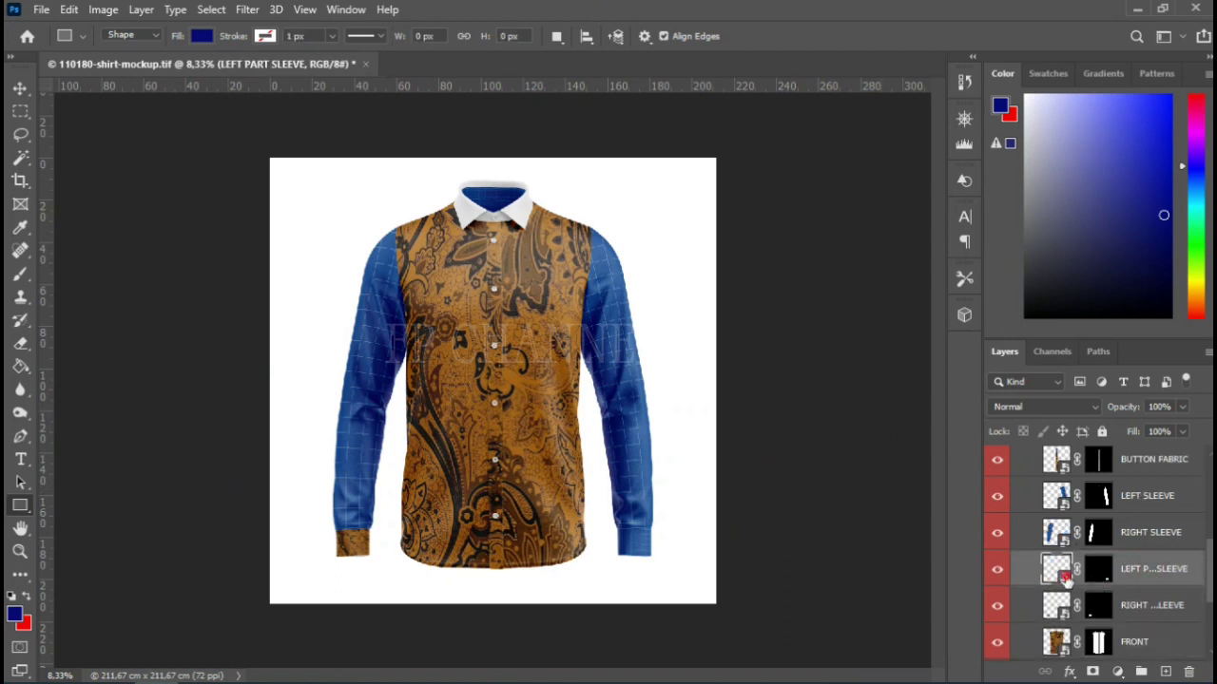
double_click(1064, 576)
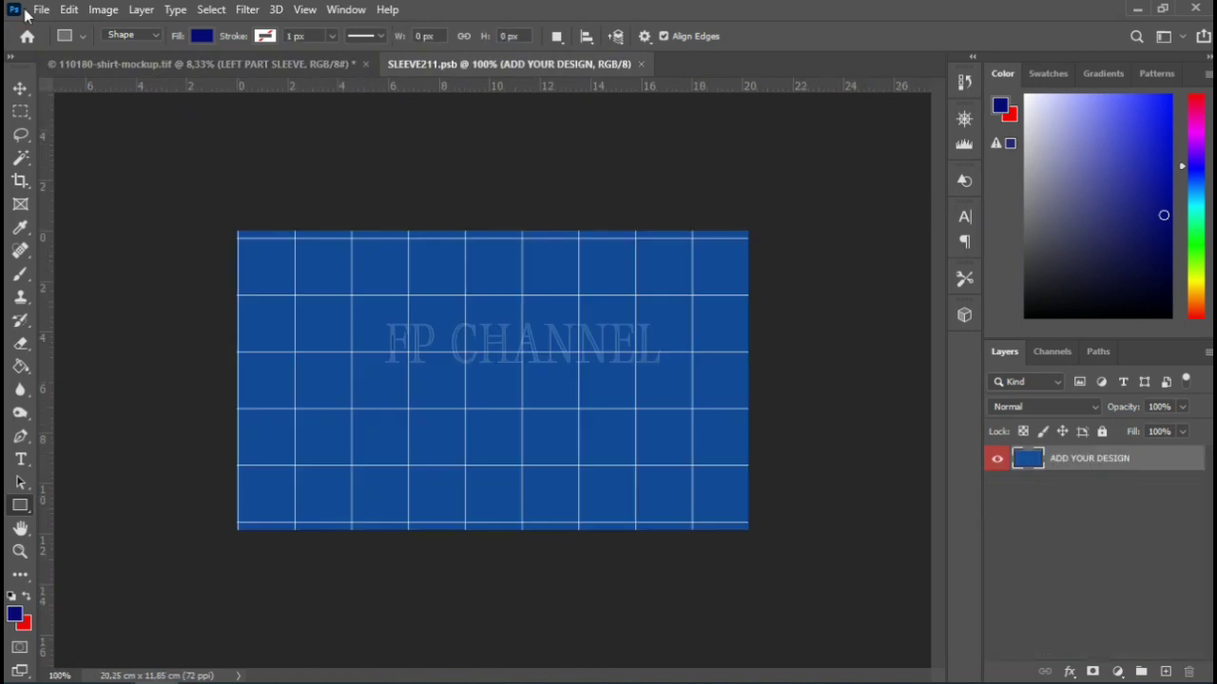
left_click(40, 9)
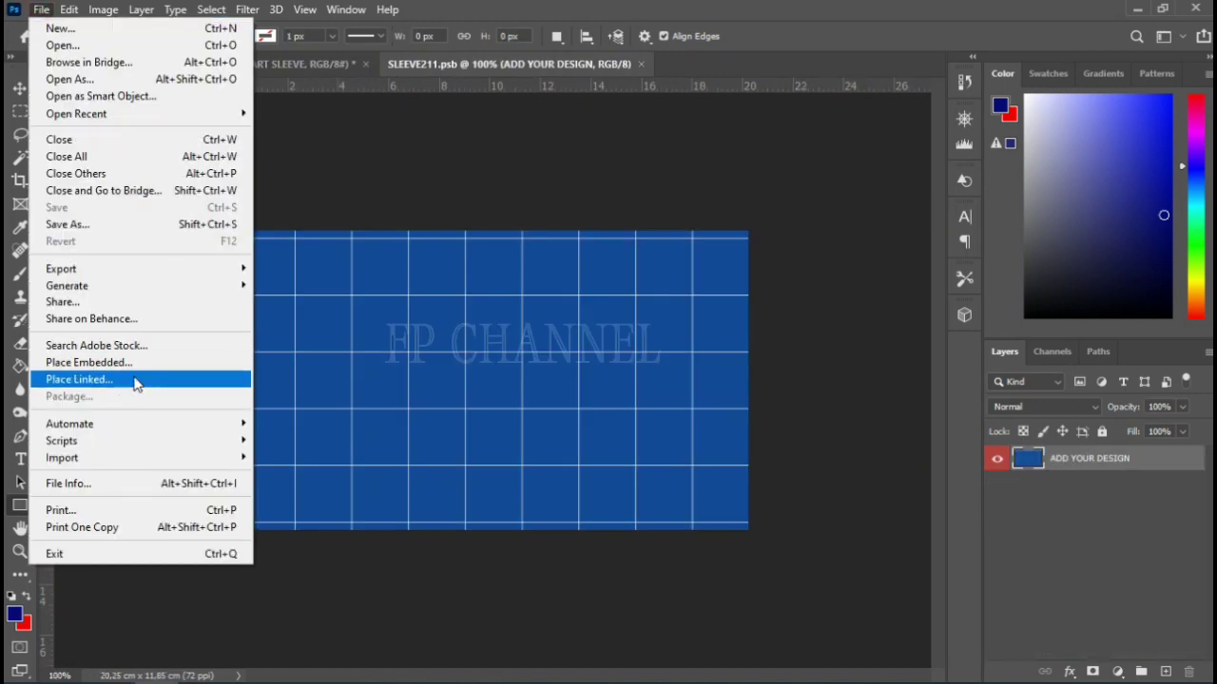
left_click(136, 383)
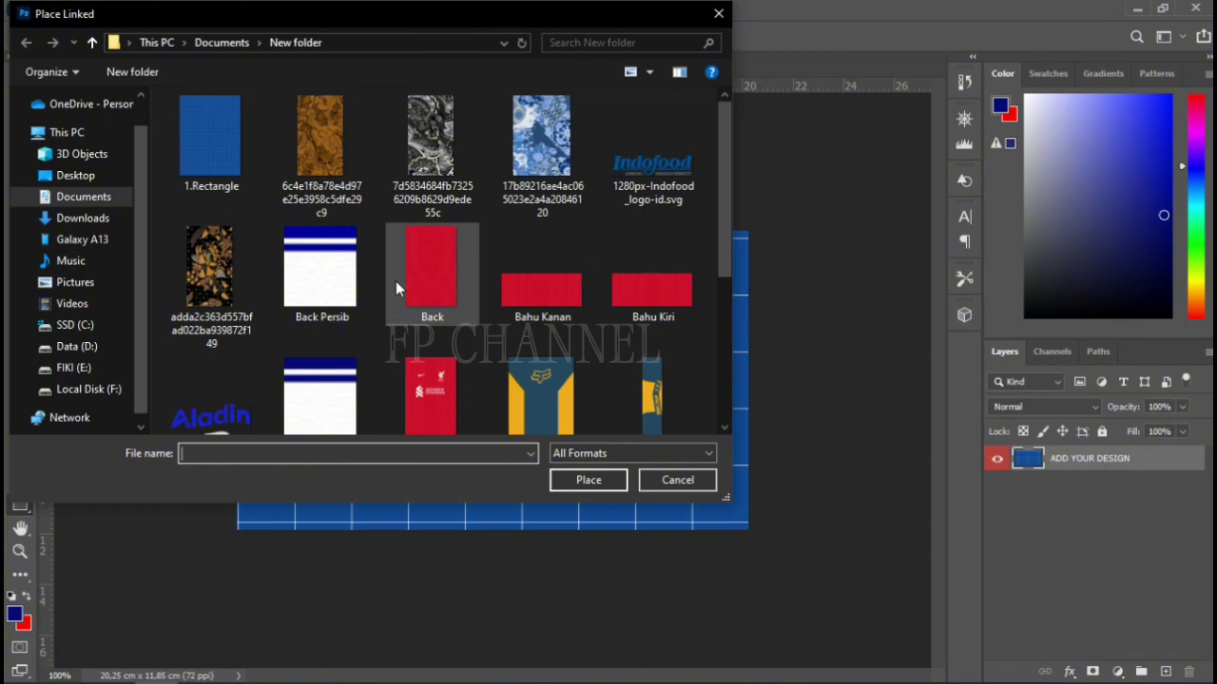
left_click(319, 152)
left_click(582, 482)
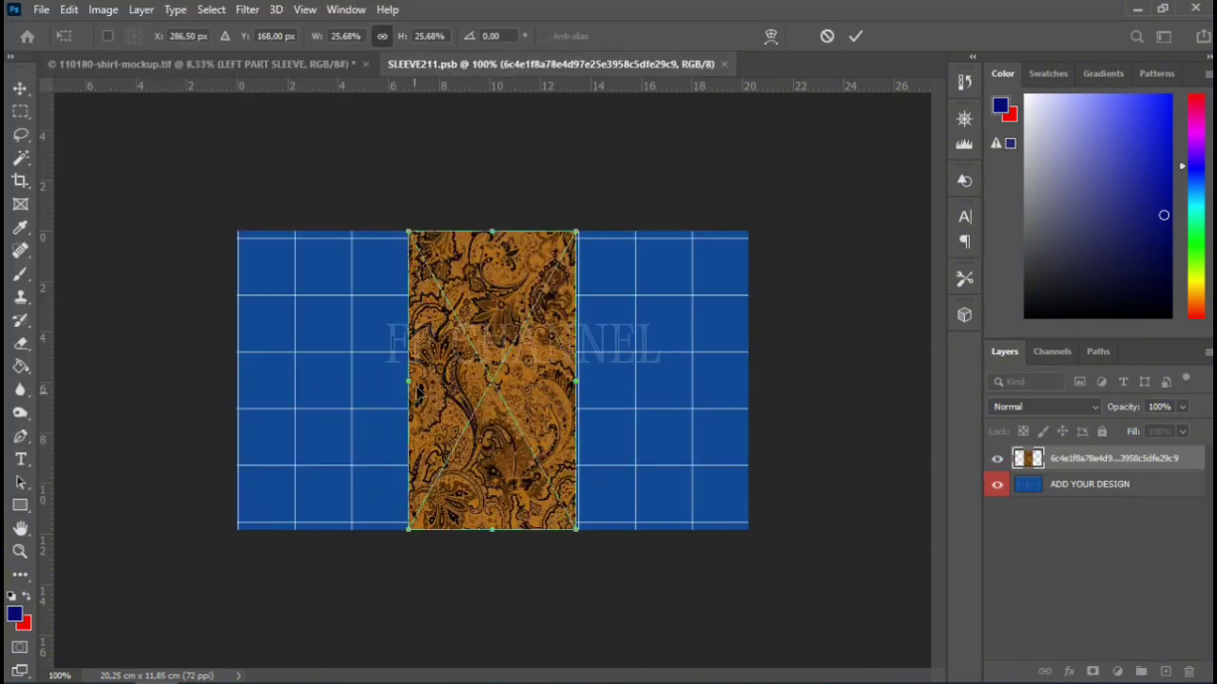
left_click_drag(411, 384, 238, 383)
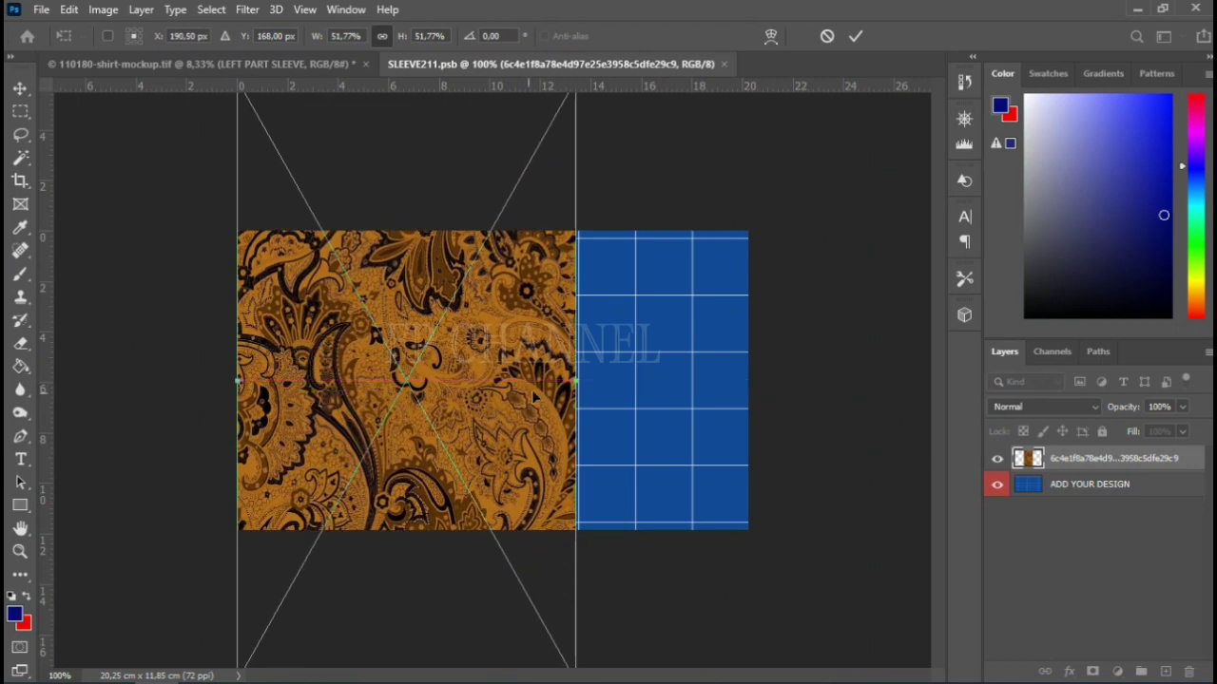
left_click_drag(577, 383, 752, 414)
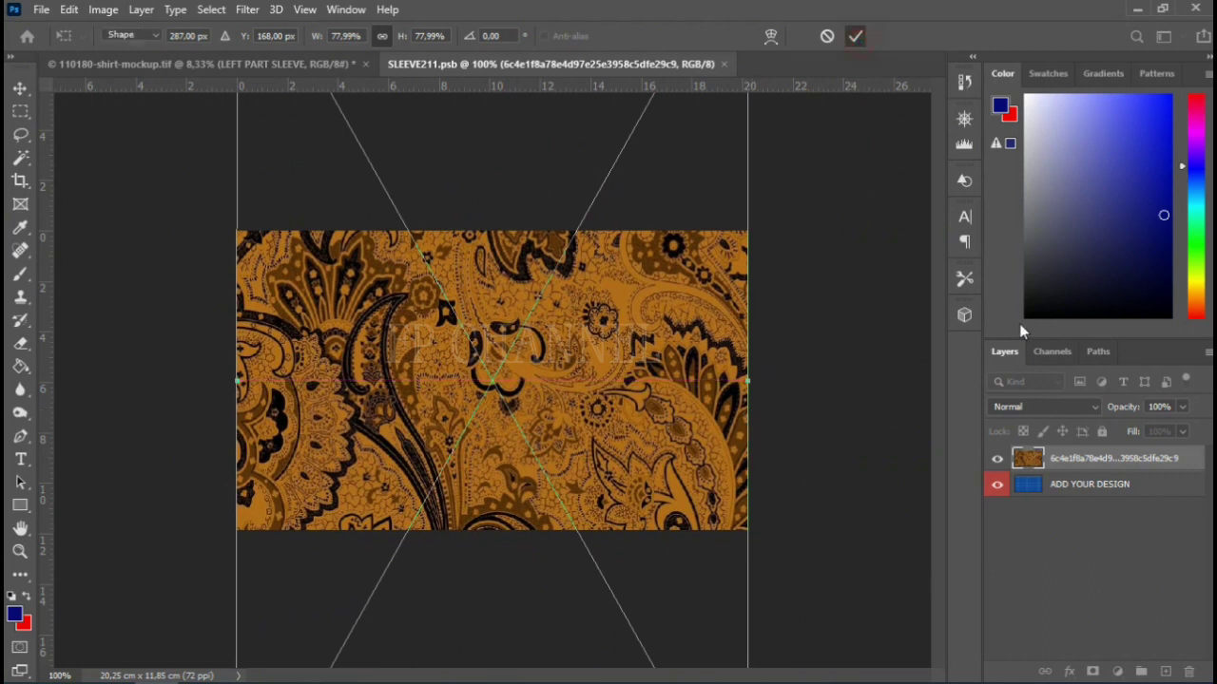
key("Return")
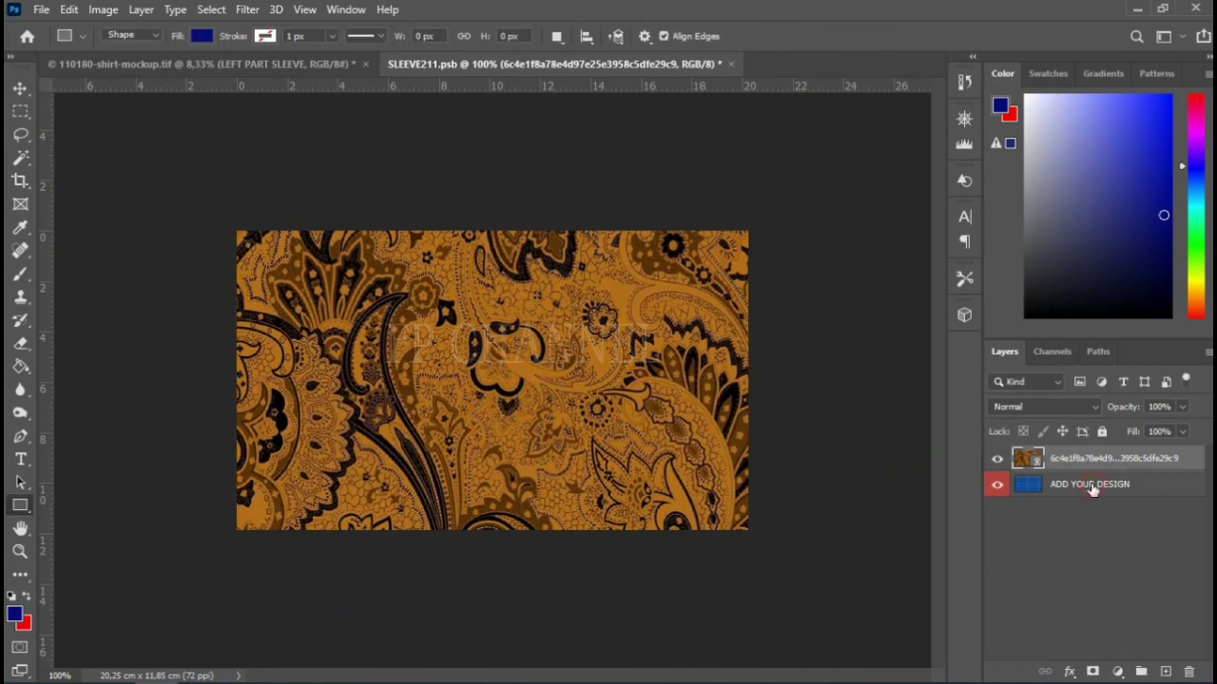
- Delete the ADD YOUR DESIGN placeholder, rename the pattern layer Cuff, then save and close
left_click(1092, 489)
key("Delete")
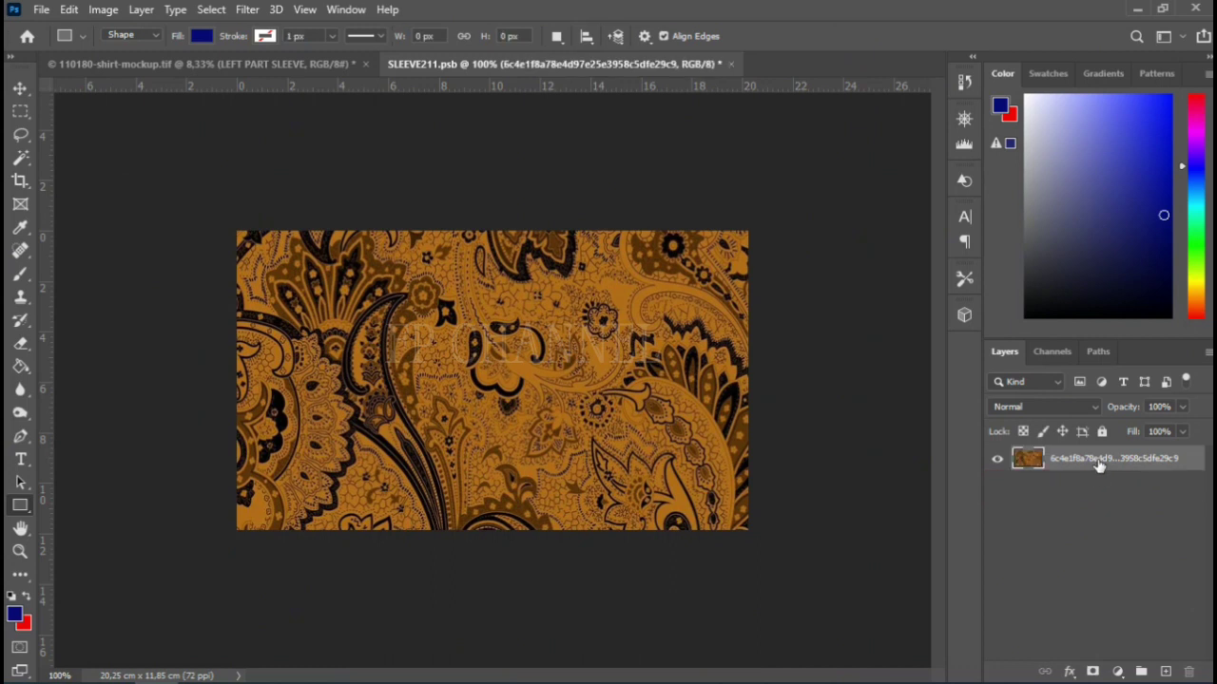
double_click(1098, 459)
type("c")
key("Return")
key("ctrl+w")
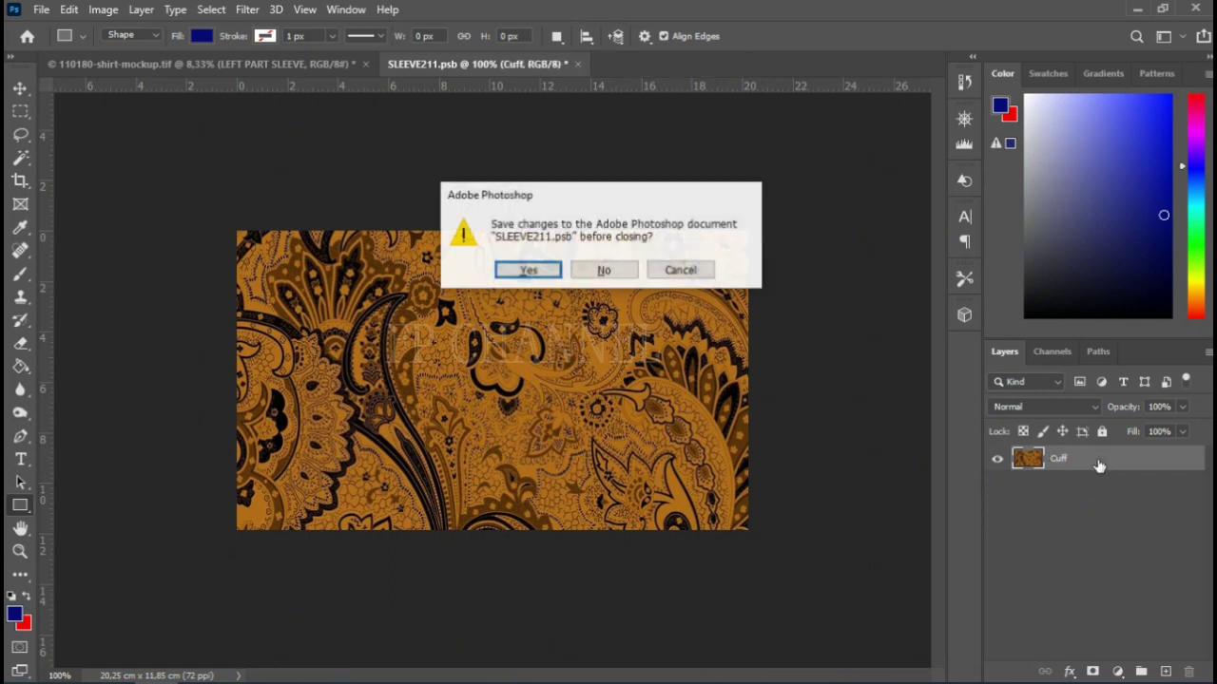
key("Return")
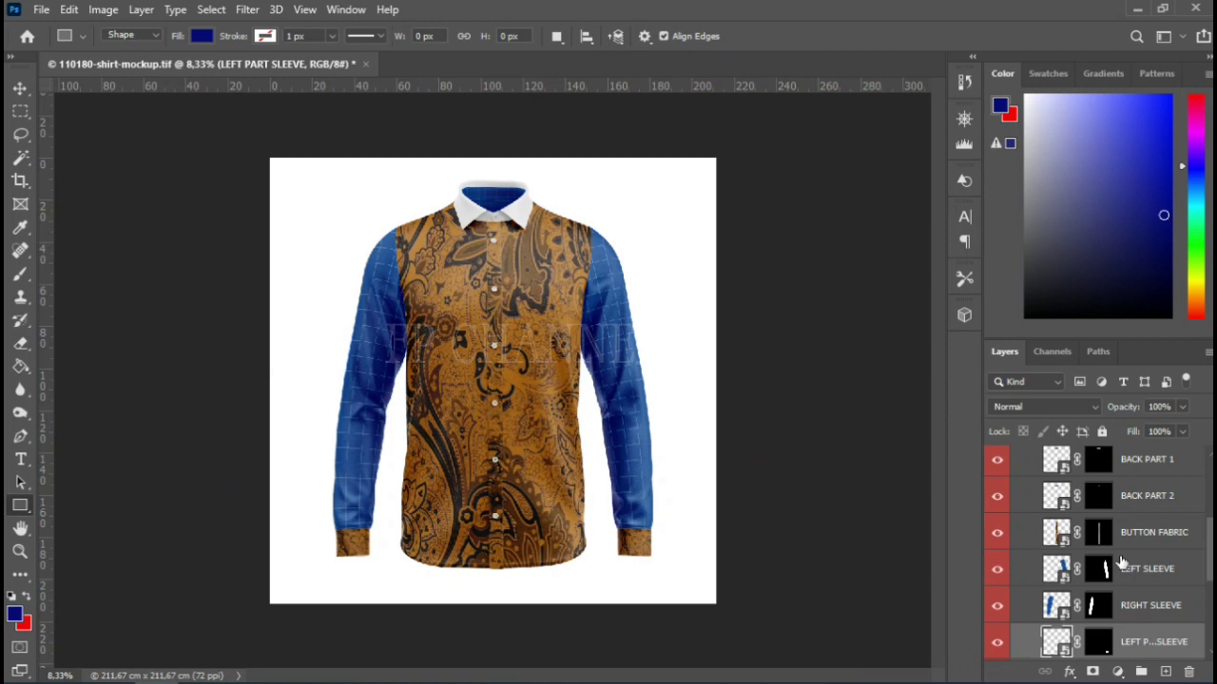
- Open the RIGHT SLEEVE smart object and place-link the paisley, stretched to cover the sleeve
left_click(1069, 610)
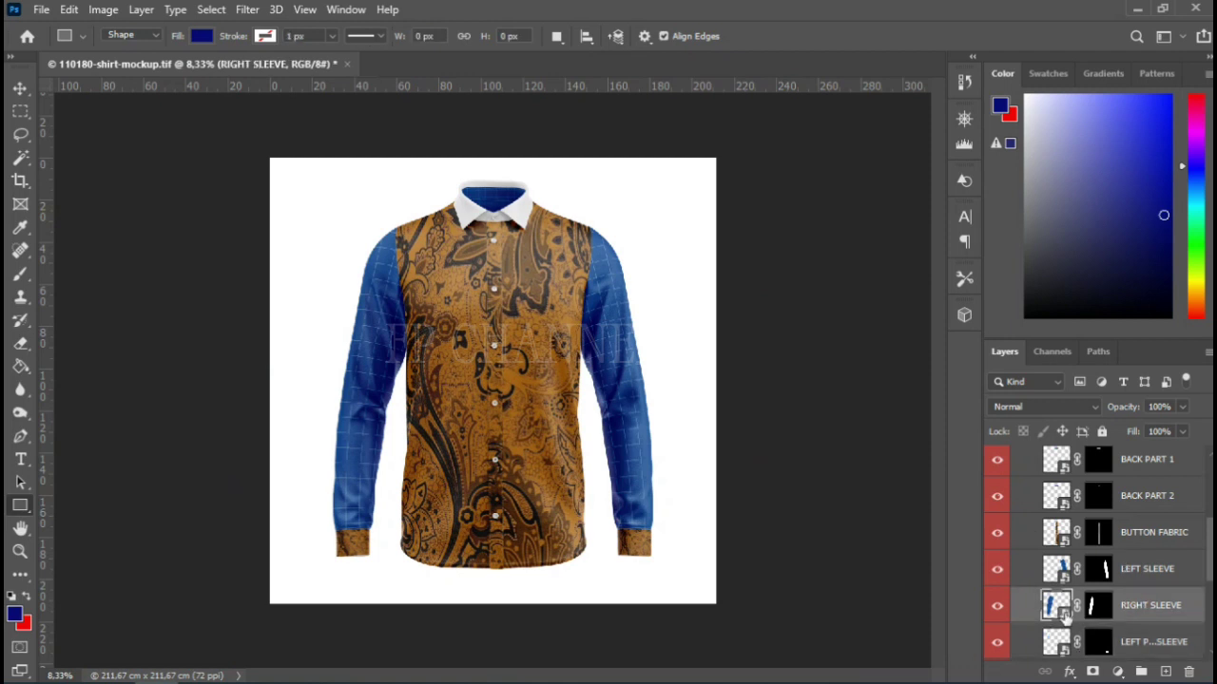
double_click(1057, 606)
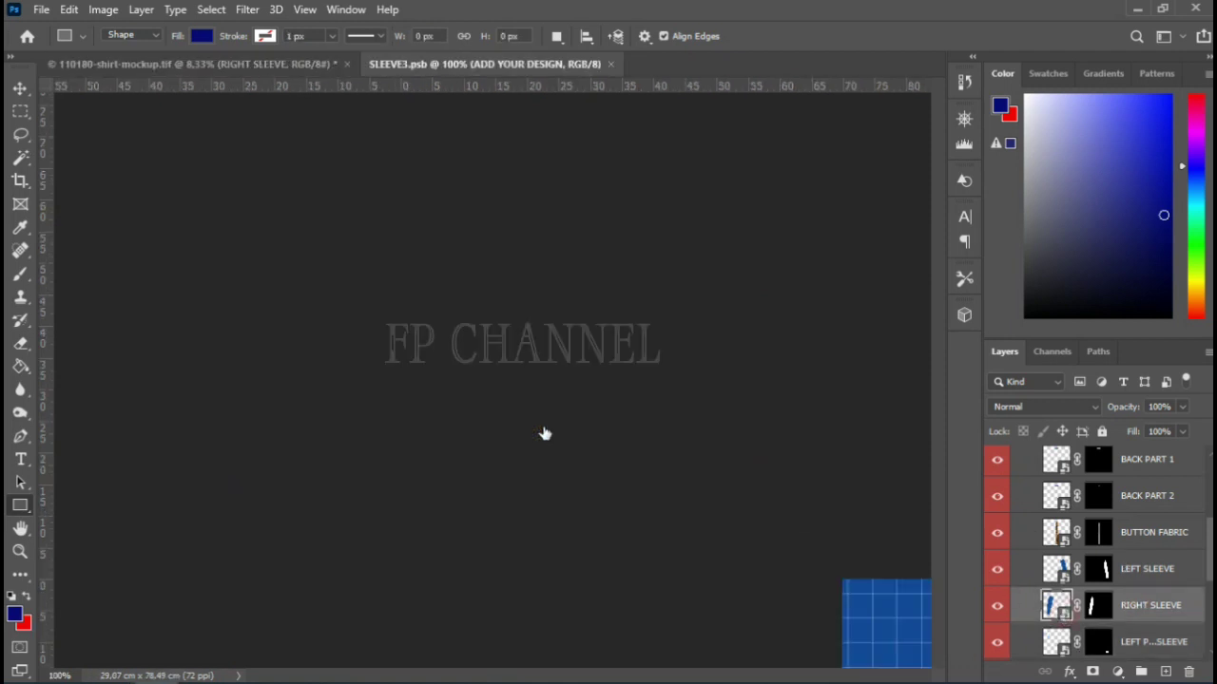
left_click(41, 9)
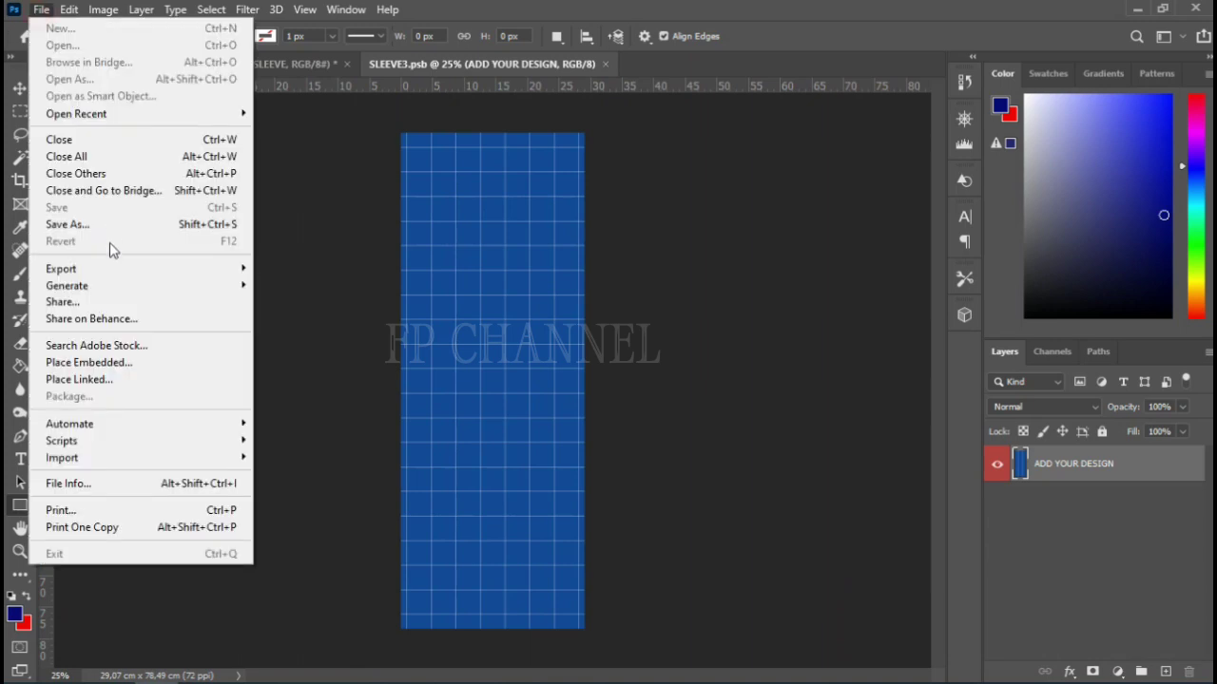
left_click(104, 382)
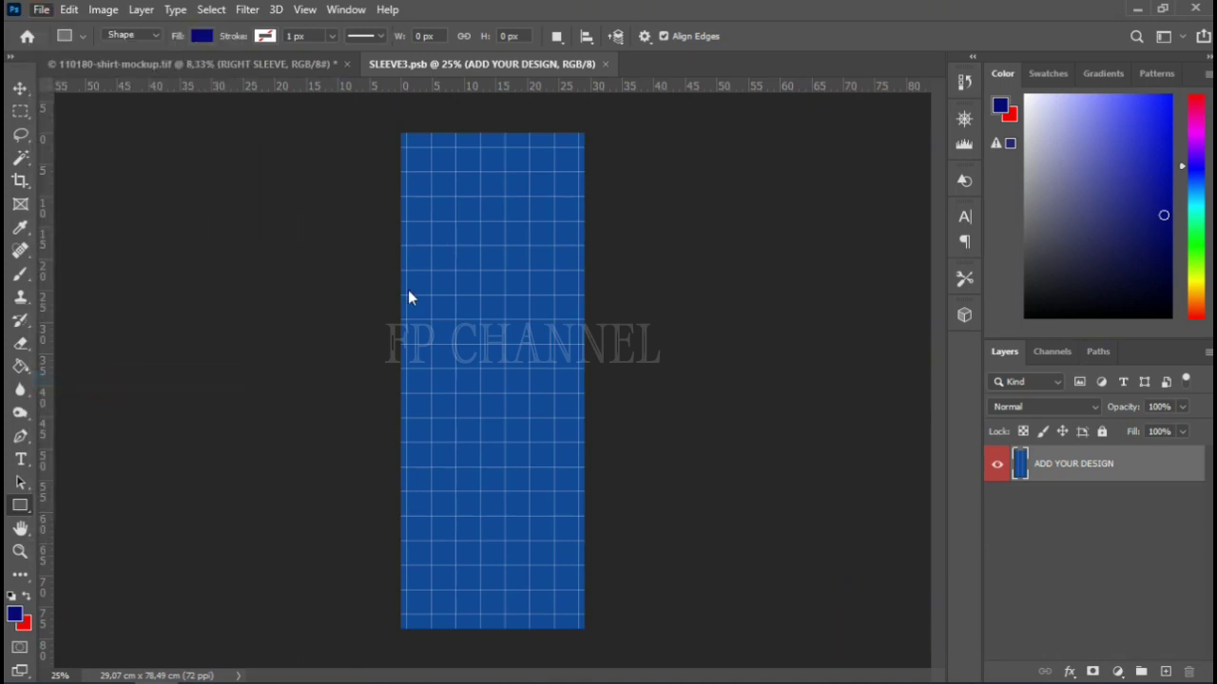
left_click(323, 152)
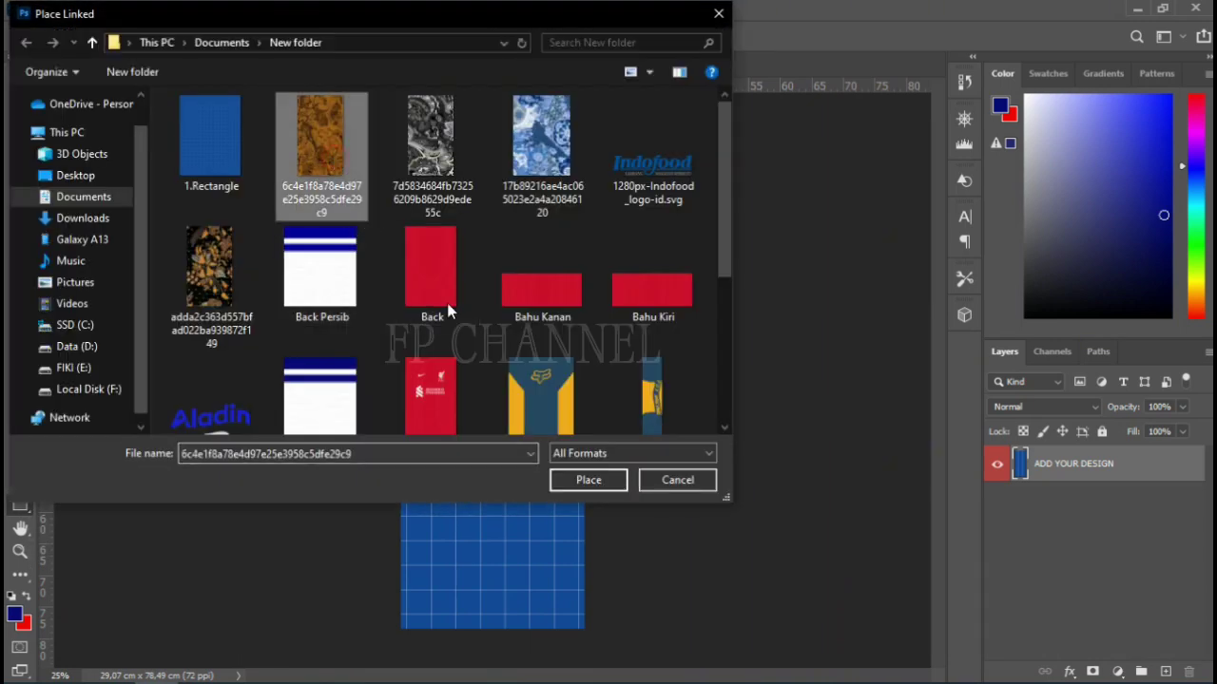
left_click(585, 482)
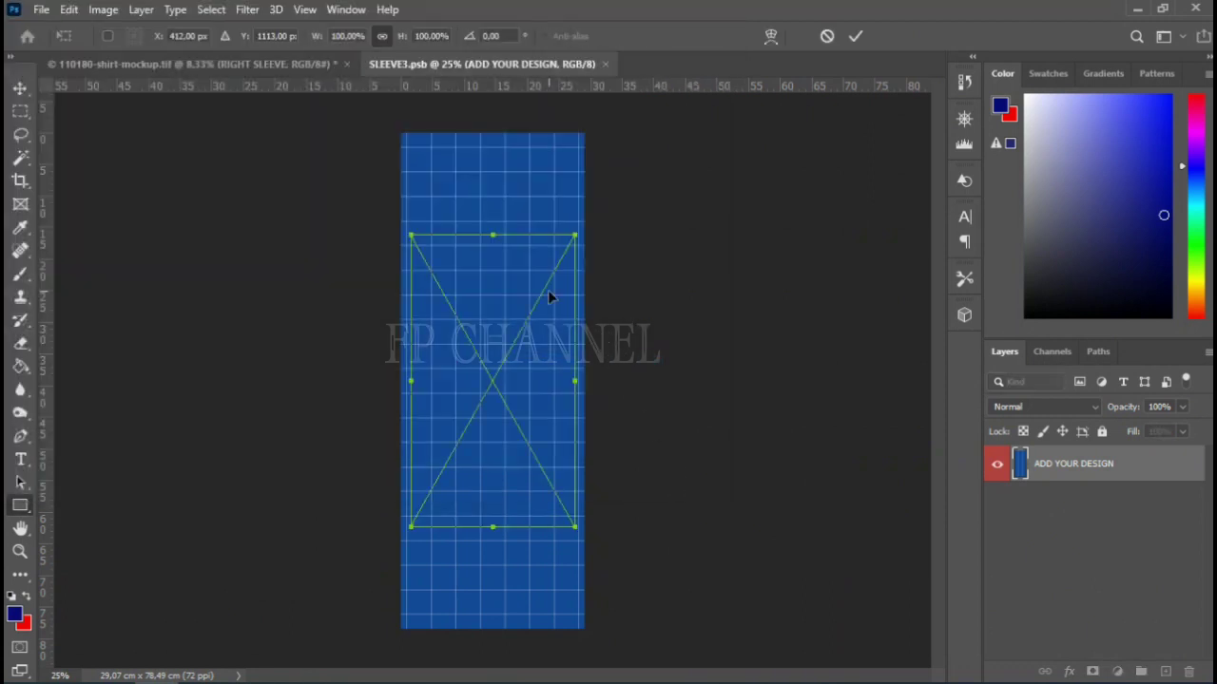
left_click_drag(493, 226, 505, 135)
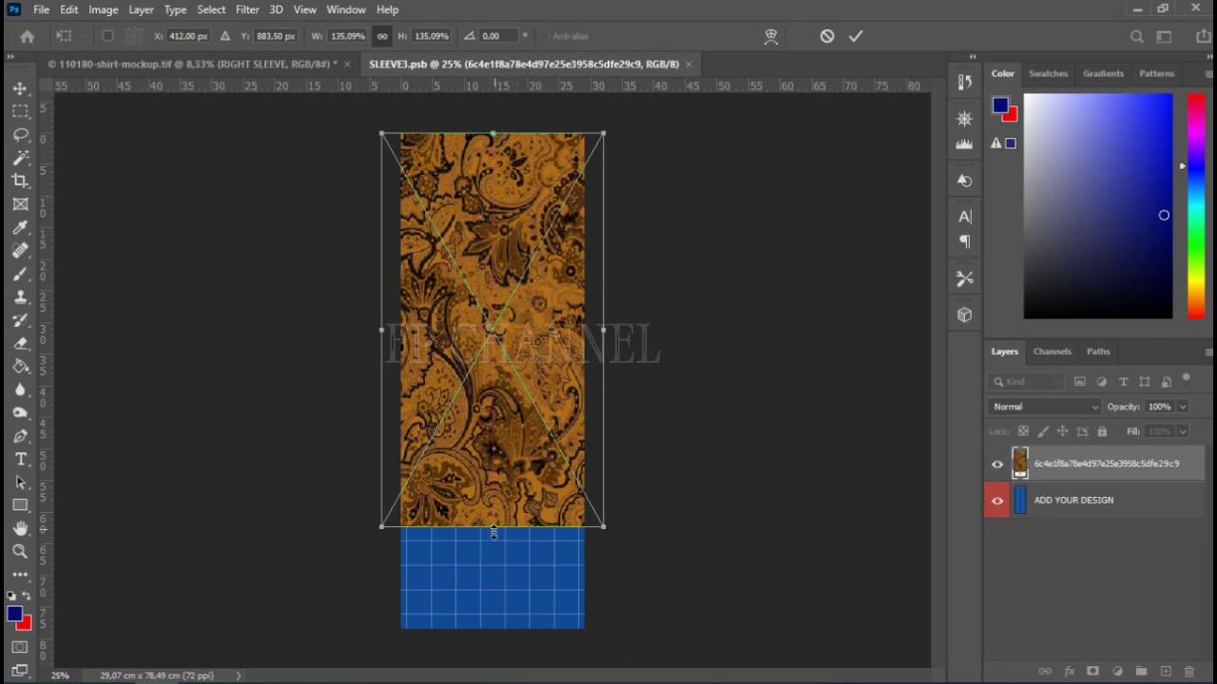
left_click_drag(493, 528, 482, 634)
left_click(855, 37)
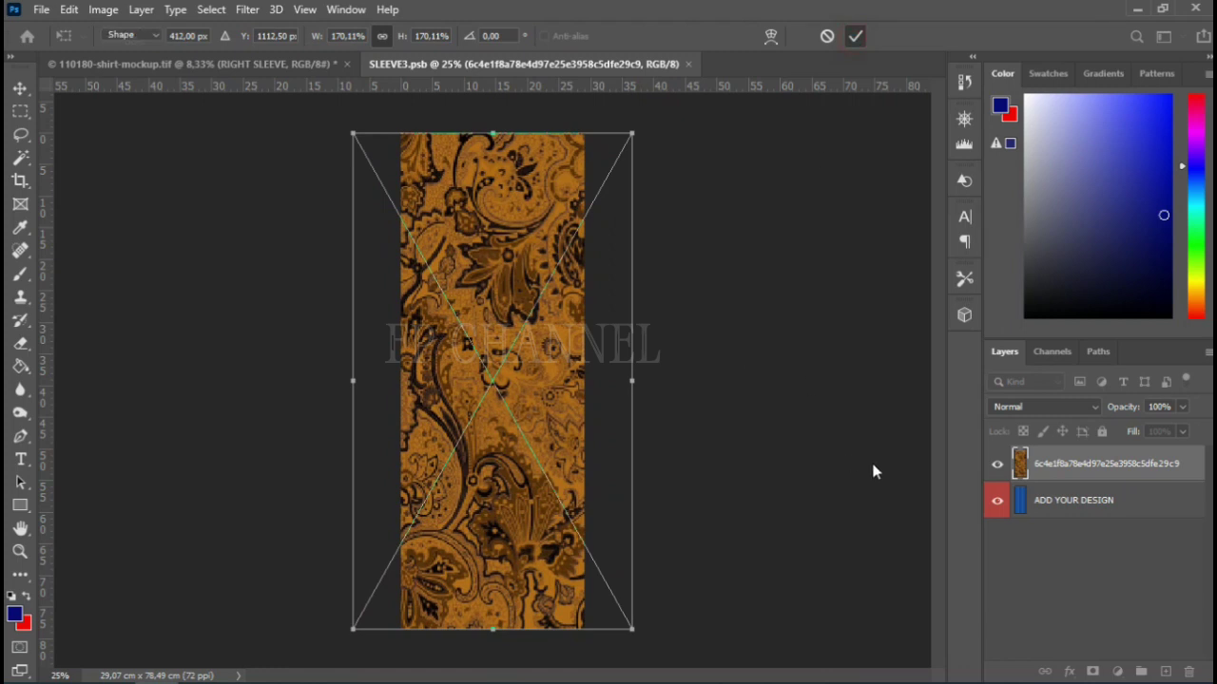
- Remove the ADD YOUR DESIGN layer, rename the pattern layer Left, then save and close SLEEVE3.psb
left_click(1108, 504)
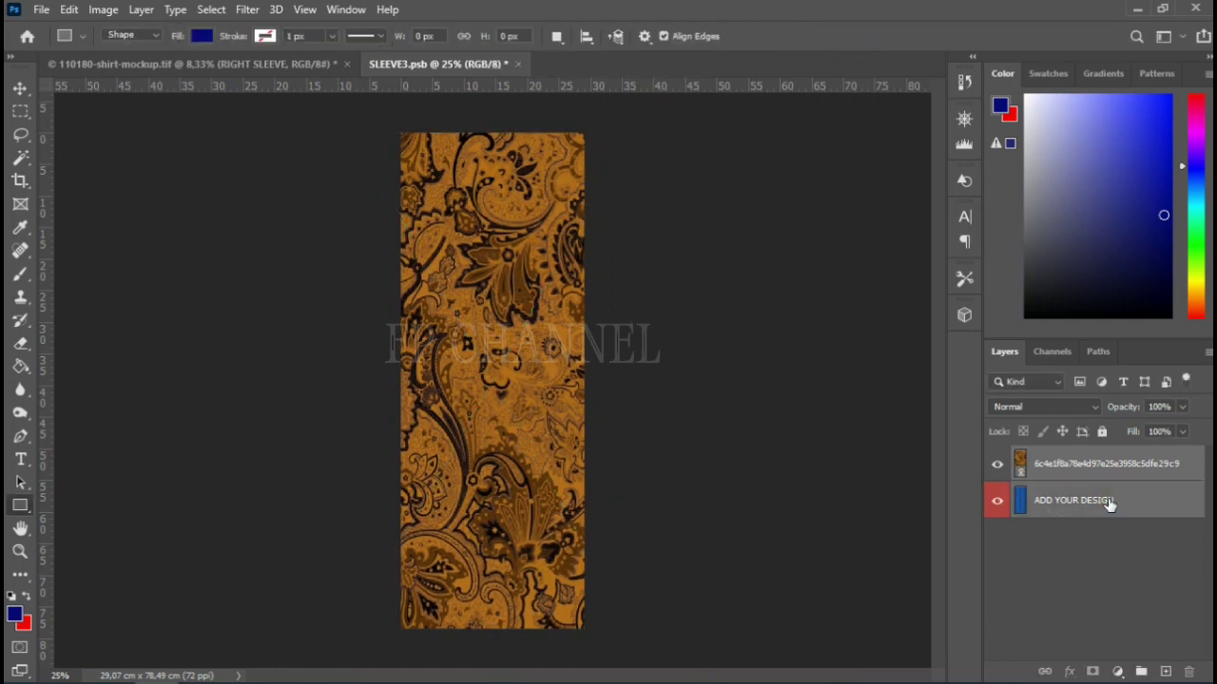
key("Delete")
double_click(1093, 464)
key("BackSpace")
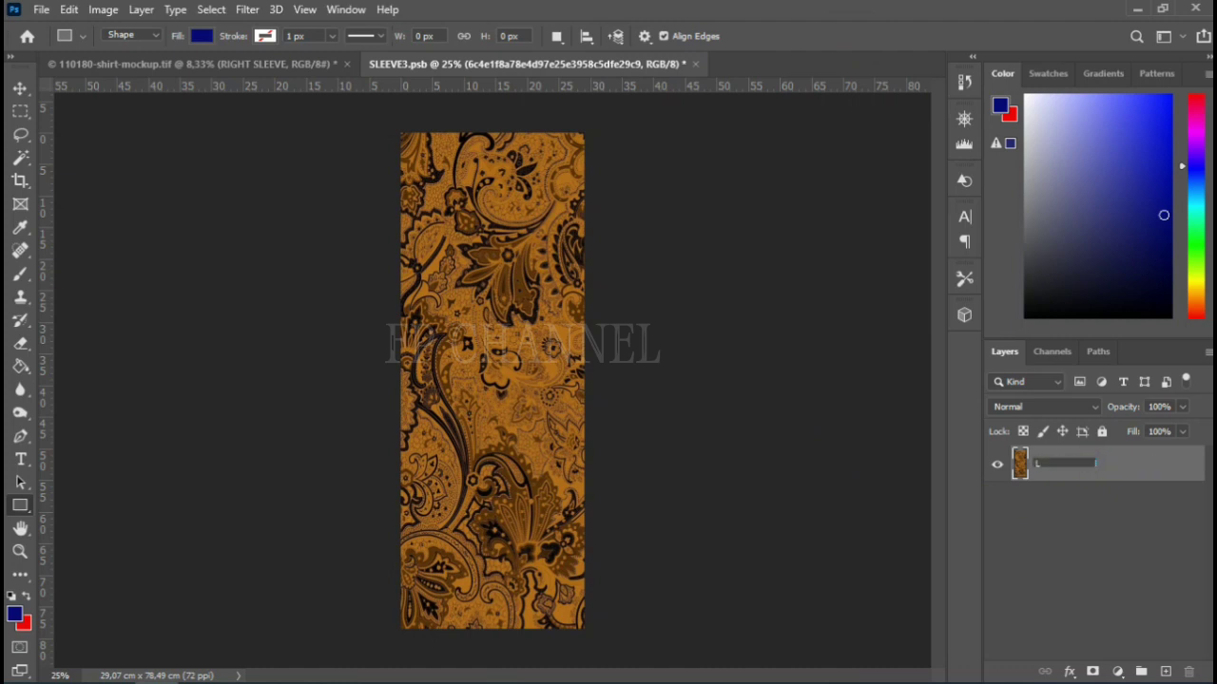
type("Left")
key("Return")
key("ctrl+w")
key("Return")
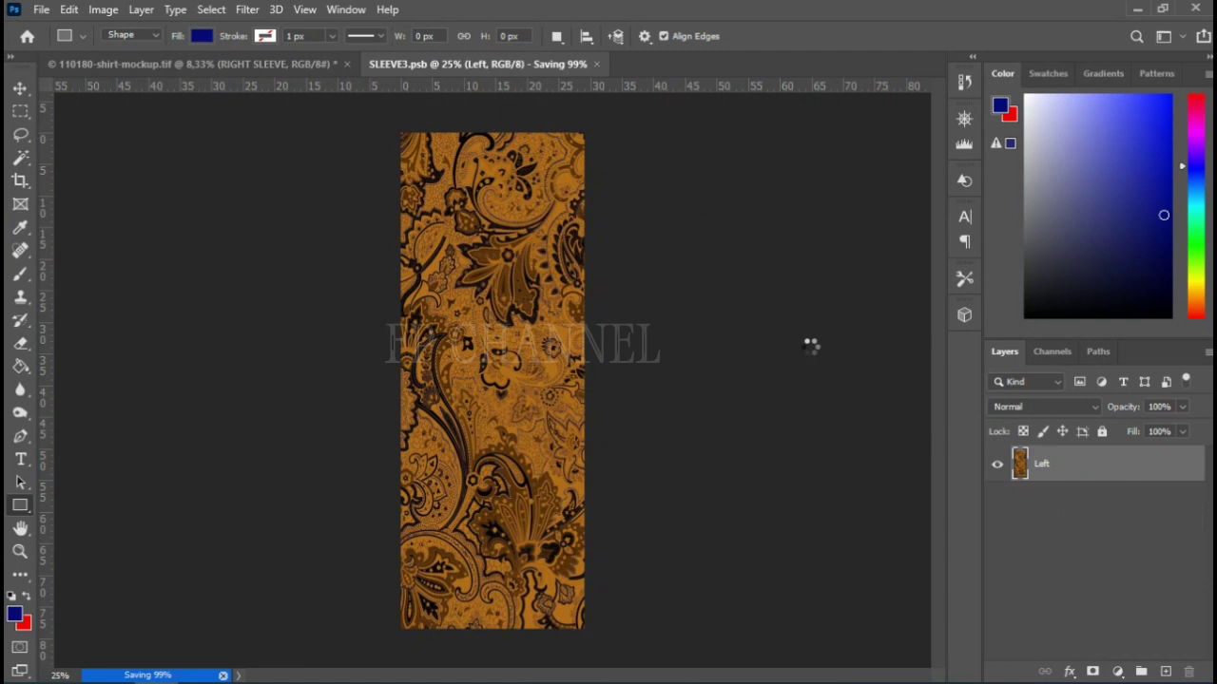
key("ctrl+w")
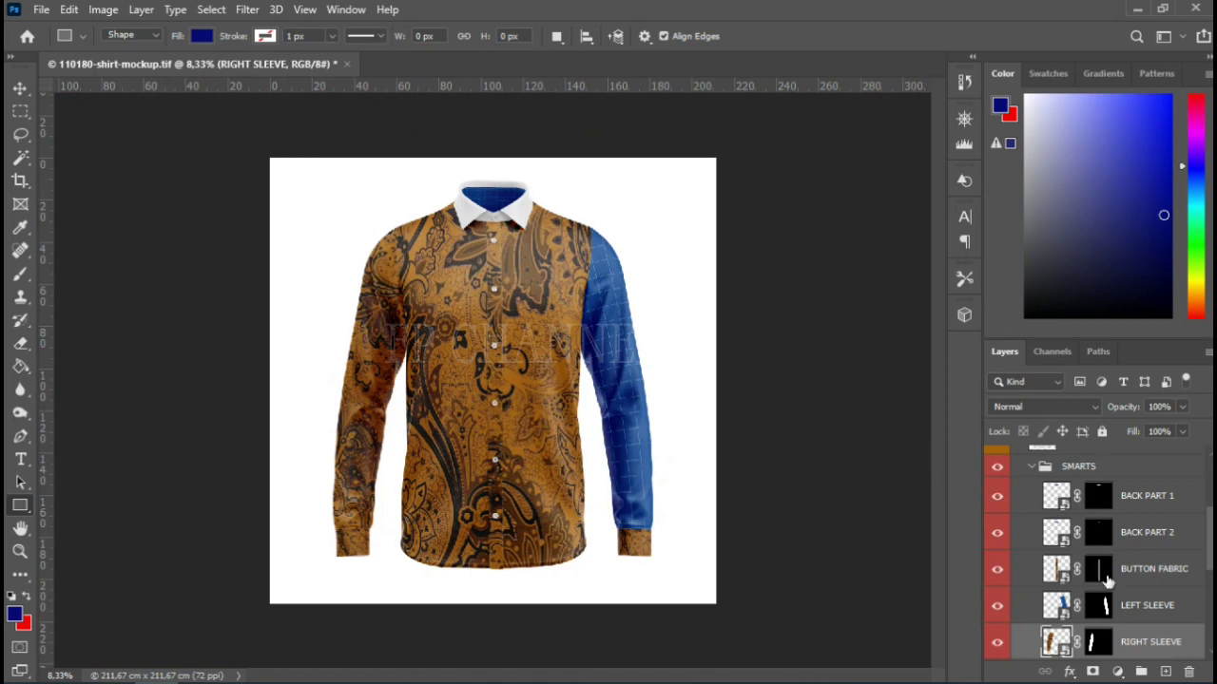
- Open the LEFT SLEEVE smart object and place the paisley texture linked, scaled to 170%
left_click(1069, 620)
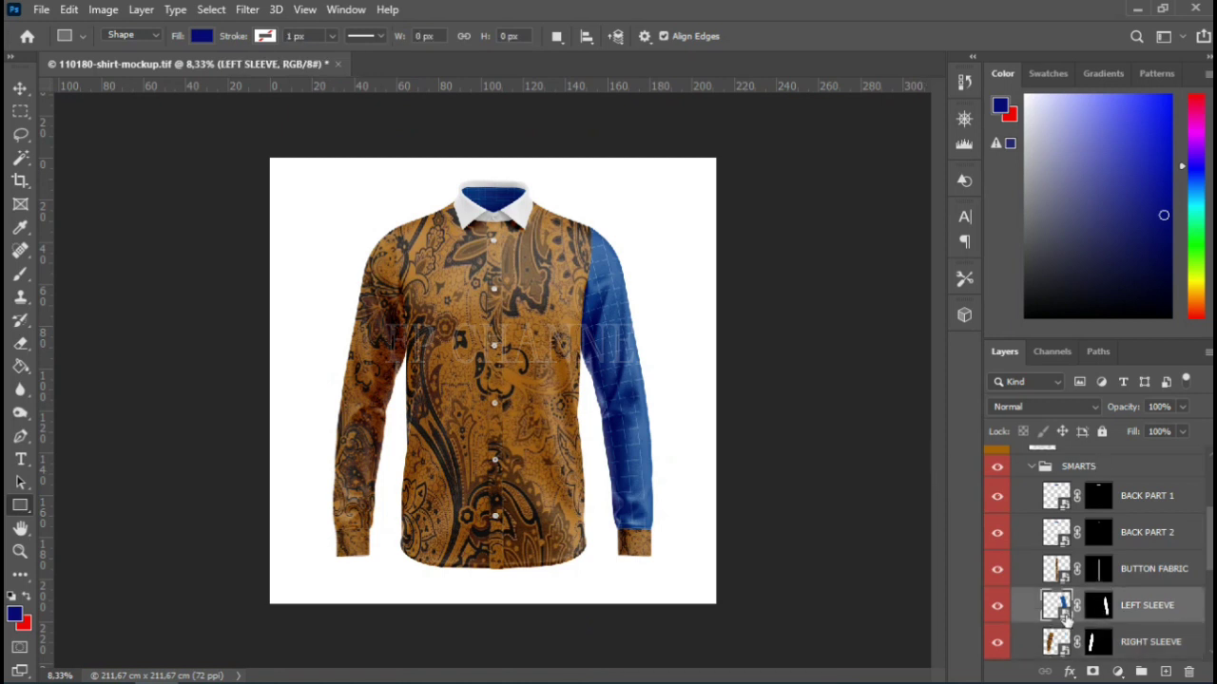
double_click(1063, 613)
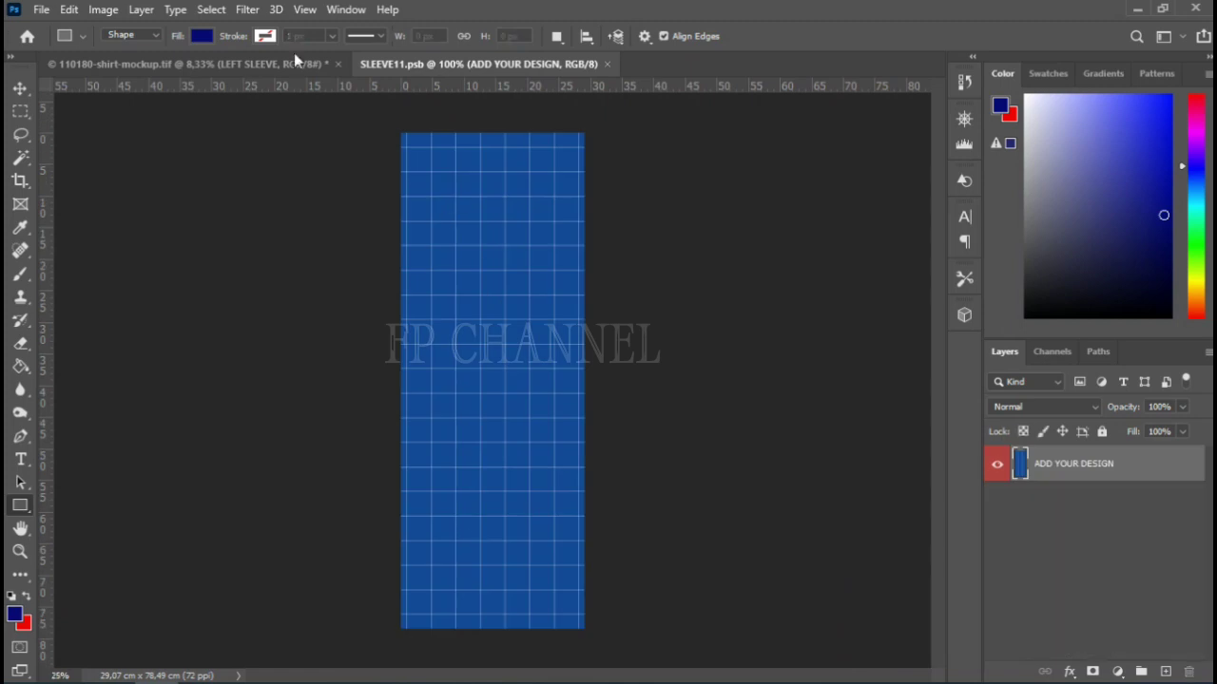
left_click(42, 10)
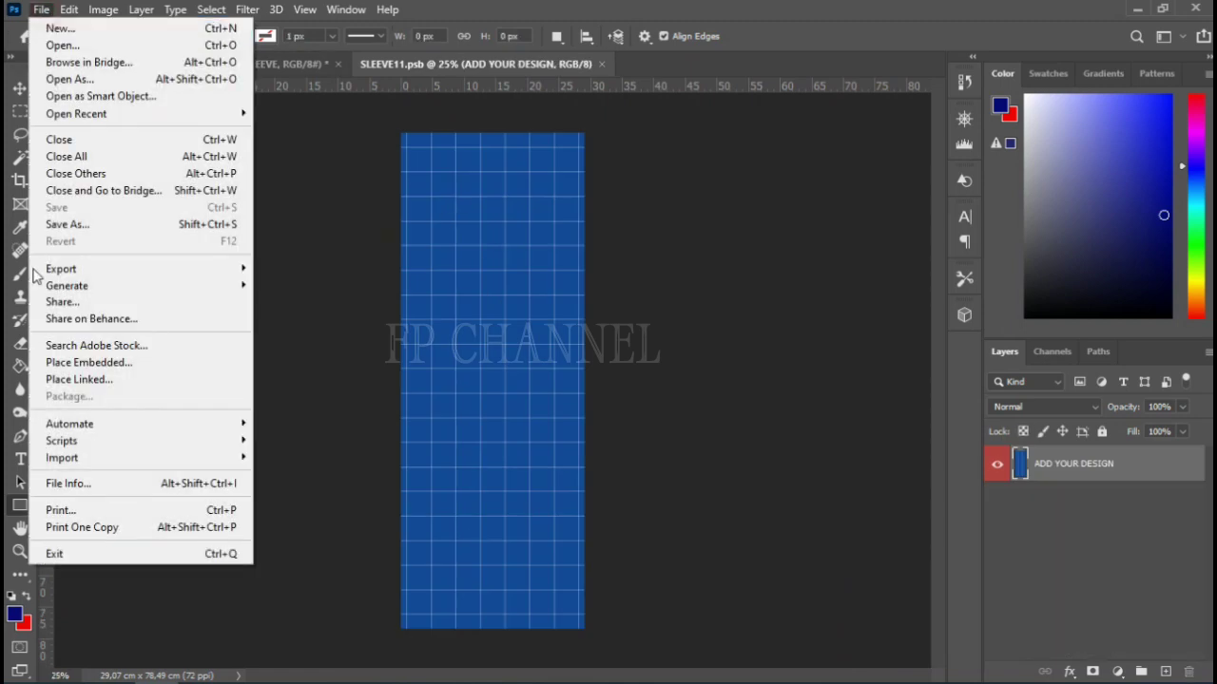
left_click(82, 381)
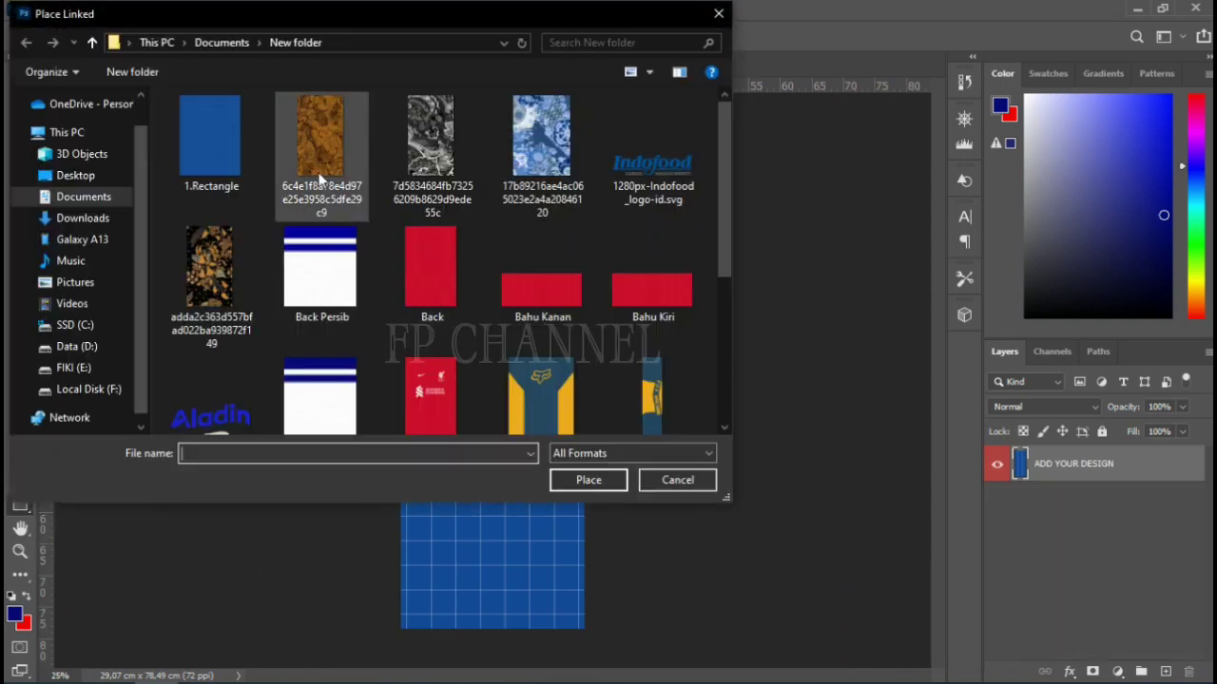
left_click(319, 171)
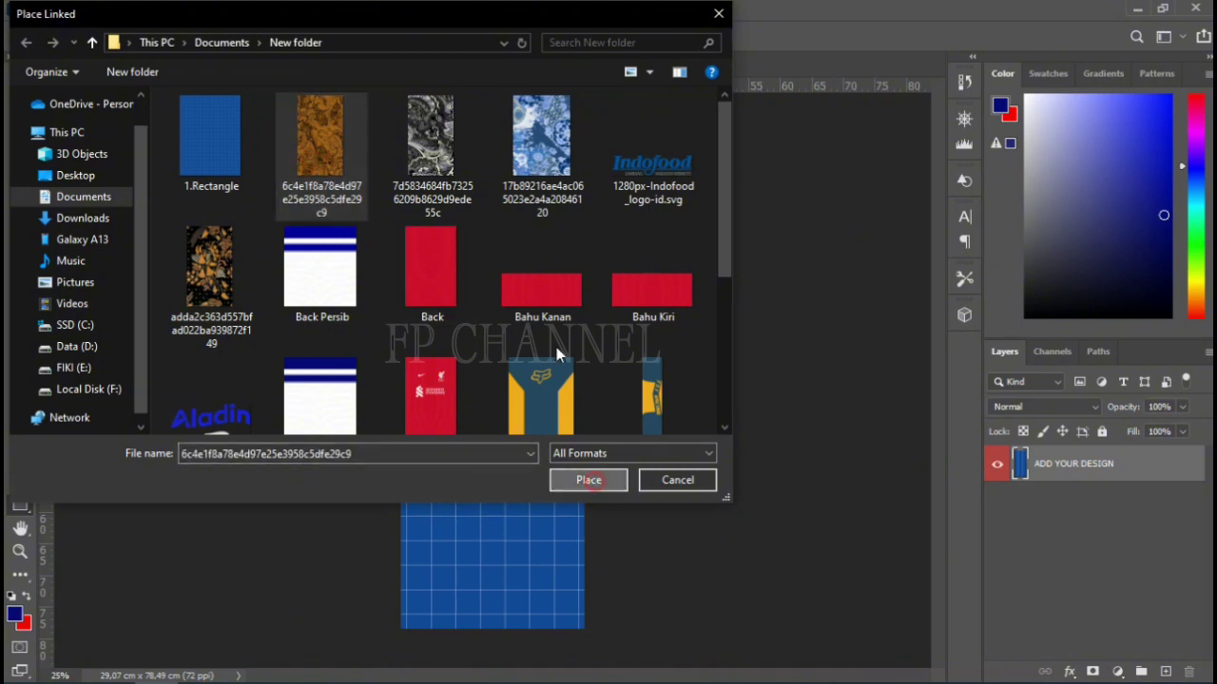
left_click(596, 488)
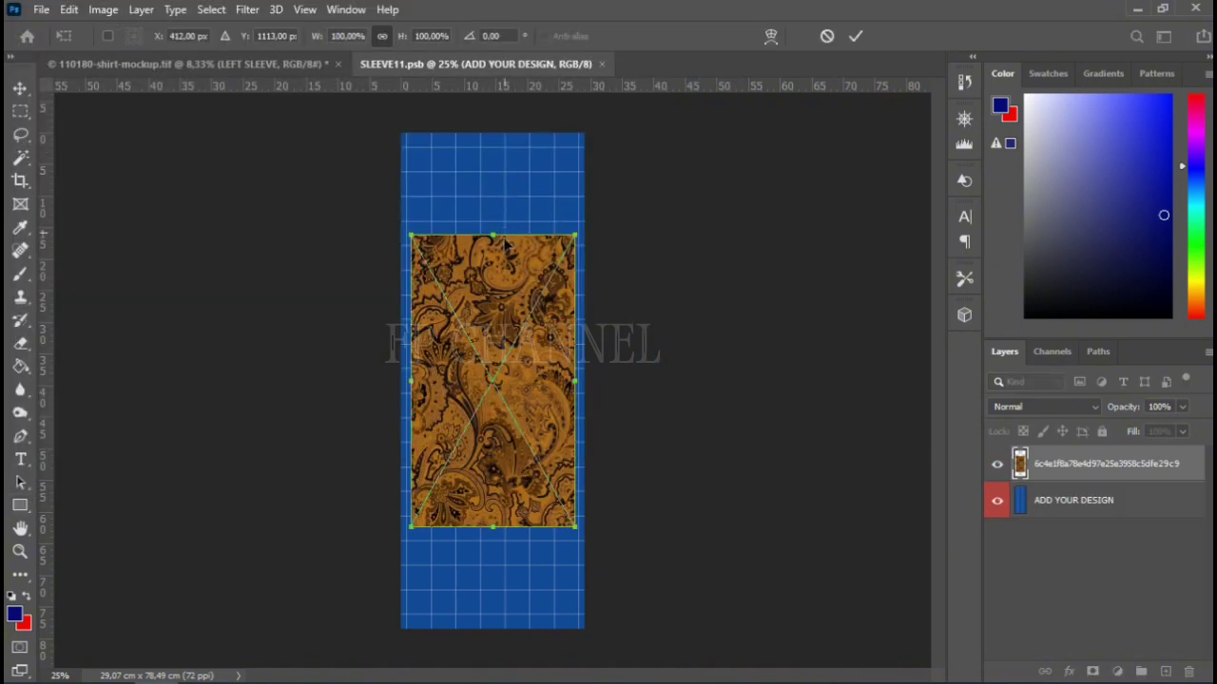
left_click_drag(493, 236, 505, 133)
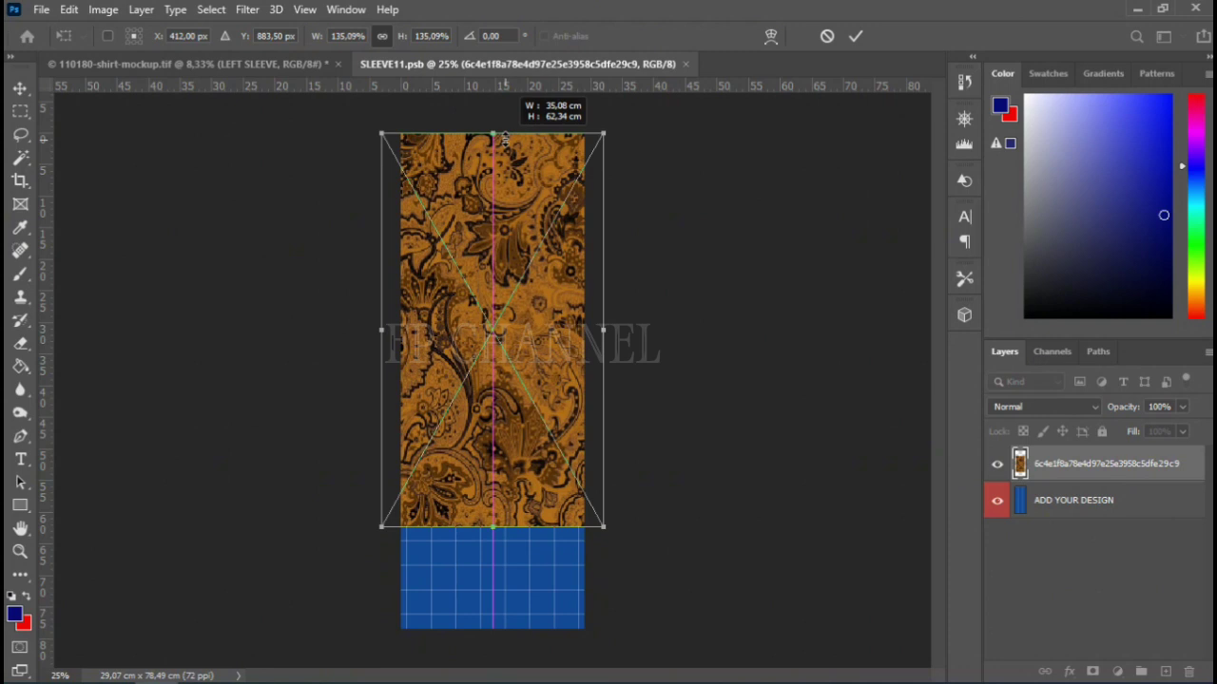
left_click_drag(495, 526, 489, 627)
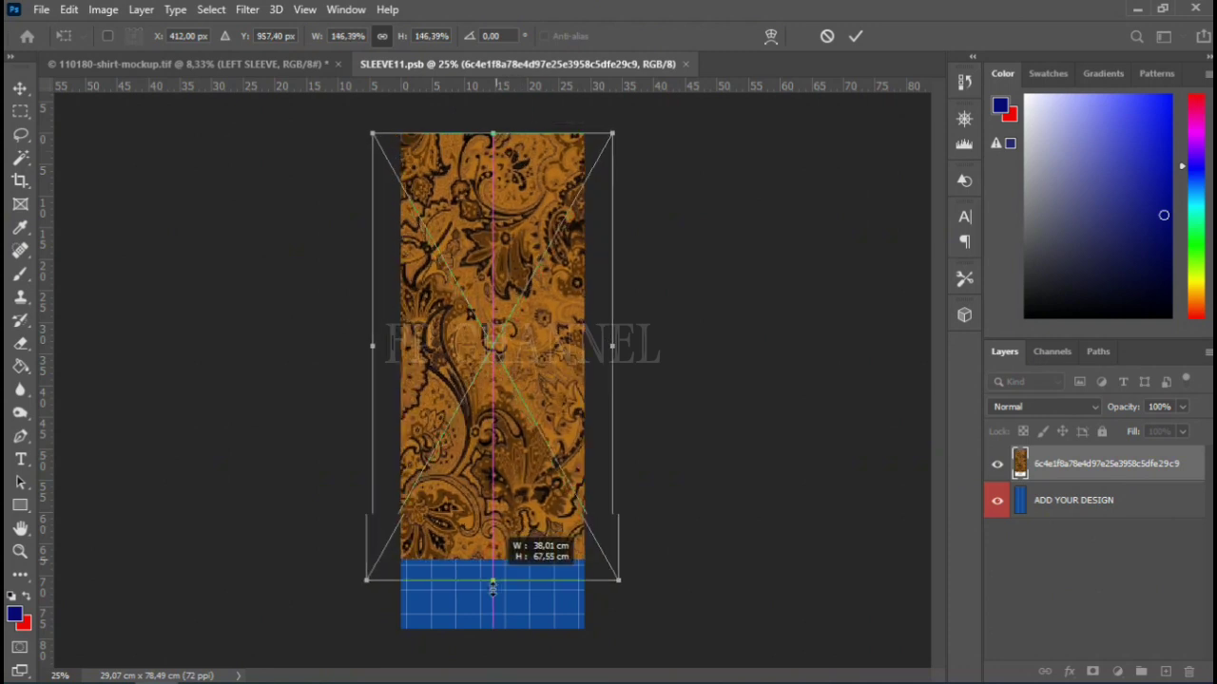
left_click(855, 38)
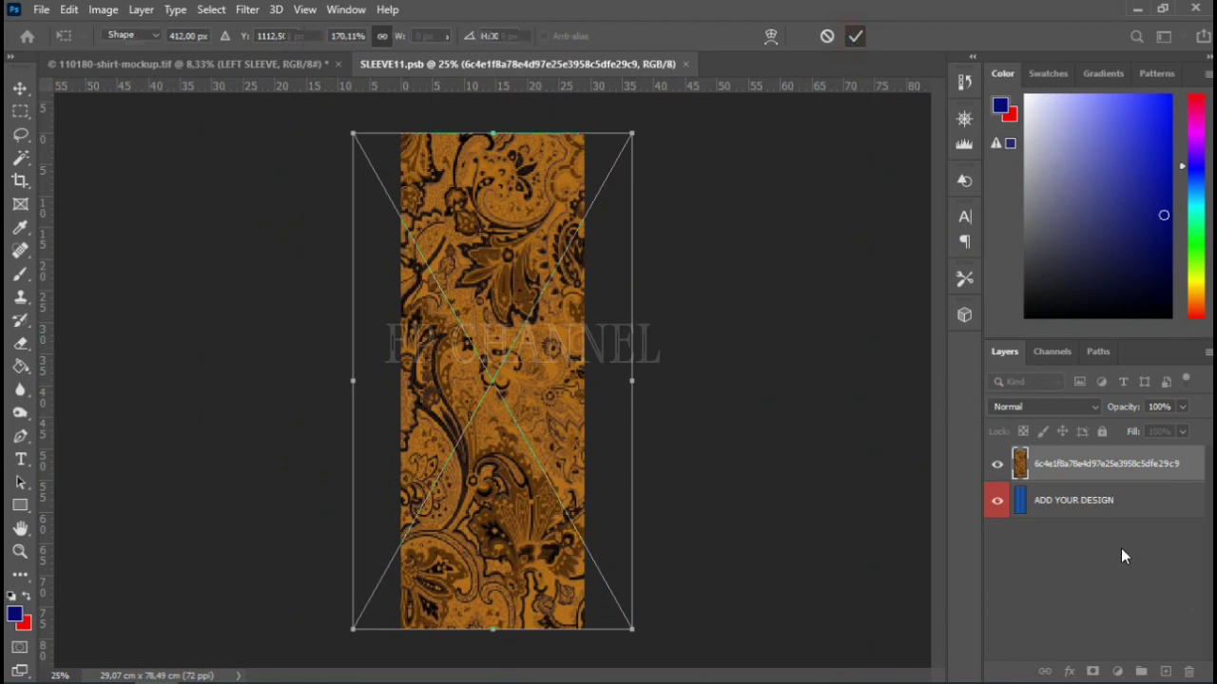
- Merge the texture and grid layers into one named Right, save and close the sleeve file
left_click(1112, 472, "shift")
key("ctrl+e")
double_click(1101, 467)
type("Right")
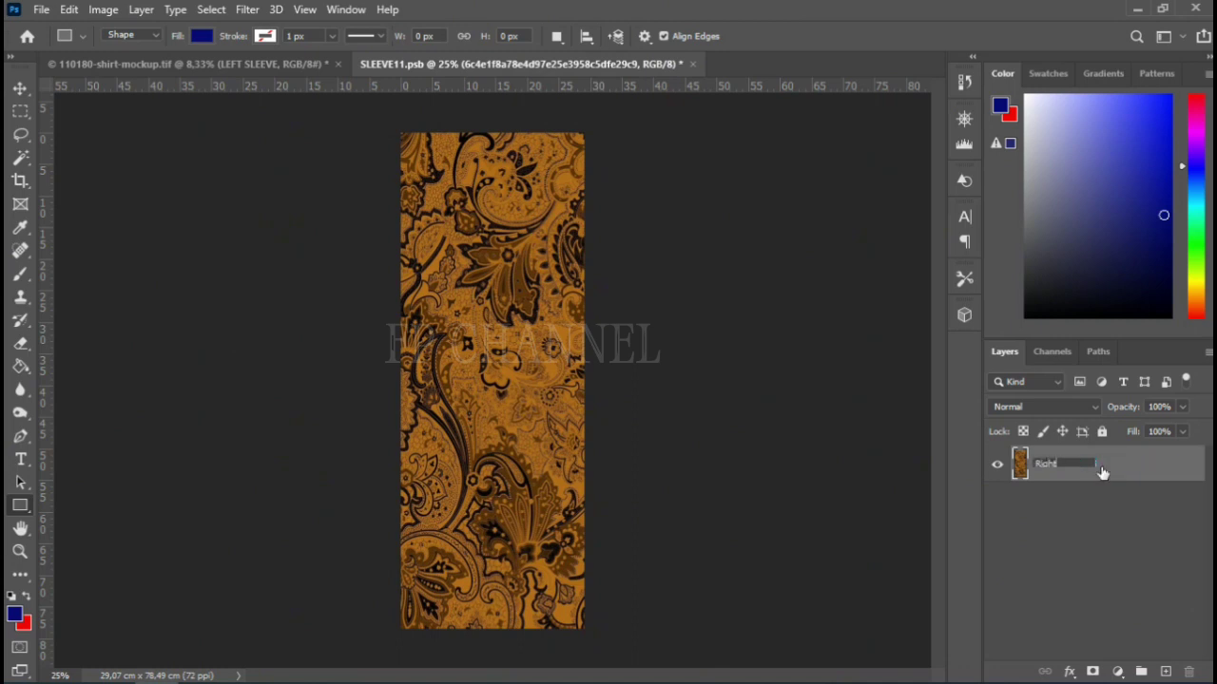
key("Return")
key("ctrl+w")
key("Return")
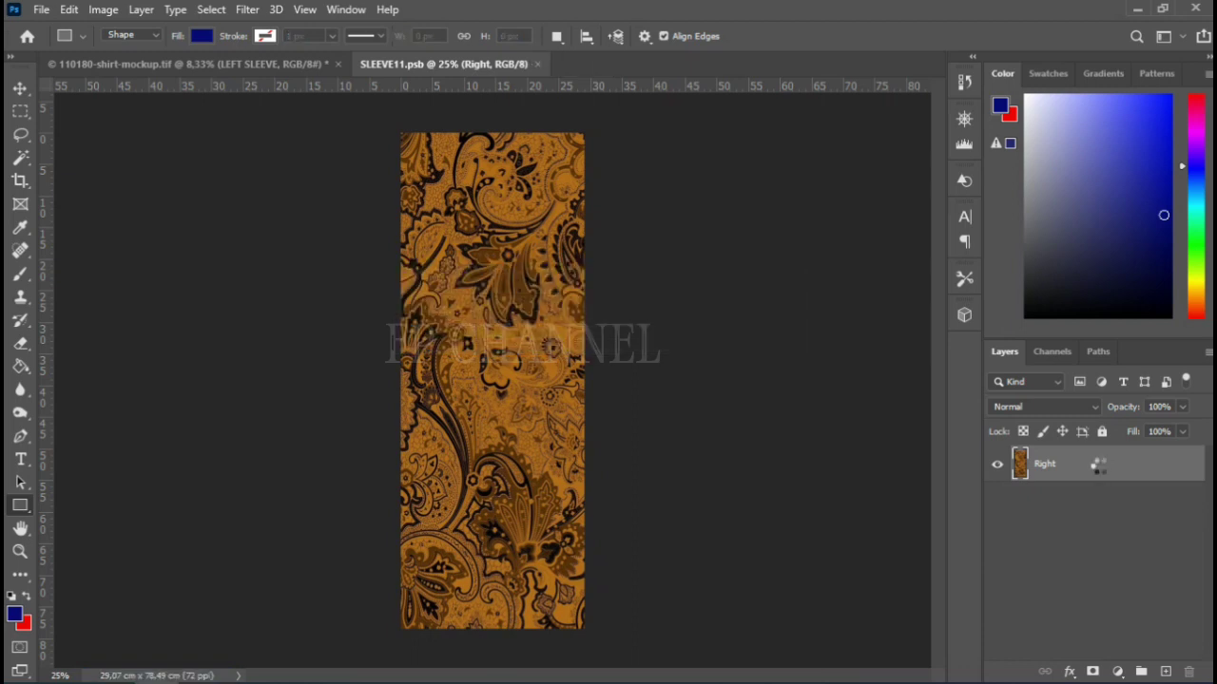
key("ctrl+w")
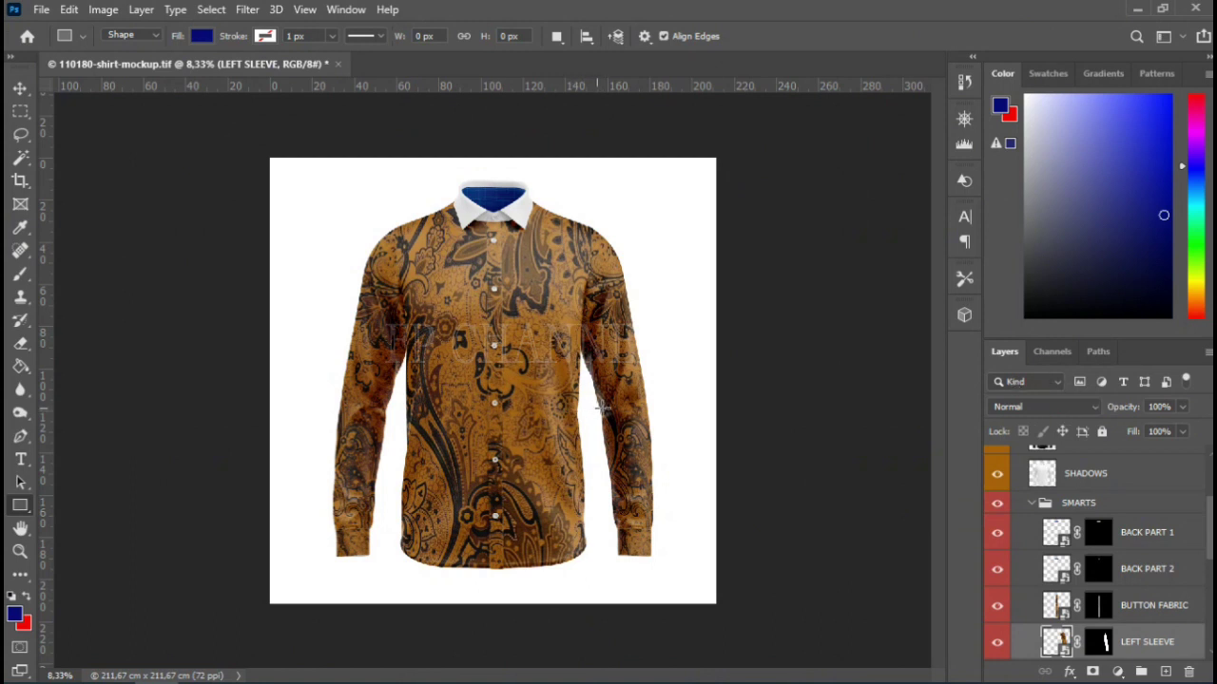
- Check what BACK PART 2 covers and open its smart object contents
left_click(1140, 597)
left_click(1145, 570)
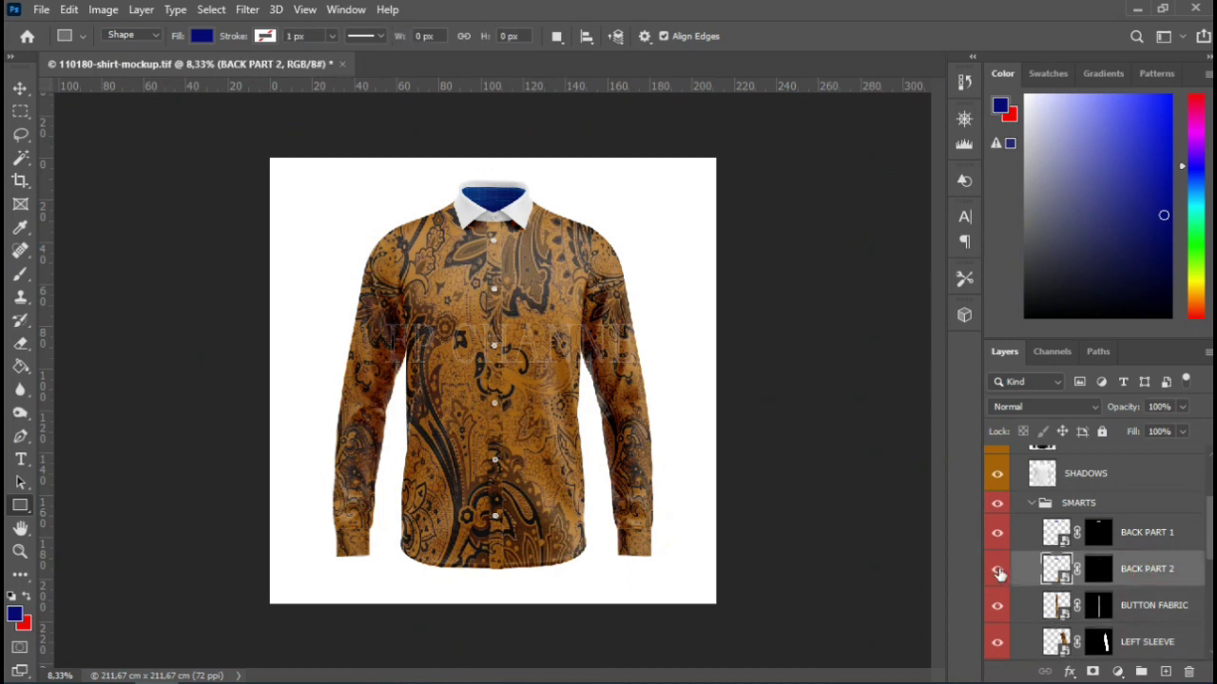
left_click(999, 574)
left_click(997, 570)
double_click(1066, 582)
- Place the paisley texture linked and stretch it across the whole blue area
left_click(41, 10)
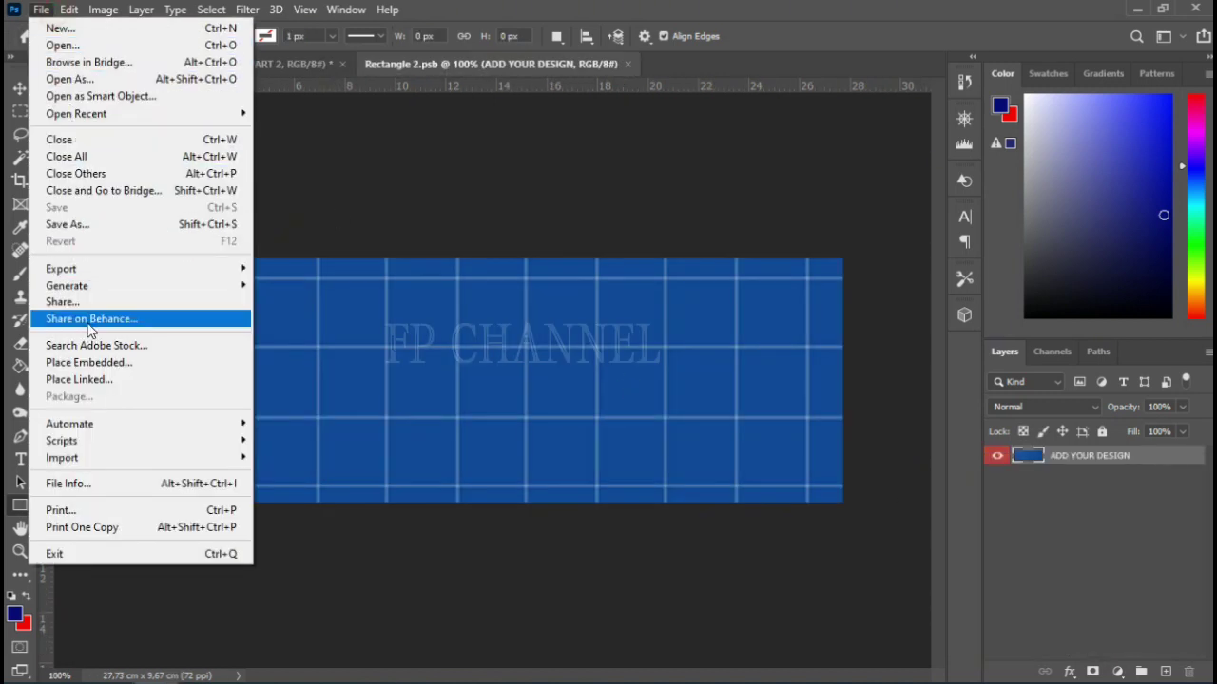
left_click(81, 379)
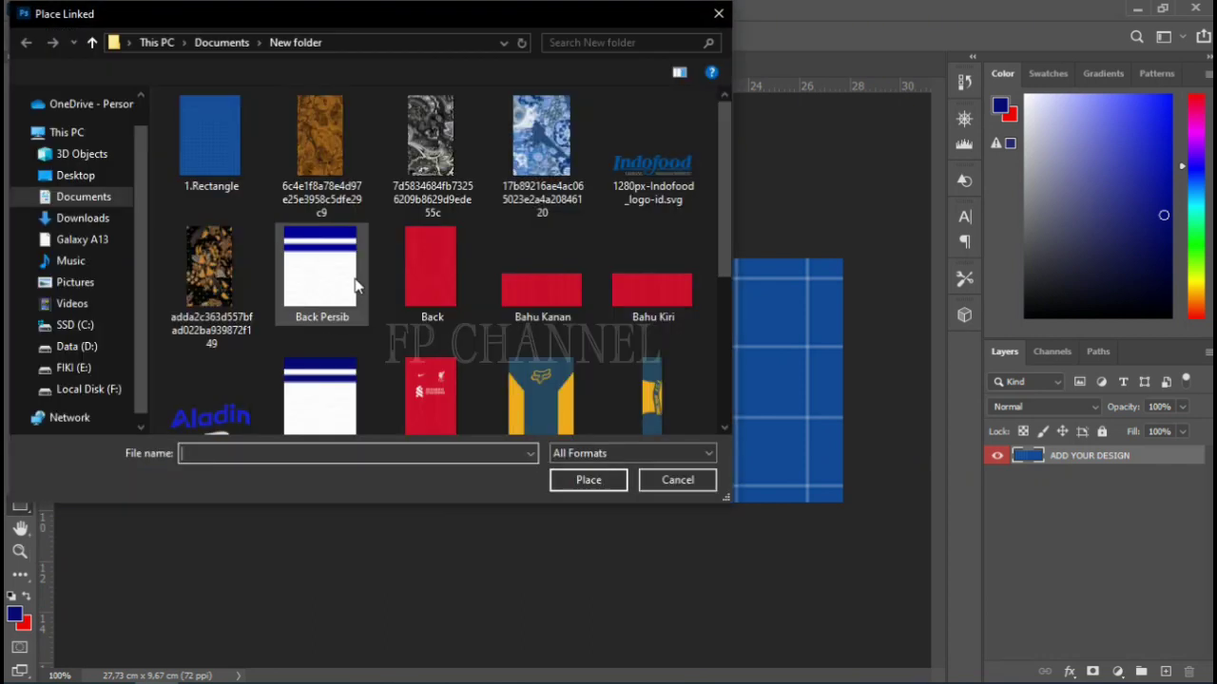
left_click(321, 143)
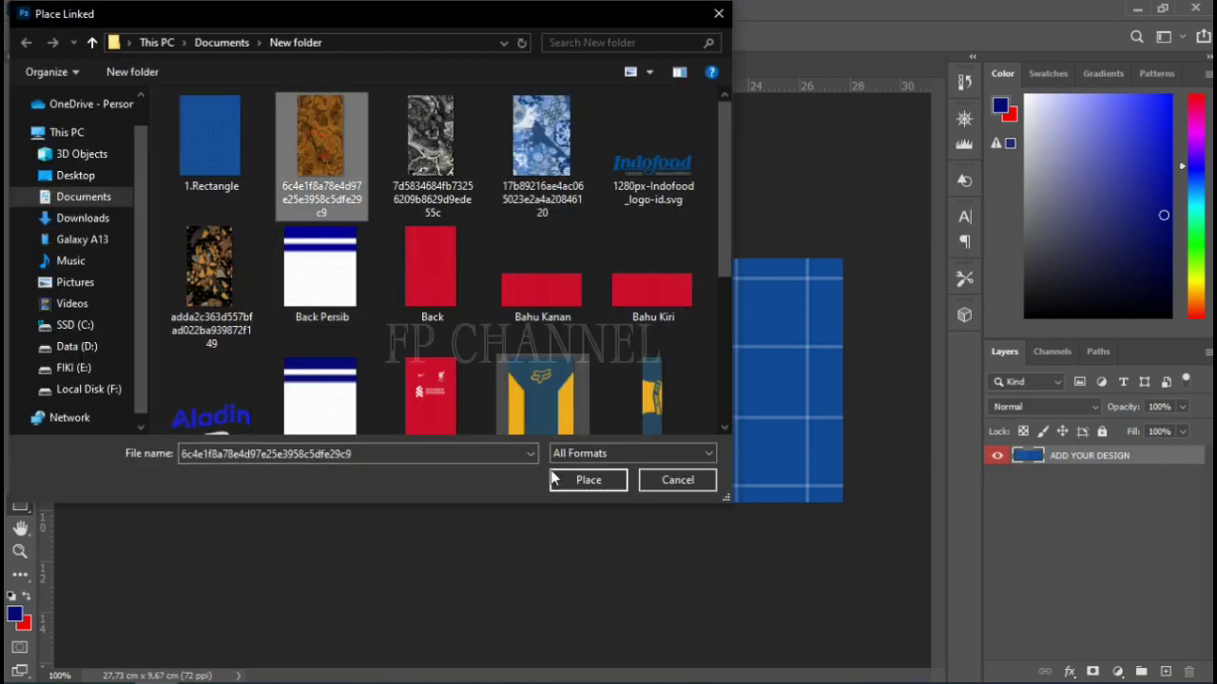
left_click(582, 480)
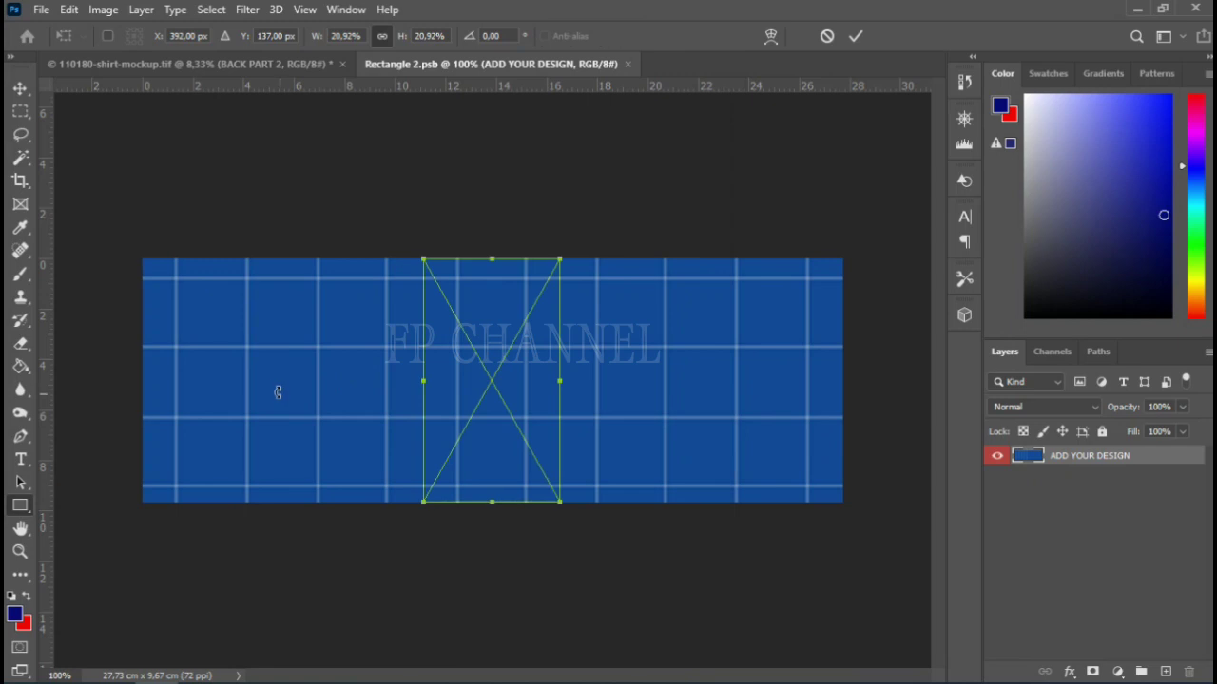
left_click_drag(424, 381, 142, 390)
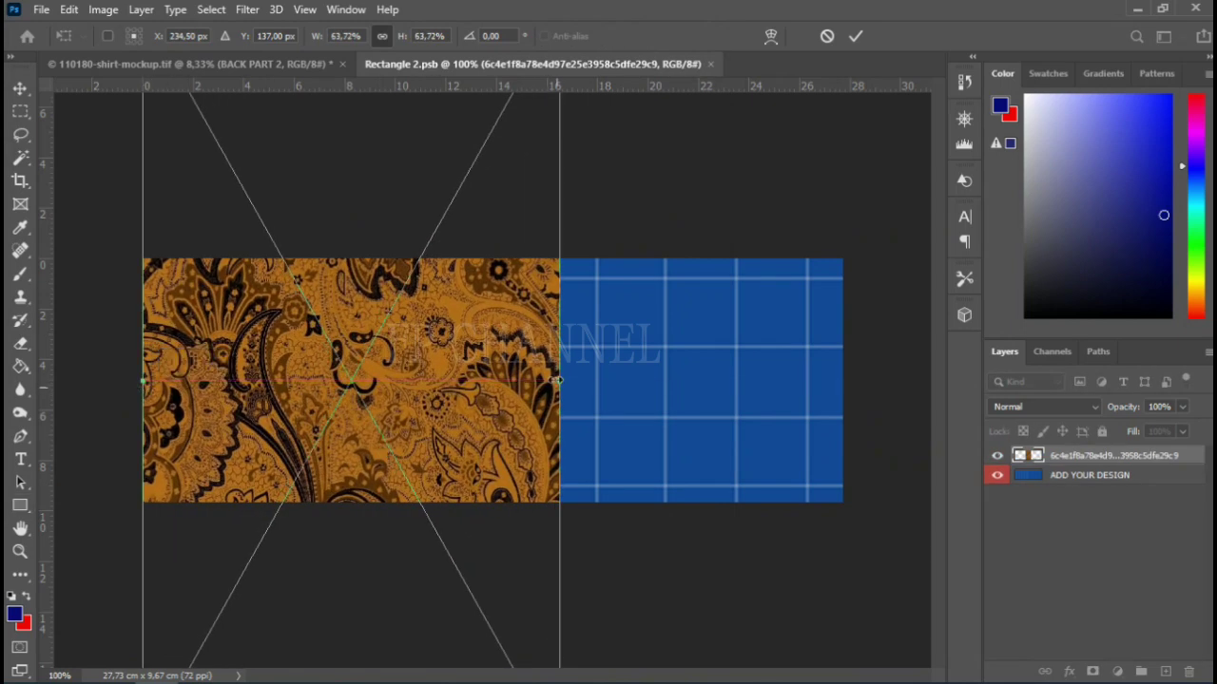
mouse_move(560, 380)
left_mouse_down()
mouse_move(843, 383)
mouse_move(845, 415)
left_mouse_up()
left_click(855, 36)
key("Return")
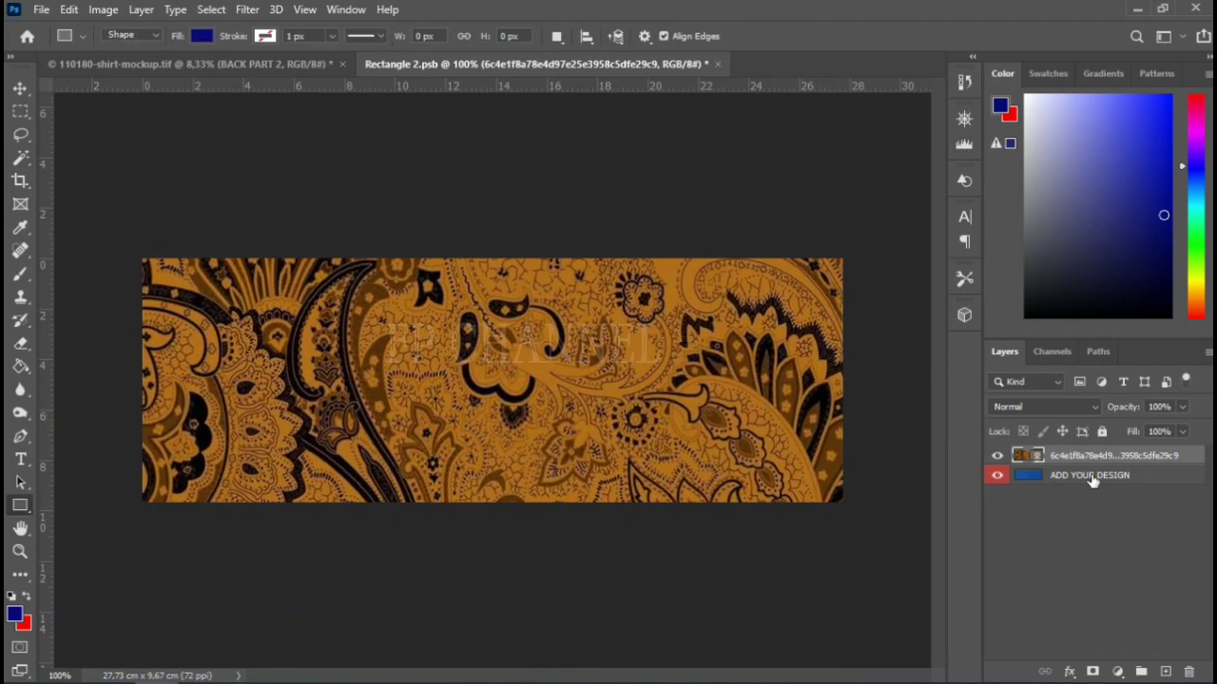
- Merge the texture and grid layers into one named Layer, then save and close Rectangle 2.psb
left_click(1091, 476, "shift")
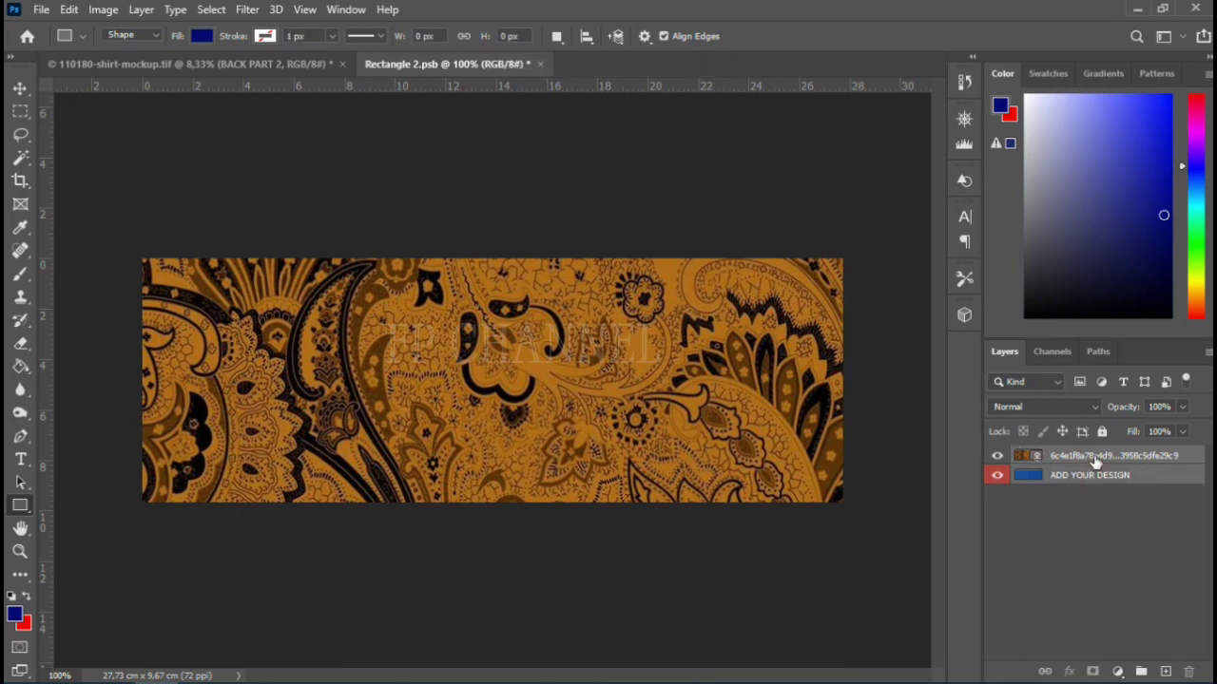
key("ctrl+e")
double_click(1094, 458)
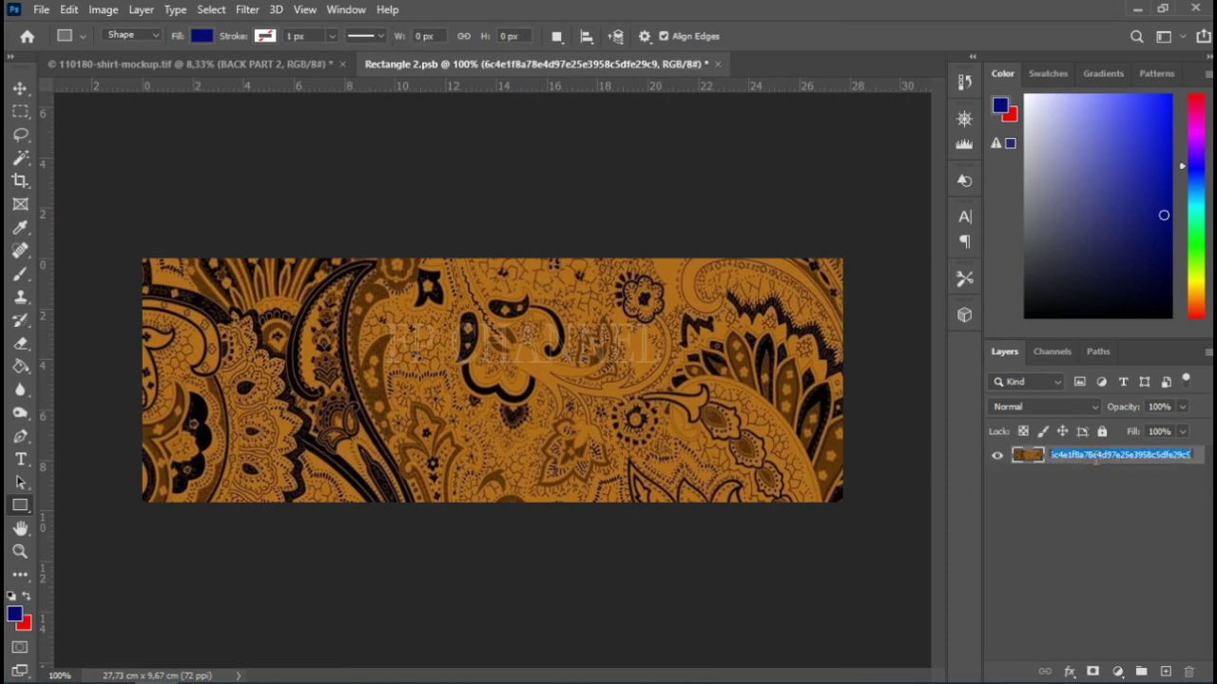
type("Layer")
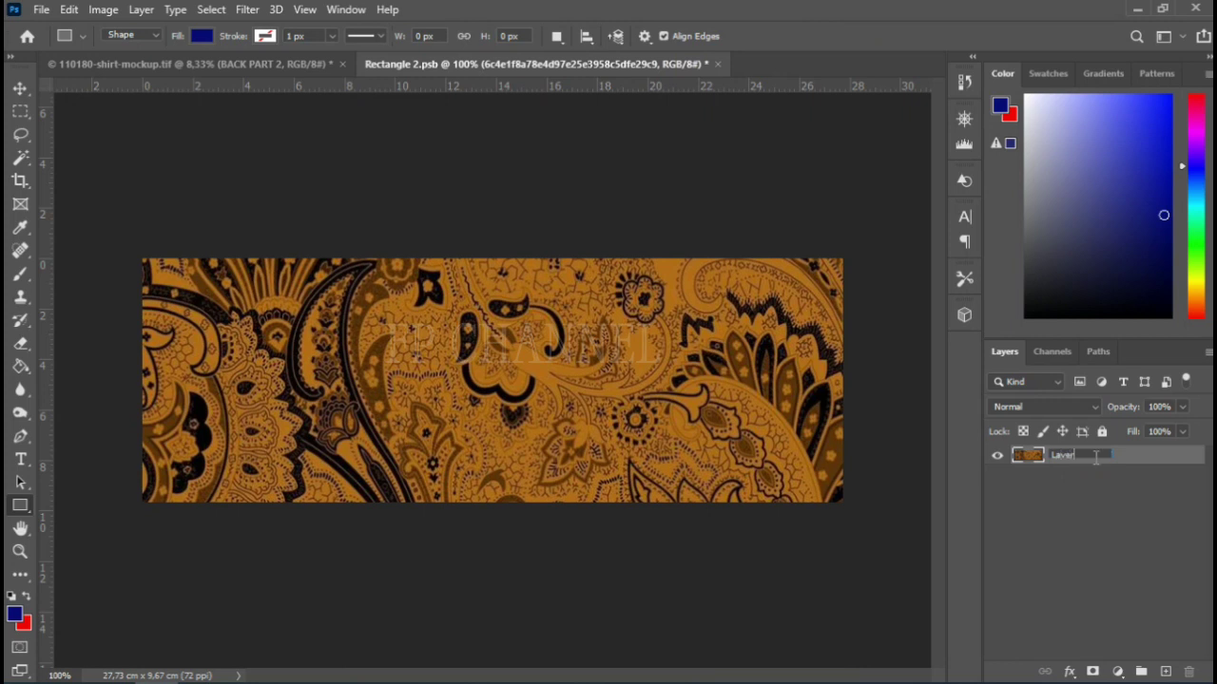
key("Return")
key("ctrl+w")
key("Return")
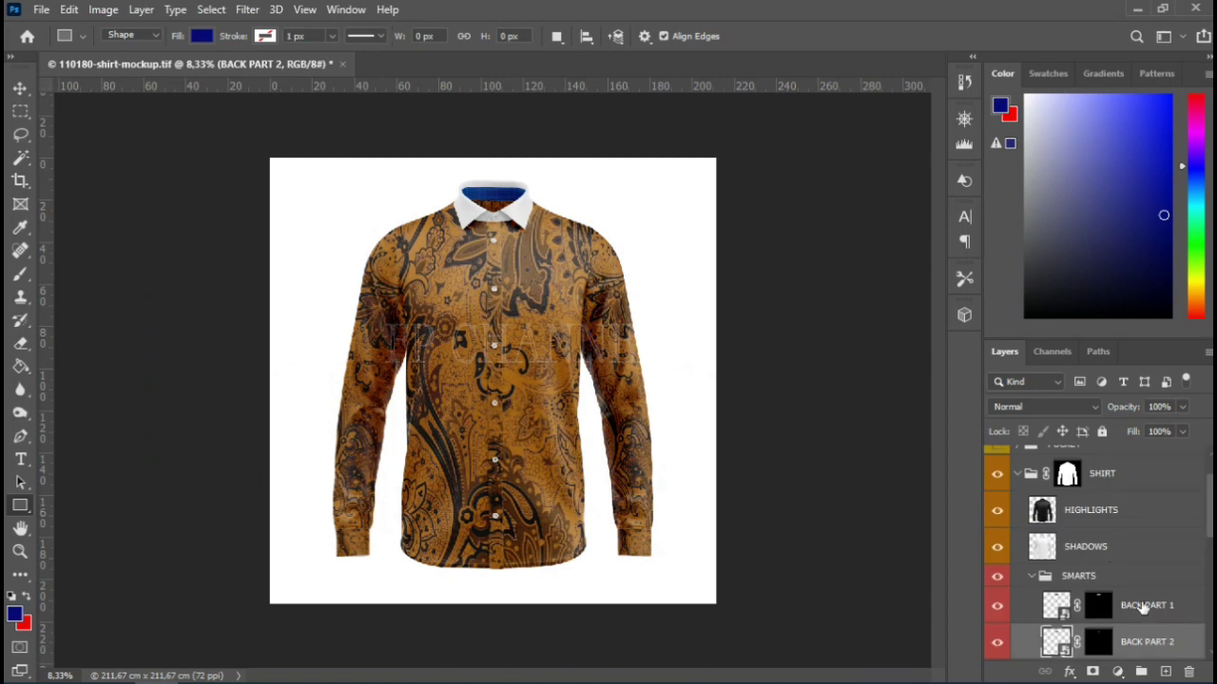
- Open BACK PART 1's design contents, duplicate the ADD YOUR DESIGN layer and hide the copy
left_click(1010, 609)
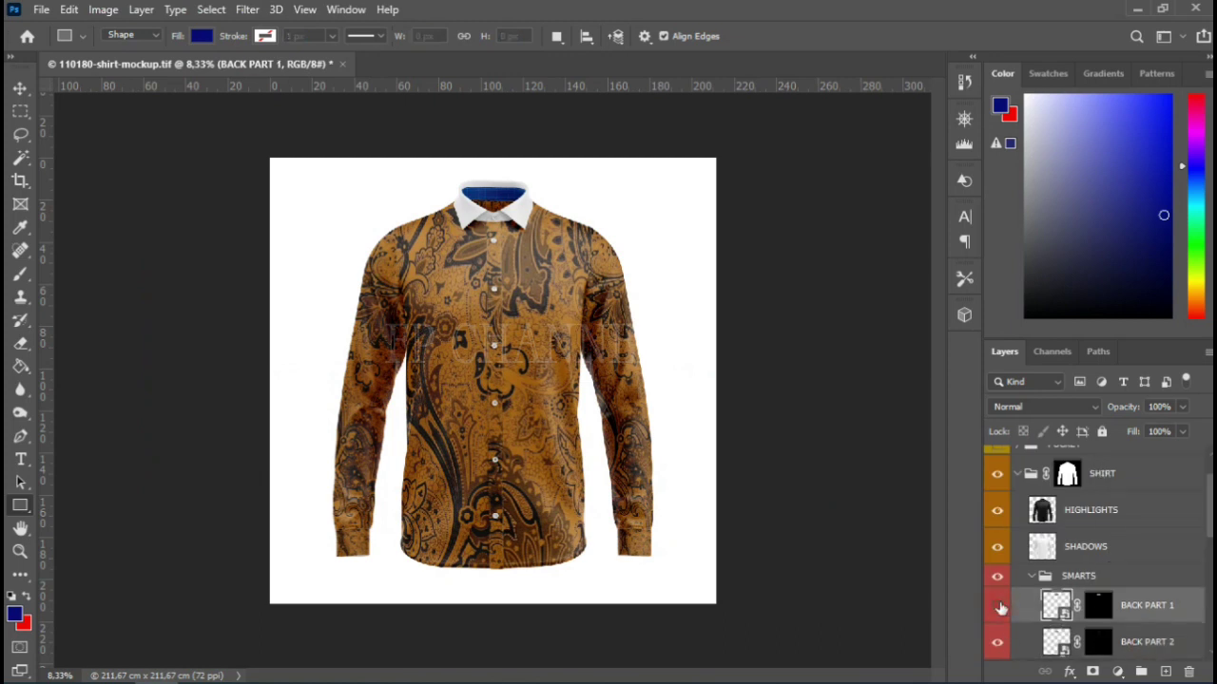
left_click(998, 608)
left_click(998, 609)
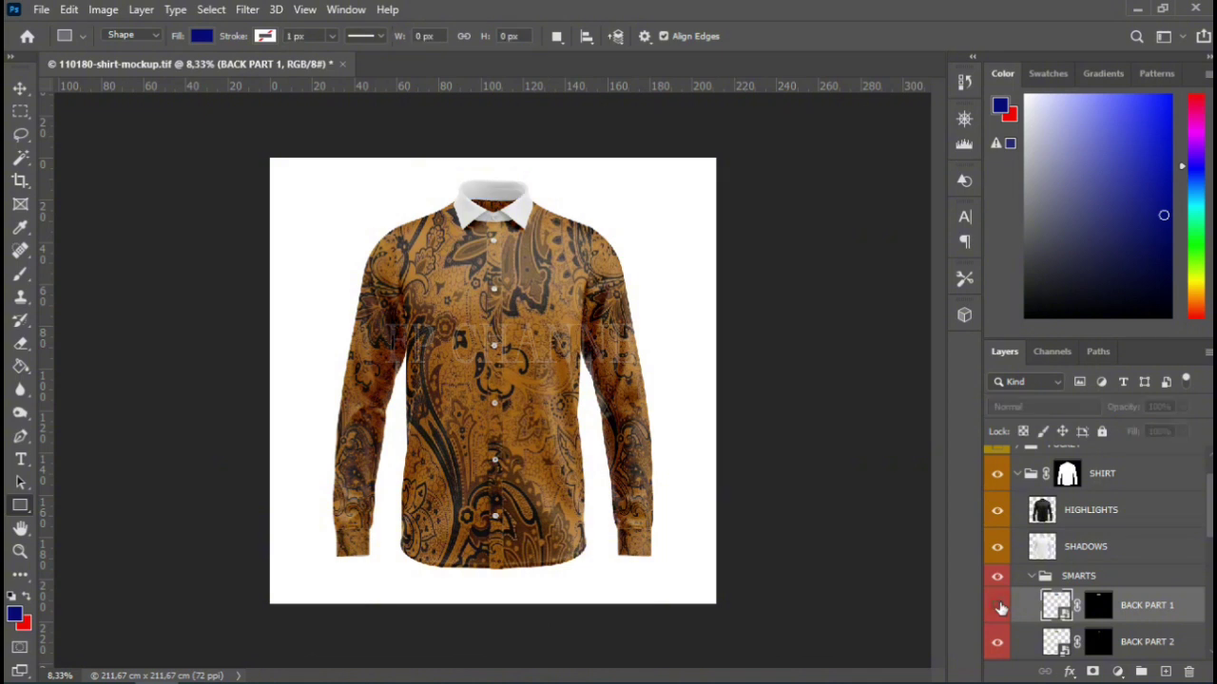
left_click(998, 608)
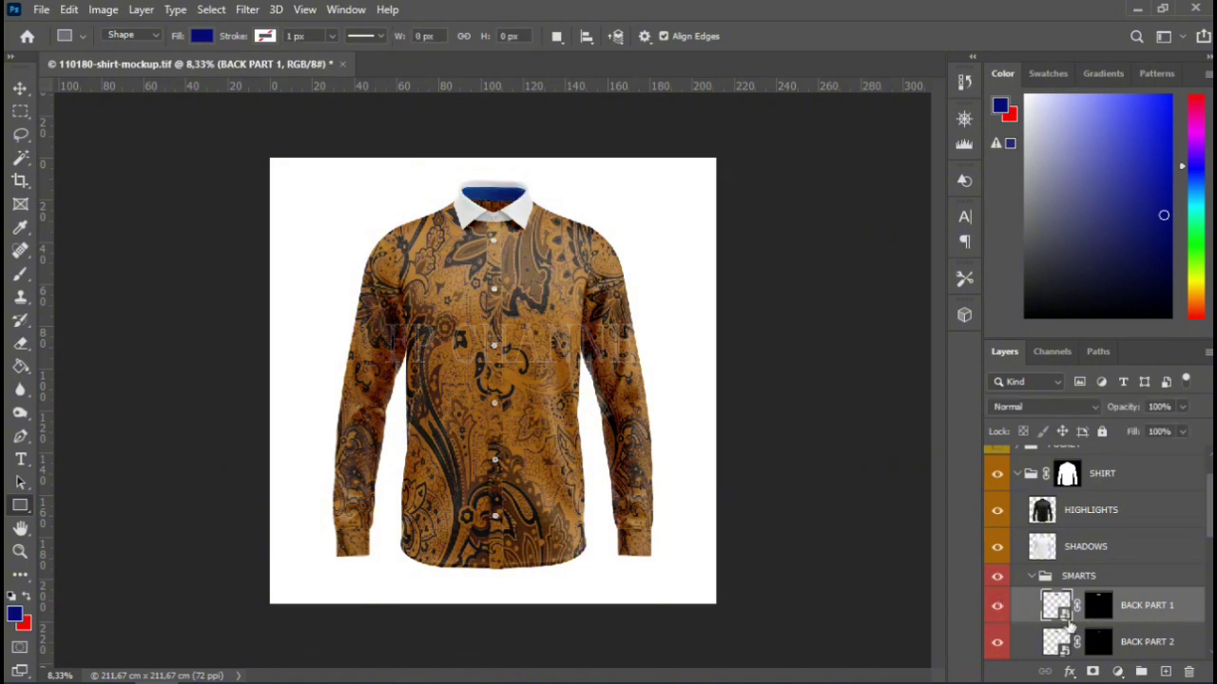
double_click(1057, 609)
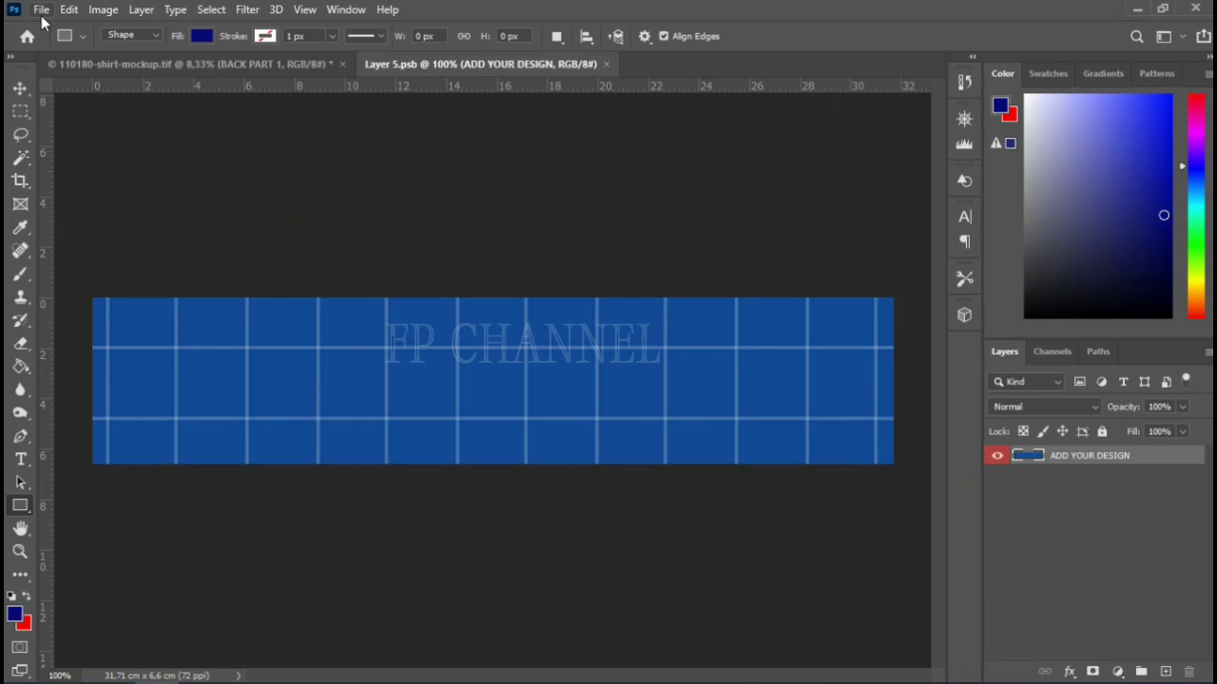
key("ctrl+j")
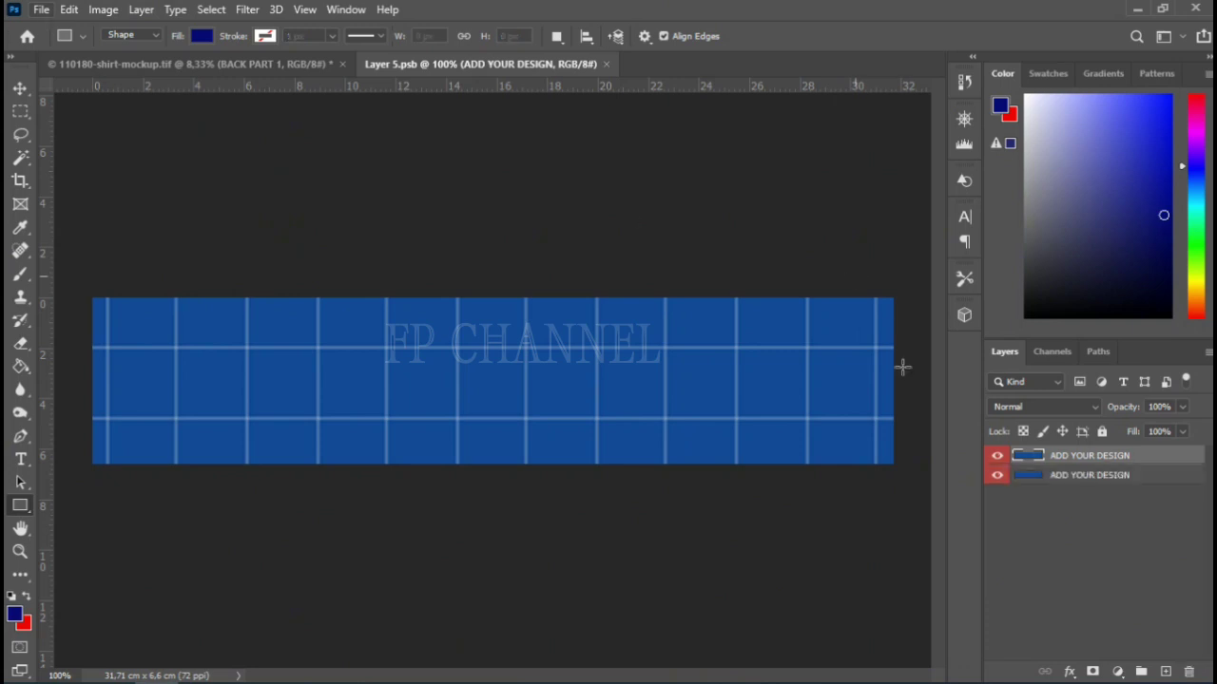
left_click(998, 476)
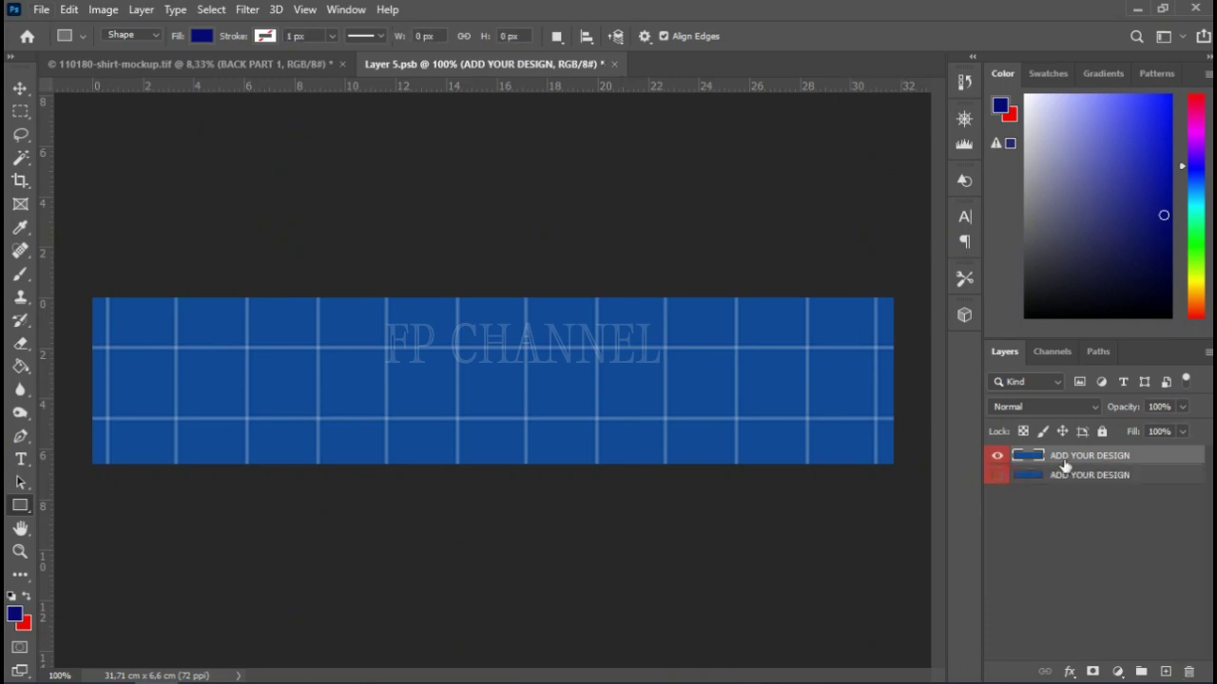
- Place the brown paisley image linked, stretched from the left edge to the right edge
left_click(43, 10)
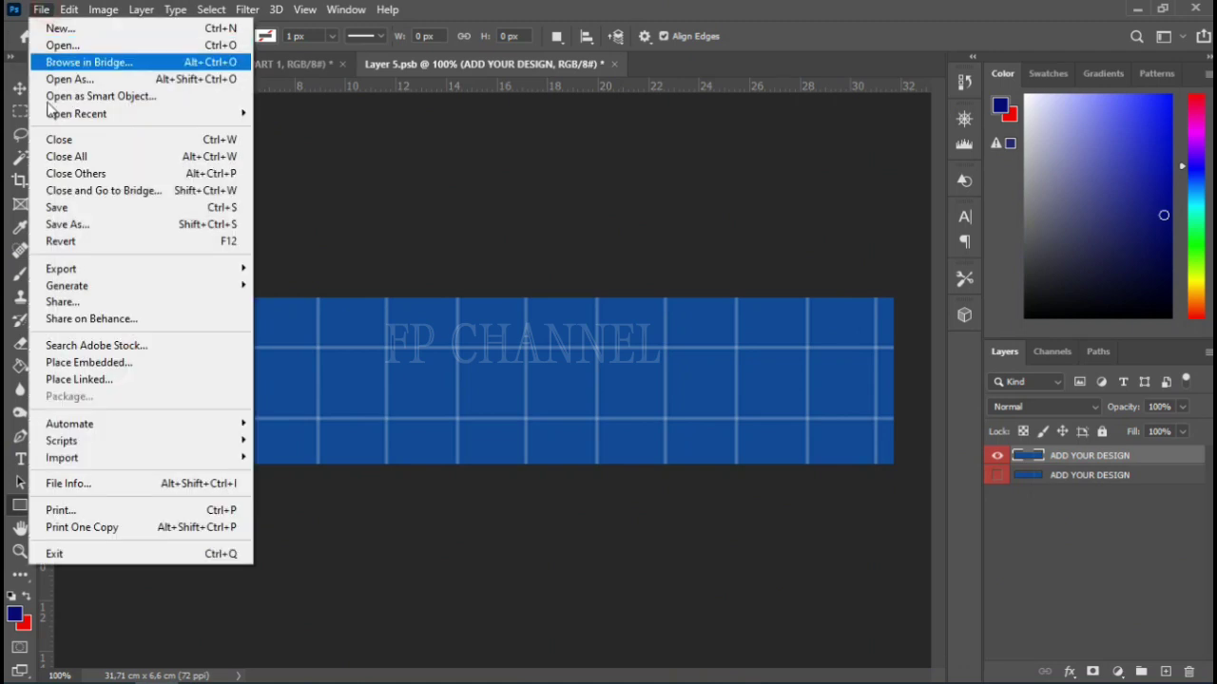
left_click(82, 378)
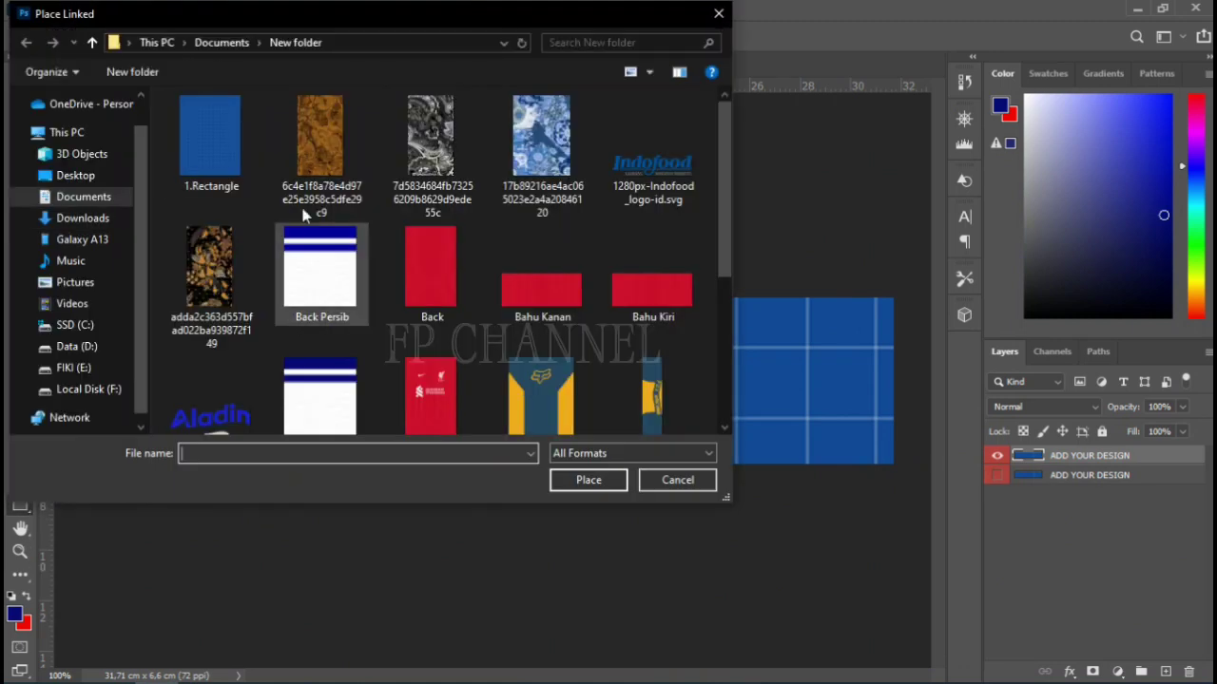
left_click(304, 216)
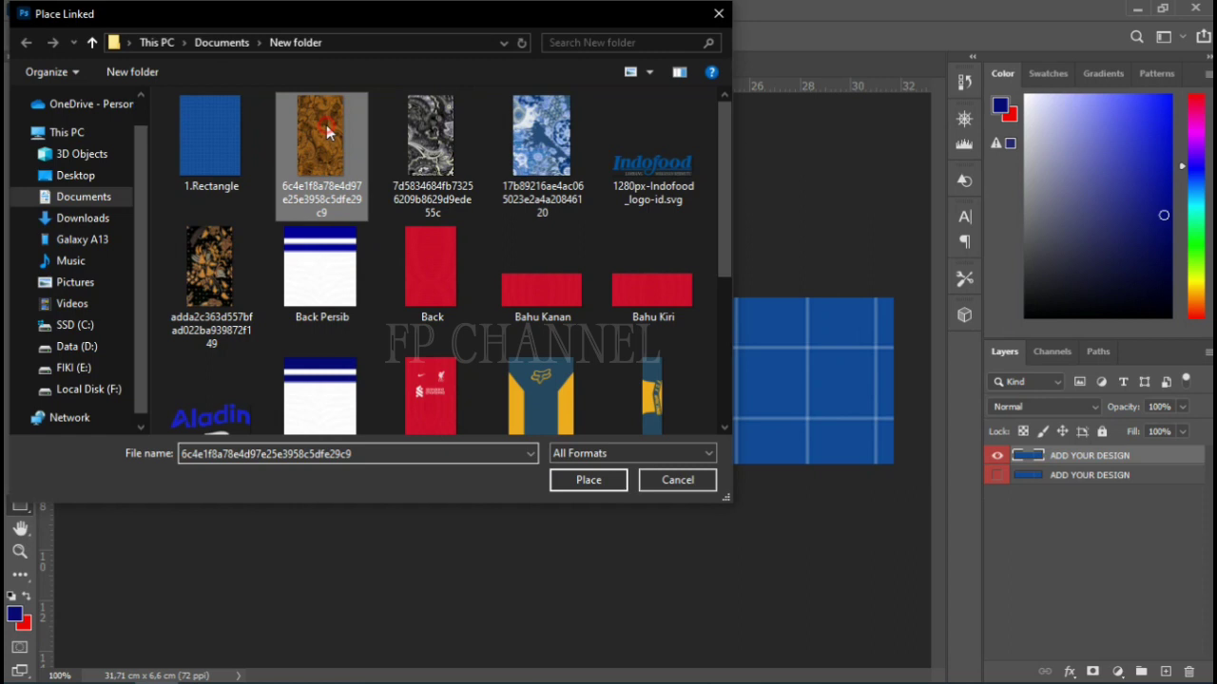
left_click(570, 482)
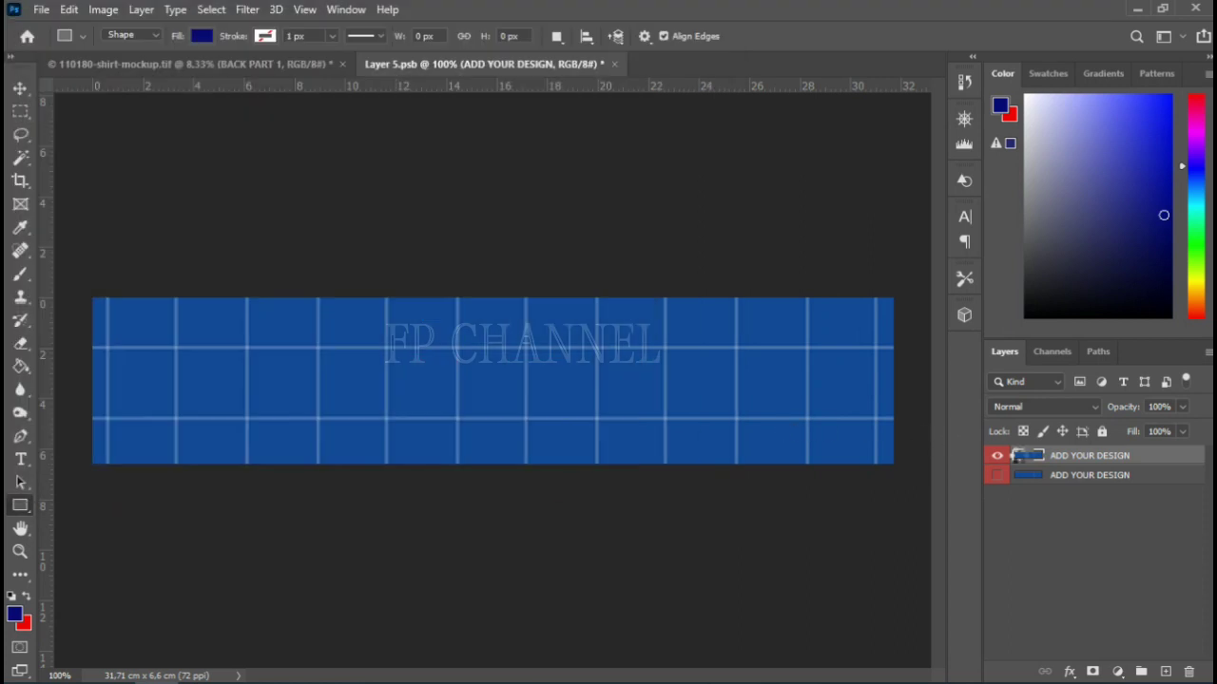
left_click_drag(445, 381, 94, 379)
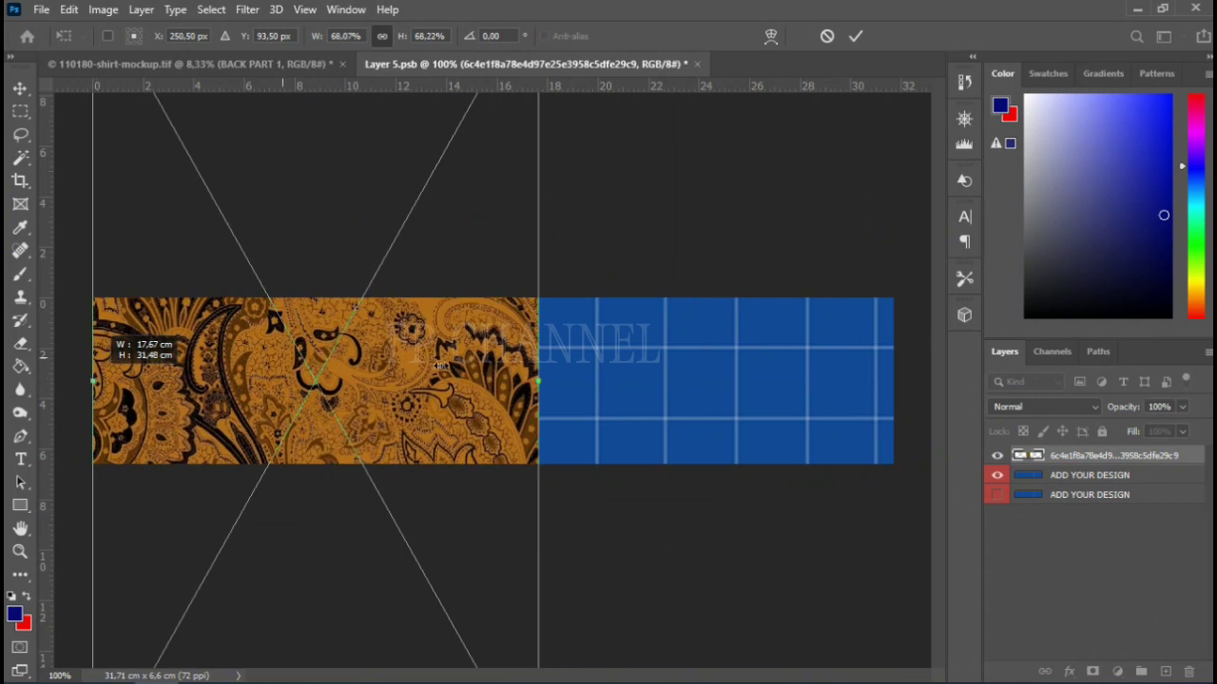
left_click_drag(542, 379, 900, 431)
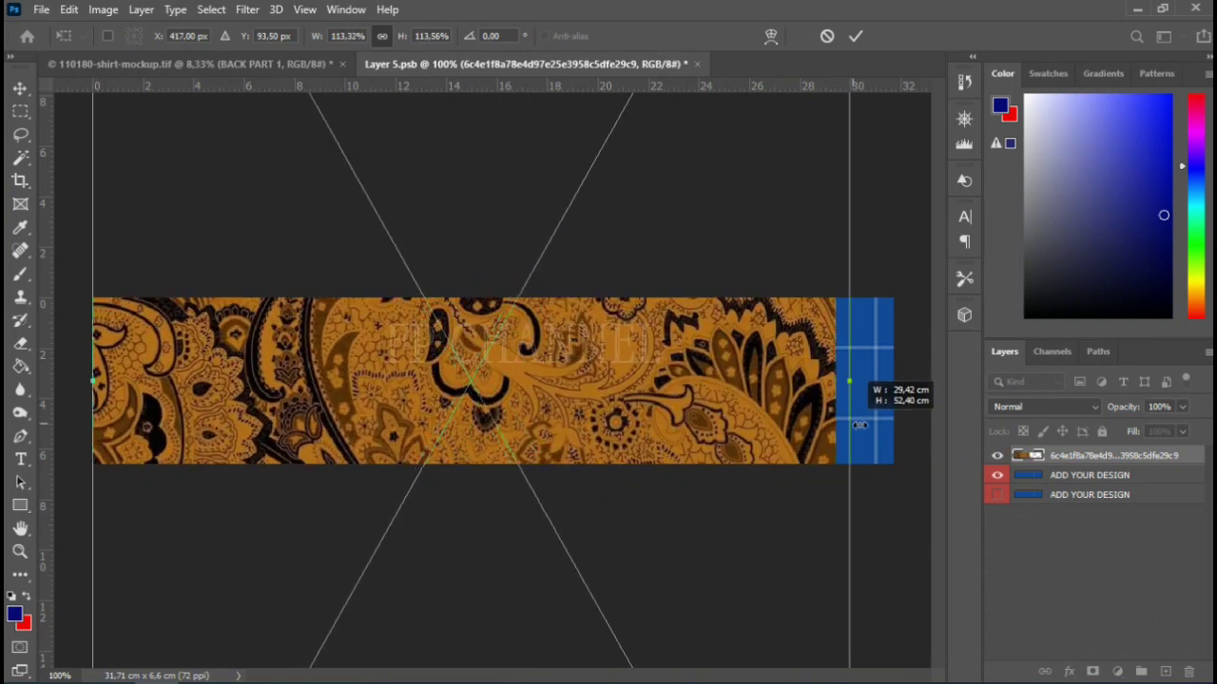
left_click(855, 36)
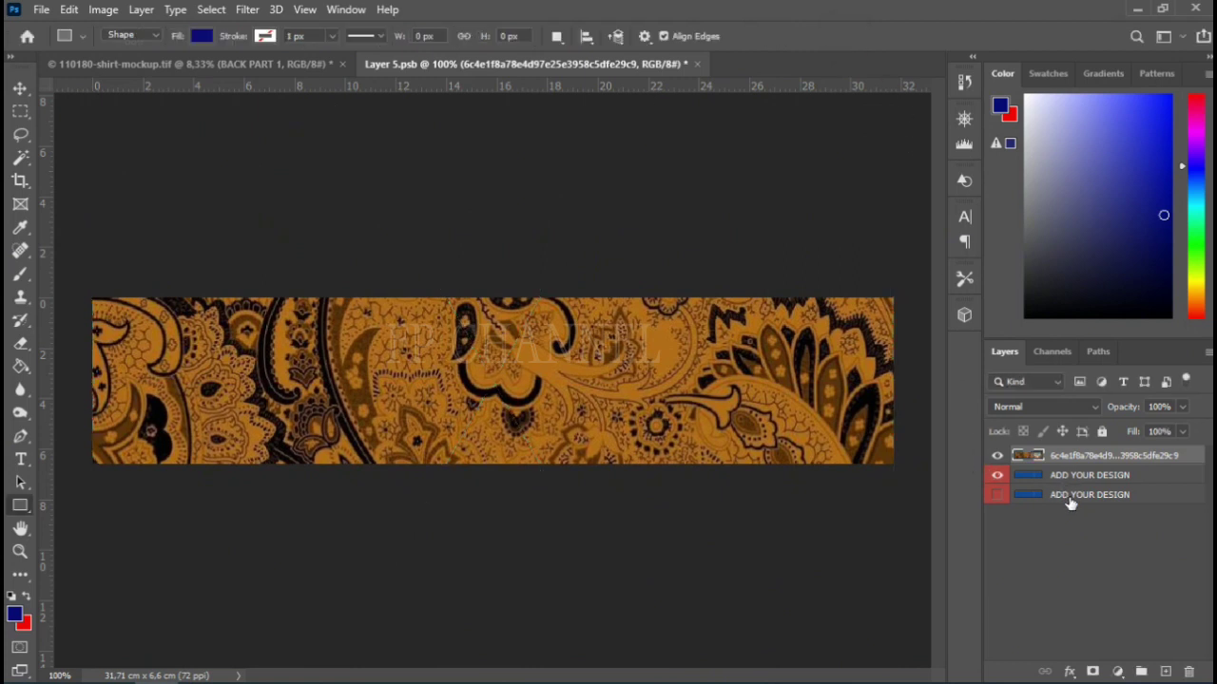
- Delete the old design copy, rename the paisley layer Layer, then save and close Layer 5.psb
left_click(1034, 495)
key("Delete")
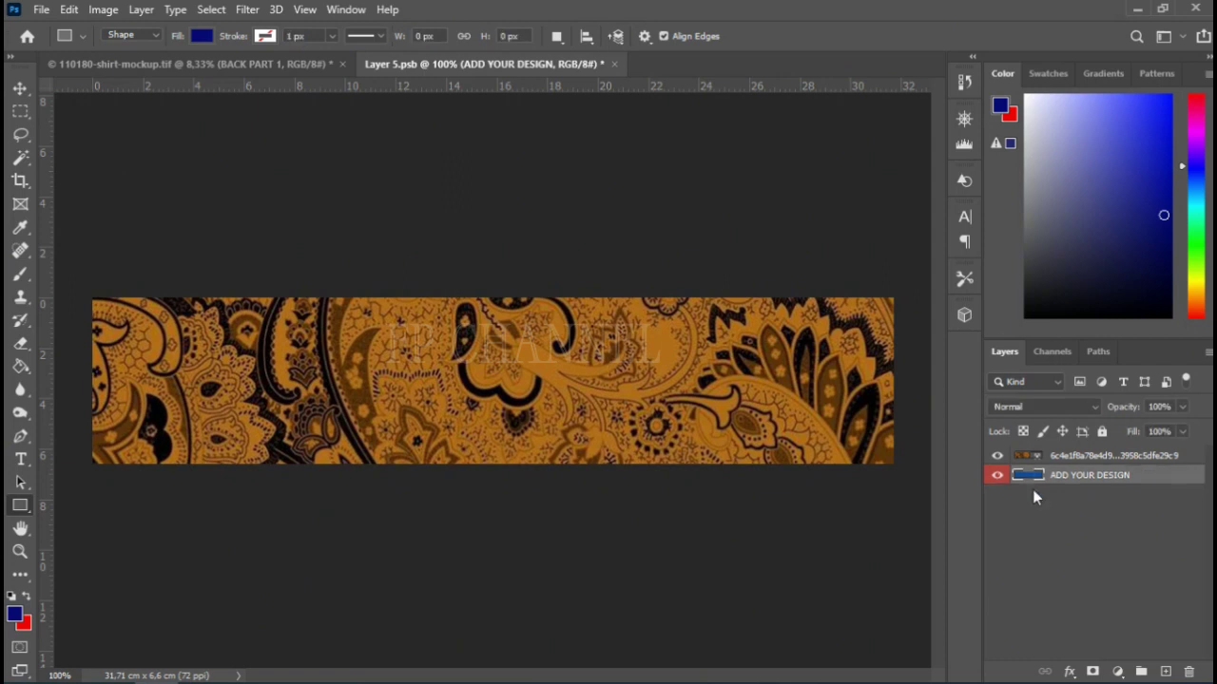
left_click(1002, 479)
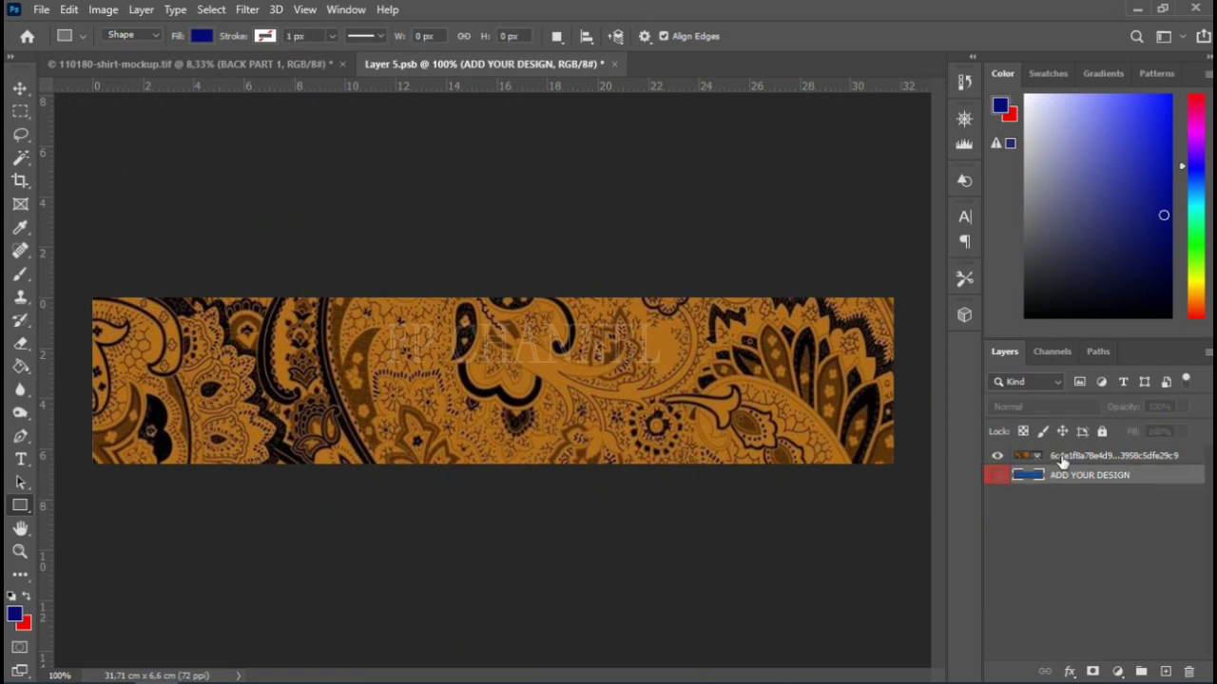
double_click(1077, 457)
type("Layer")
key("Return")
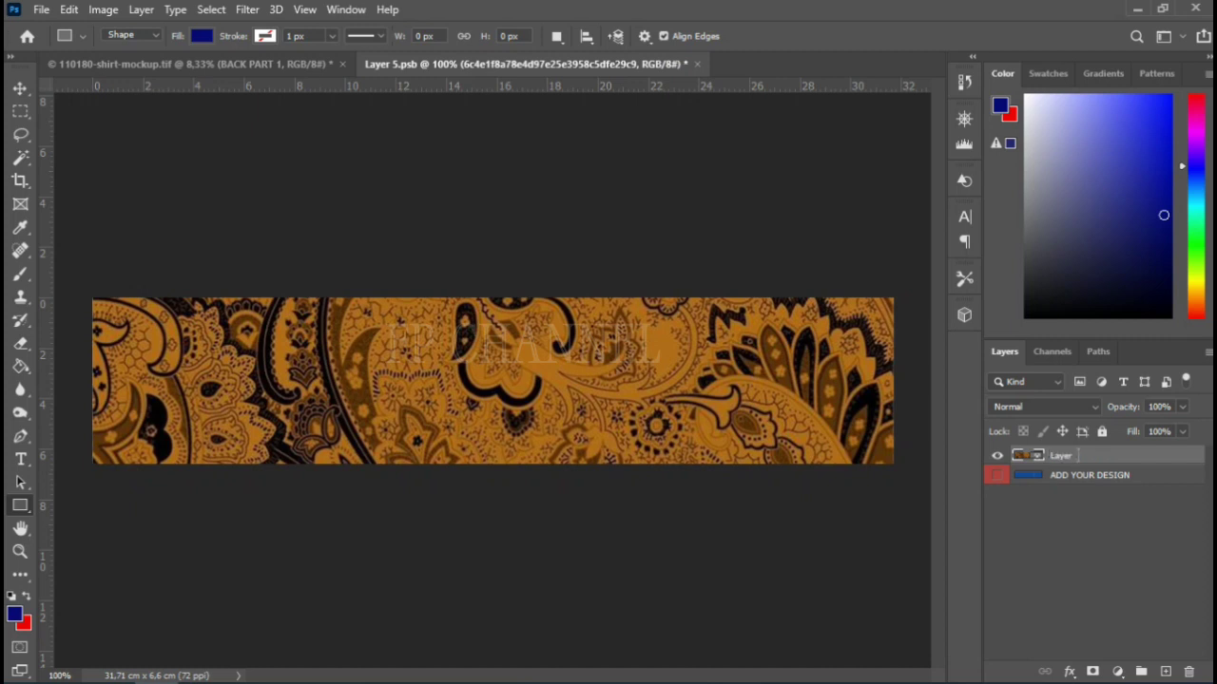
key("ctrl+s")
key("Return")
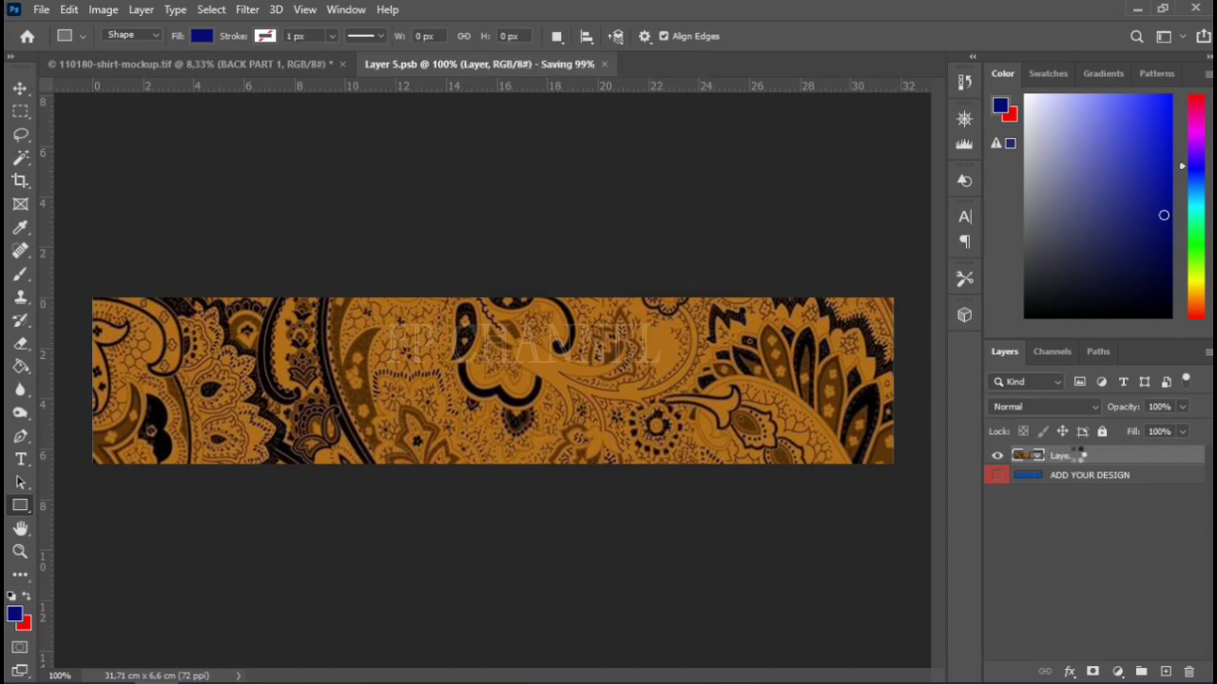
key("ctrl+w")
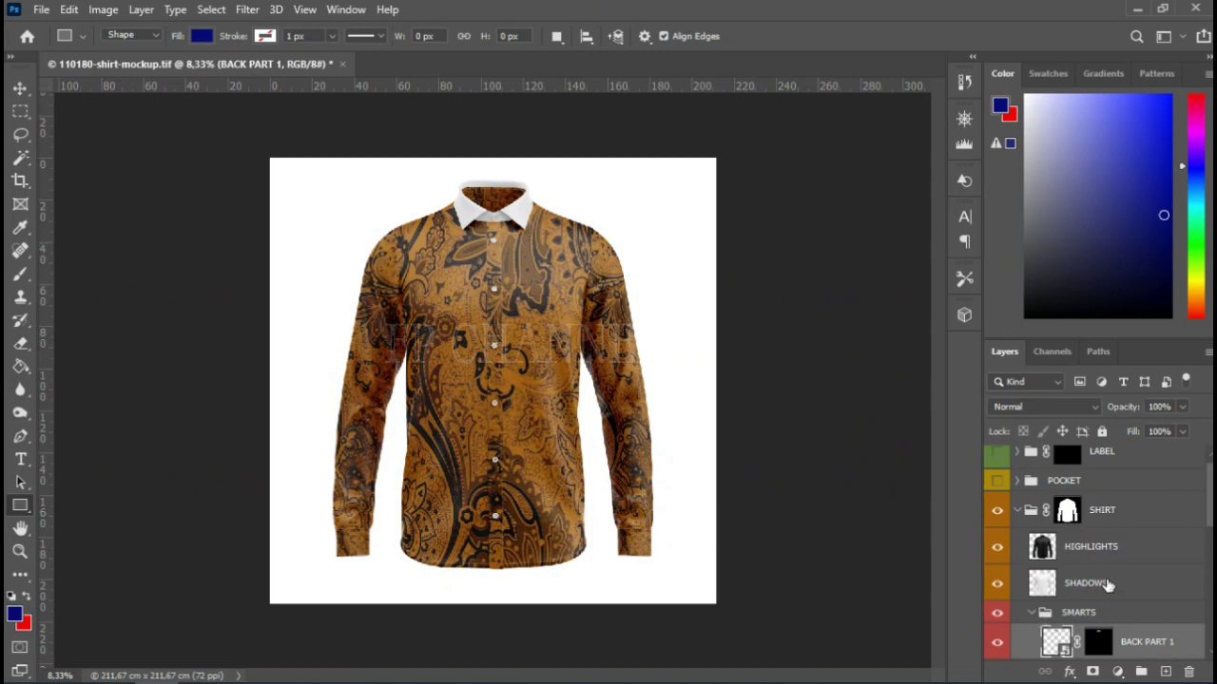
- Hide BACK PART 1, then make the PARTS colour group visible and expand it
scroll(1108, 581, "down", 2)
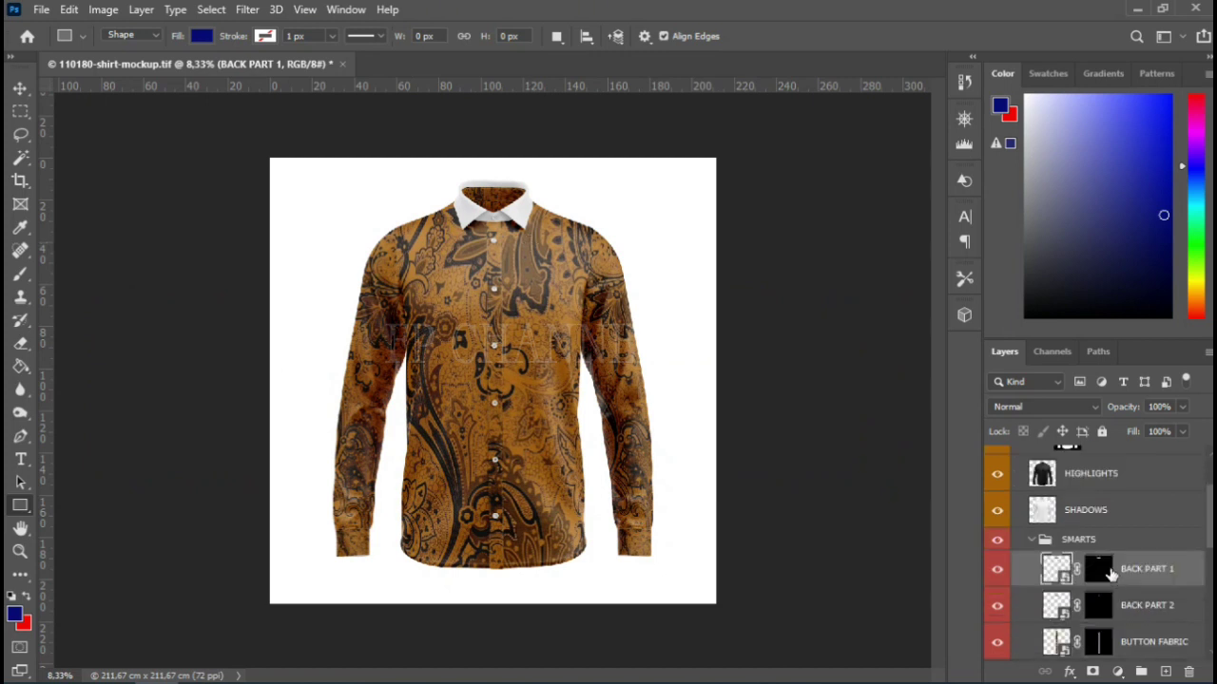
left_click(999, 571)
left_click(999, 571)
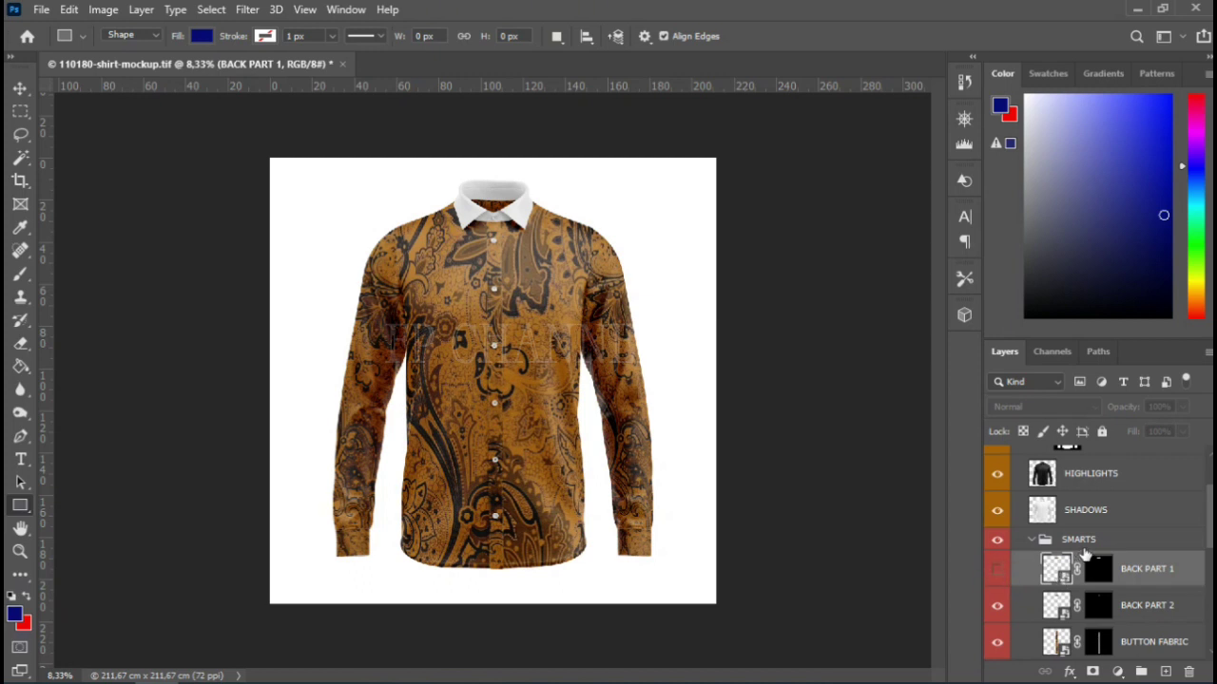
scroll(1112, 542, "down", 5)
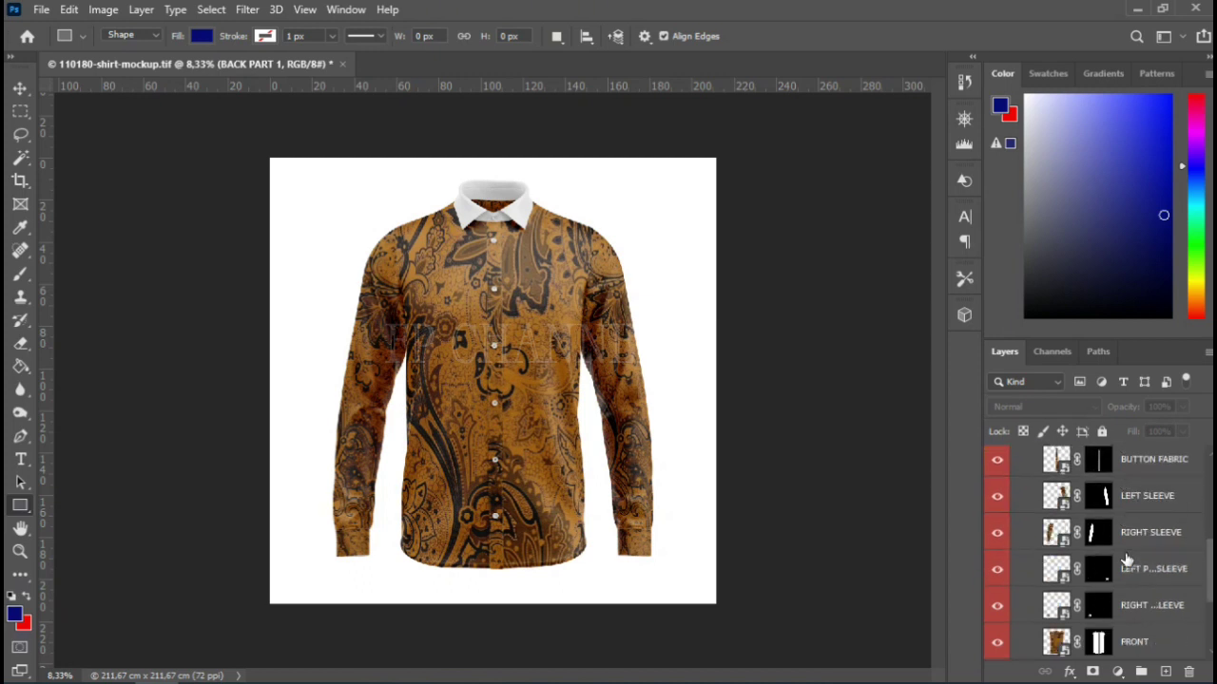
scroll(1125, 562, "down", 1)
scroll(1120, 559, "down", 1)
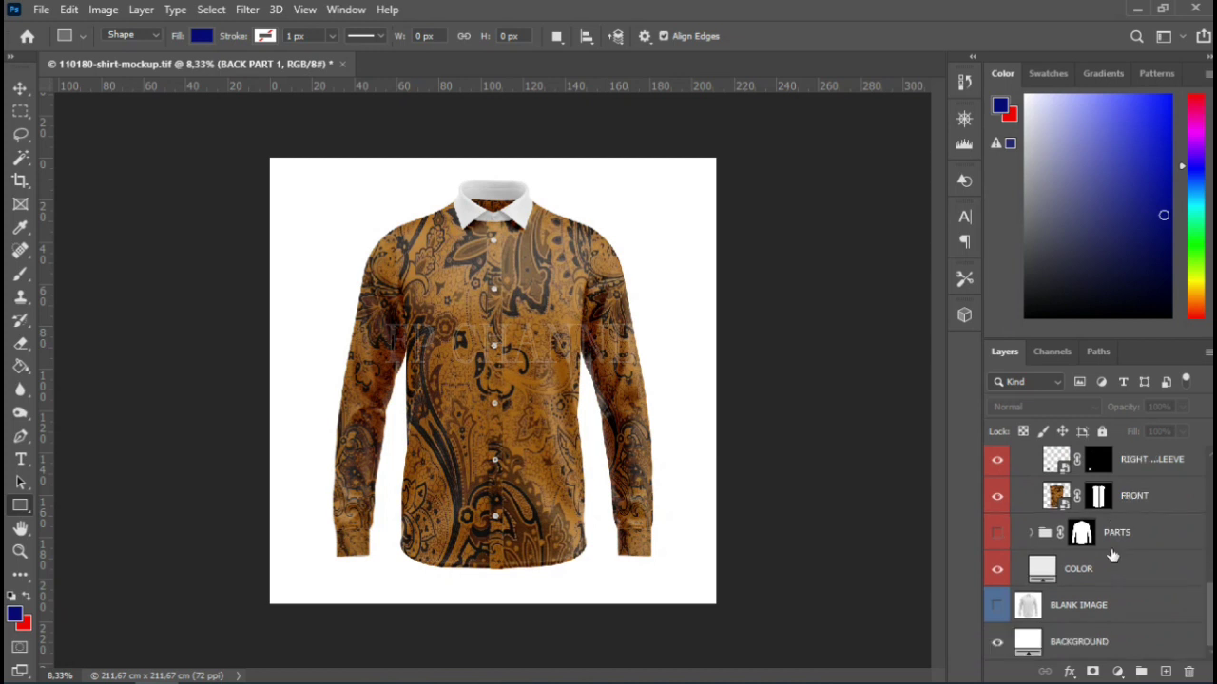
left_click(997, 534)
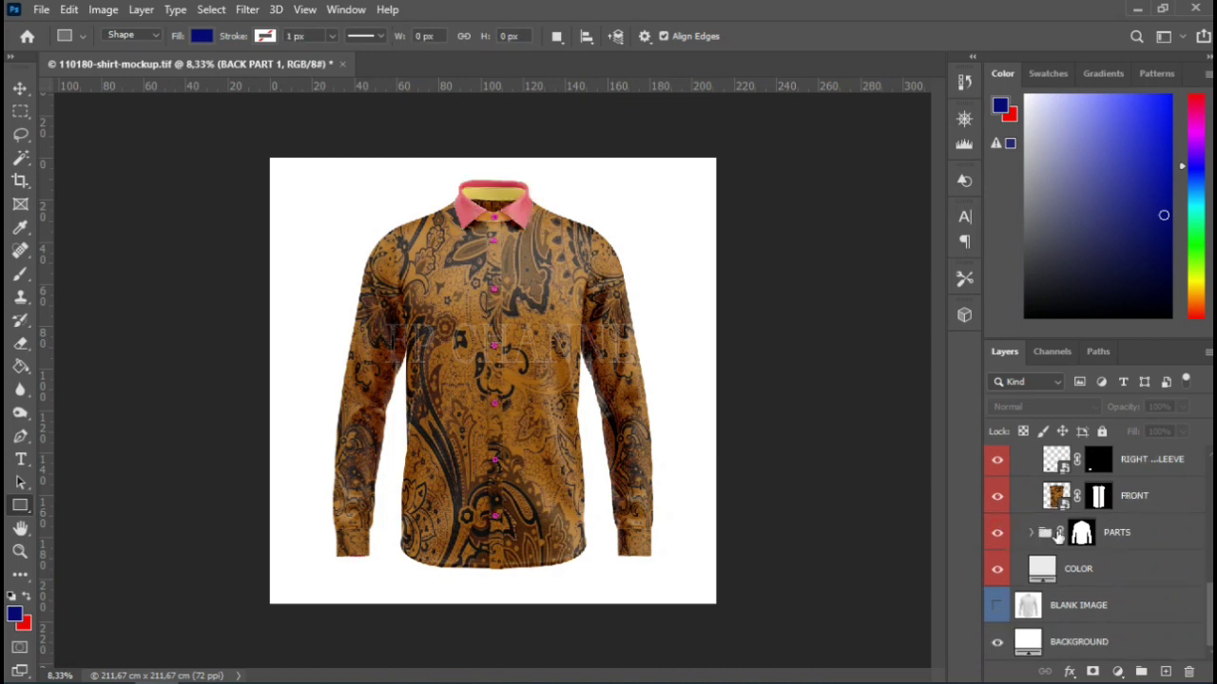
left_click(1032, 534)
scroll(1128, 547, "down", 2)
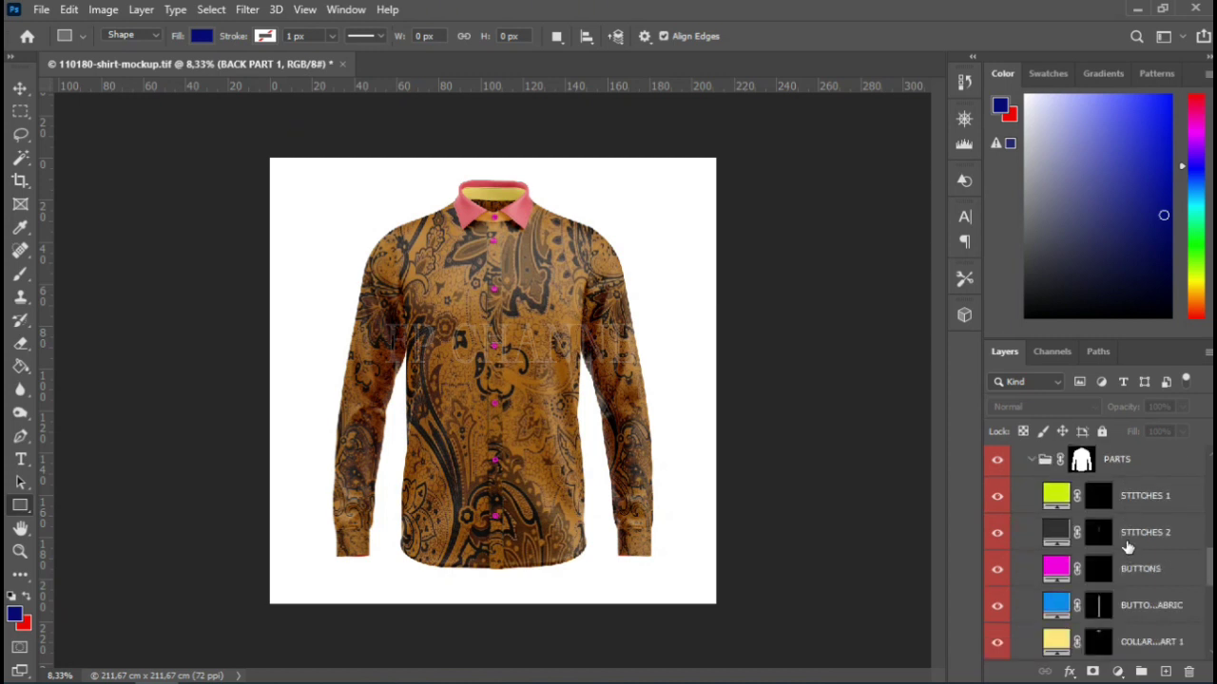
scroll(1129, 546, "down", 2)
scroll(1123, 542, "down", 3)
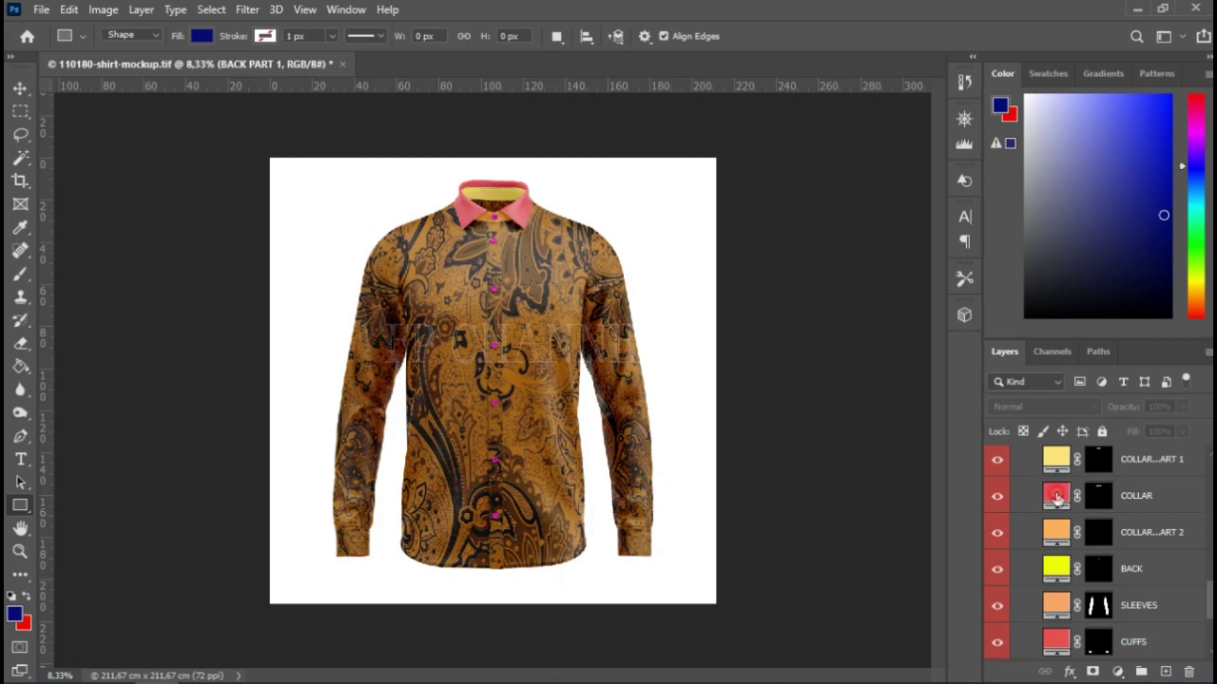
- Try several browns from the shirt in the COLLAR Color Picker, then cancel to keep pink
double_click(1057, 498)
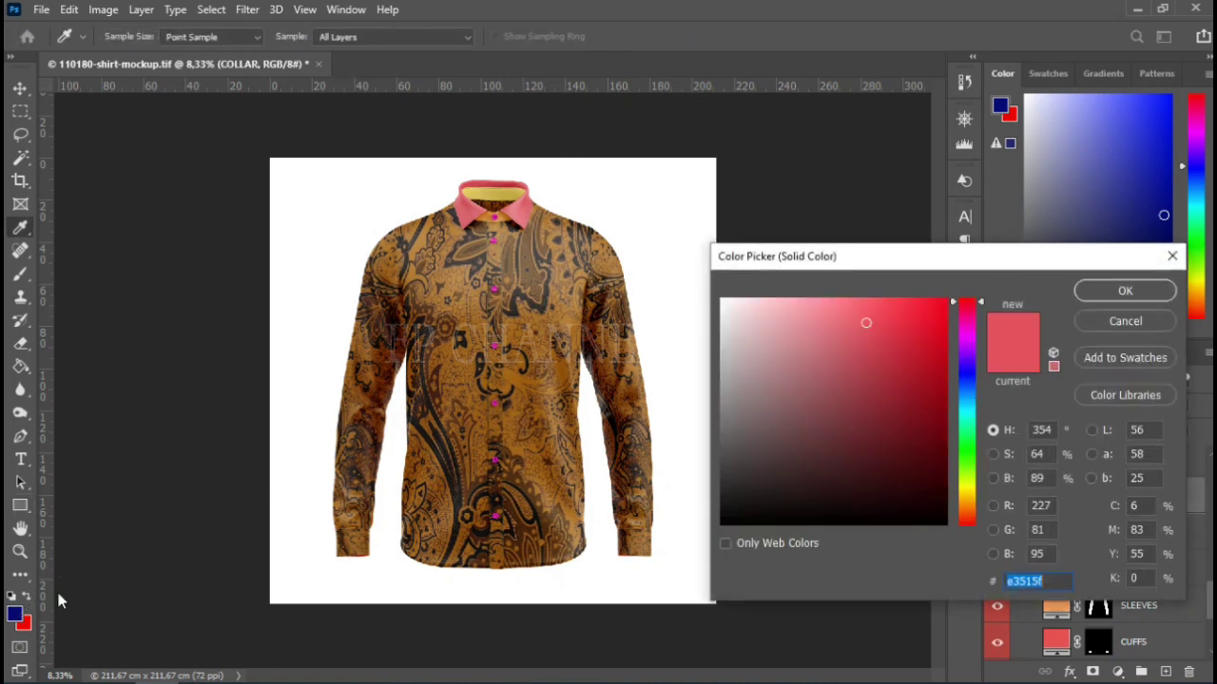
left_click(538, 252)
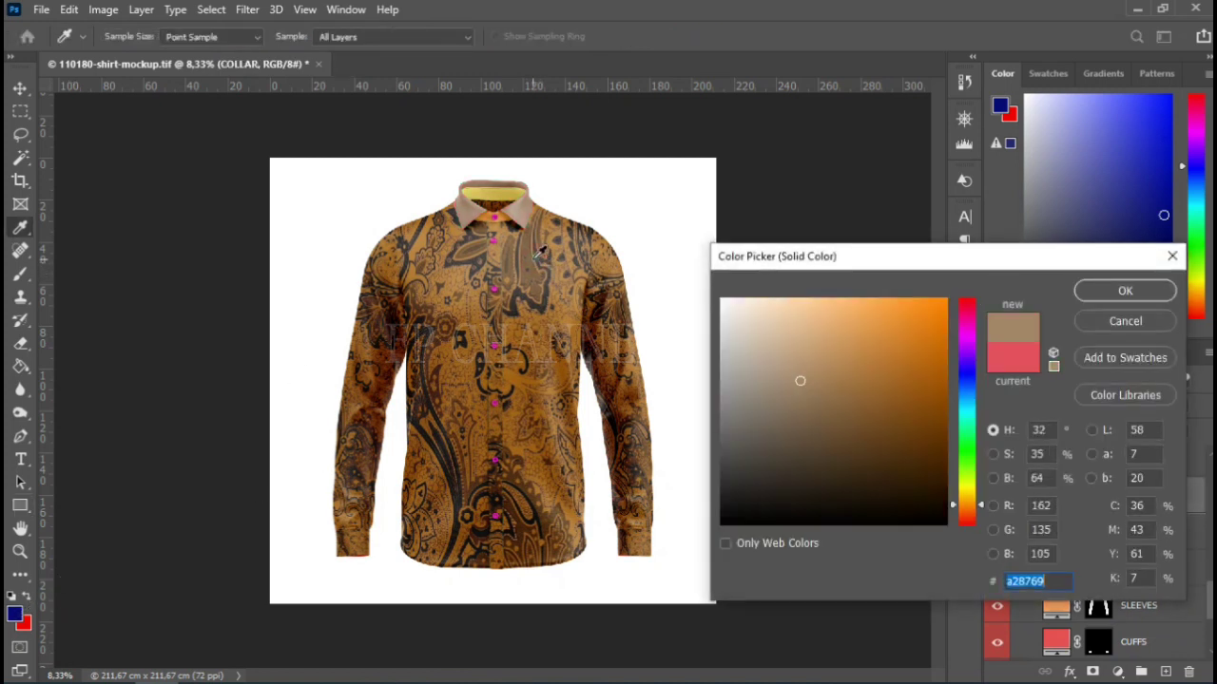
left_click(549, 293)
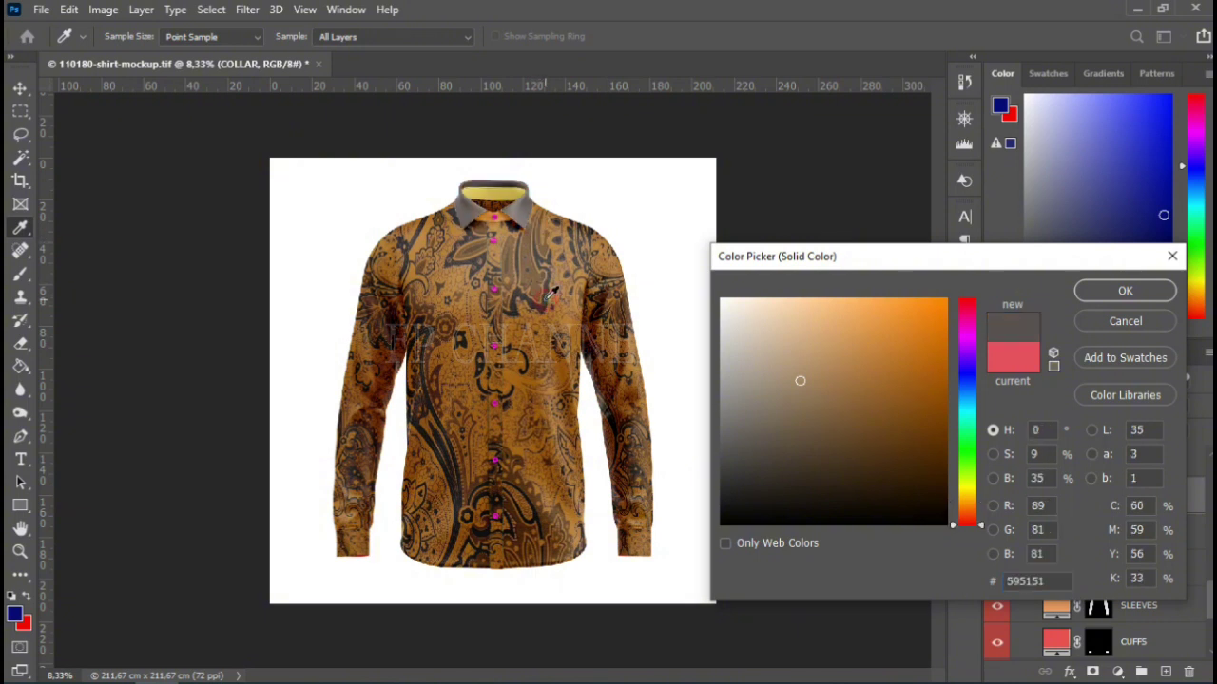
left_click(532, 274)
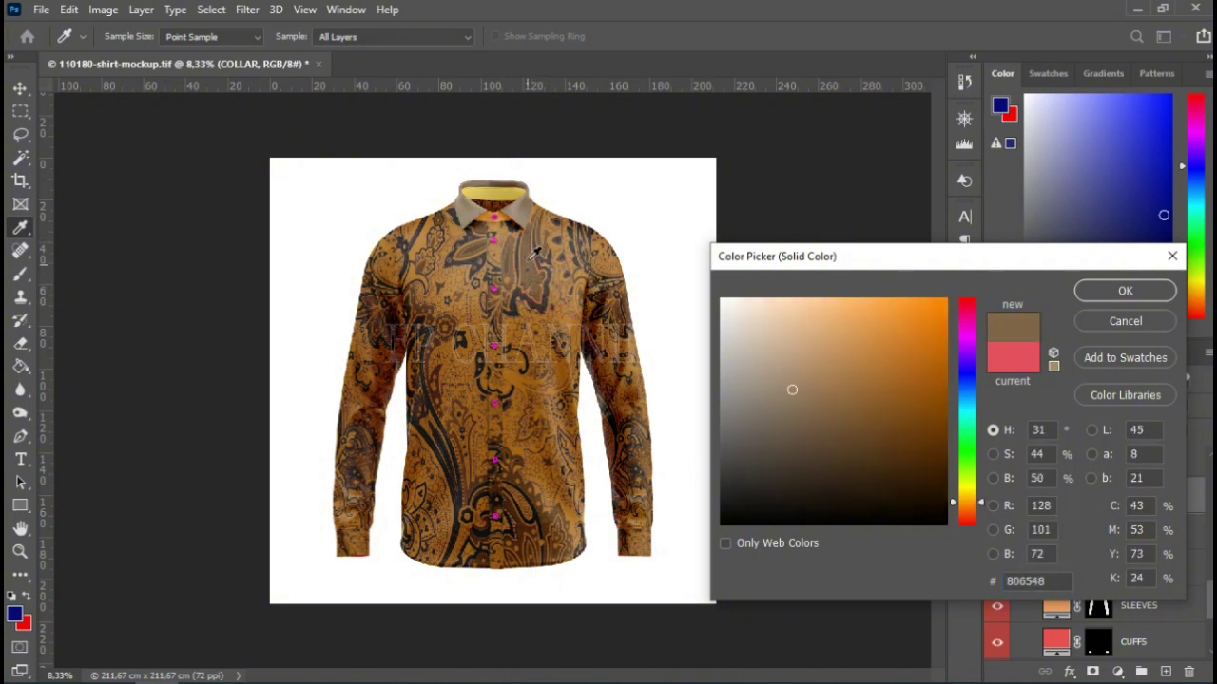
left_click(561, 316)
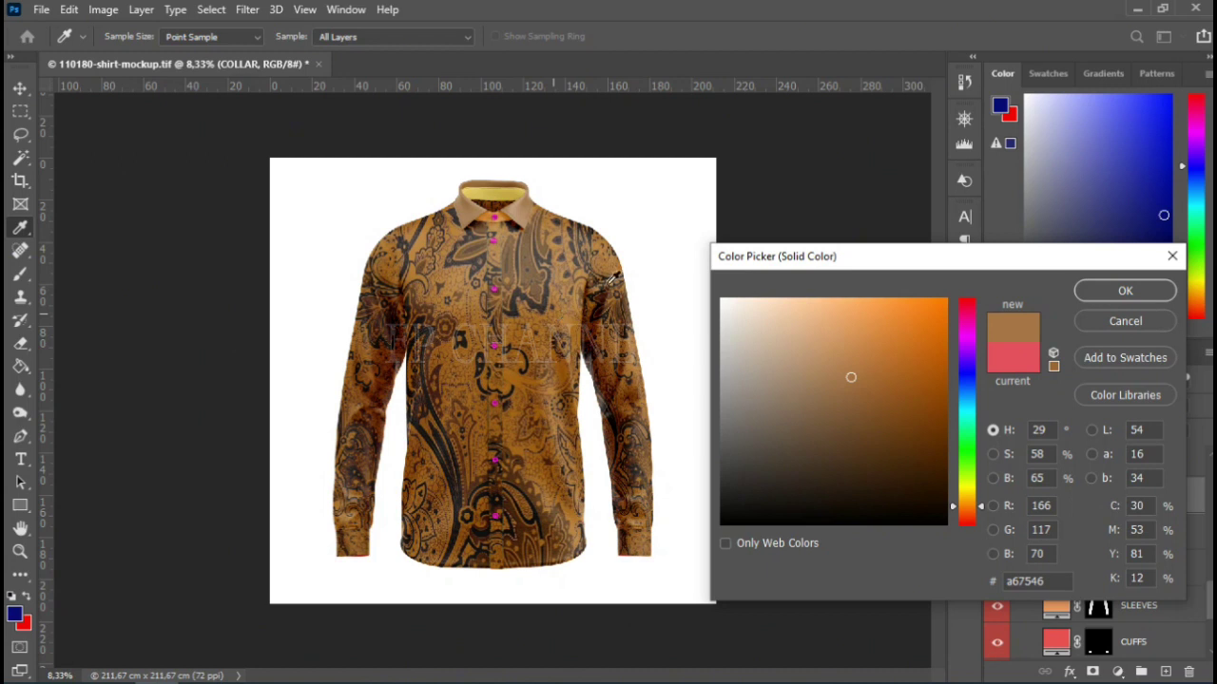
left_click(561, 246)
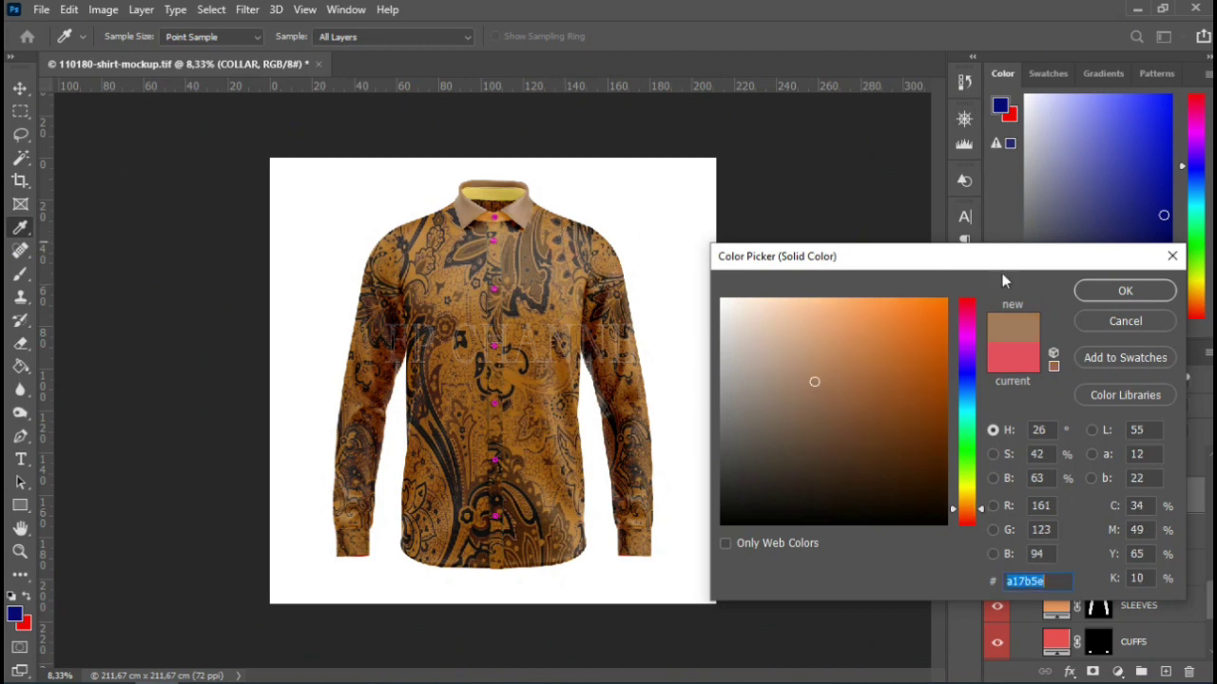
left_click(1137, 322)
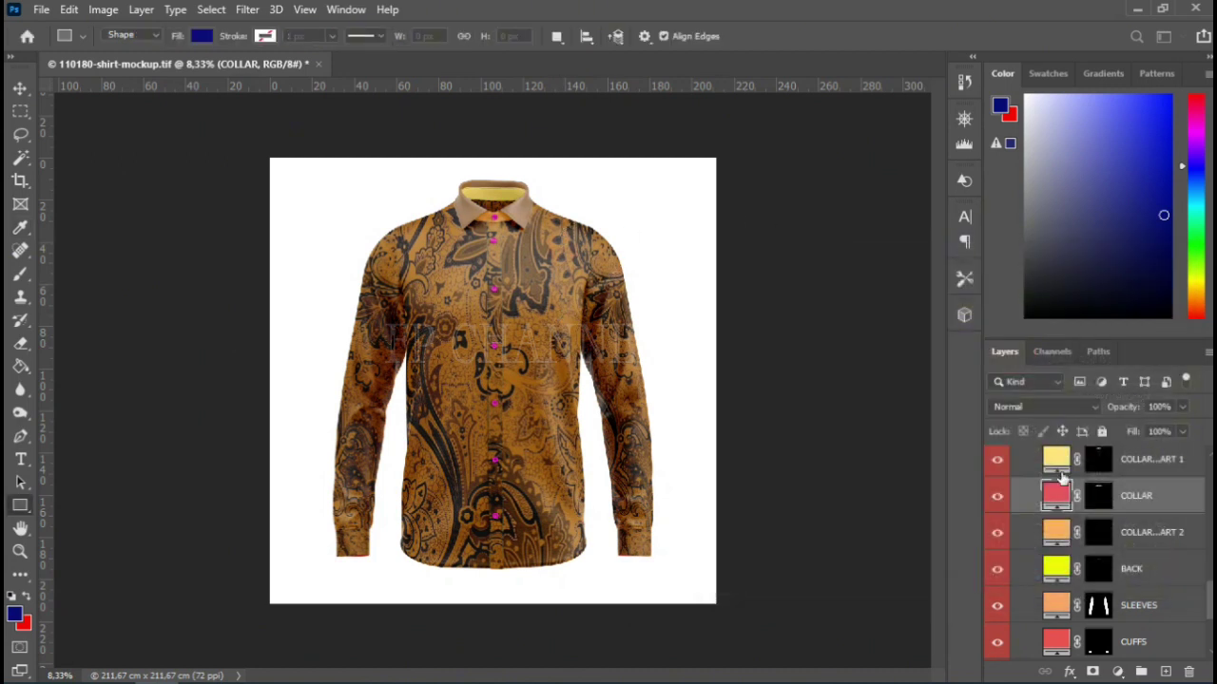
- Set the STITCHES 1 fill colour to a brown sampled from the paisley shirt
scroll(1043, 534, "up", 3)
scroll(1036, 526, "up", 2)
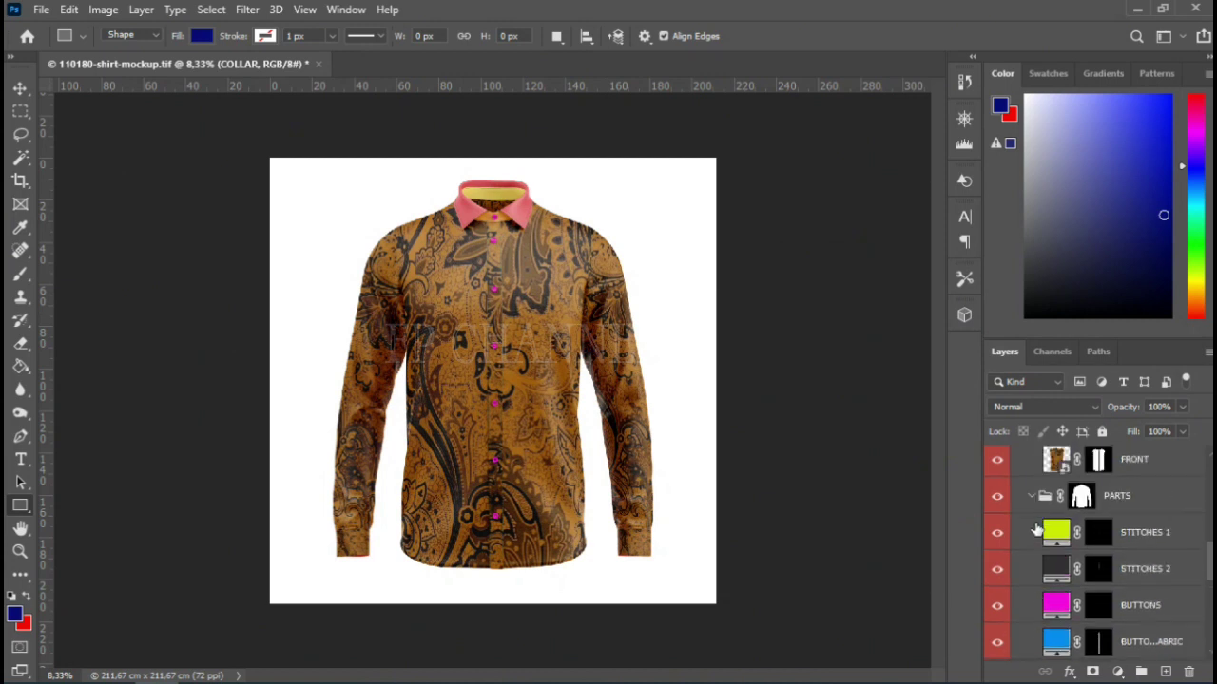
scroll(1036, 530, "up", 1)
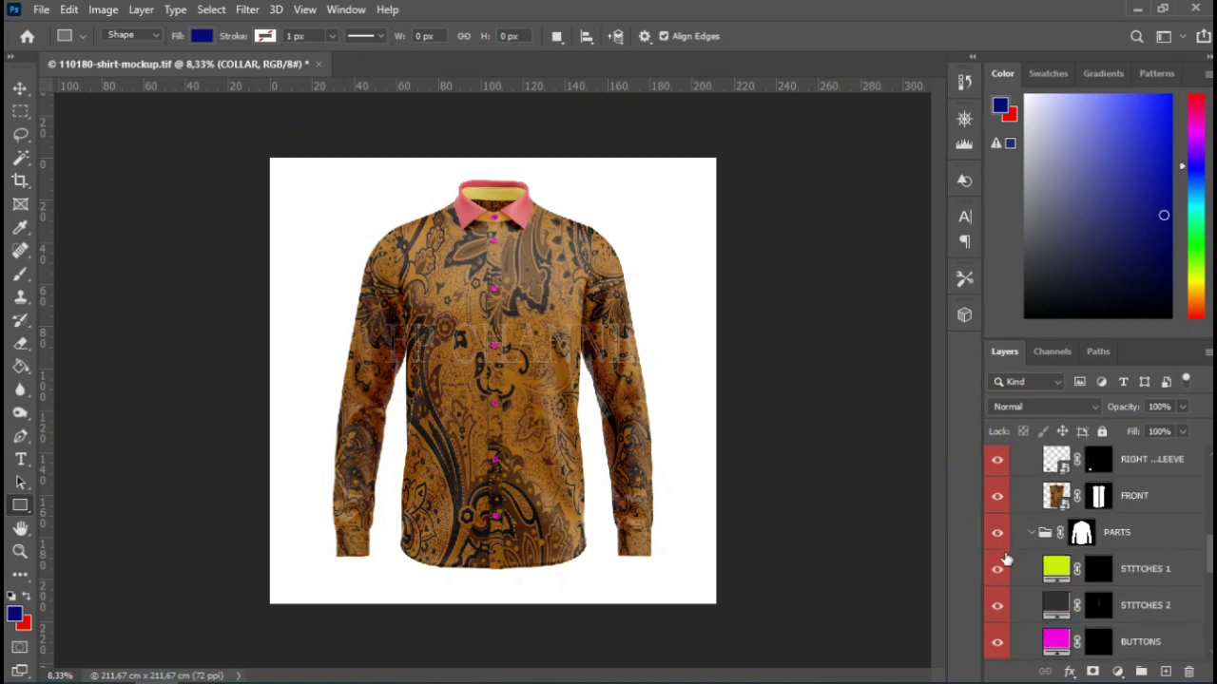
scroll(1016, 551, "down", 2)
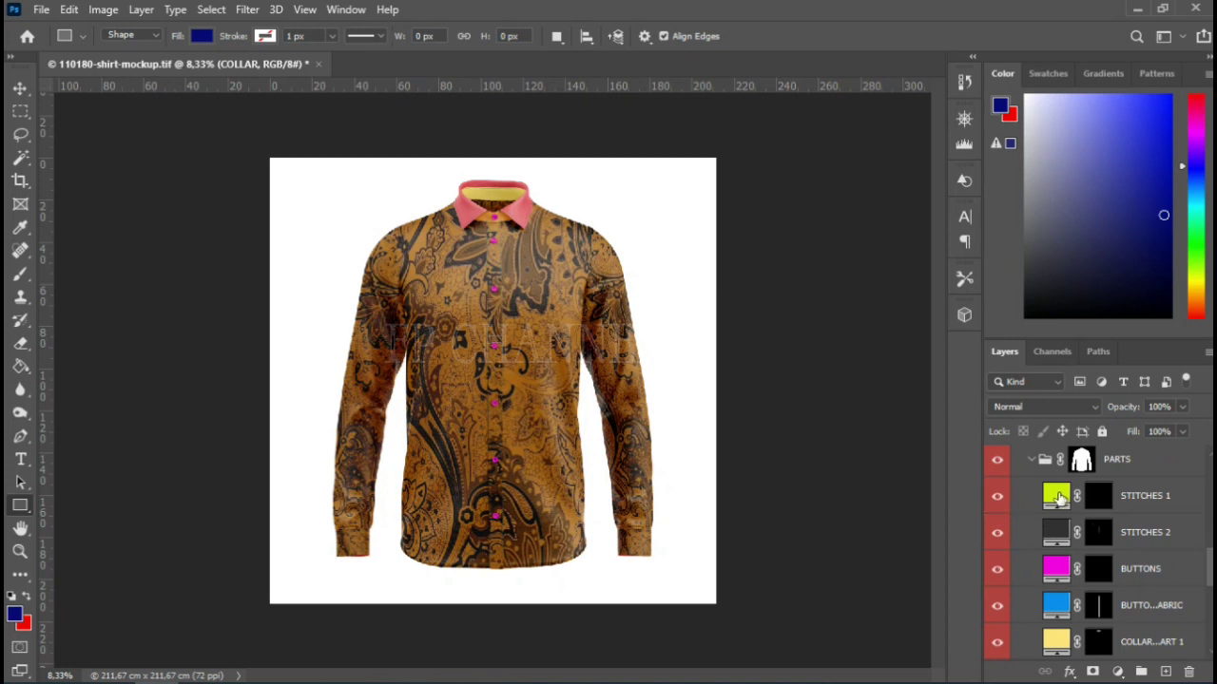
double_click(1057, 497)
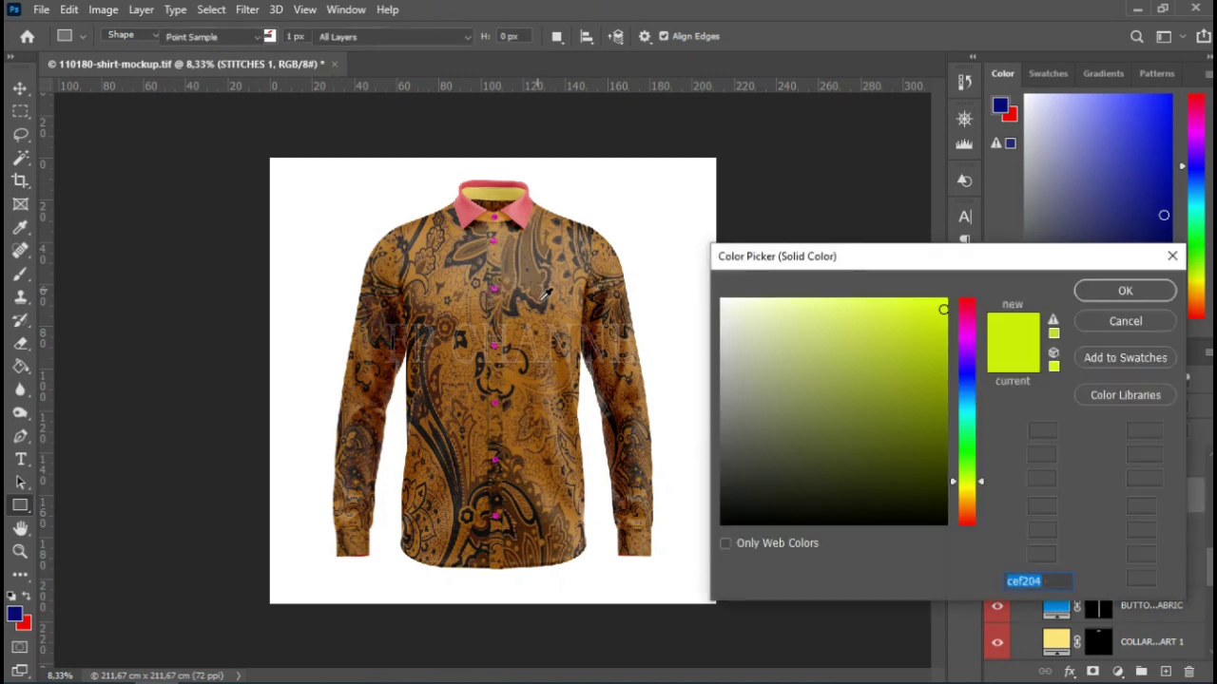
left_click(543, 304)
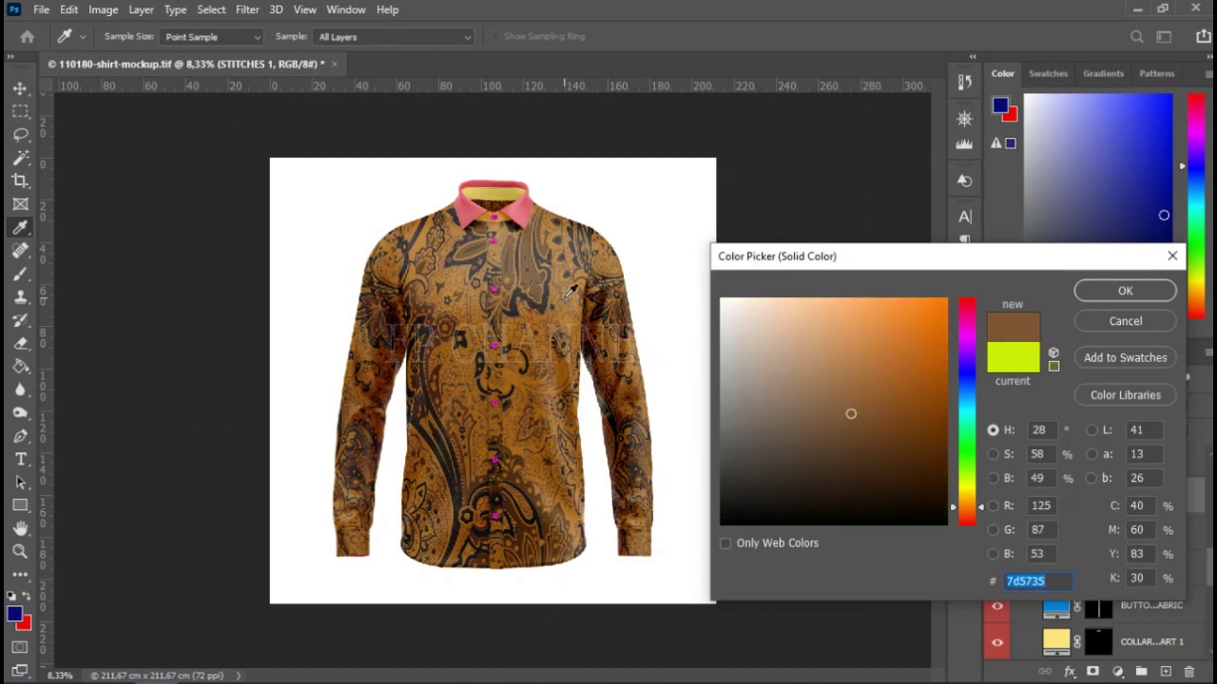
left_click(1093, 291)
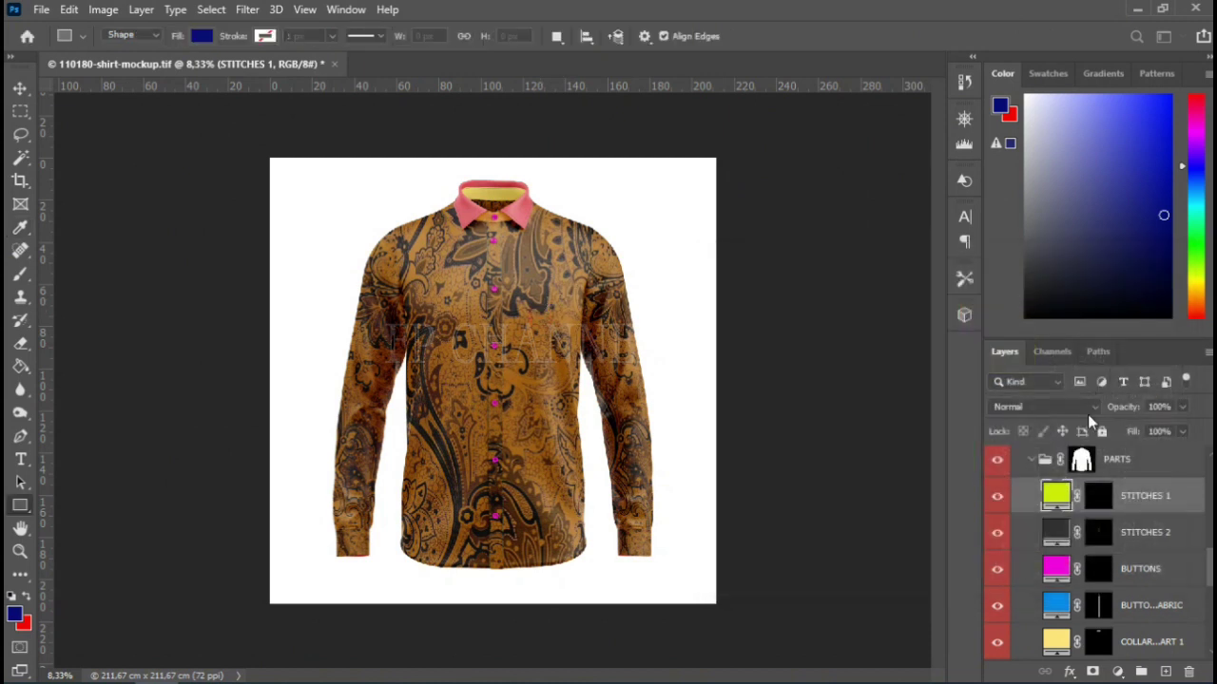
scroll(1074, 511, "up", 3)
- Compare BACK PART 1 and BACK PART 2 visibility, leaving both shown so the inner collar is paisley
scroll(1074, 511, "up", 3)
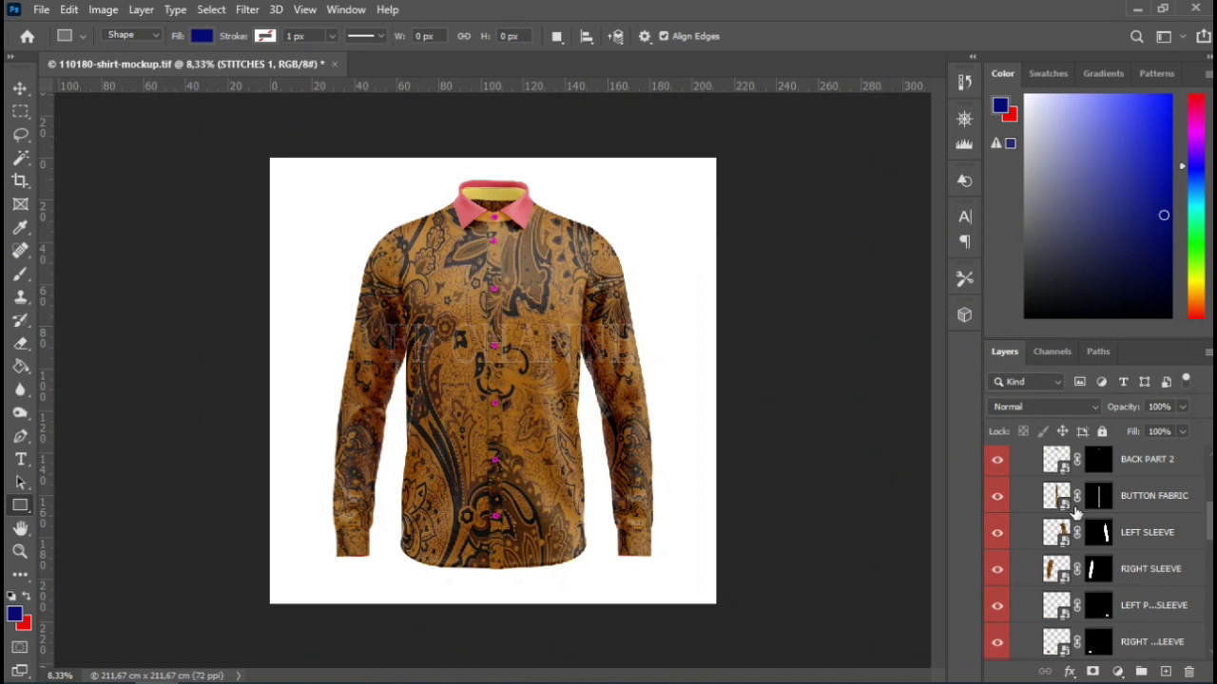
scroll(1074, 511, "up", 2)
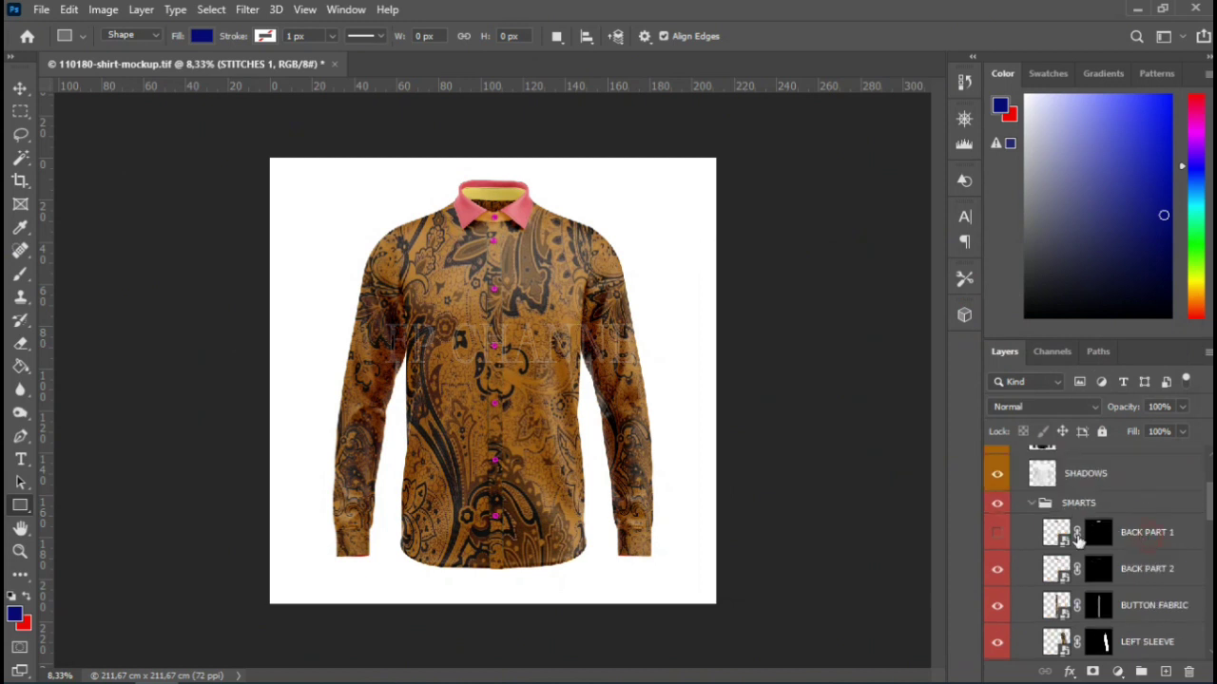
left_click(1016, 537)
left_click(998, 535)
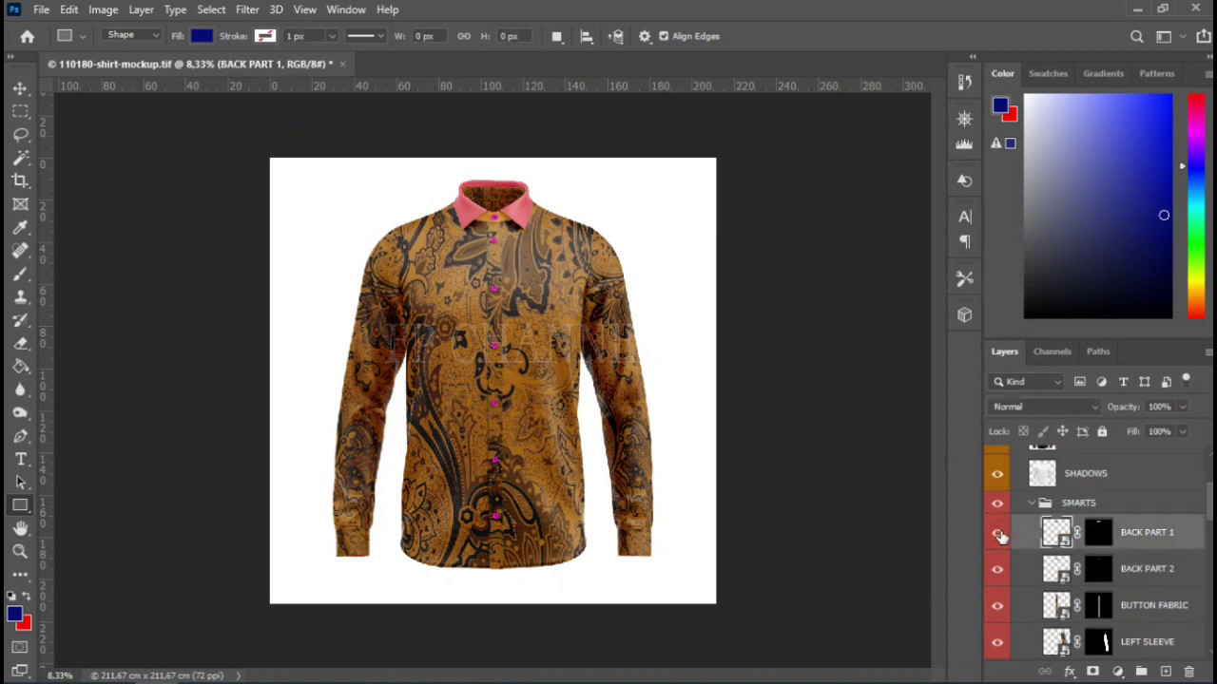
left_click(998, 535)
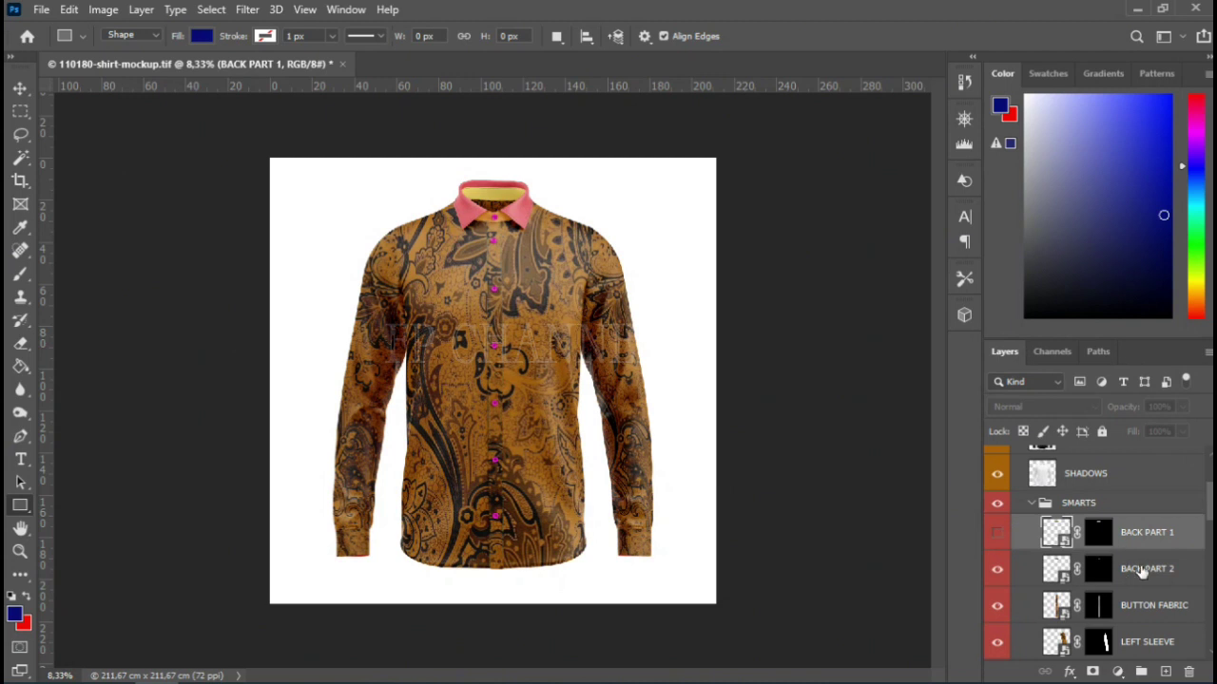
left_click(1063, 569)
left_click(997, 571)
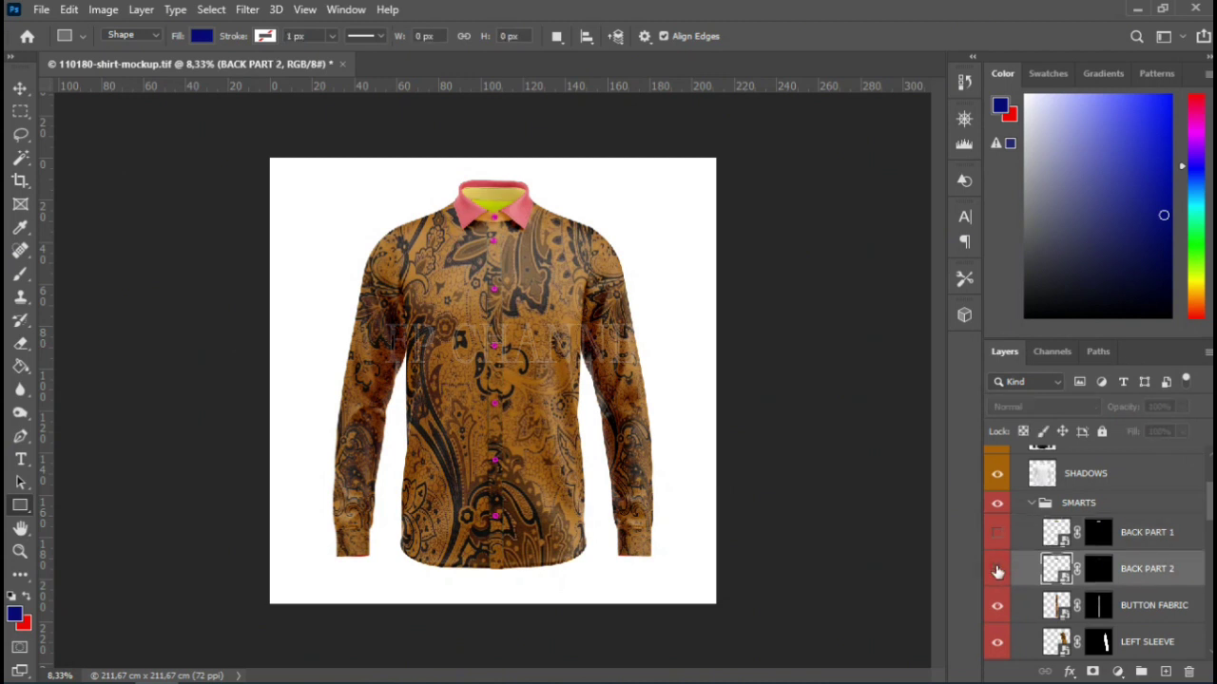
left_click(997, 570)
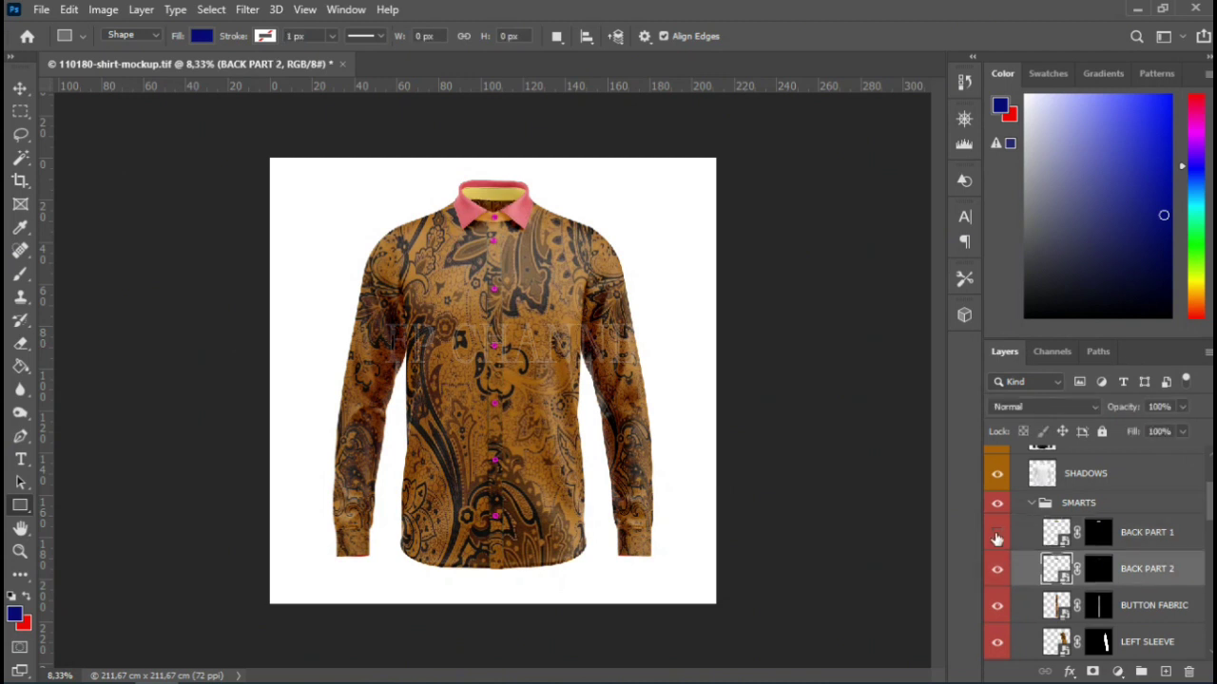
left_click(997, 536)
scroll(1103, 524, "up", 3)
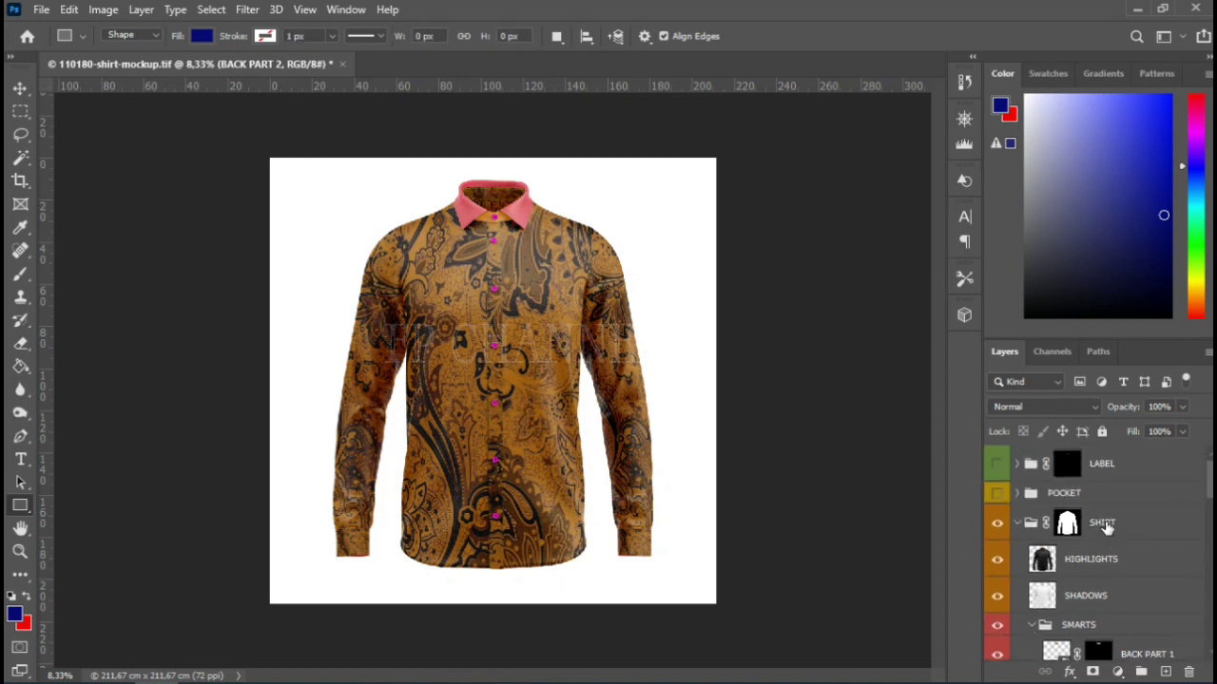
scroll(1106, 529, "down", 3)
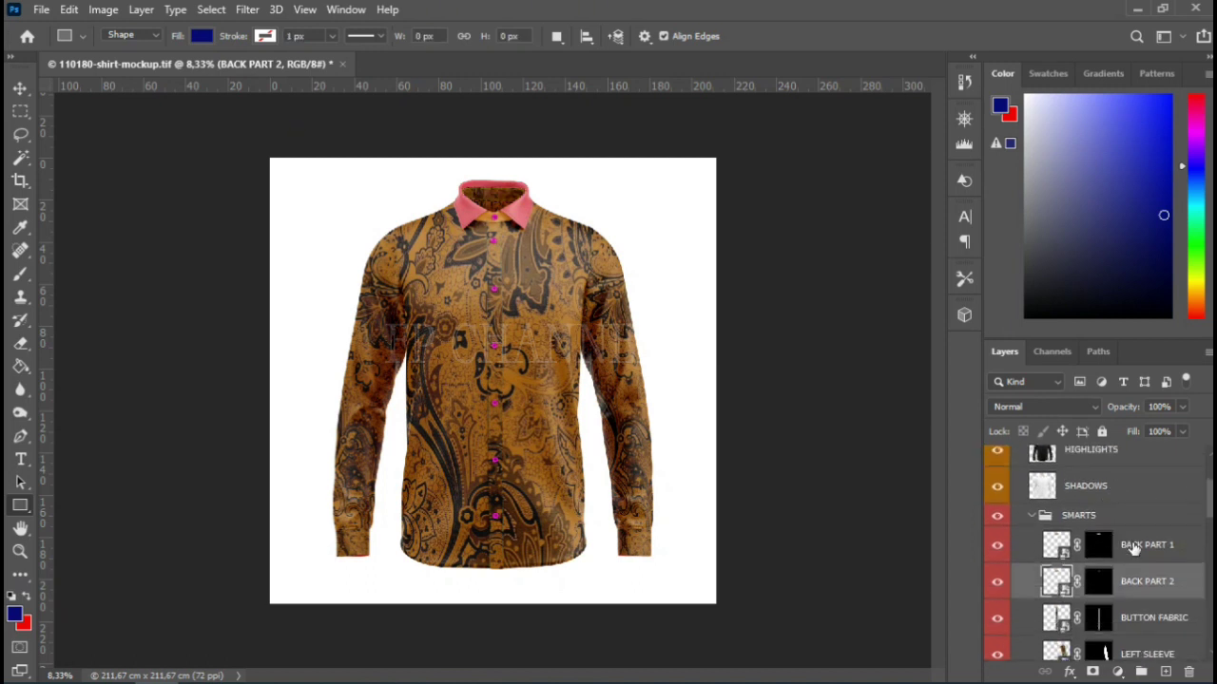
scroll(1141, 562, "down", 2)
scroll(1150, 578, "down", 2)
scroll(1150, 578, "down", 1)
scroll(1150, 578, "down", 2)
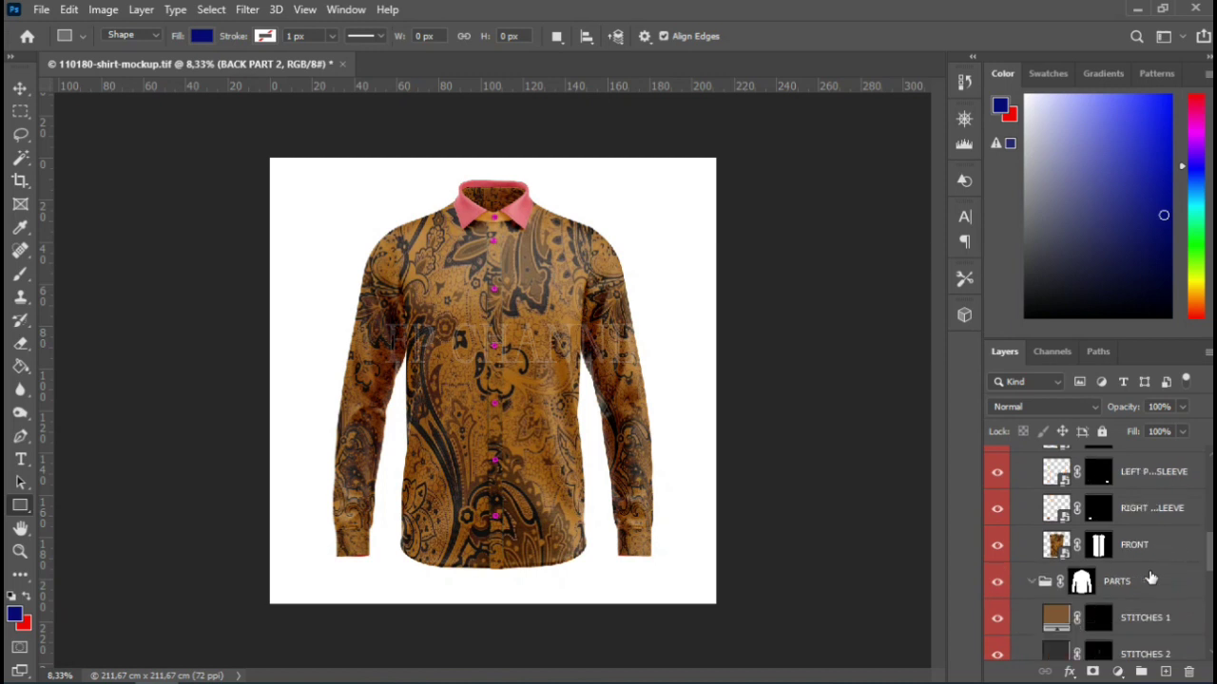
scroll(1150, 578, "down", 2)
scroll(1115, 559, "down", 2)
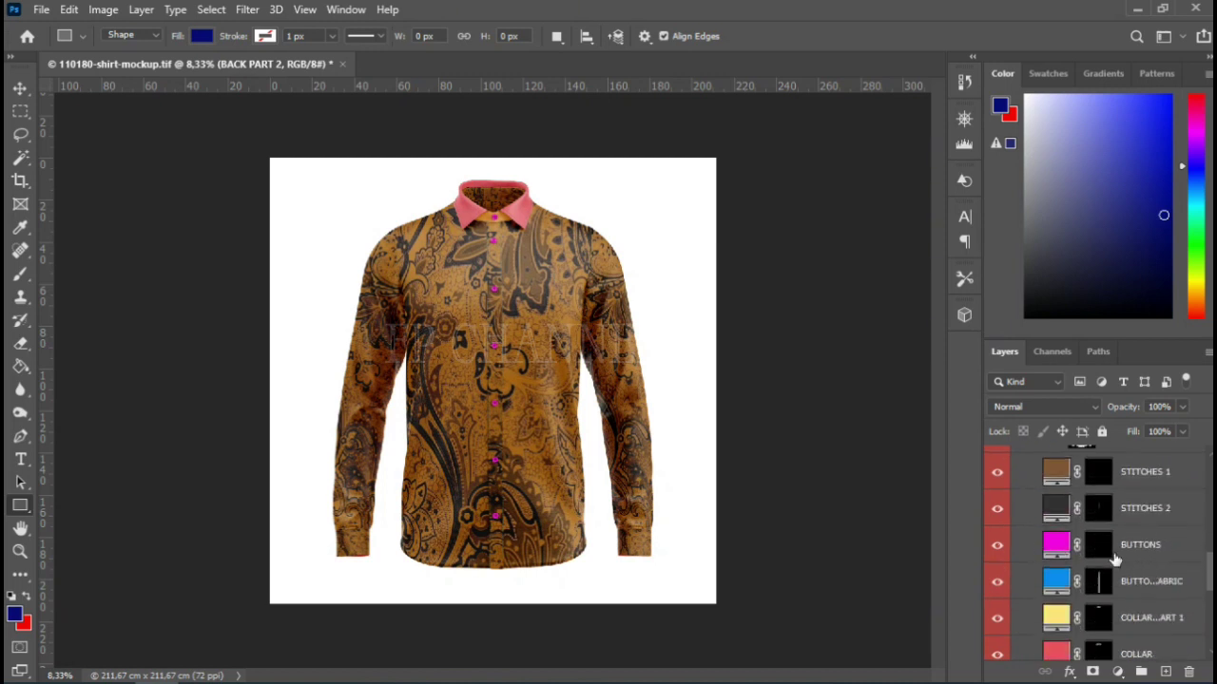
scroll(1115, 559, "down", 2)
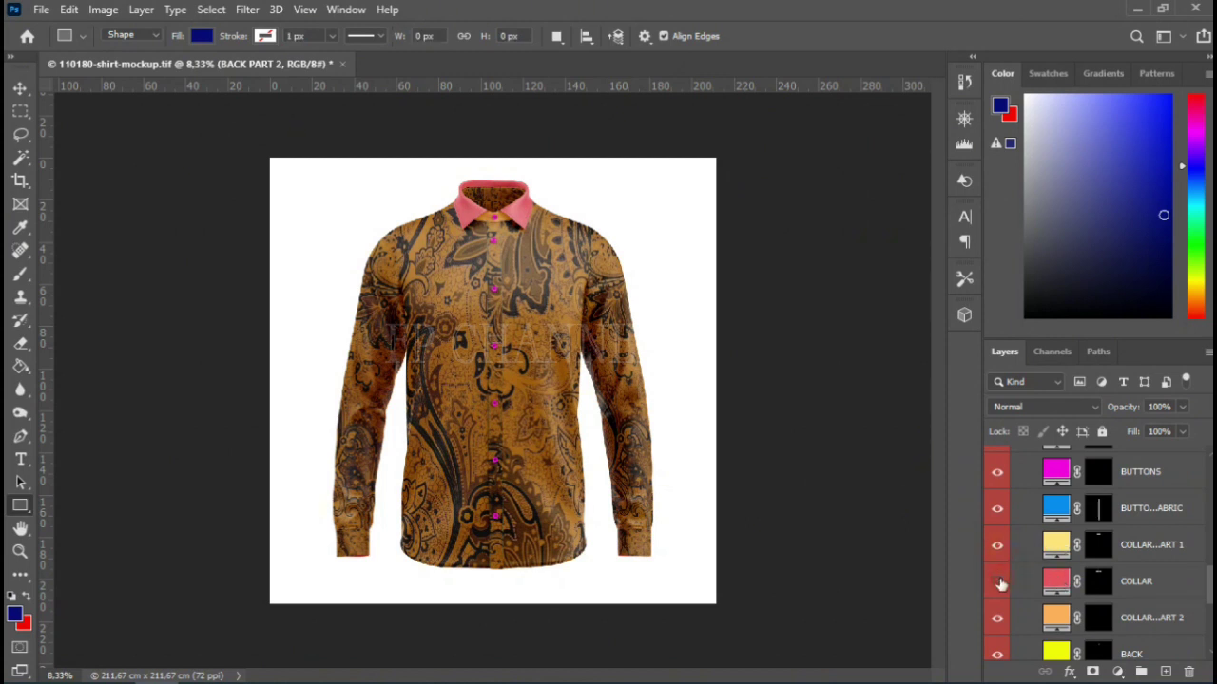
- Open the COLLAR fill's Color Picker and sample various browns across the paisley shirt
left_click(998, 581)
left_click(998, 582)
left_click(1055, 580)
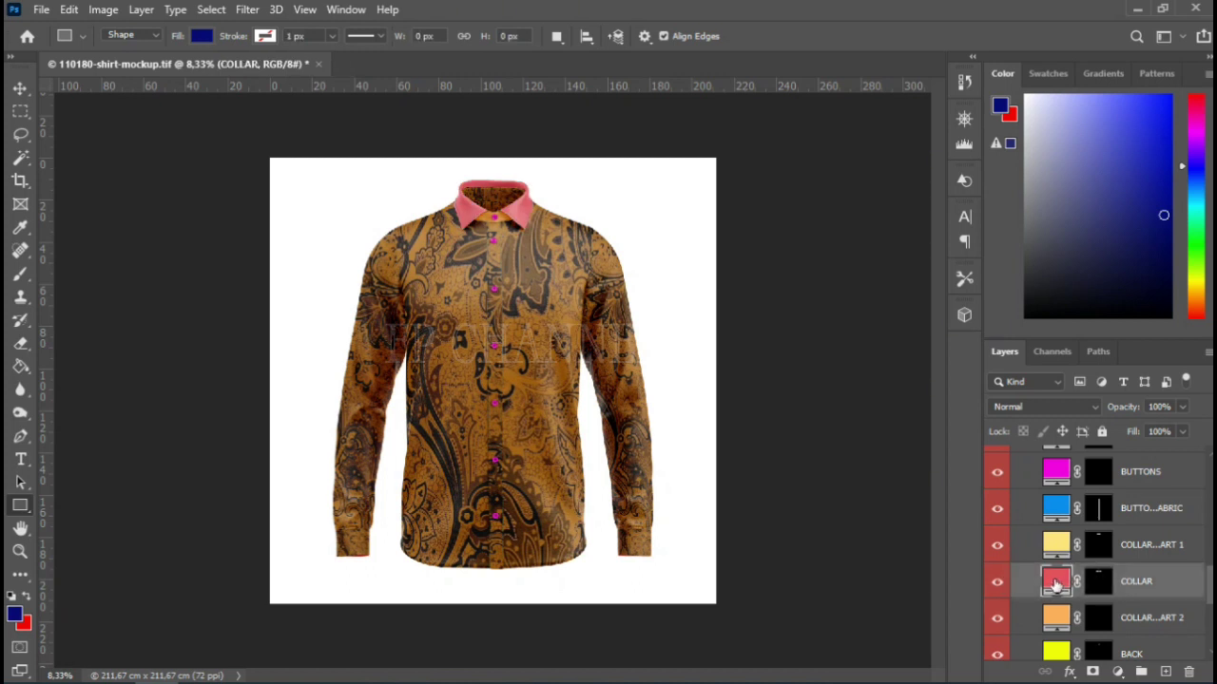
double_click(1055, 582)
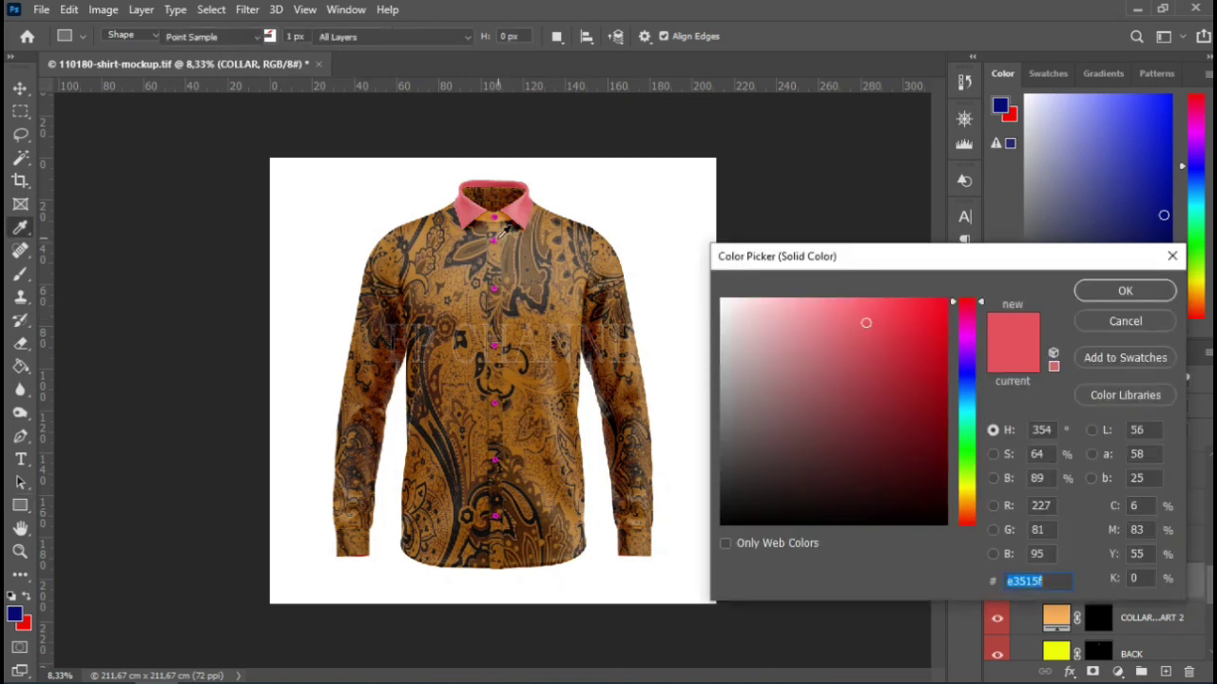
left_click(493, 237)
left_click_drag(529, 271, 549, 246)
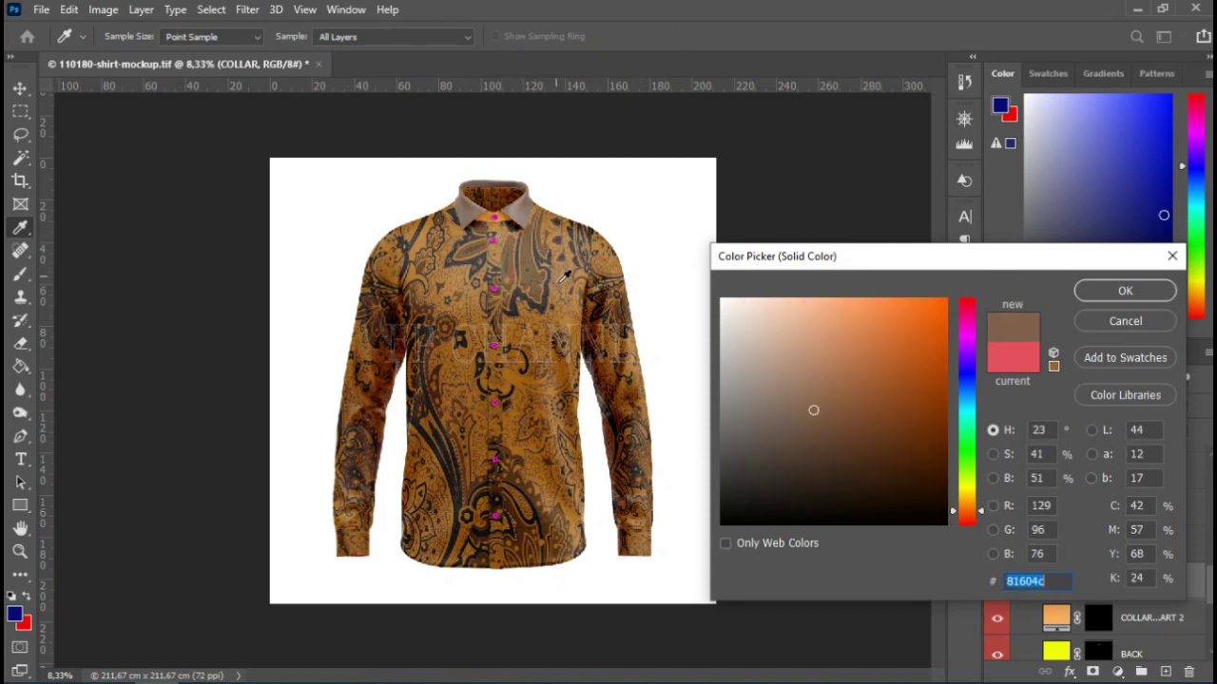
left_click(551, 303)
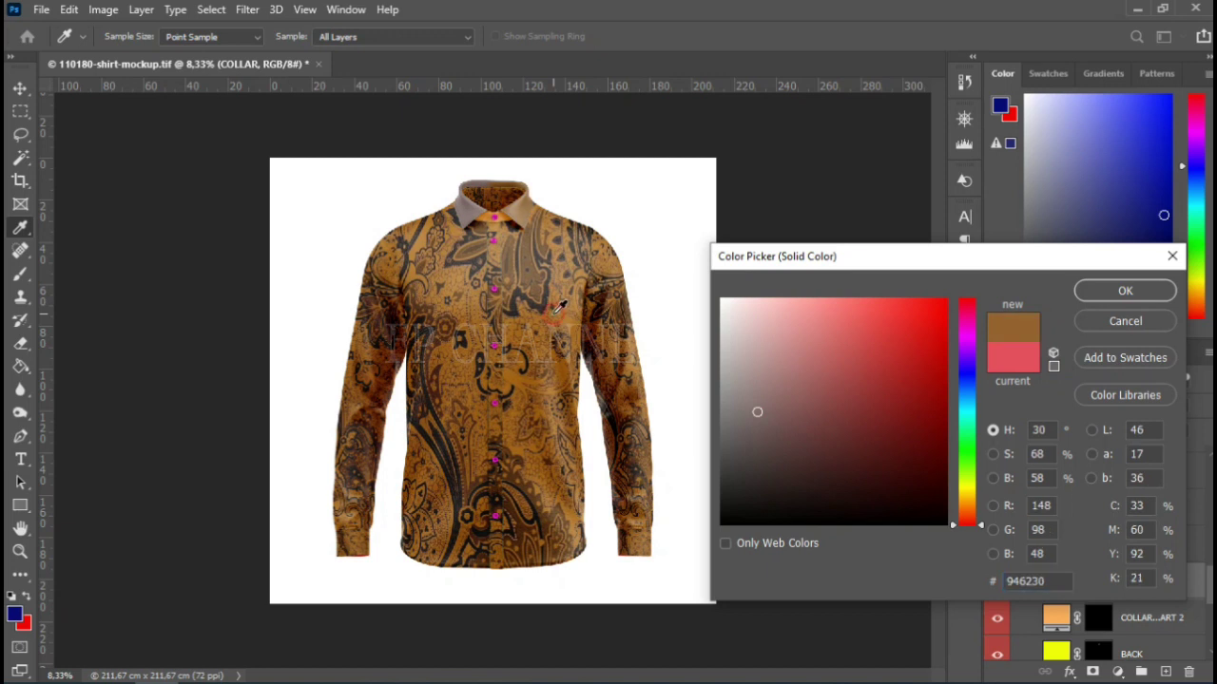
left_click(548, 400)
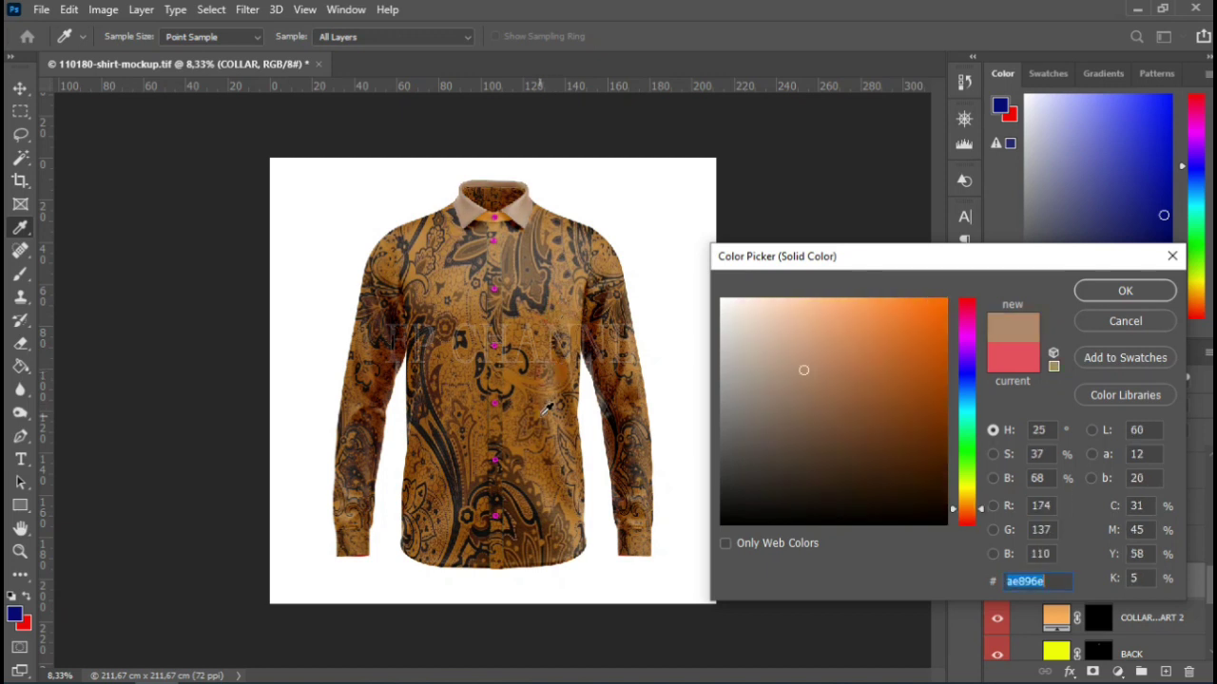
left_click(504, 446)
left_click(465, 487)
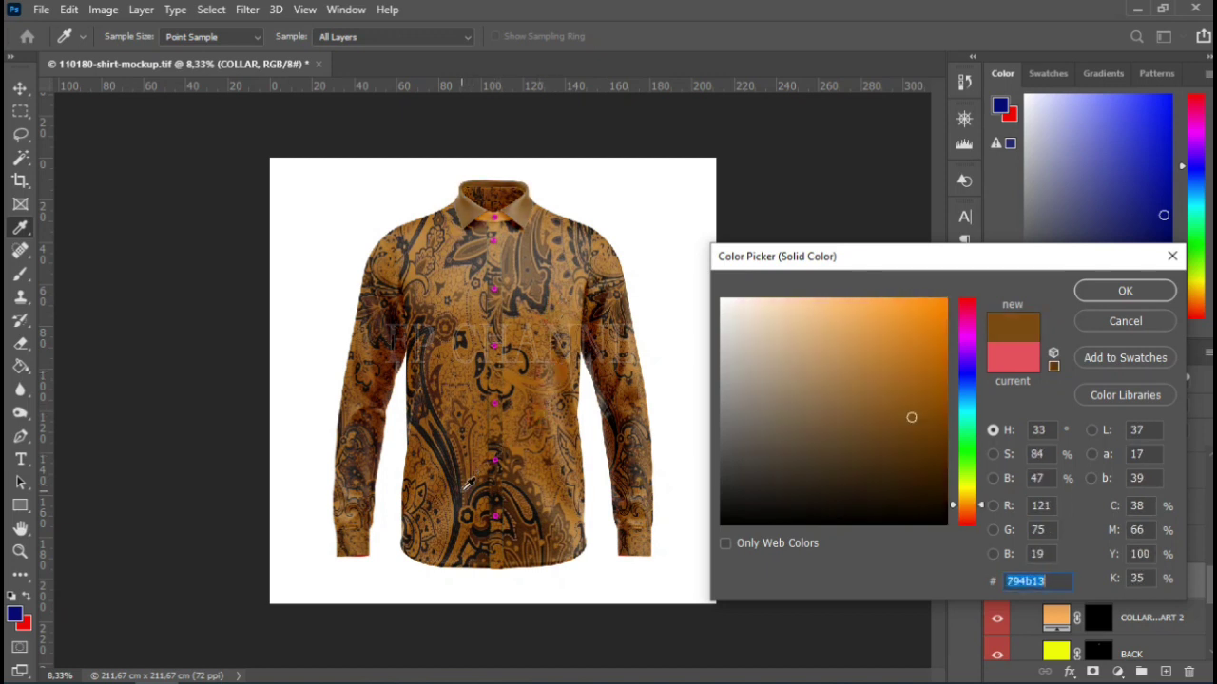
left_click(461, 495)
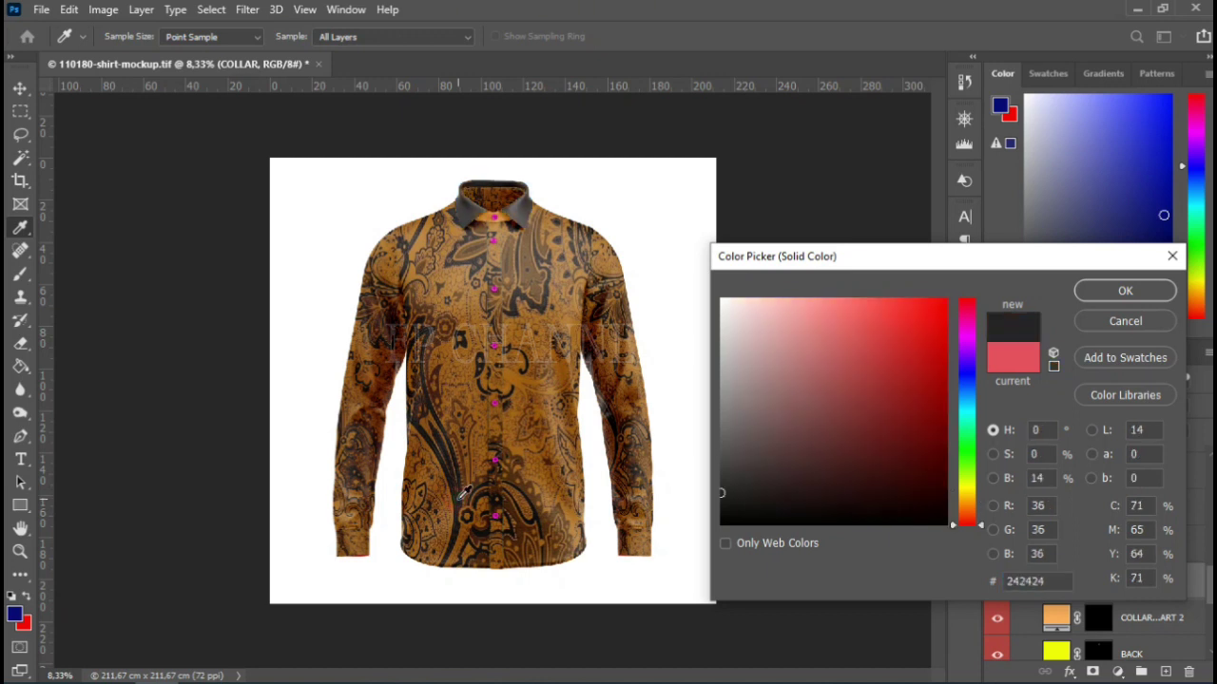
left_click(443, 496)
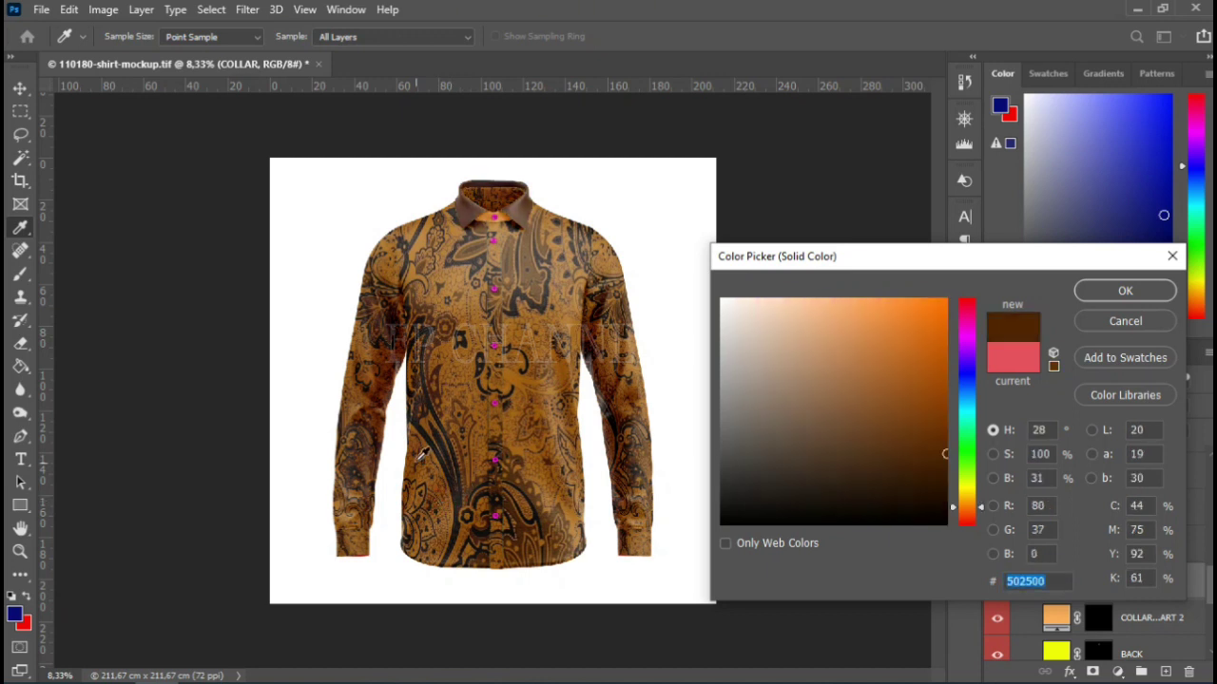
- Settle on dark brown 6f5737 for the collar fill and confirm it
left_click(464, 293)
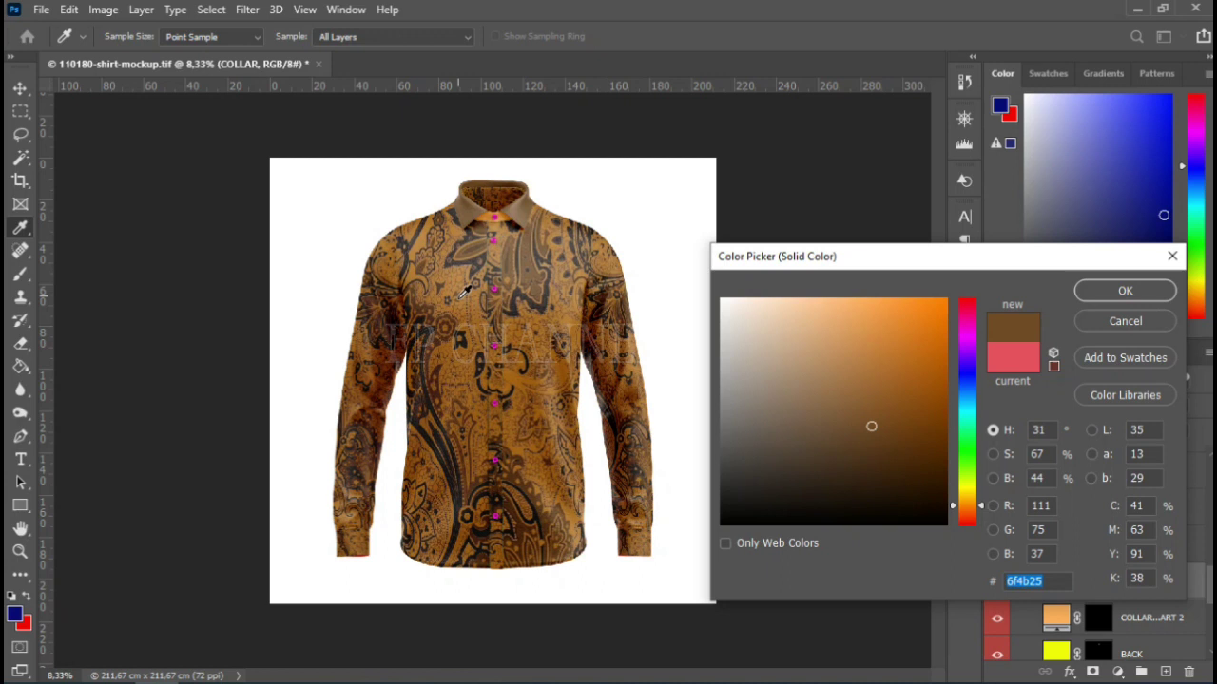
left_click(536, 266)
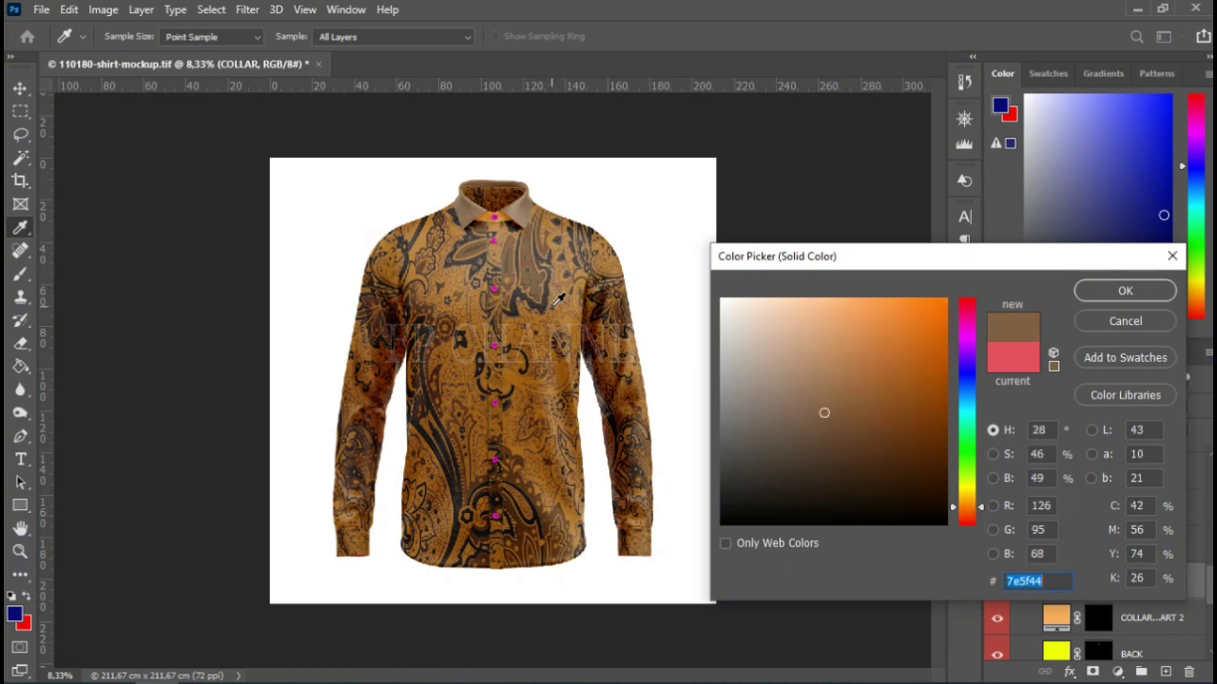
left_click(563, 296)
left_click(566, 287)
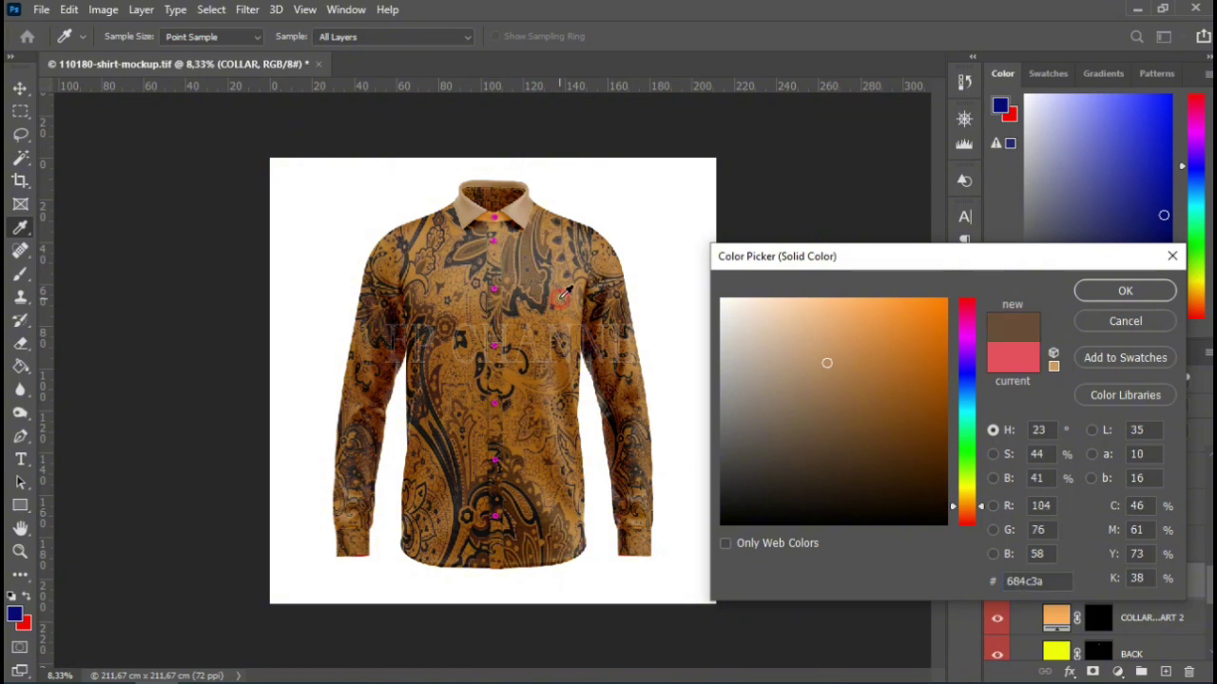
left_click(565, 284)
left_click(554, 281)
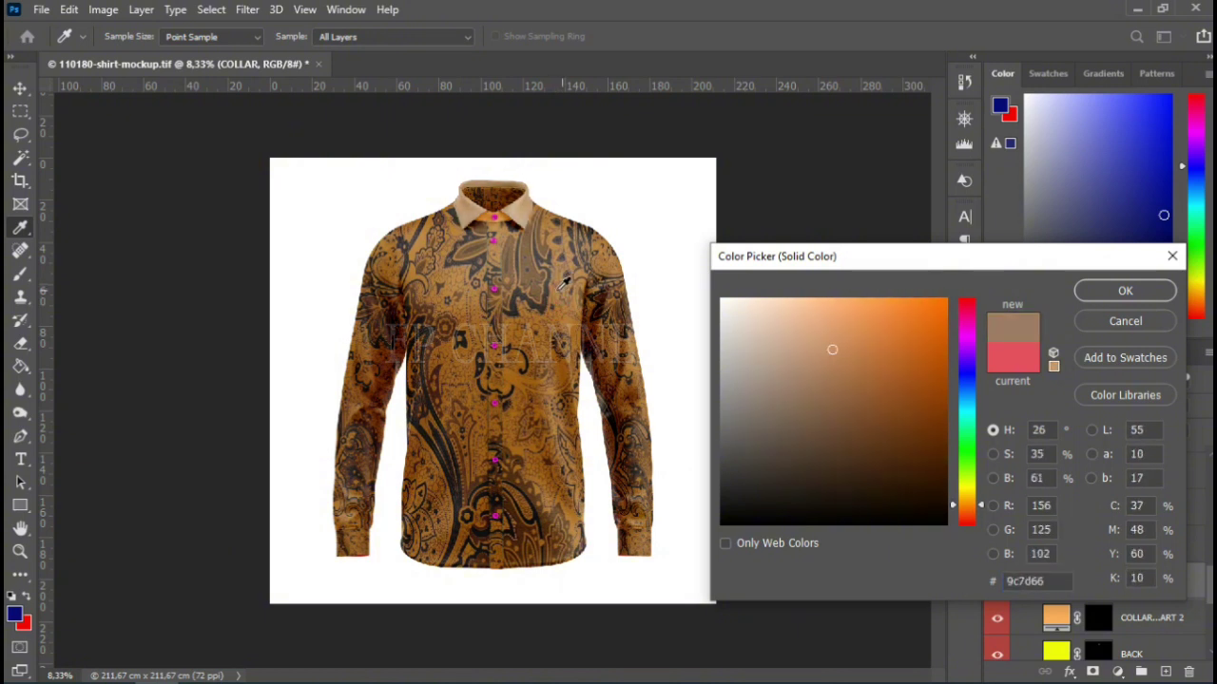
left_click(547, 282)
left_click(564, 236)
left_click(551, 209)
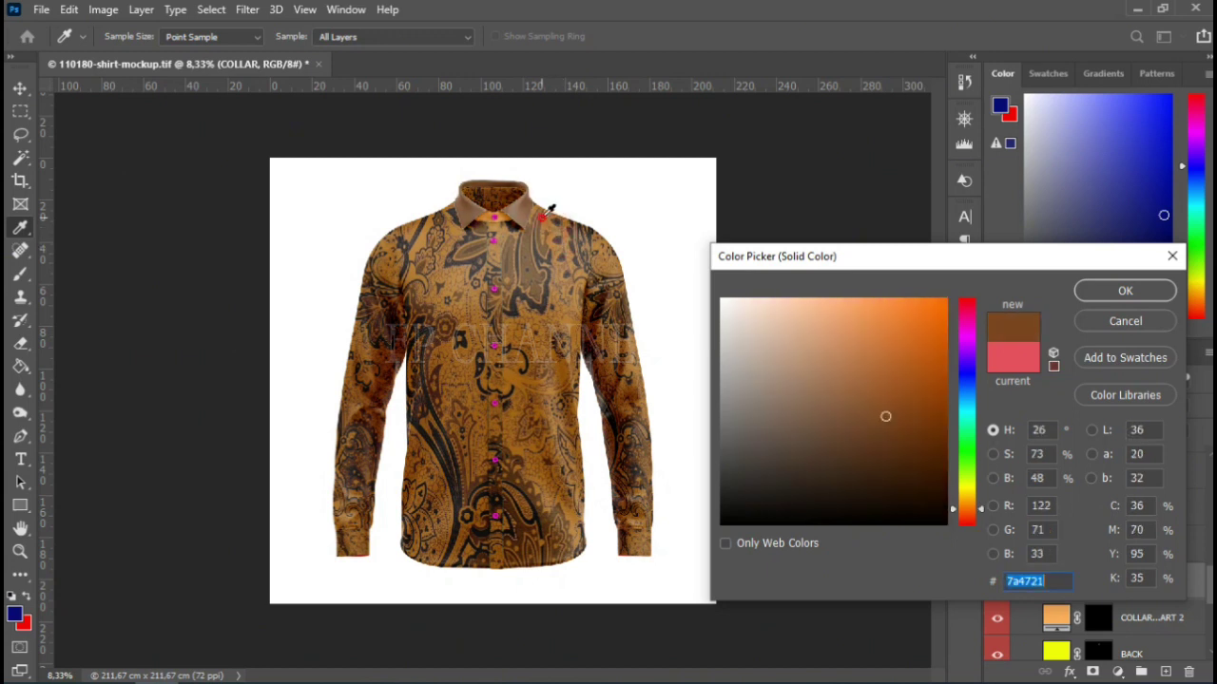
left_click(547, 209)
mouse_move(550, 233)
left_mouse_down()
mouse_move(550, 245)
mouse_move(634, 266)
left_mouse_up()
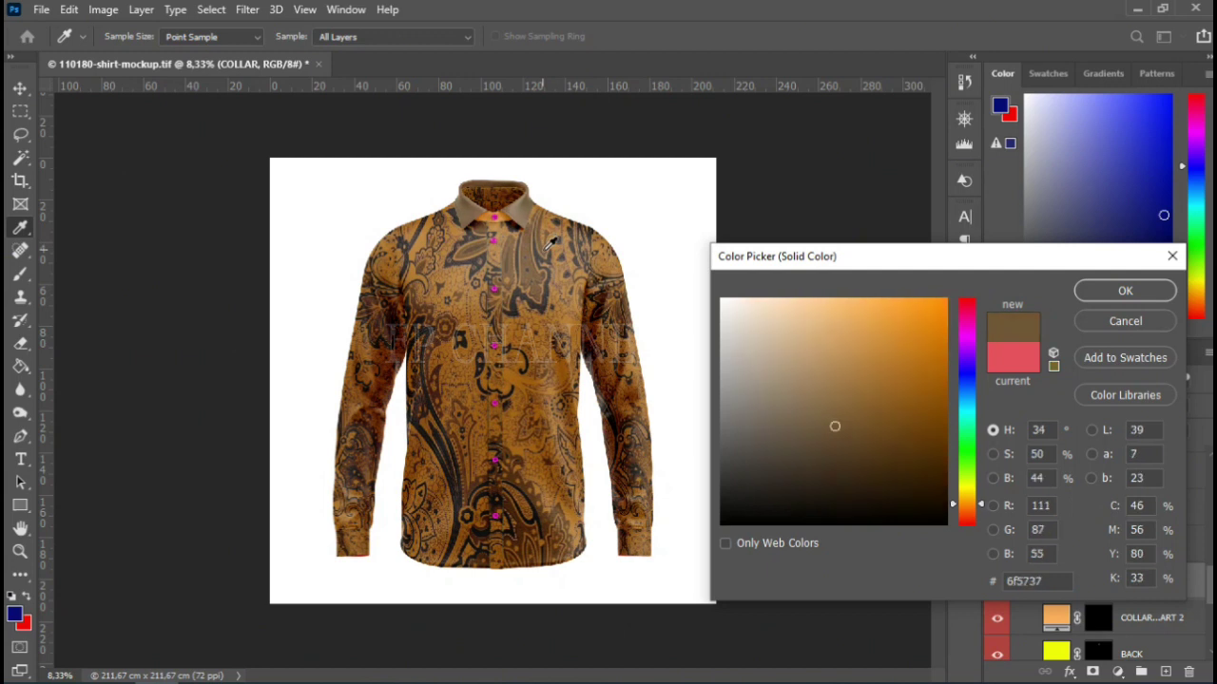
left_click(1131, 293)
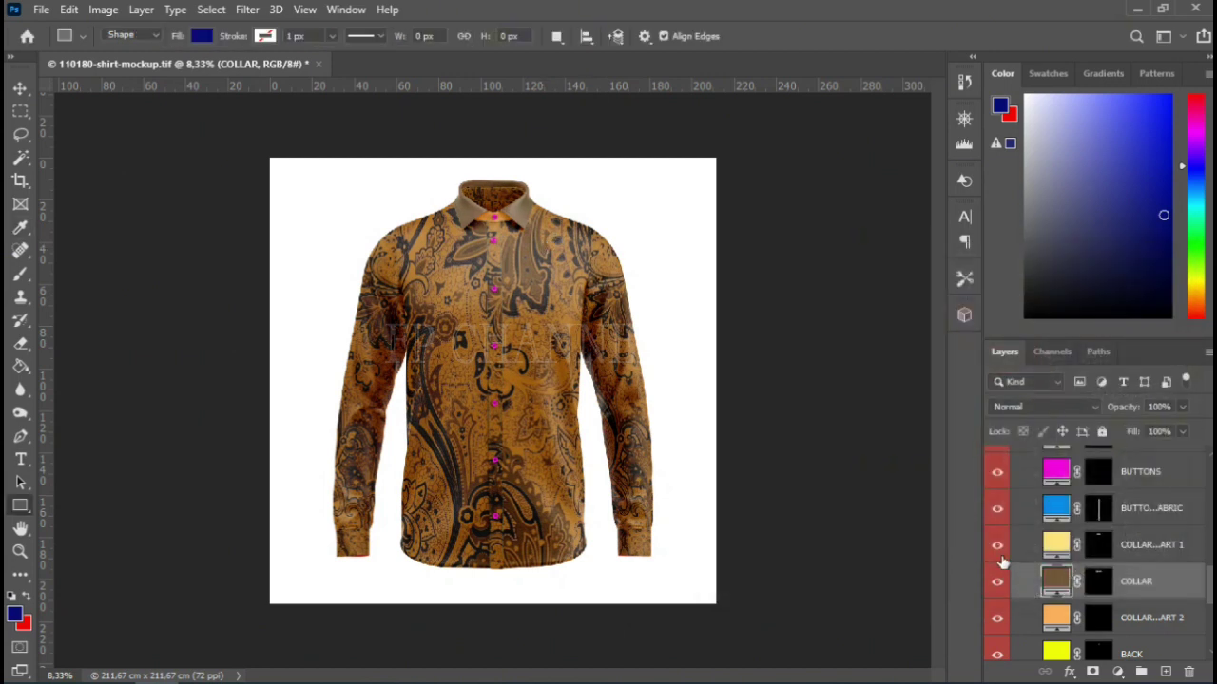
- Hide the COLLAR PART 1 and BUTTON FABRIC layers, keeping the BUTTONS layer visible
left_click(997, 549)
left_click(998, 509)
left_click(998, 473)
scroll(1007, 487, "up", 2)
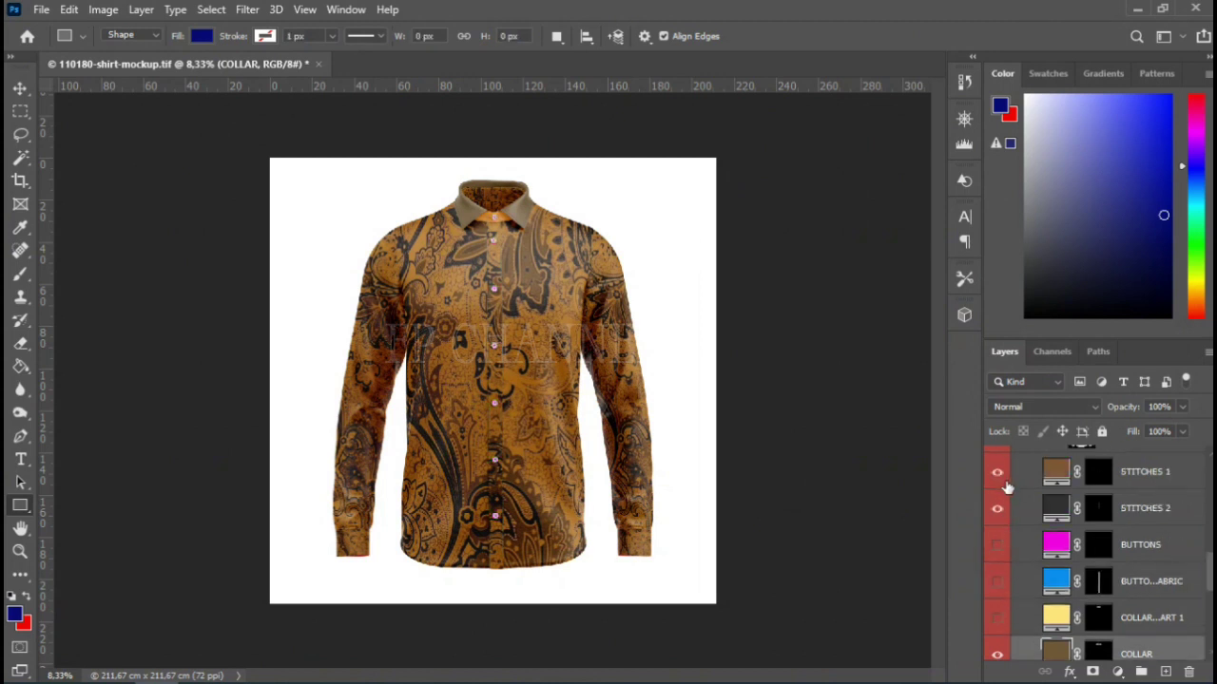
left_click(997, 545)
left_click(998, 547)
left_click(998, 547)
scroll(1002, 556, "down", 3)
scroll(1002, 560, "down", 2)
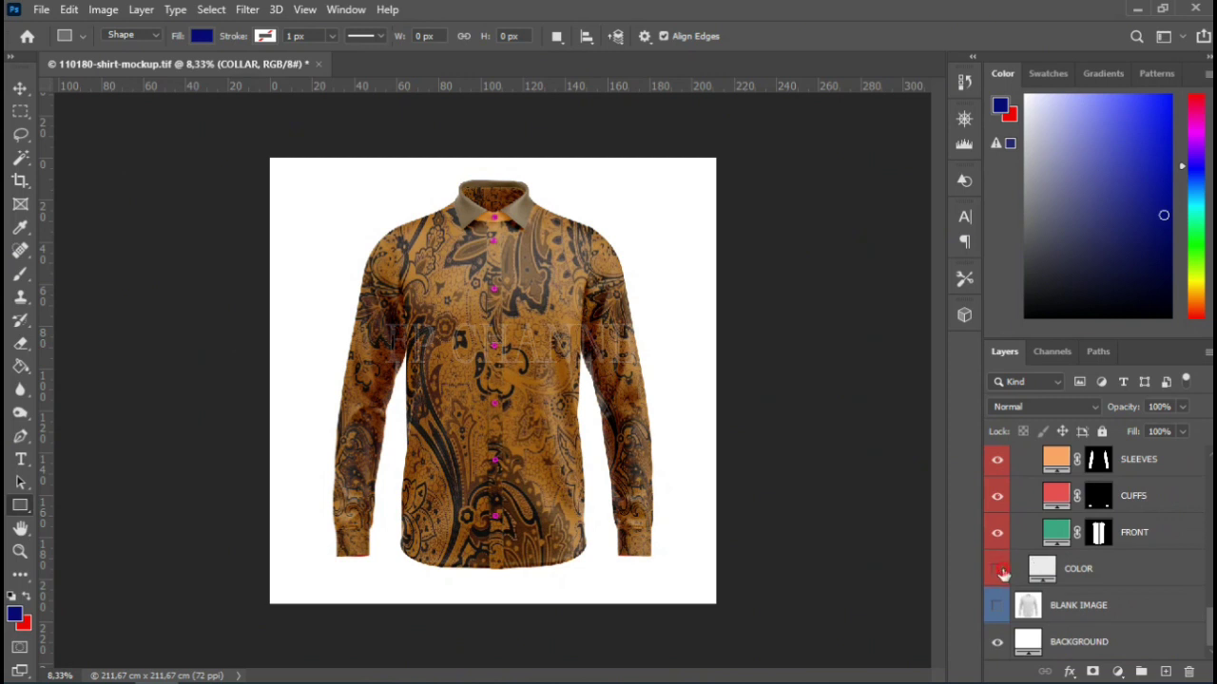
- Show the COLOR layer filled with brown 664028 sampled from the shirt, and hide CUFFS
left_click(1000, 571)
left_click(1042, 571)
double_click(1043, 571)
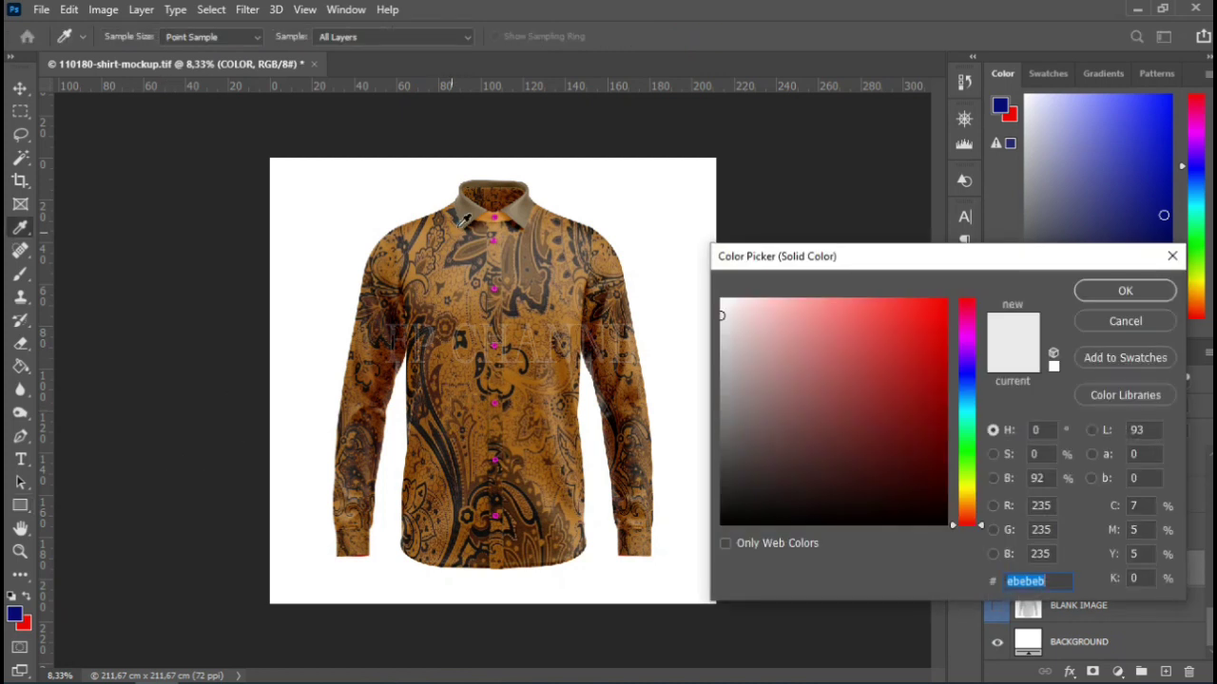
left_click(380, 319)
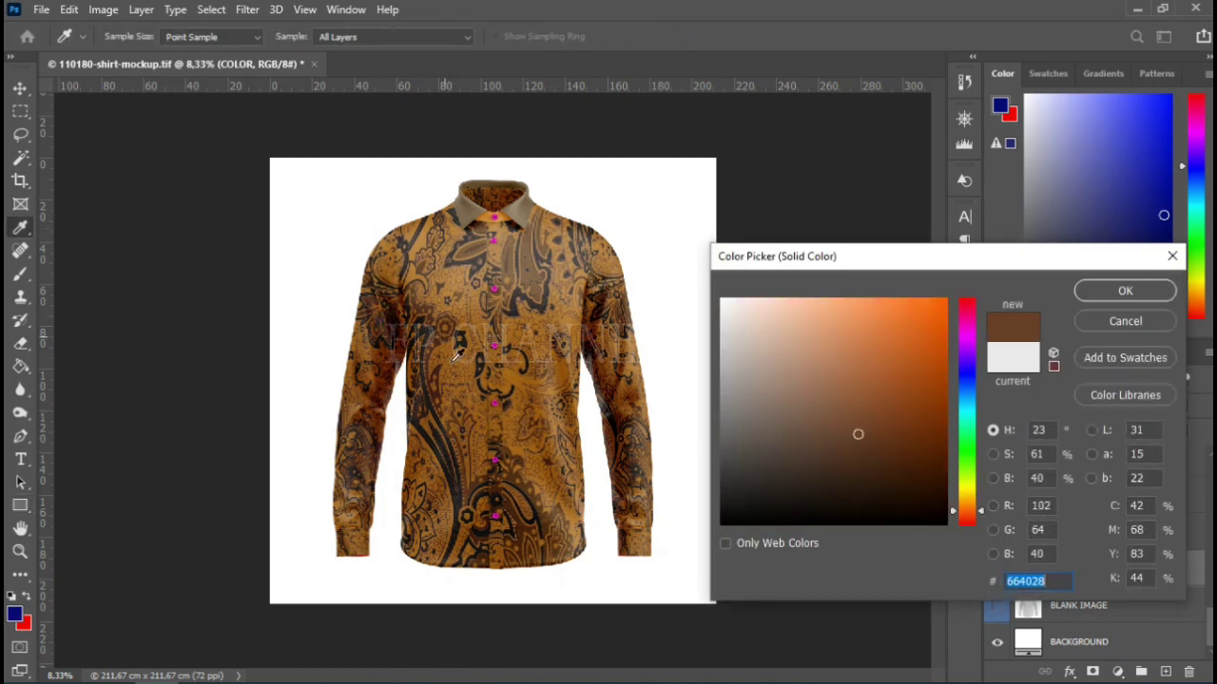
left_click(1117, 290)
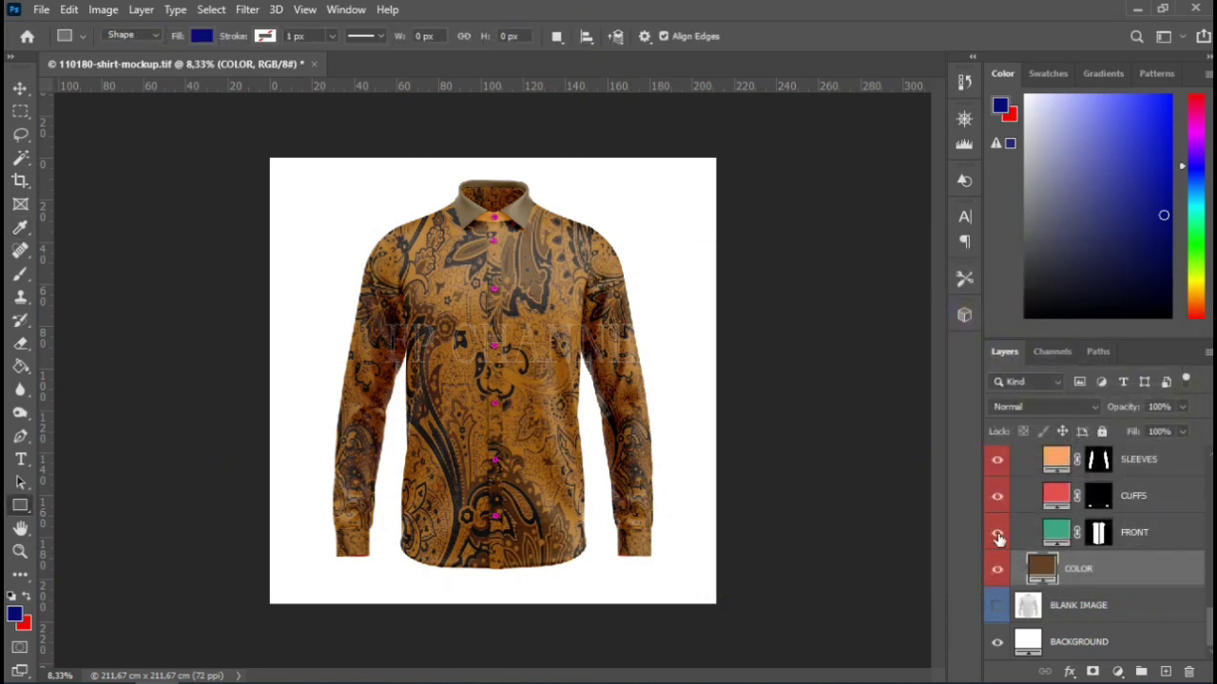
left_click(997, 495)
- Hide the SLEEVES, BACK, second collar-art and COLLAR layers
scroll(998, 499, "up", 1)
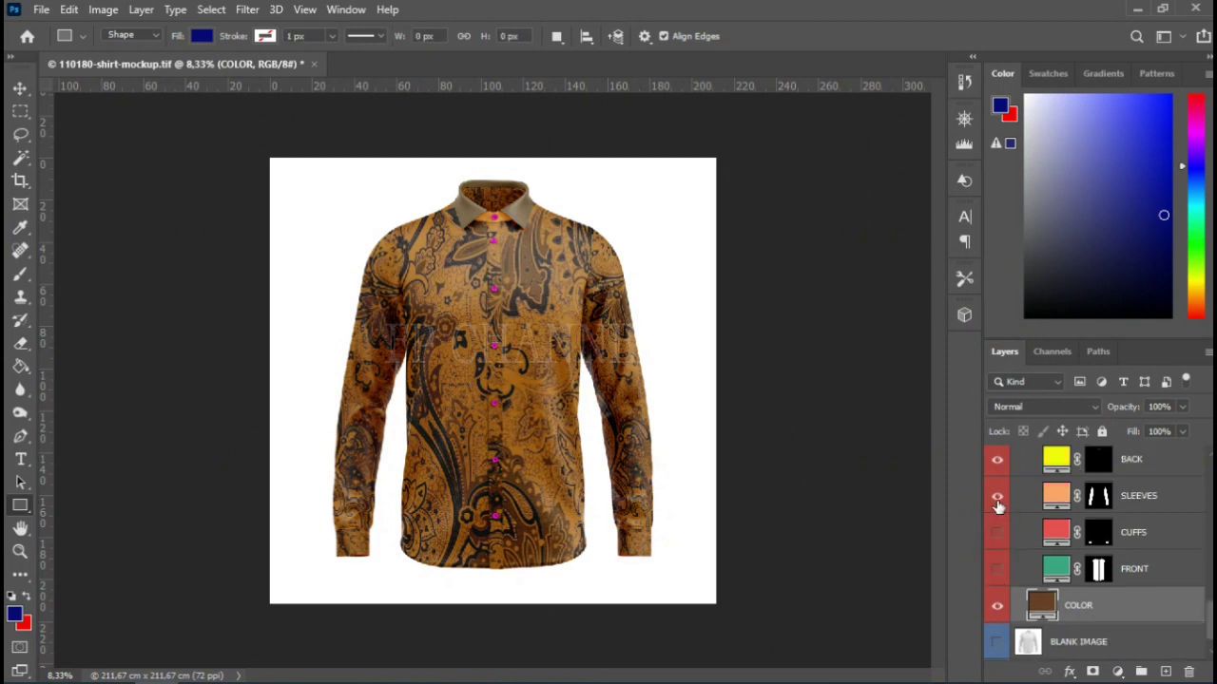
left_click(997, 495)
left_click(998, 459)
scroll(1000, 494, "up", 2)
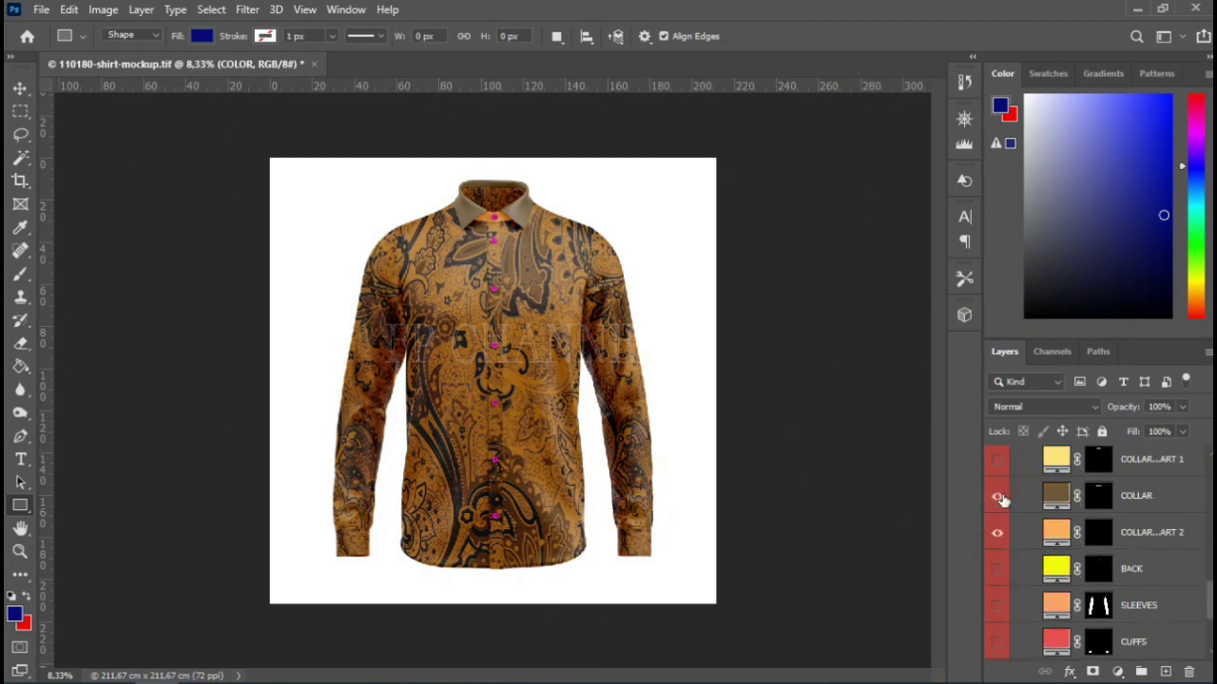
left_click(998, 533)
left_click(996, 498)
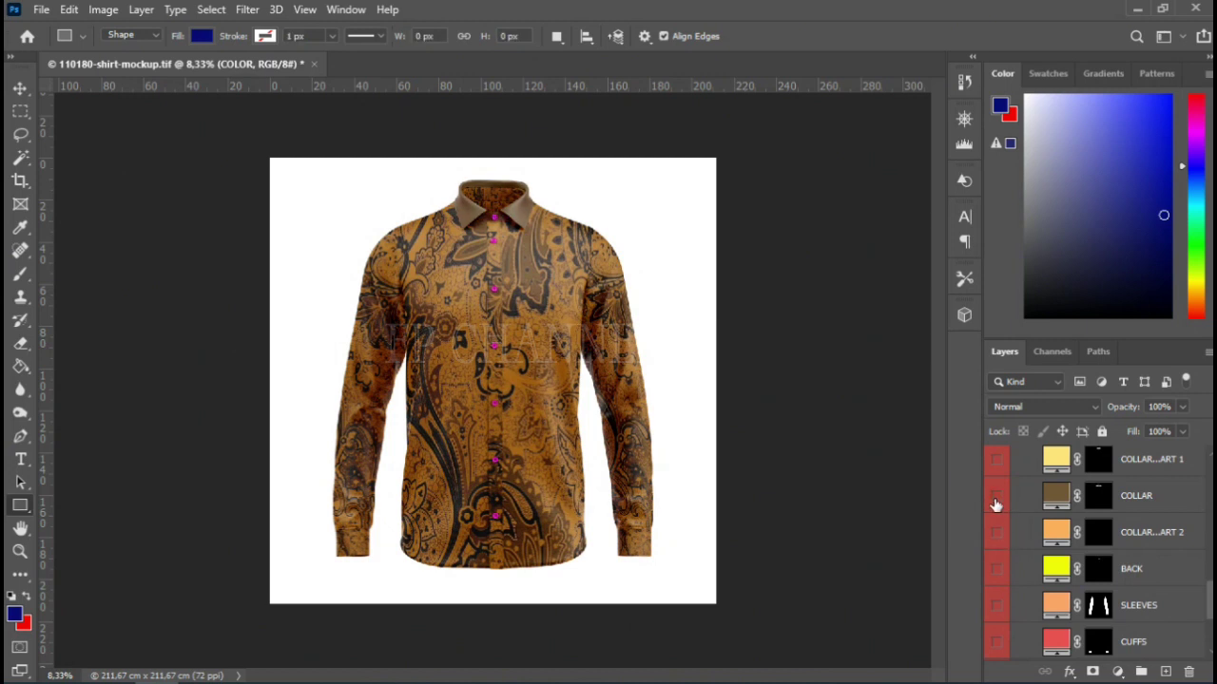
scroll(1006, 505, "up", 2)
scroll(1017, 505, "up", 1)
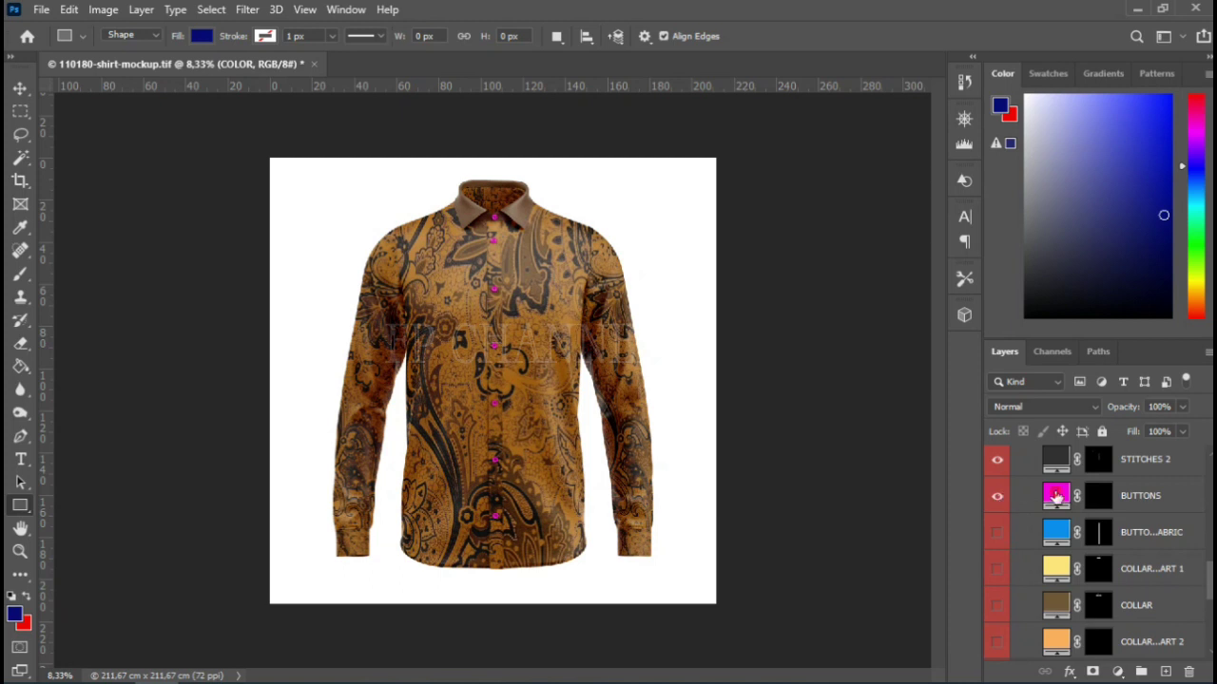
- Change the BUTTONS layer fill to white
left_click(1056, 498)
double_click(1056, 495)
left_click_drag(744, 313, 720, 298)
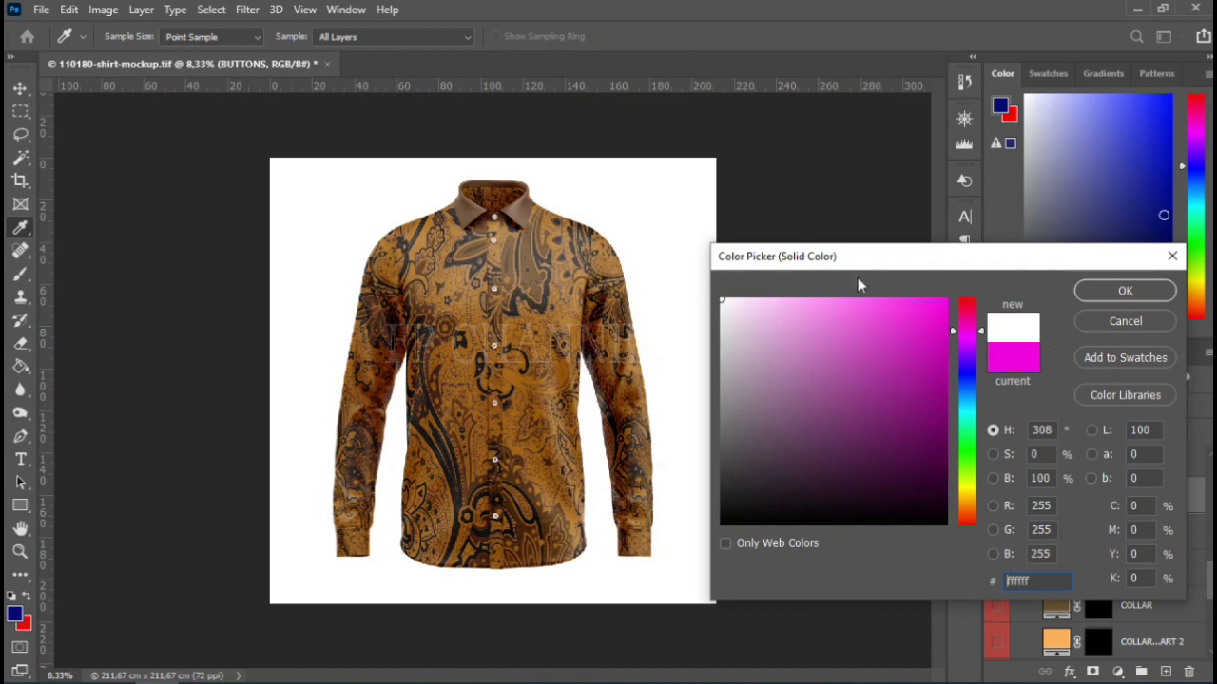
left_click(1103, 290)
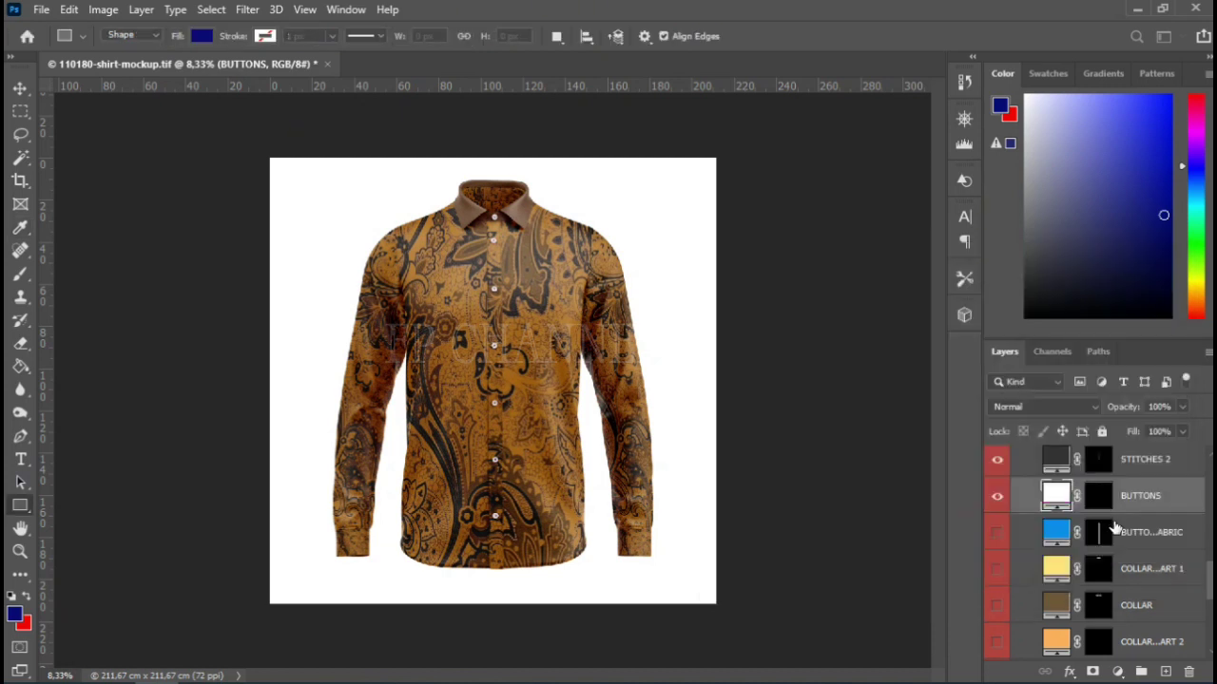
scroll(1119, 535, "up", 2)
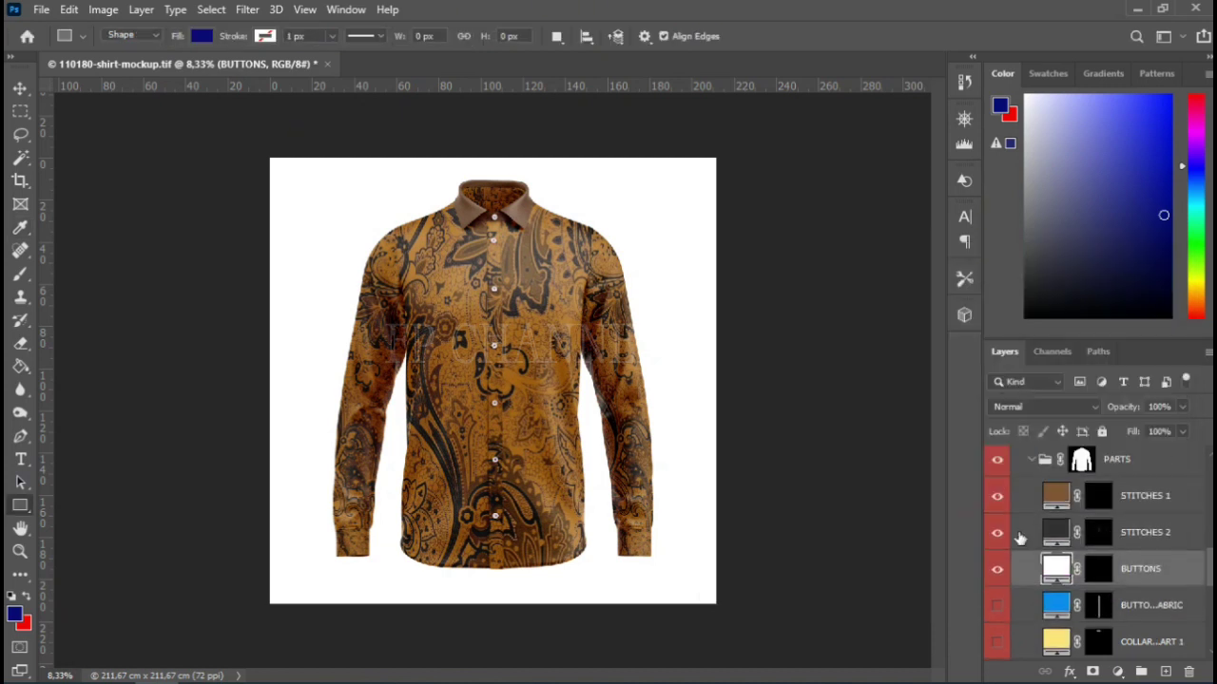
- Check the STITCHES 2 and COLOR fill colours without changing them
double_click(1058, 535)
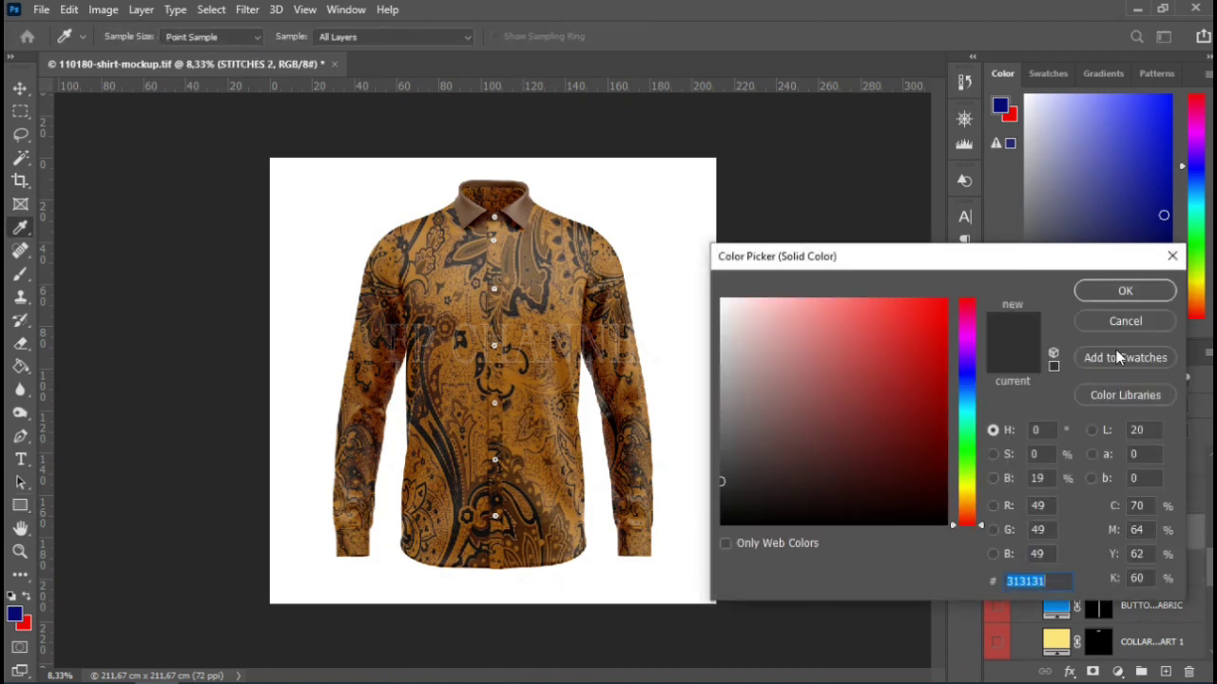
left_click(1141, 291)
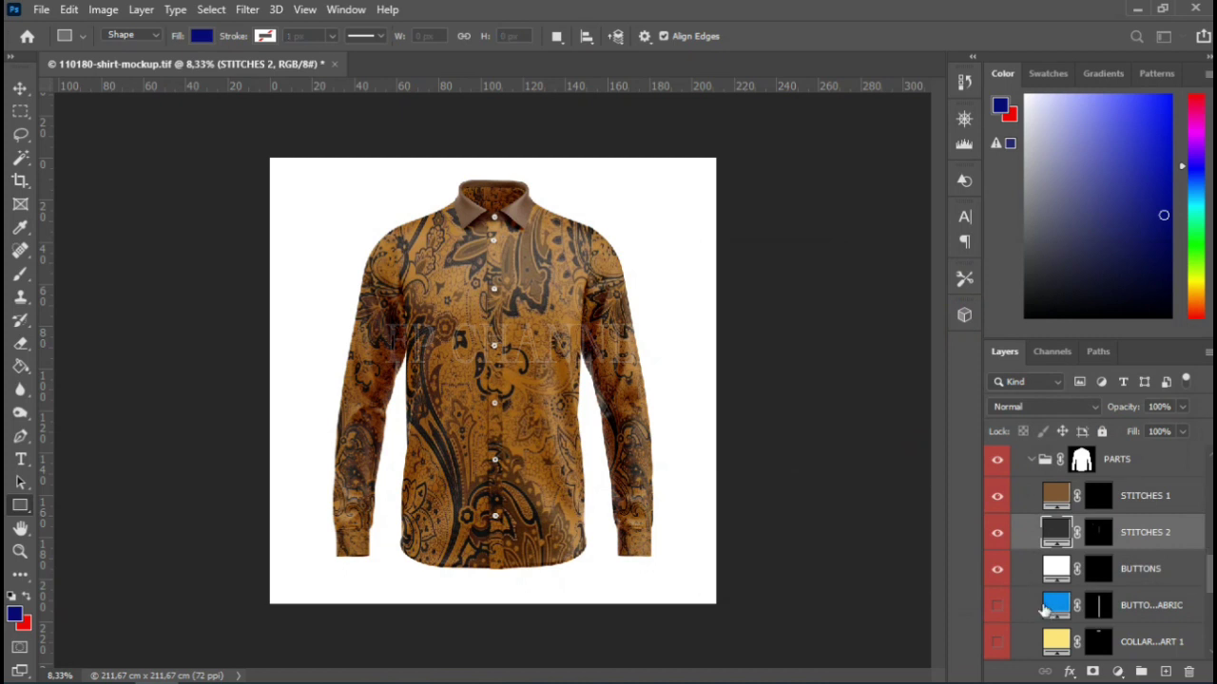
scroll(1046, 609, "down", 1)
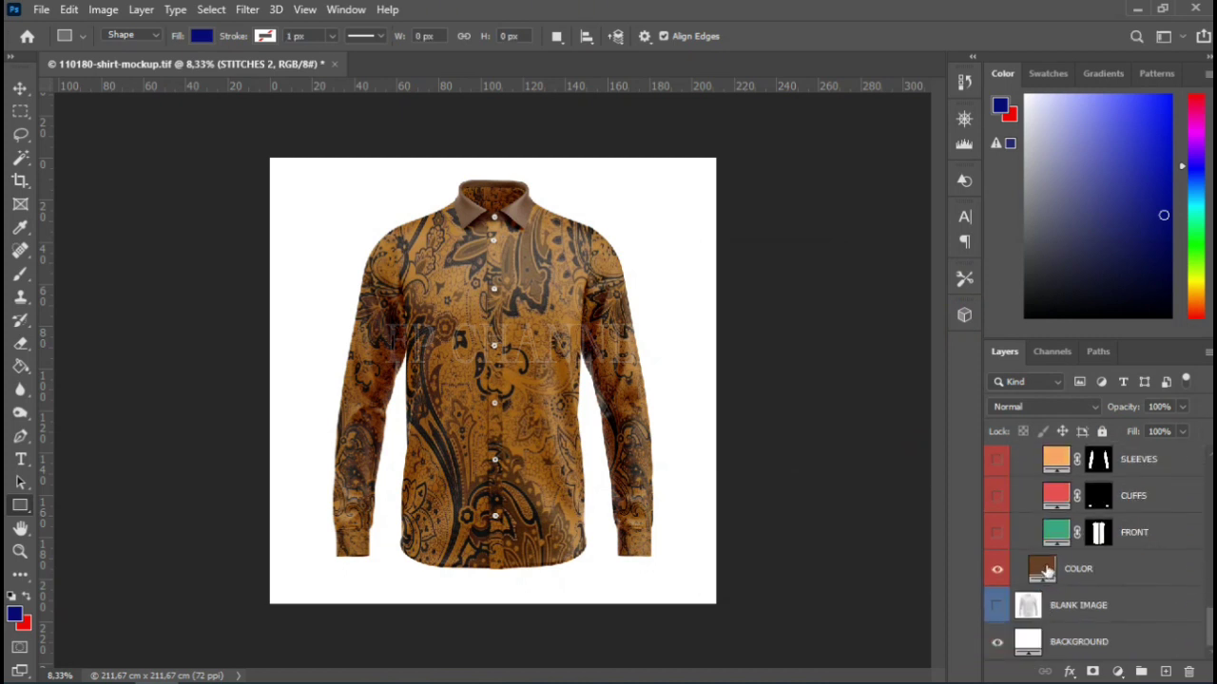
left_click(1045, 569)
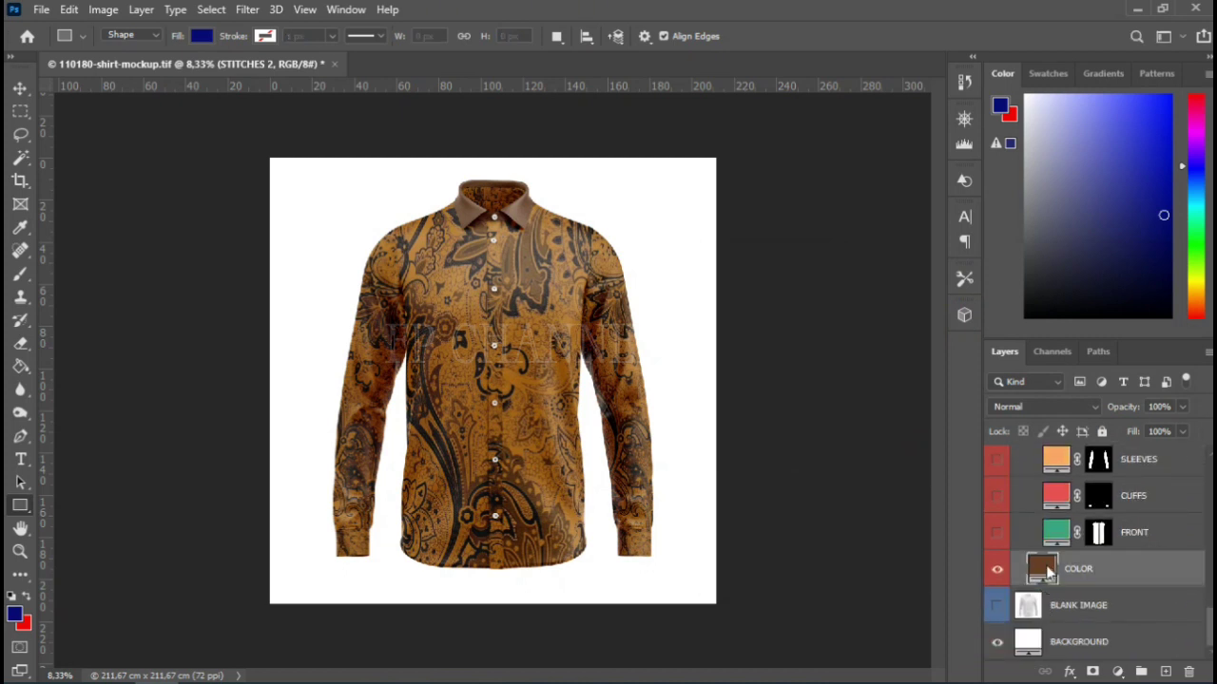
double_click(1046, 568)
left_click(1119, 292)
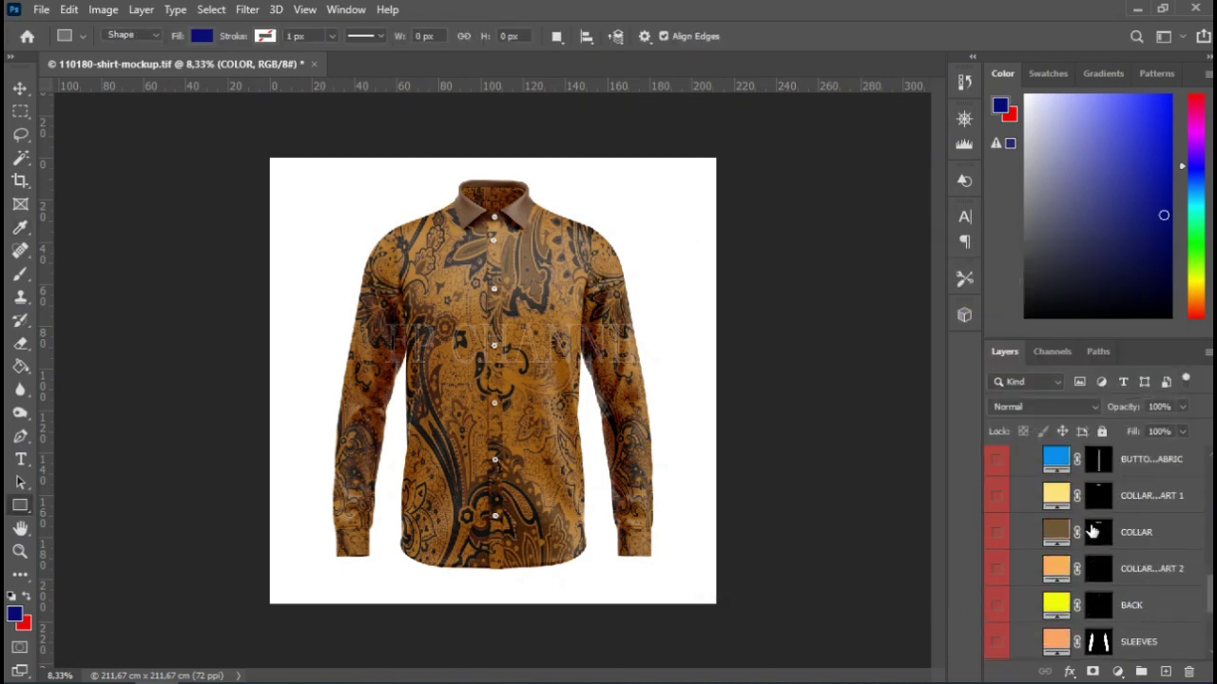
scroll(1093, 532, "up", 3)
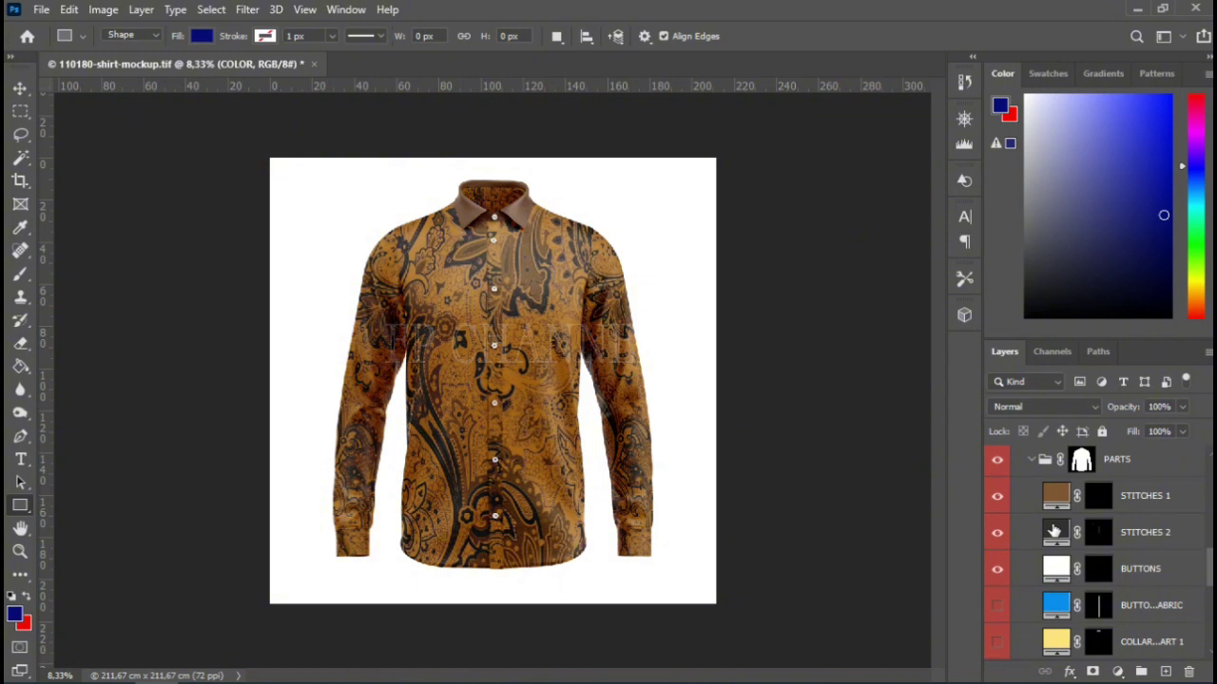
- Recolour STITCHES 2 to 664028 and STITCHES 1 brown, then collapse the PARTS group
double_click(1053, 532)
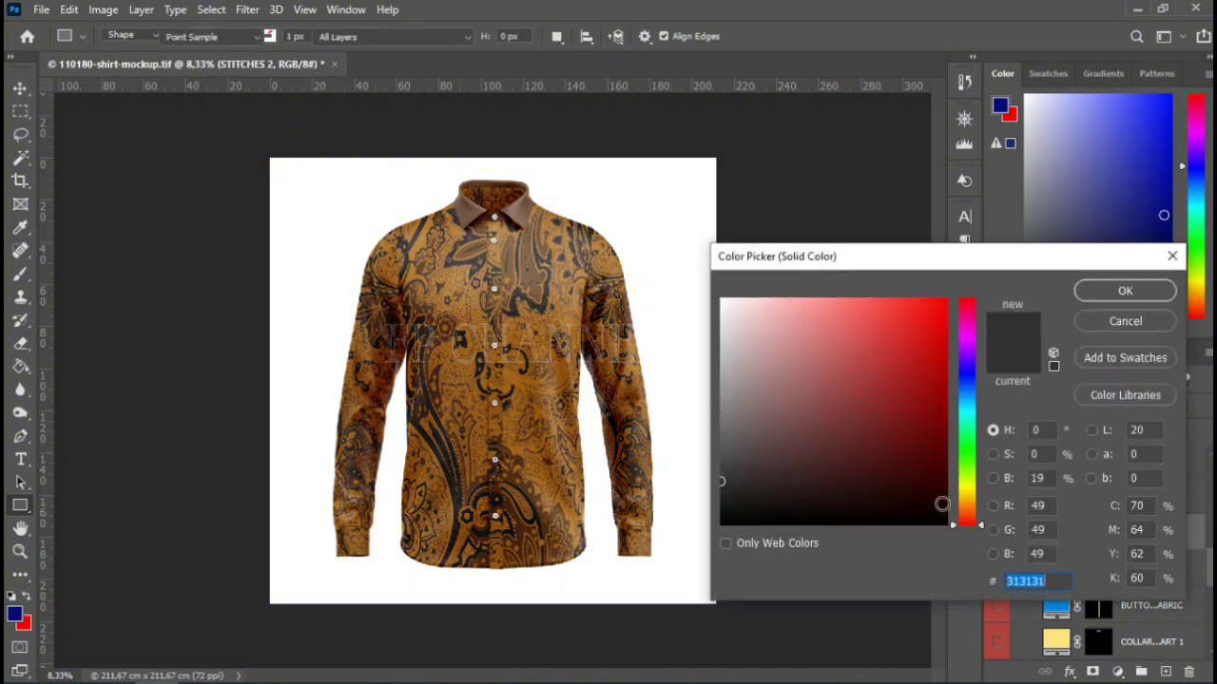
type("664028")
key("Return")
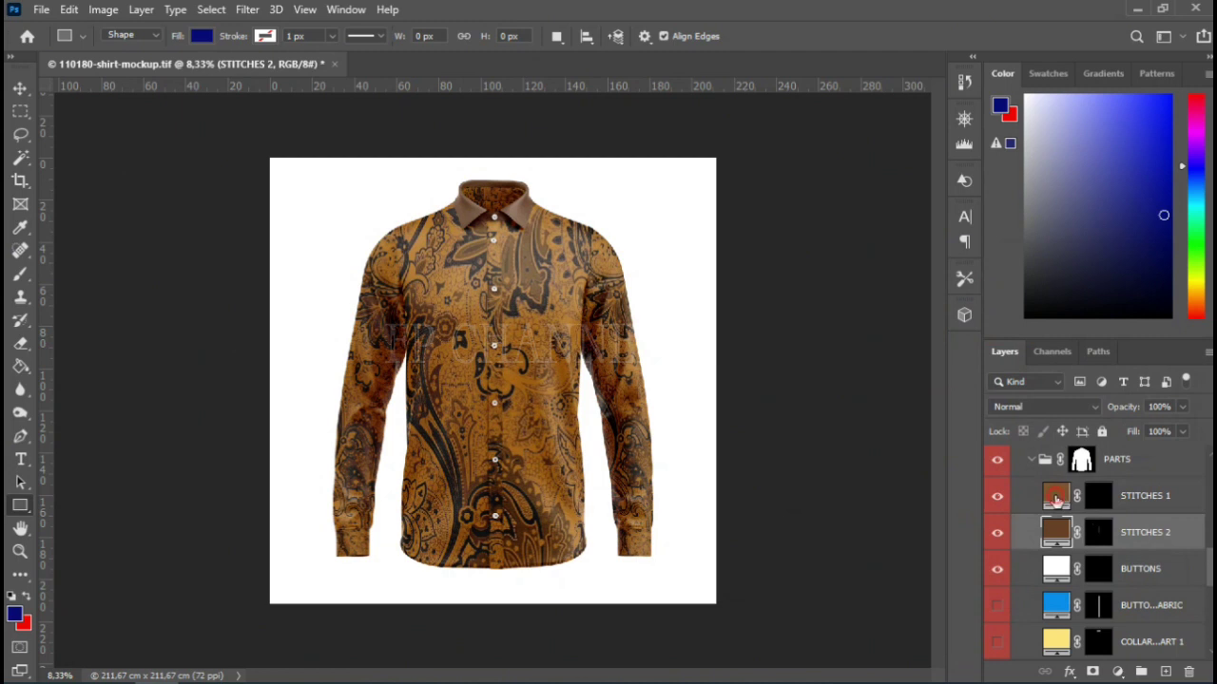
double_click(1055, 501)
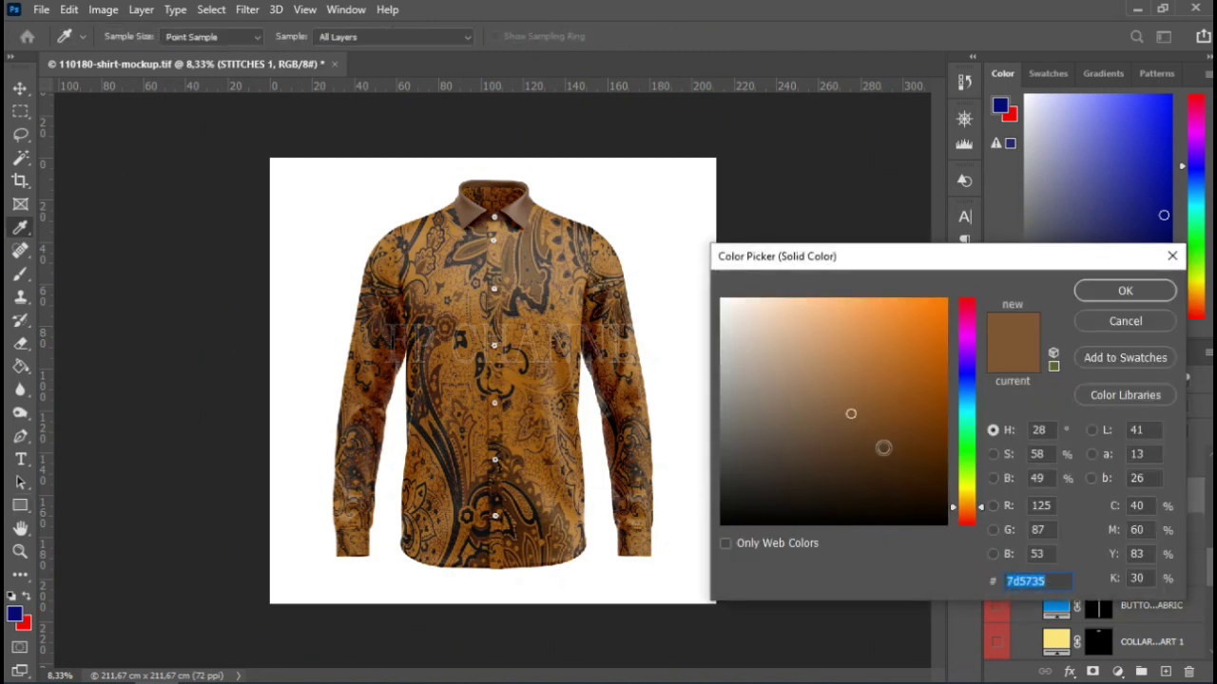
key("Return")
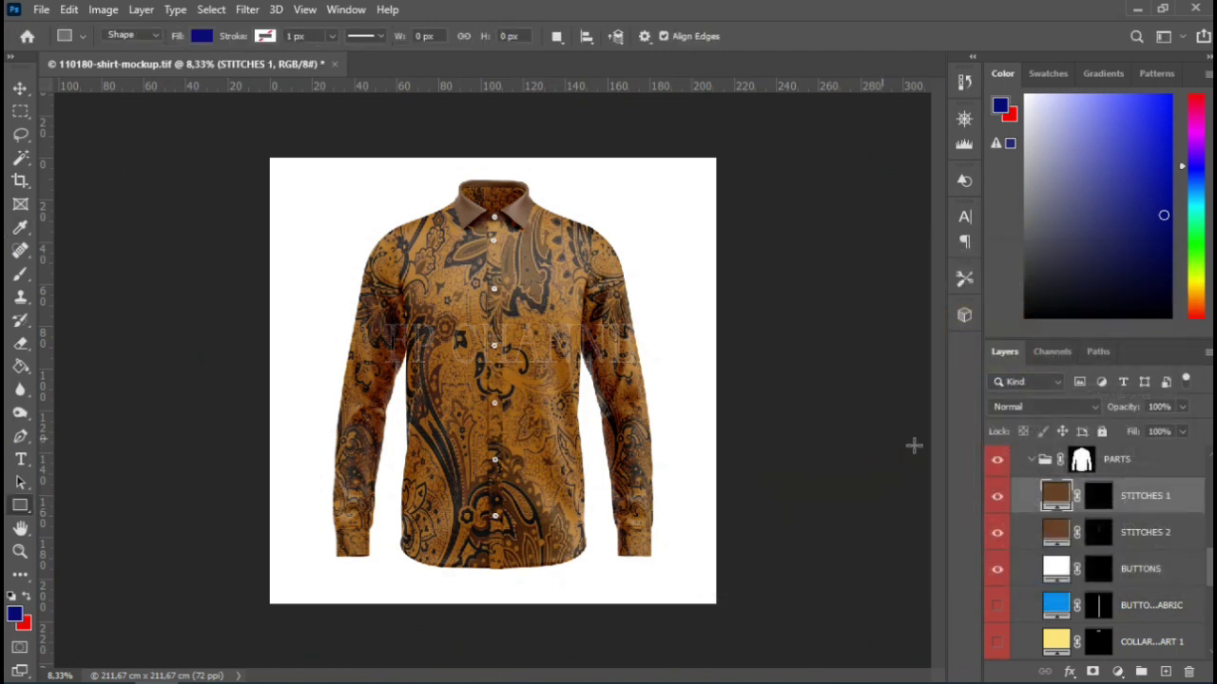
left_click(1031, 461)
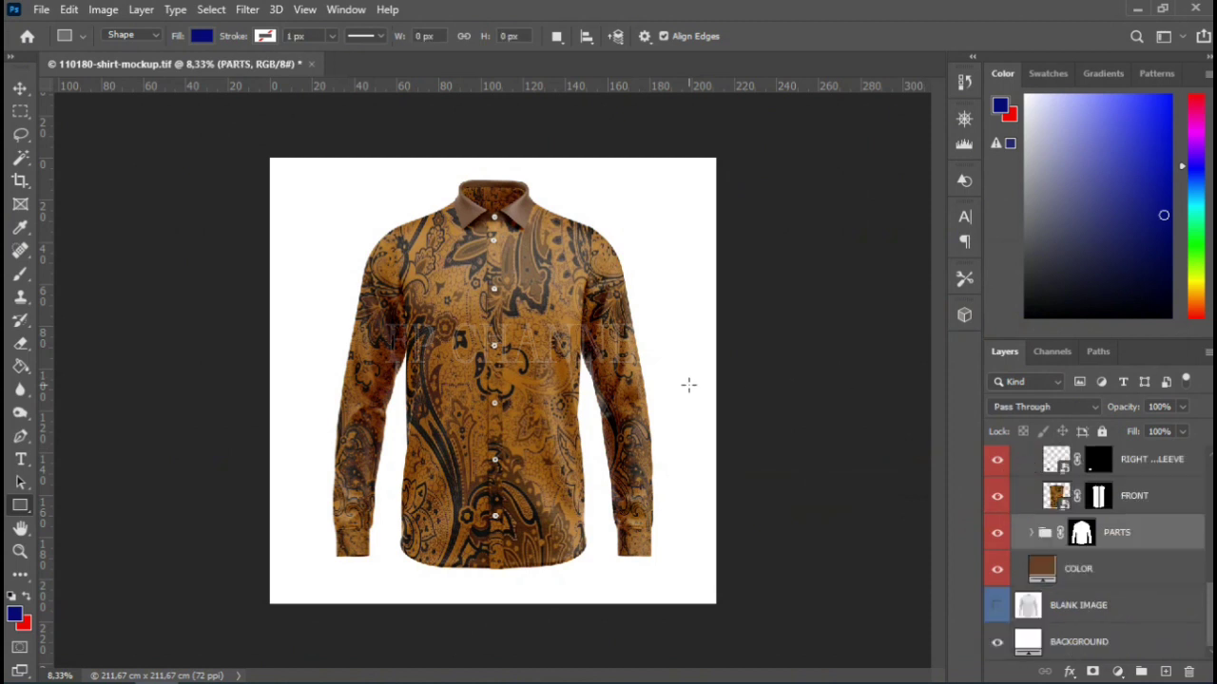
- Zoom in twice and scroll up to inspect the paisley pattern closely
key("ctrl+plus")
key("ctrl+plus")
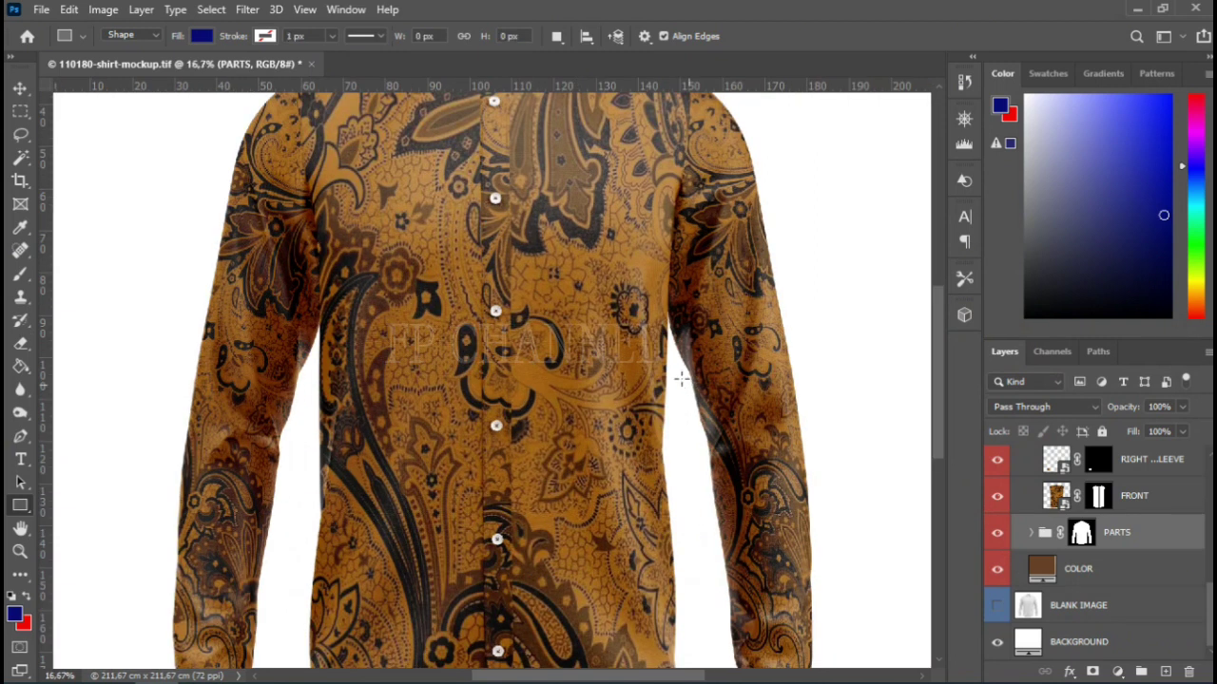
scroll(575, 283, "up", 3)
scroll(575, 283, "up", 2)
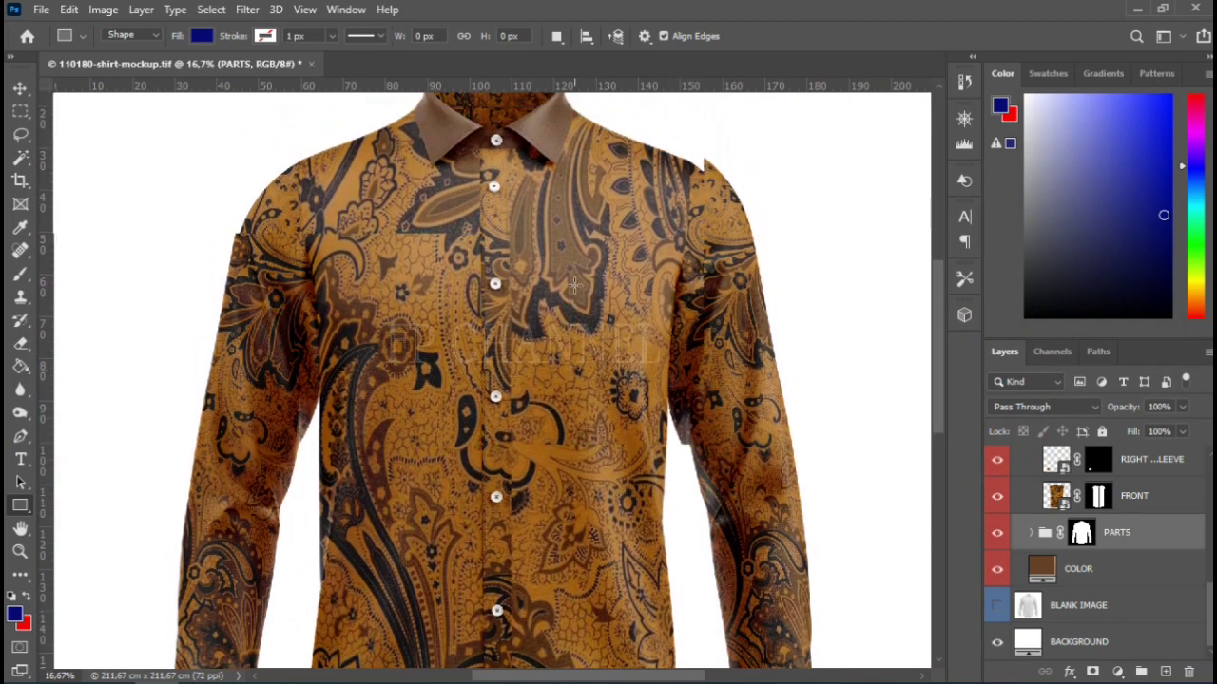
scroll(575, 284, "up", 1)
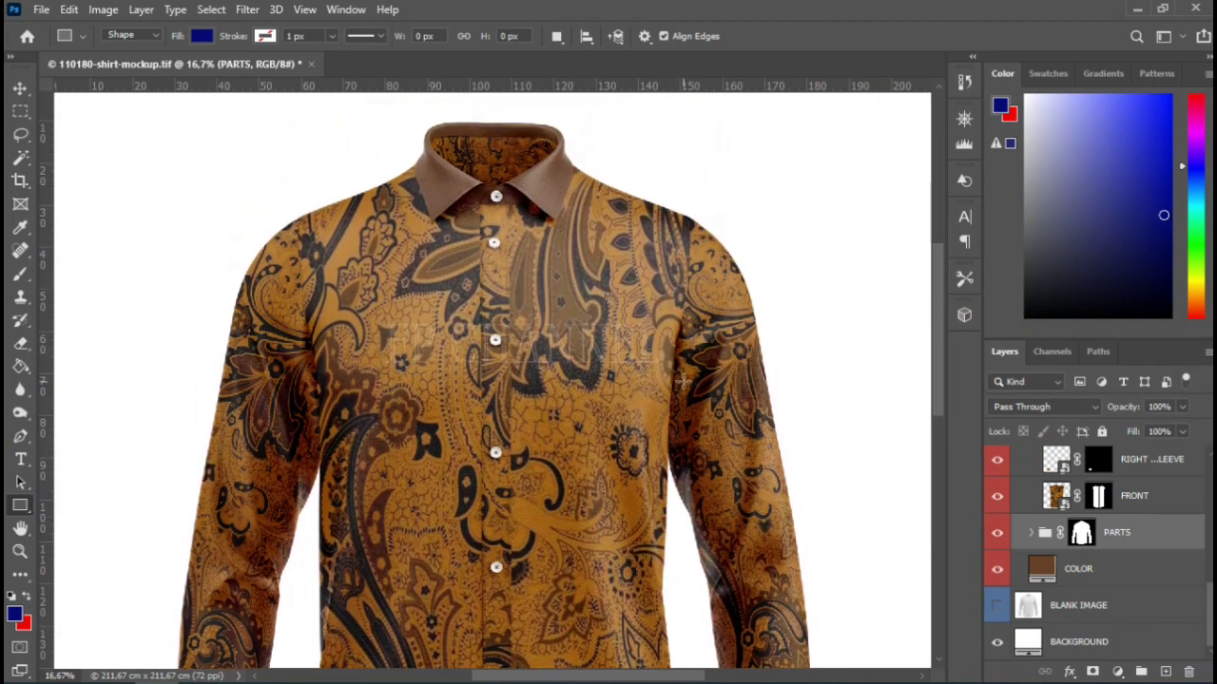
key("ctrl+plus")
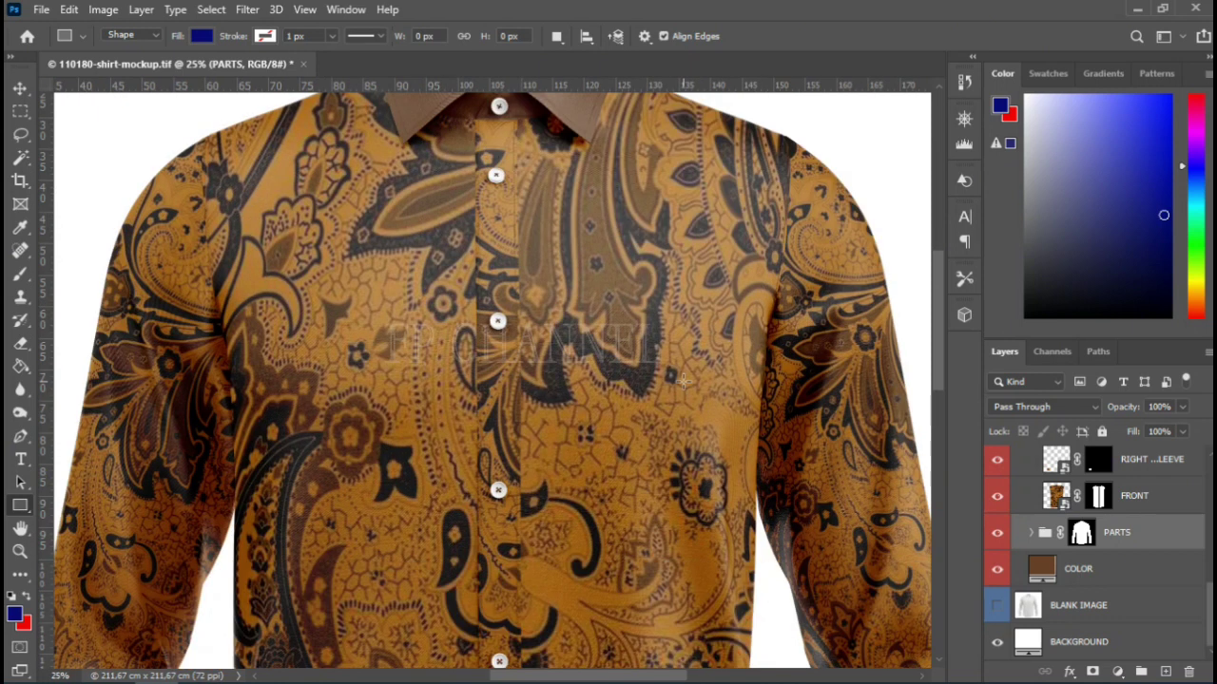
scroll(682, 380, "up", 1)
scroll(724, 385, "up", 1)
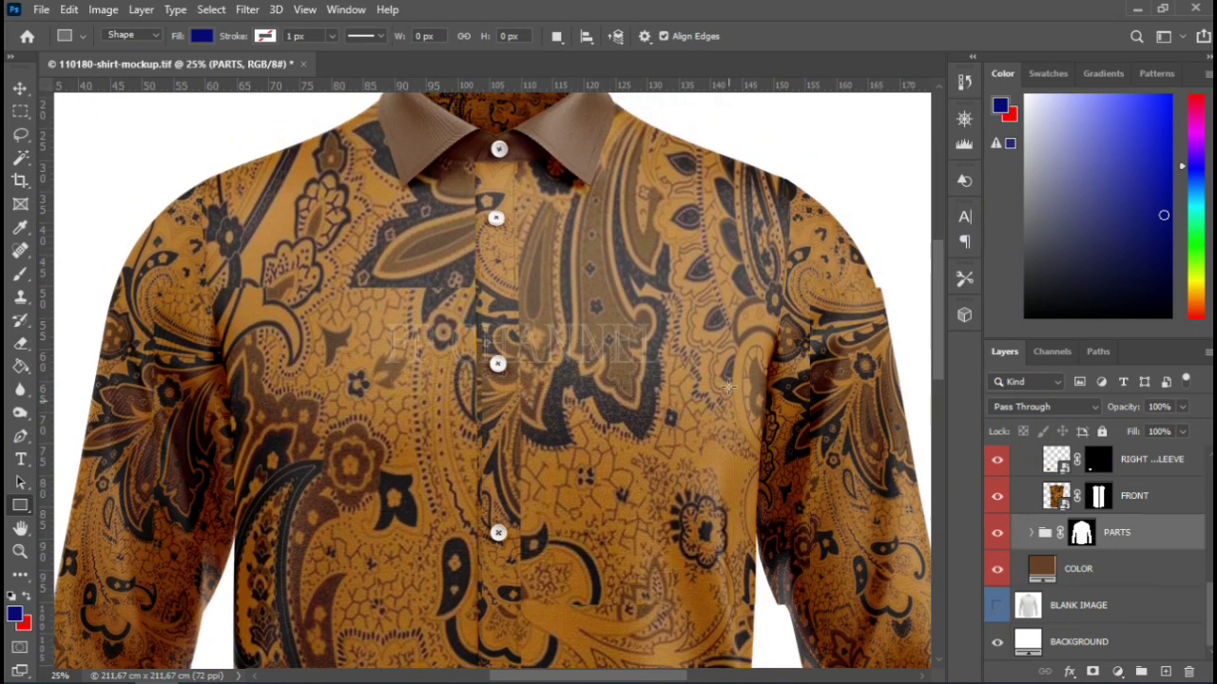
scroll(728, 385, "up", 1)
scroll(750, 392, "up", 1)
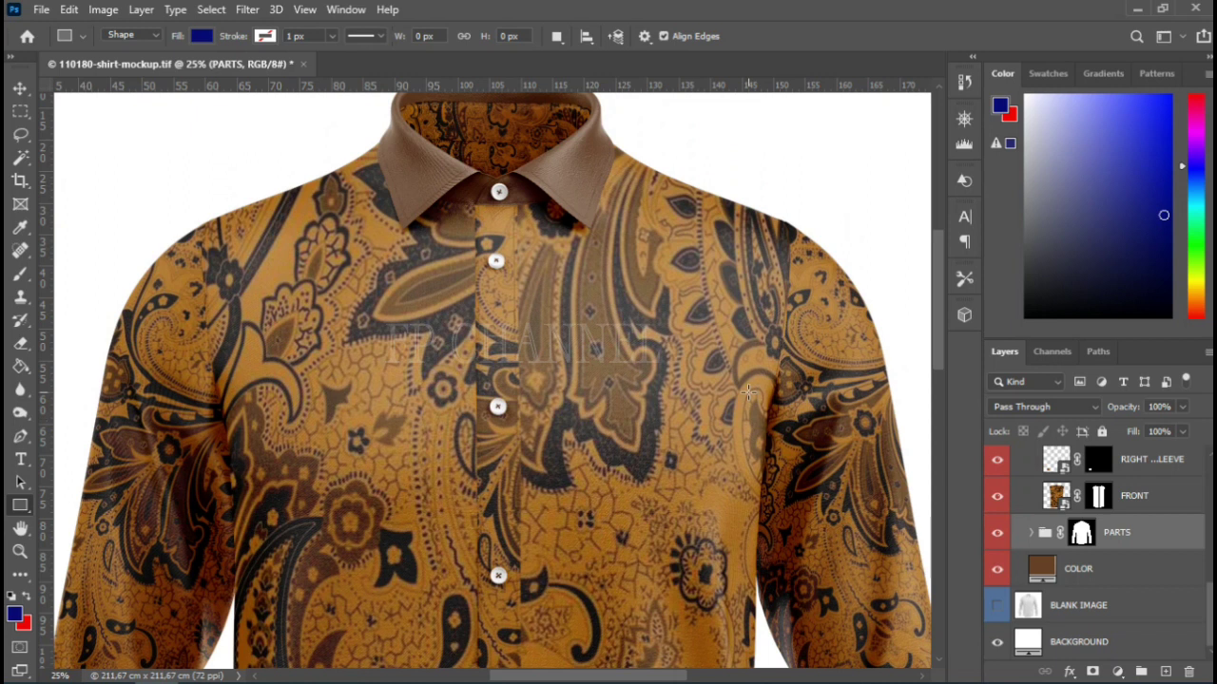
scroll(749, 392, "up", 1)
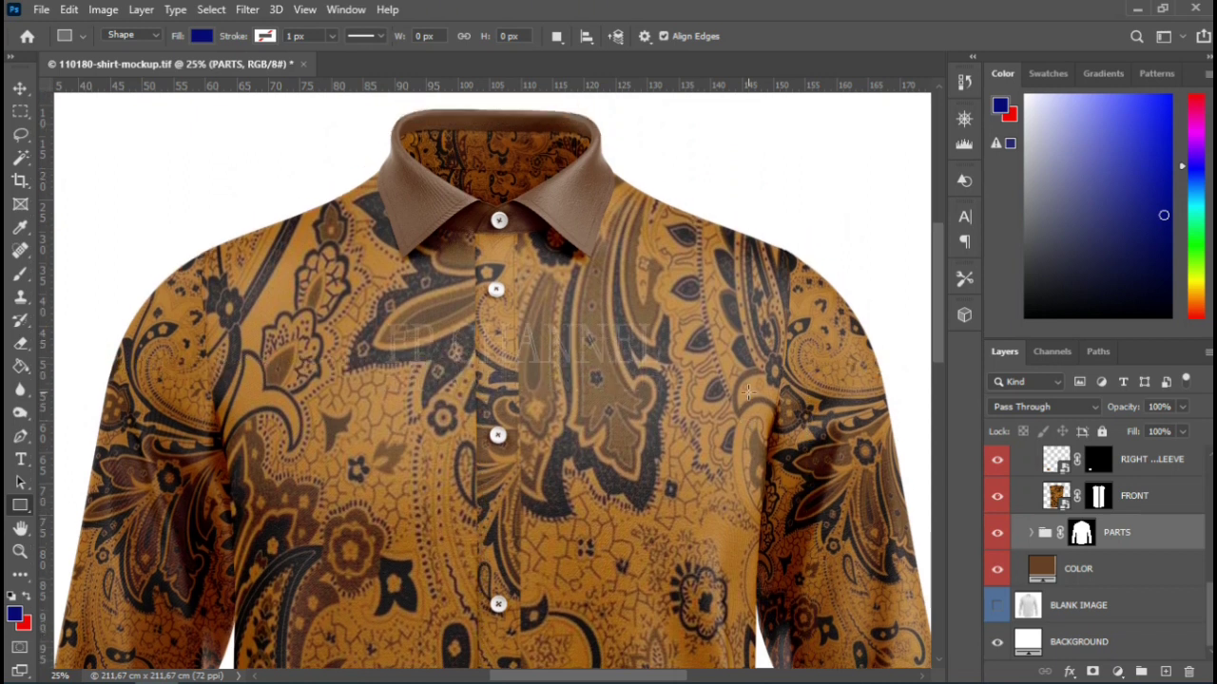
- Scroll back down and zoom out twice to see the whole shirt
scroll(749, 391, "down", 2)
scroll(749, 391, "down", 1)
scroll(749, 392, "down", 1)
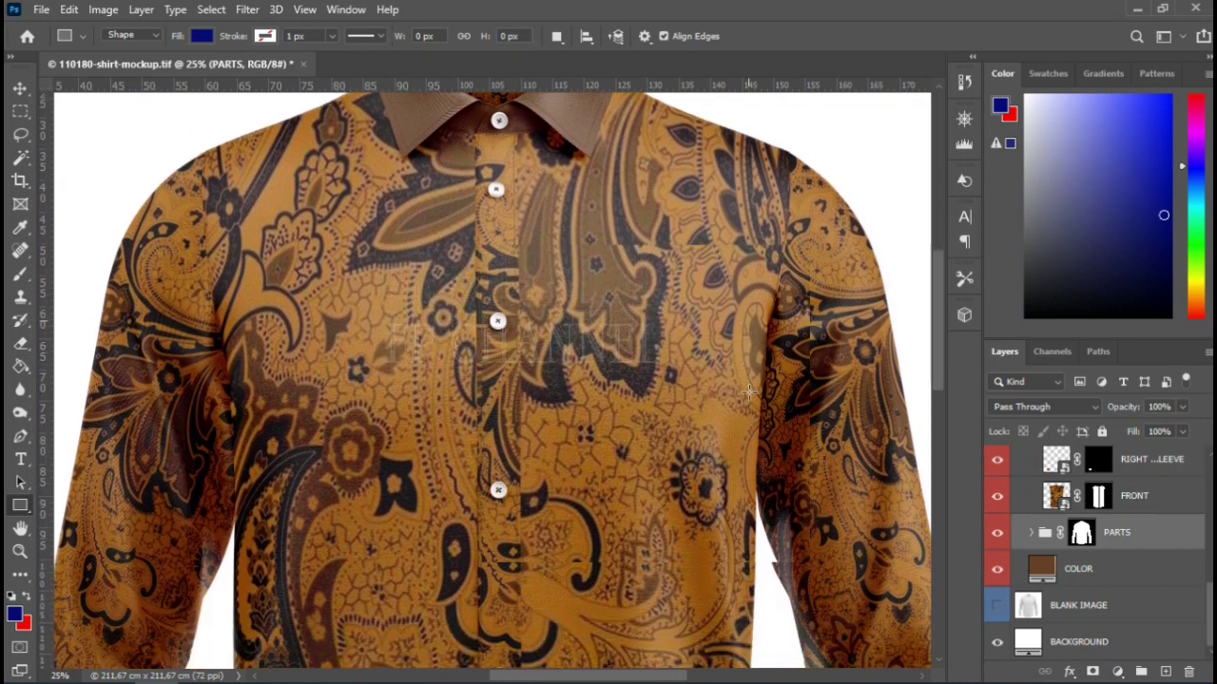
scroll(750, 392, "down", 2)
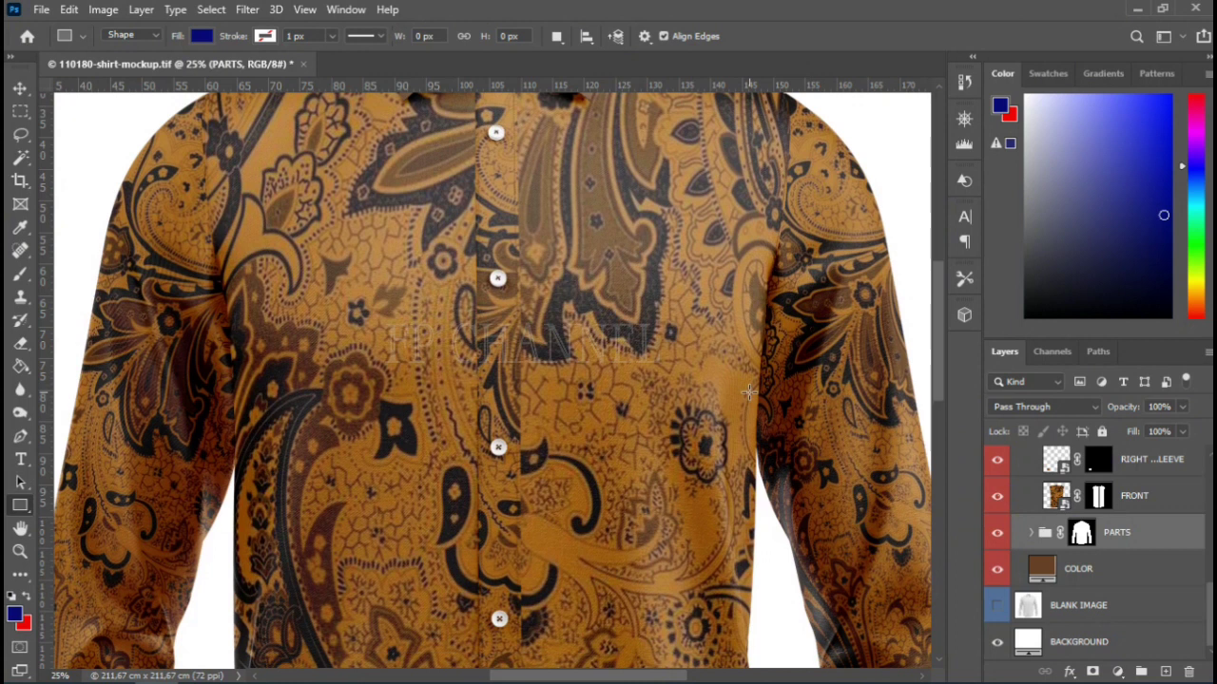
key("ctrl+minus")
key("ctrl+minus")
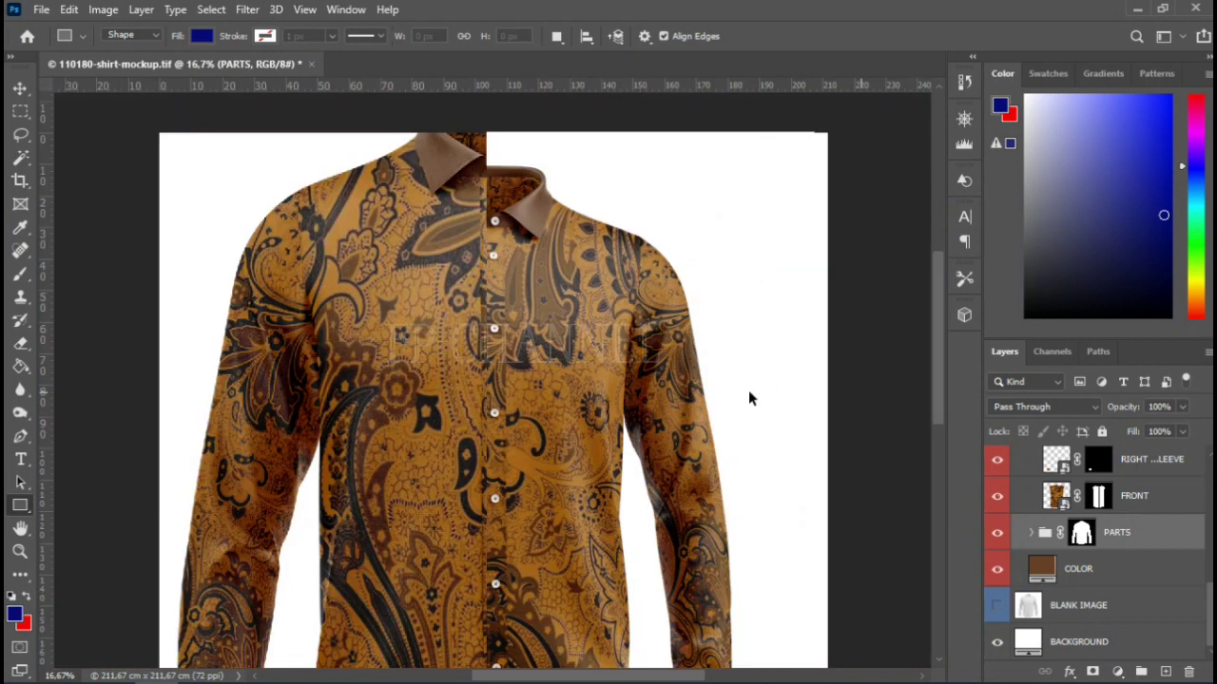
key("ctrl+minus")
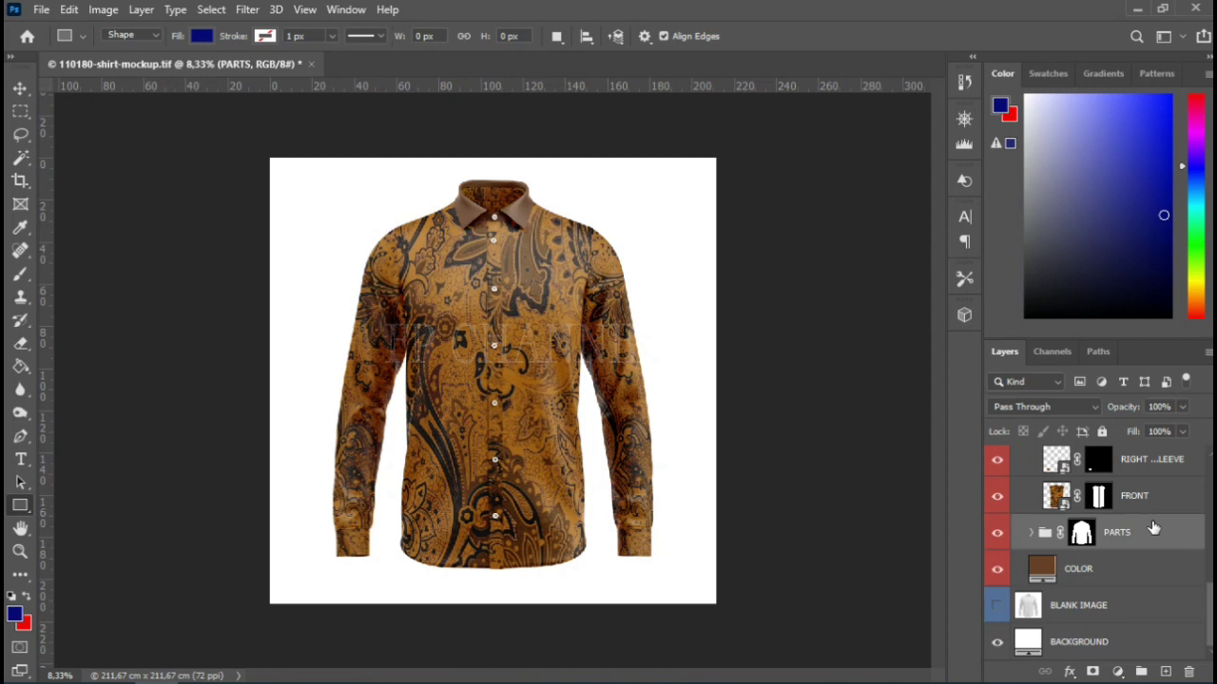
- Collapse SMARTS and turn on the POCKET group so the pocket shows on the chest
scroll(1152, 513, "up", 3)
scroll(1131, 521, "up", 3)
scroll(1103, 528, "up", 3)
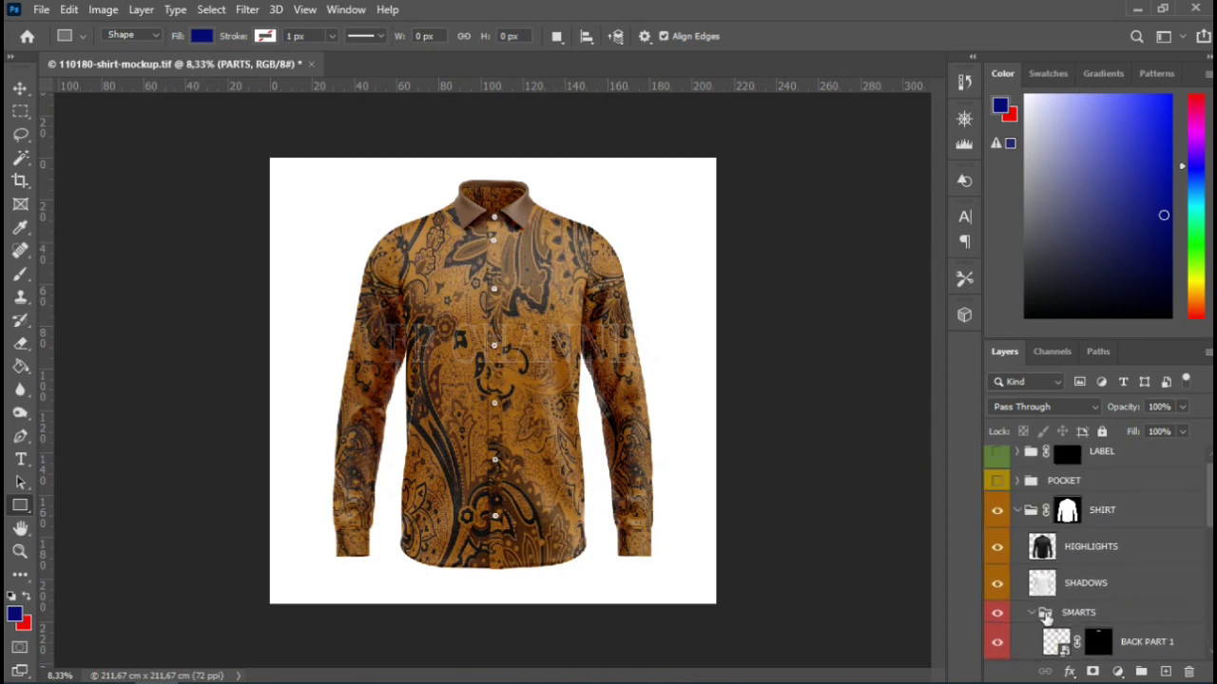
left_click(1032, 613)
left_click(997, 481)
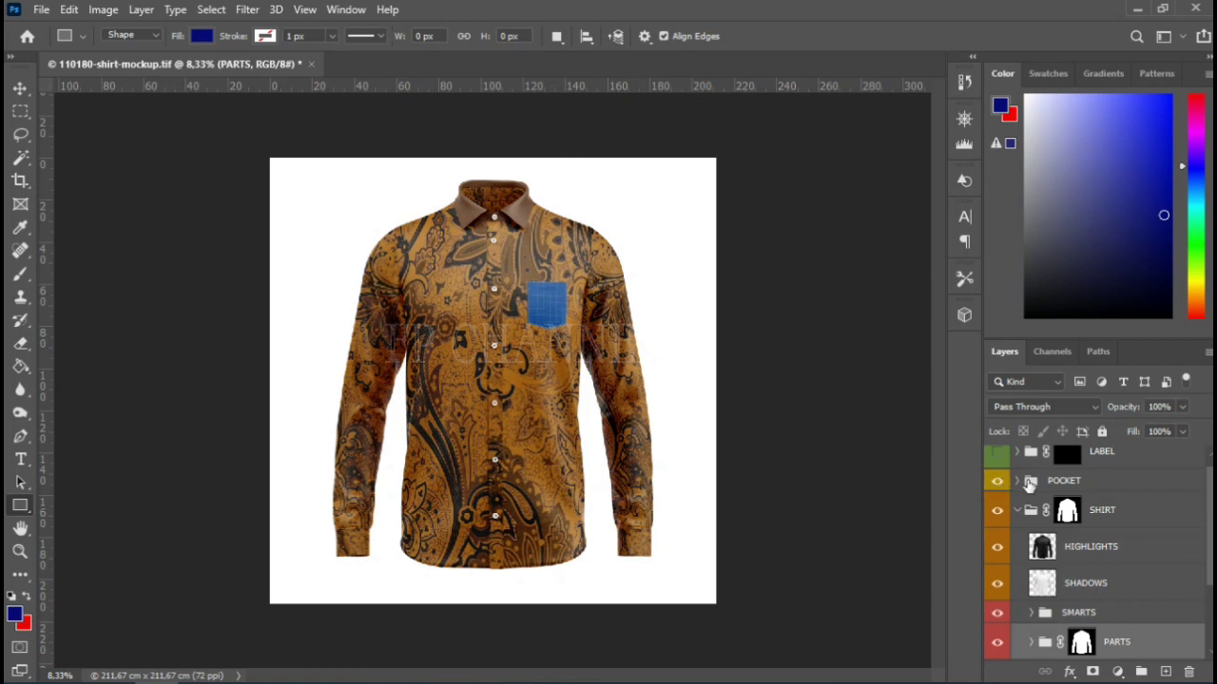
left_click(1017, 480)
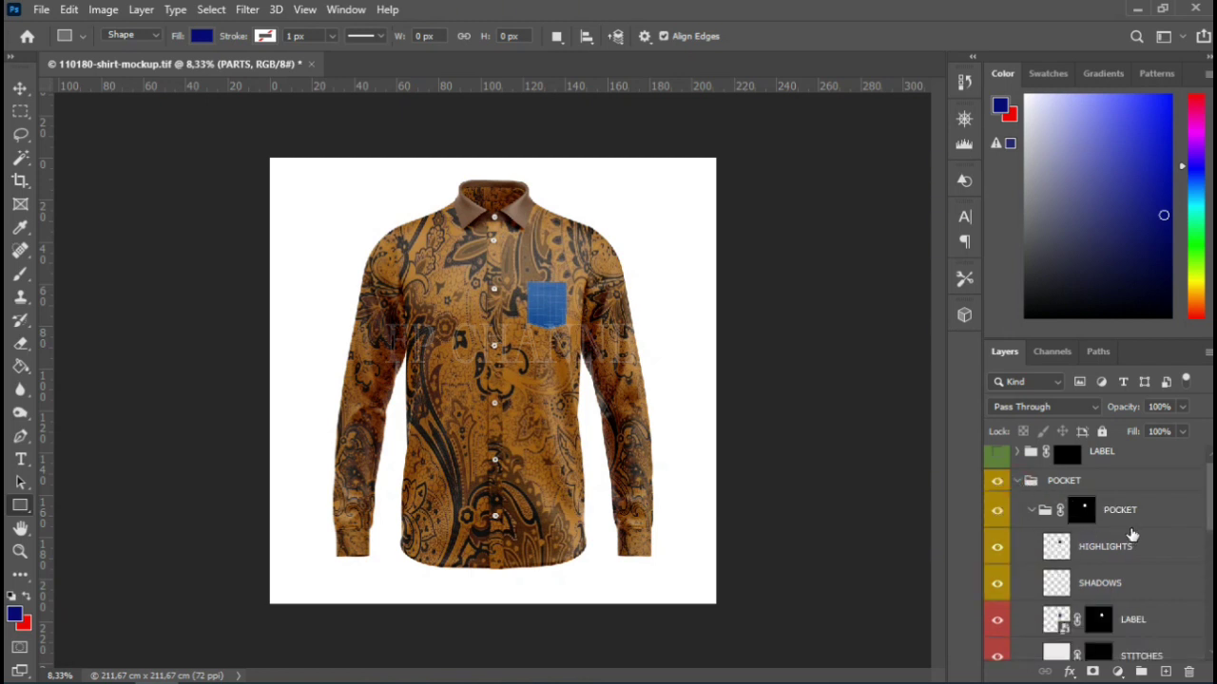
- Toggle the POCKET SHADOW layer off and back on to check it
scroll(1136, 544, "down", 1)
scroll(1136, 546, "down", 1)
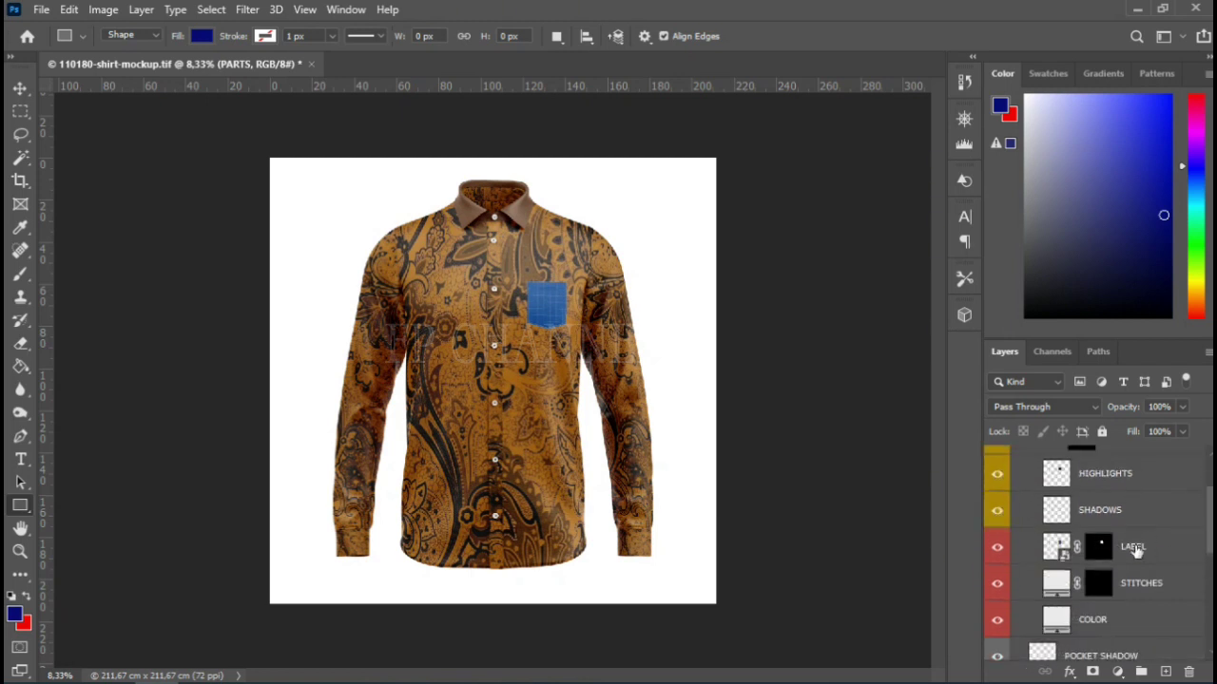
scroll(1129, 534, "up", 2)
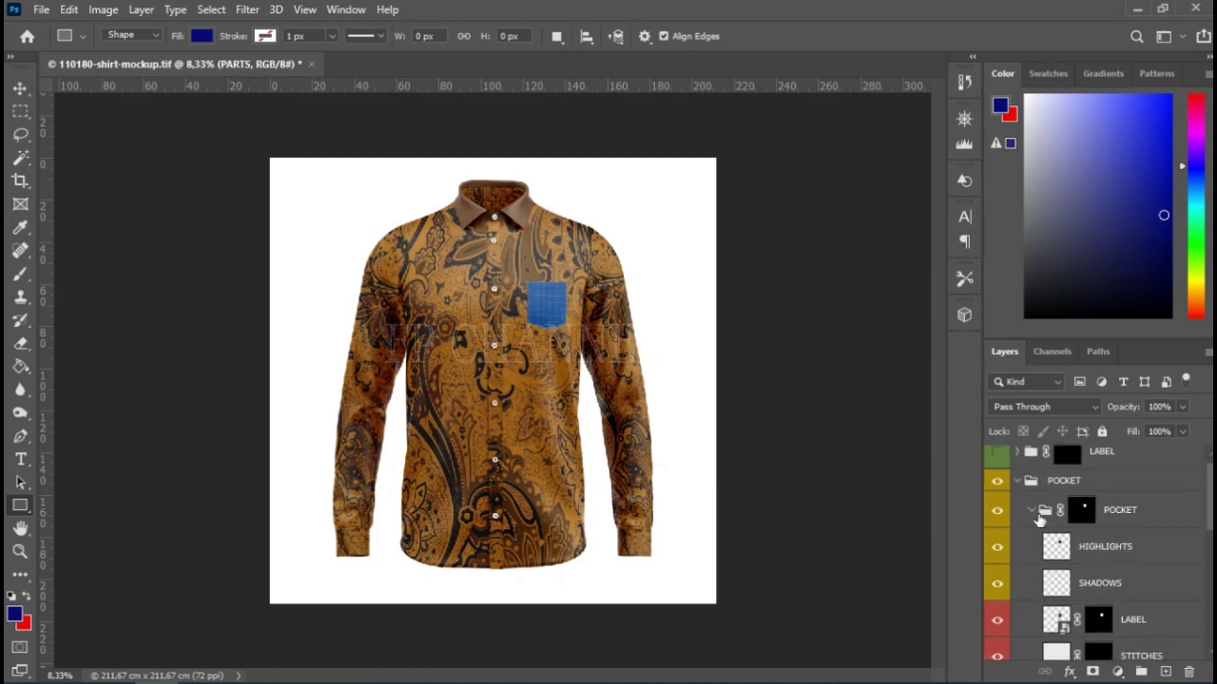
left_click(1032, 510)
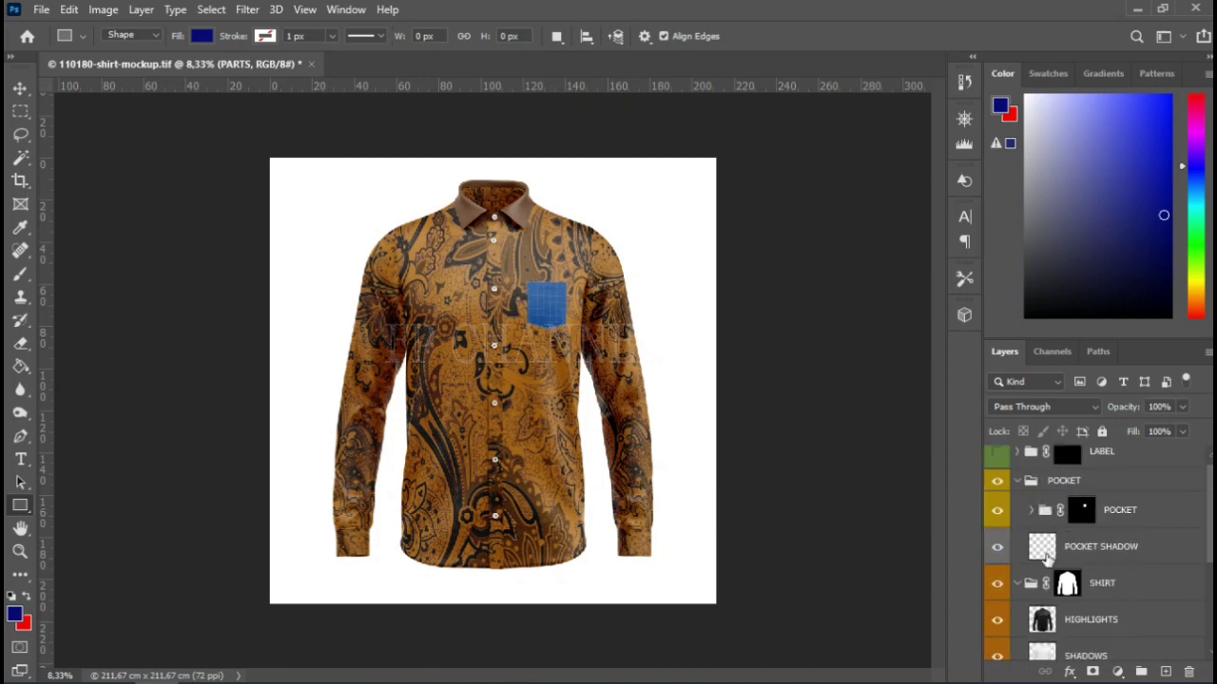
left_click(997, 548)
left_click(996, 549)
- Inspect the nested POCKET group, toggling the blue pocket's visibility off and on
left_click(1034, 512)
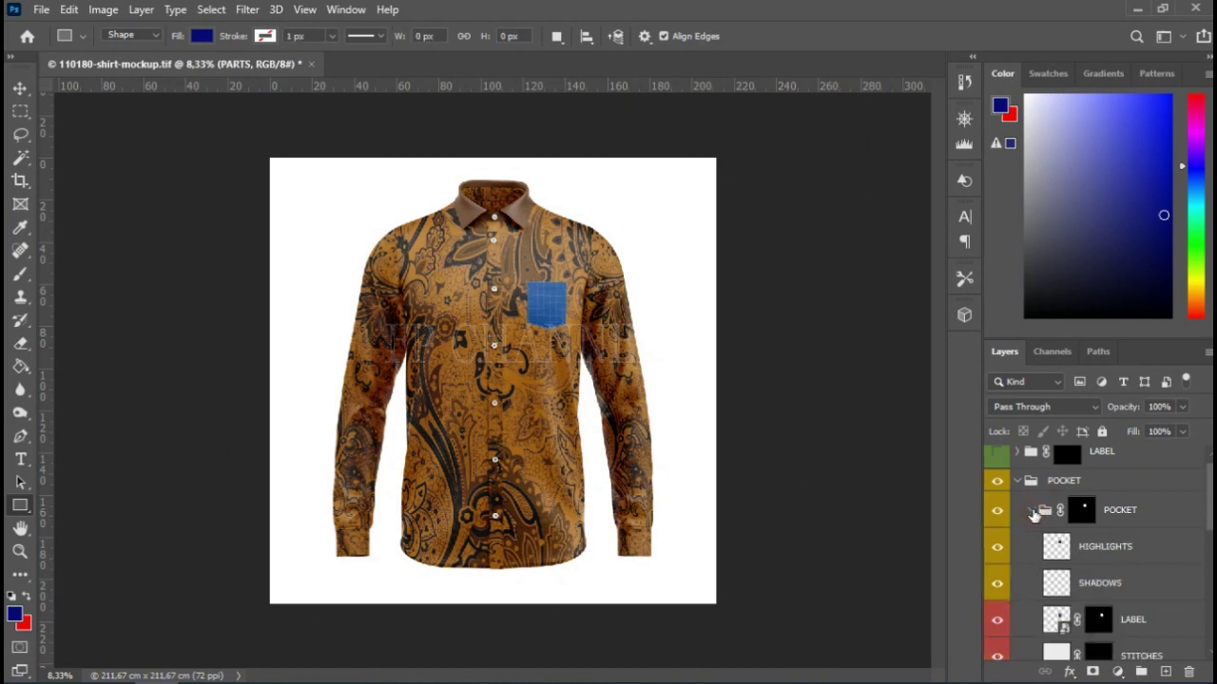
scroll(1105, 590, "down", 1)
scroll(1141, 583, "down", 1)
scroll(1143, 582, "up", 1)
scroll(1154, 554, "up", 1)
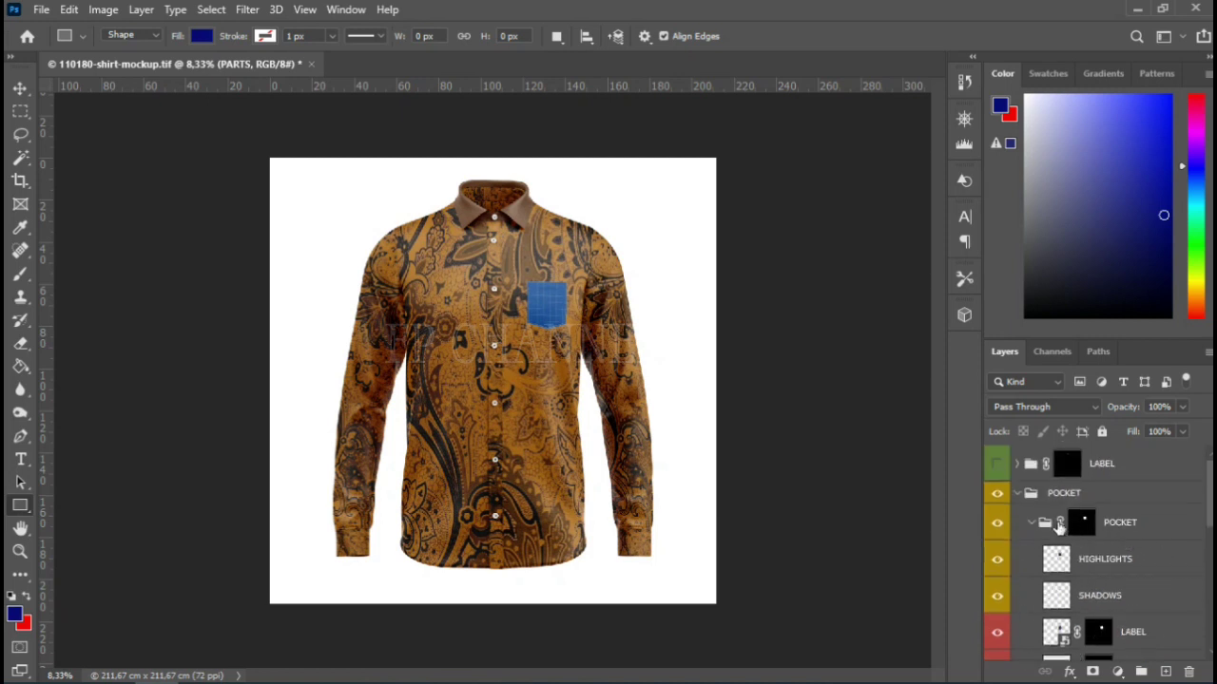
left_click(1084, 523)
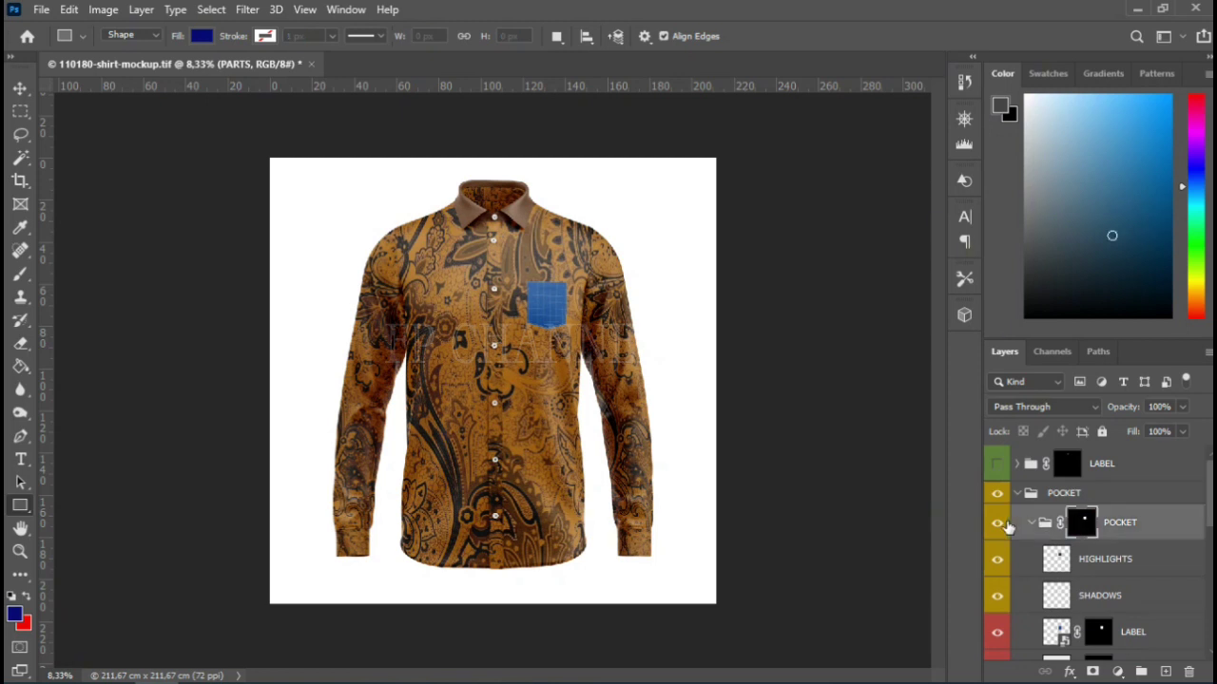
left_click(997, 523)
left_click(997, 523)
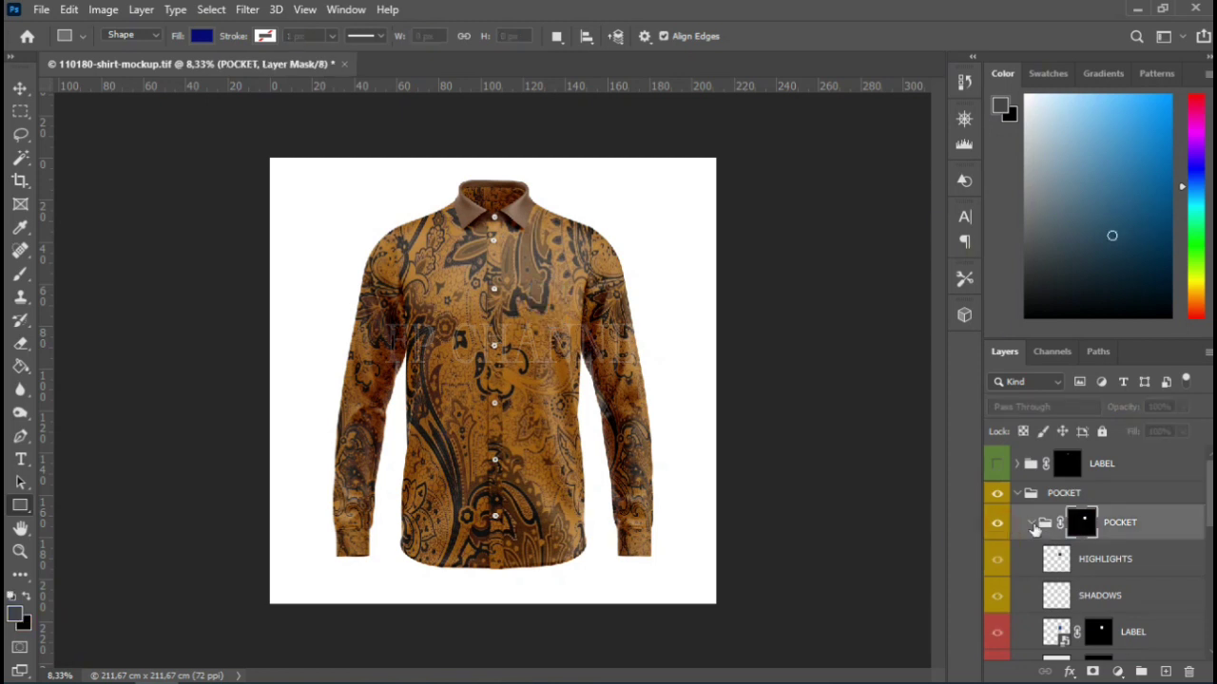
left_click(1032, 524)
left_click(1033, 524)
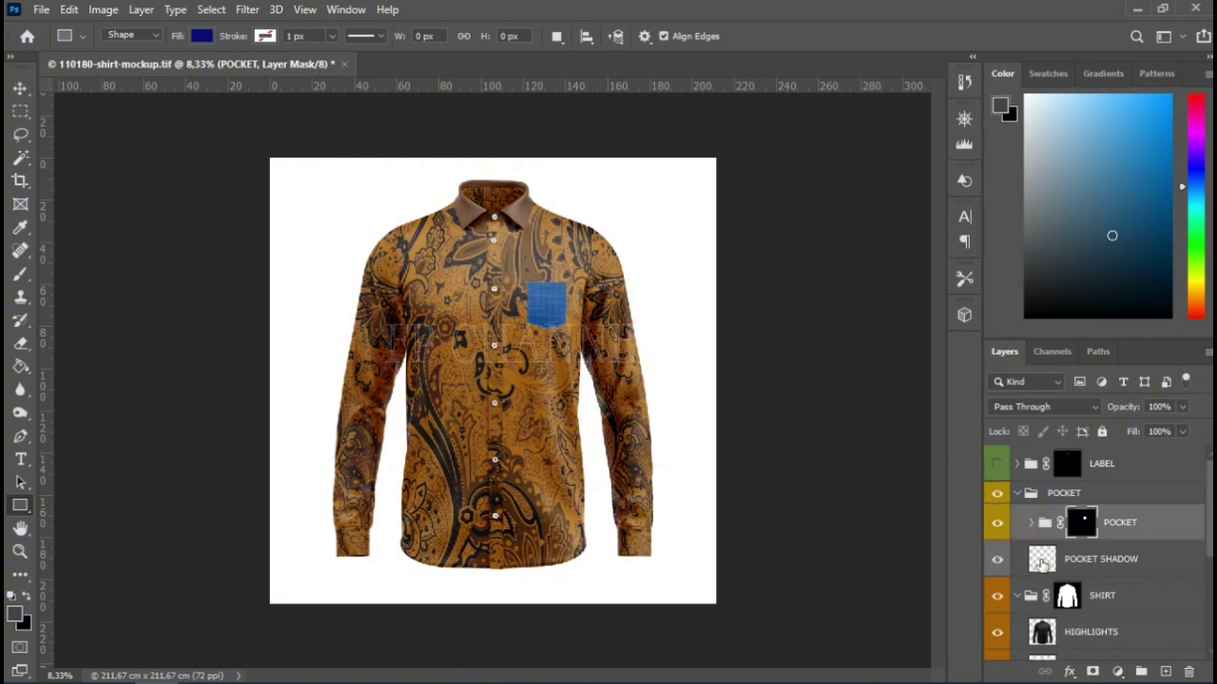
left_click(1031, 524)
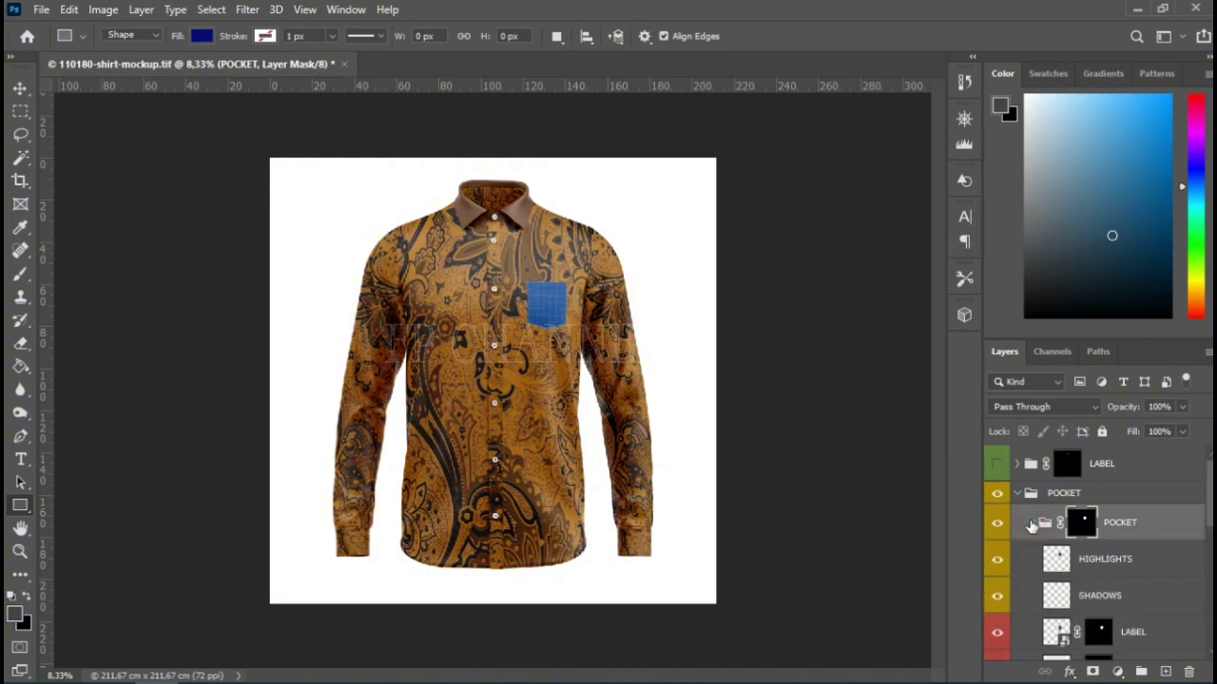
left_click(1033, 525)
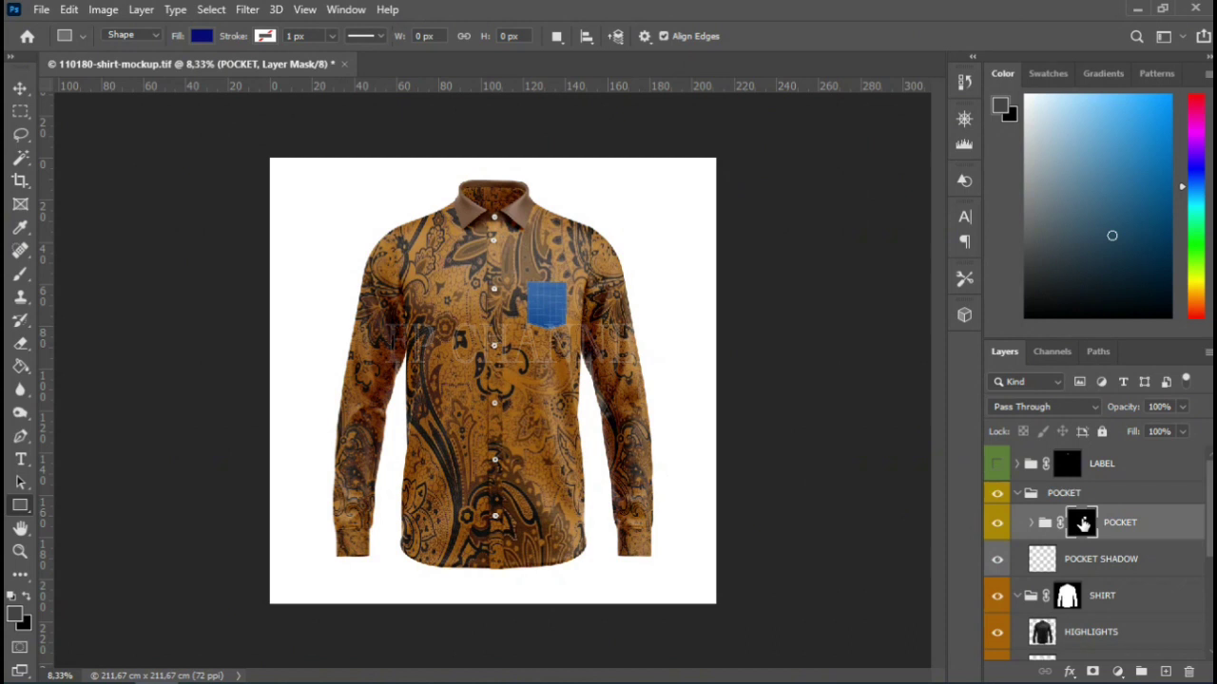
- Re-show the blue pocket and turn its HIGHLIGHTS layer back on
left_click(997, 523)
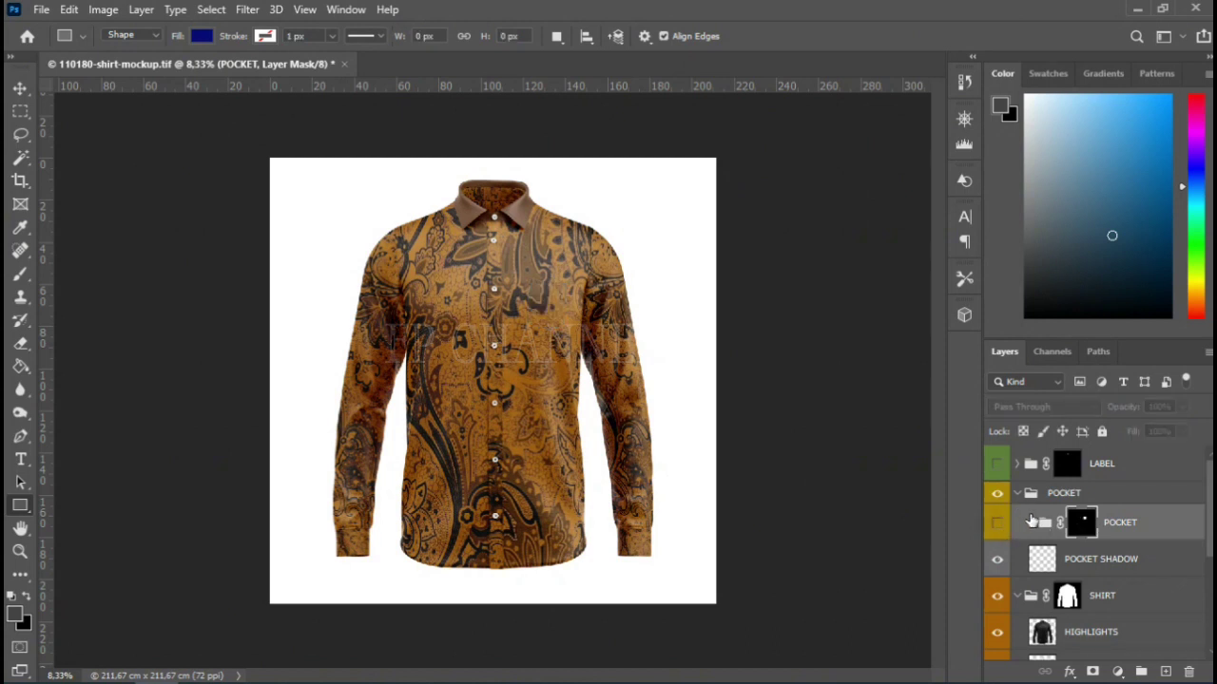
left_click(1032, 524)
left_click(997, 523)
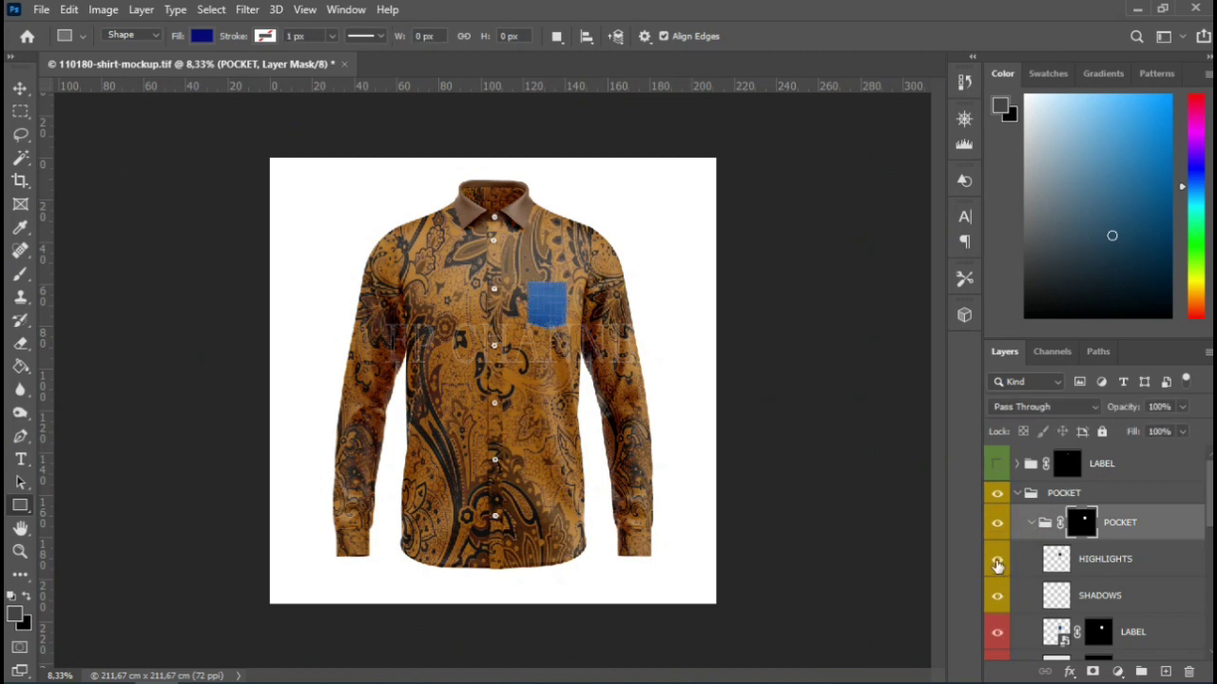
left_click(1056, 562)
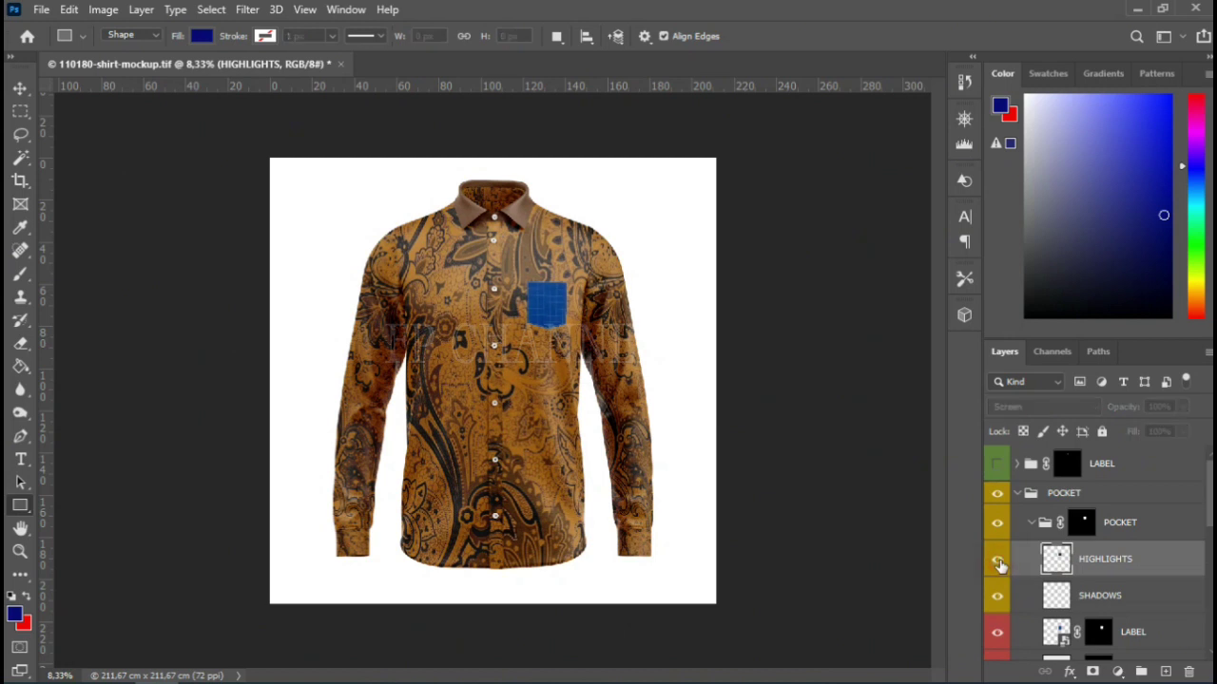
left_click(997, 562)
- Toggle the pocket's LABEL design off and back on to check it
scroll(1002, 600, "down", 2)
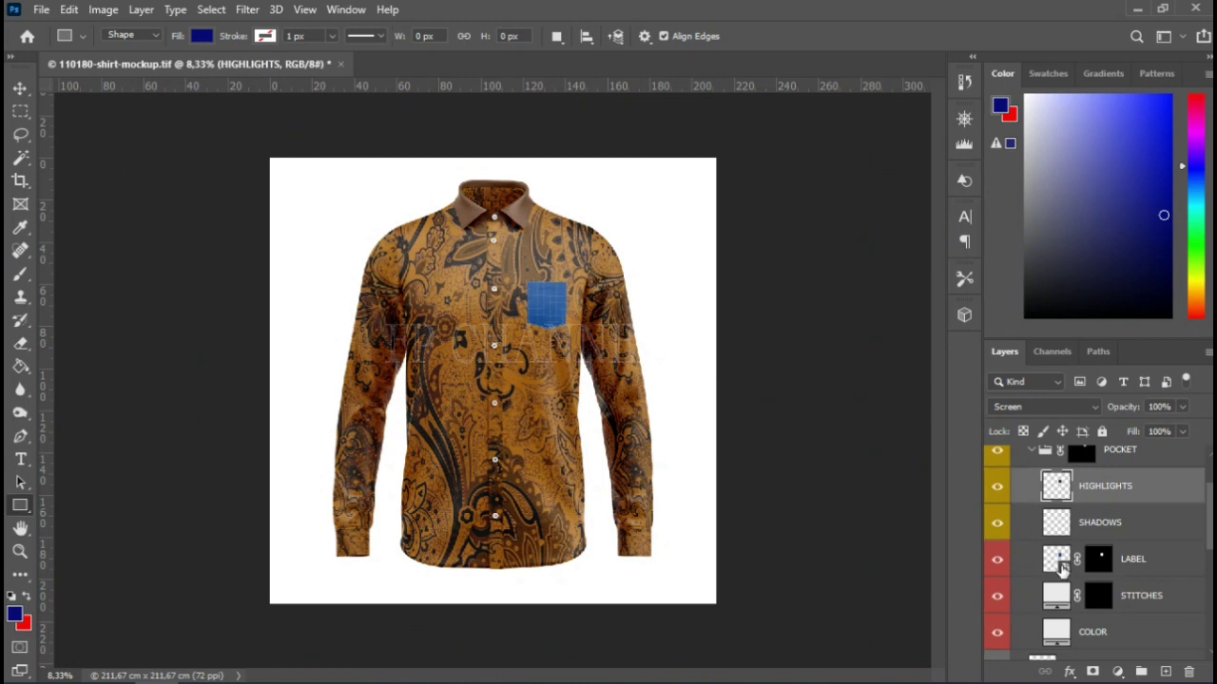
left_click(997, 562)
left_click(998, 562)
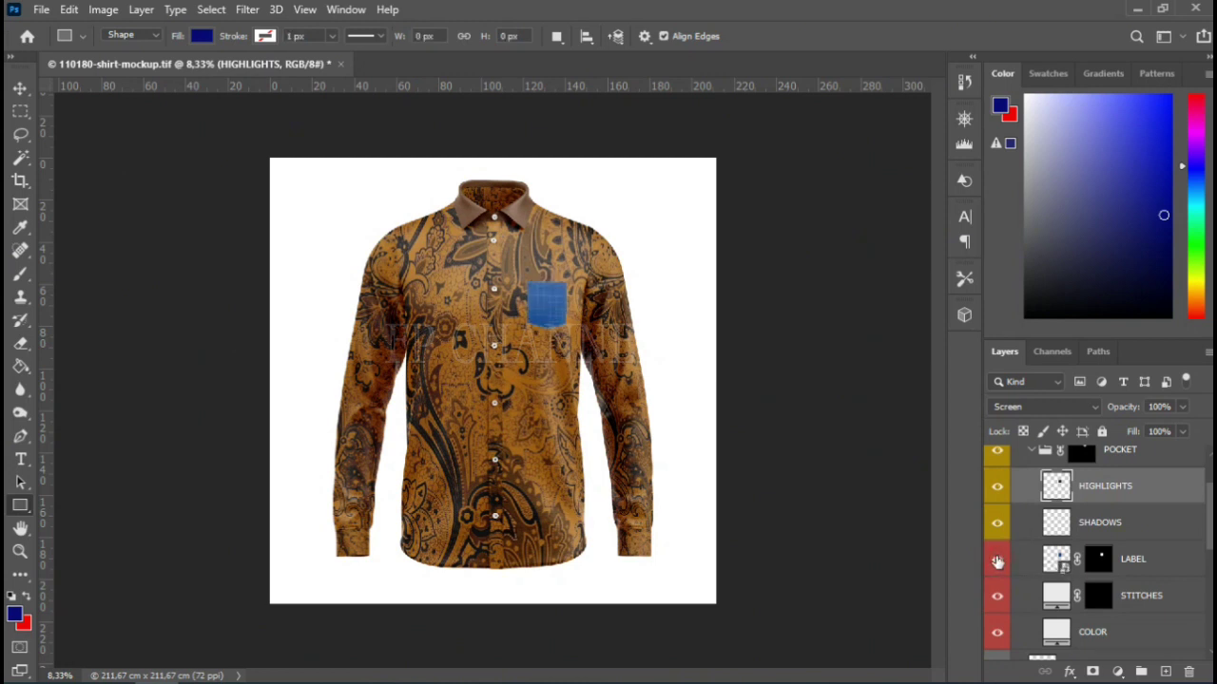
- Open the LABEL smart object and place-embed the brown paisley pattern image
double_click(1065, 565)
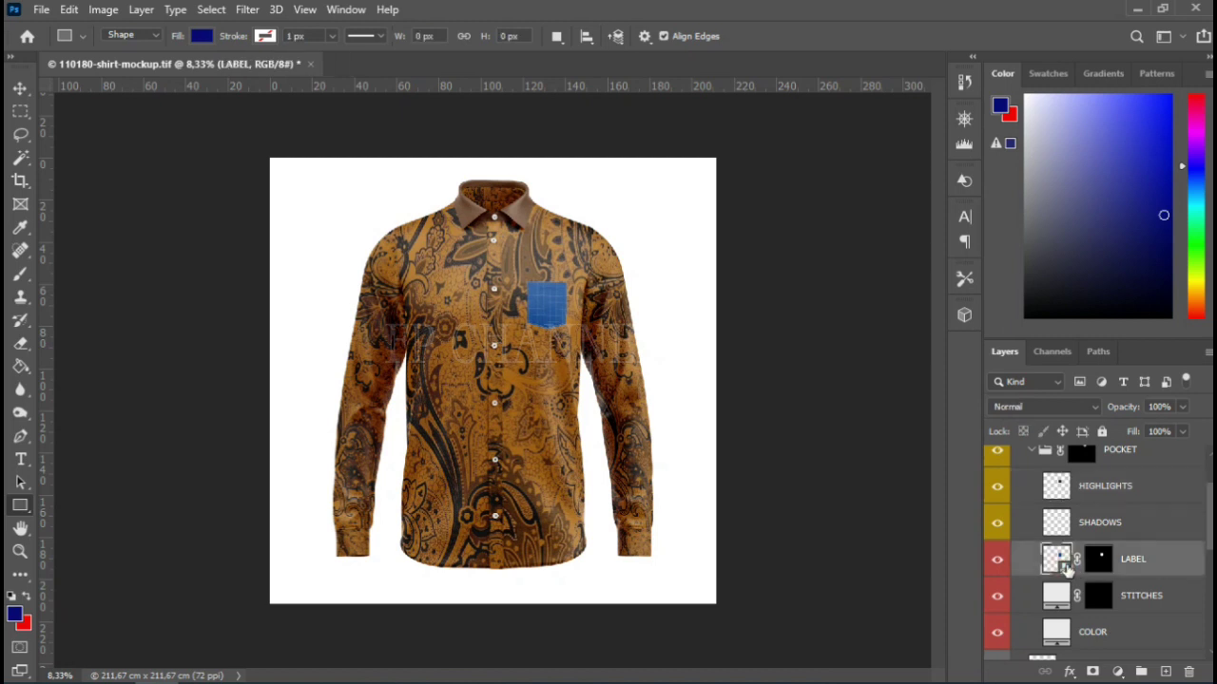
left_click(42, 10)
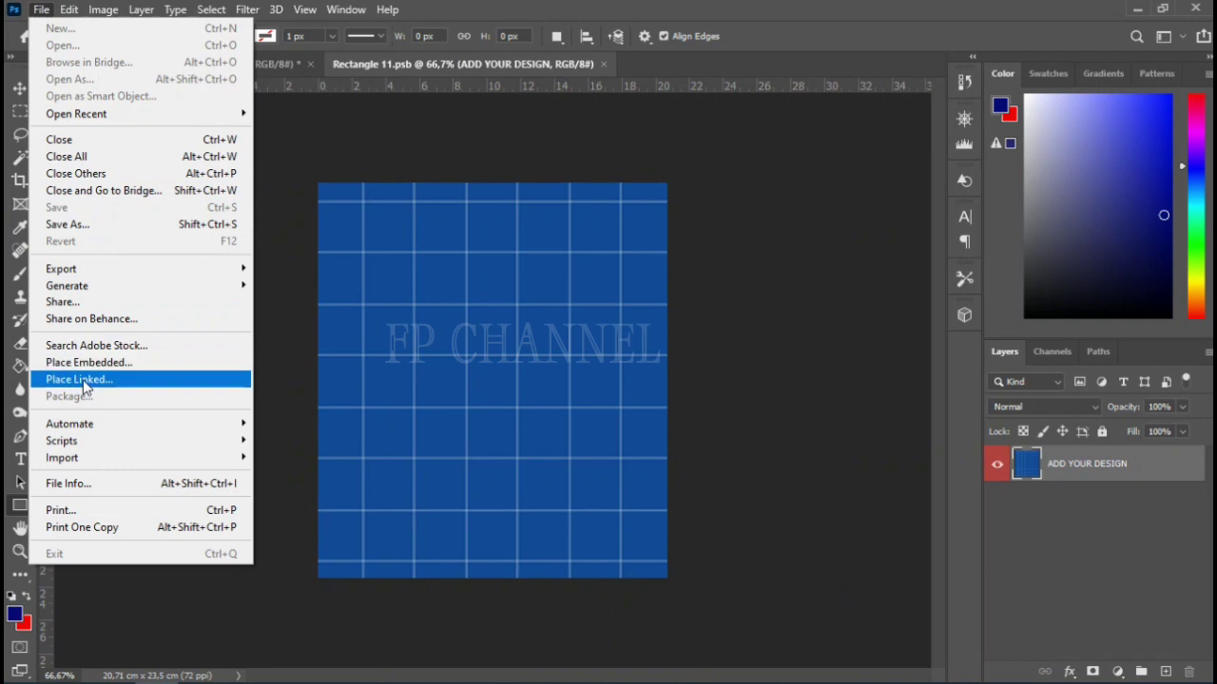
left_click(80, 362)
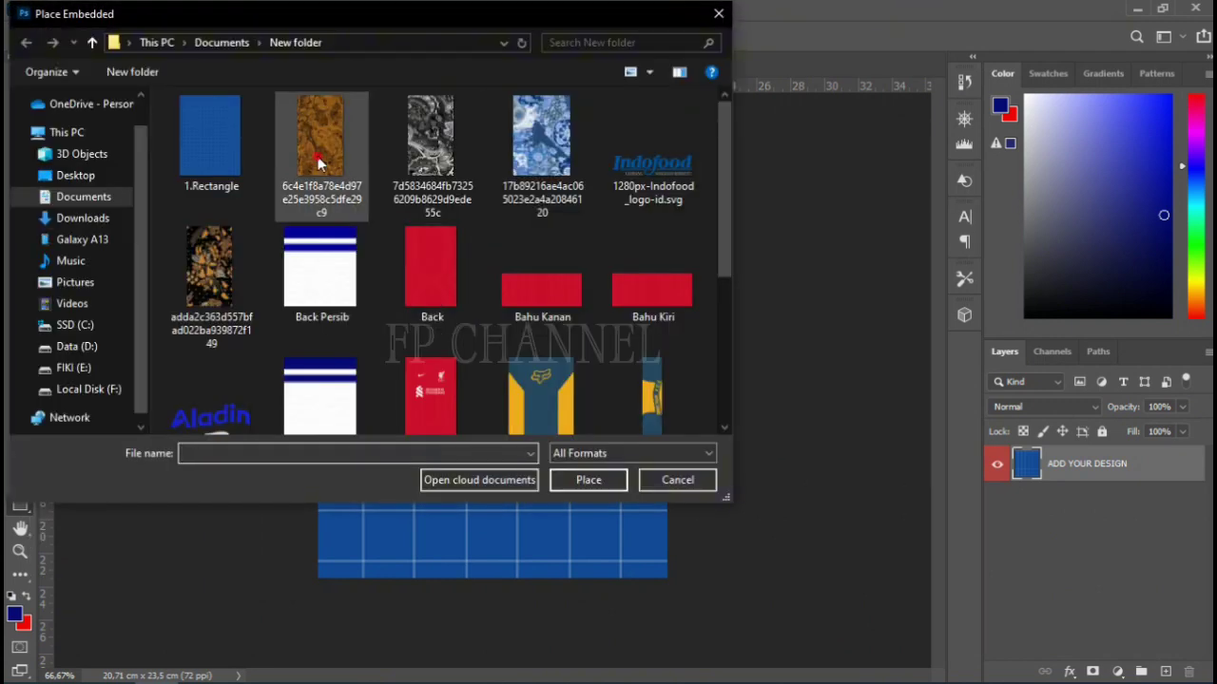
left_click(318, 156)
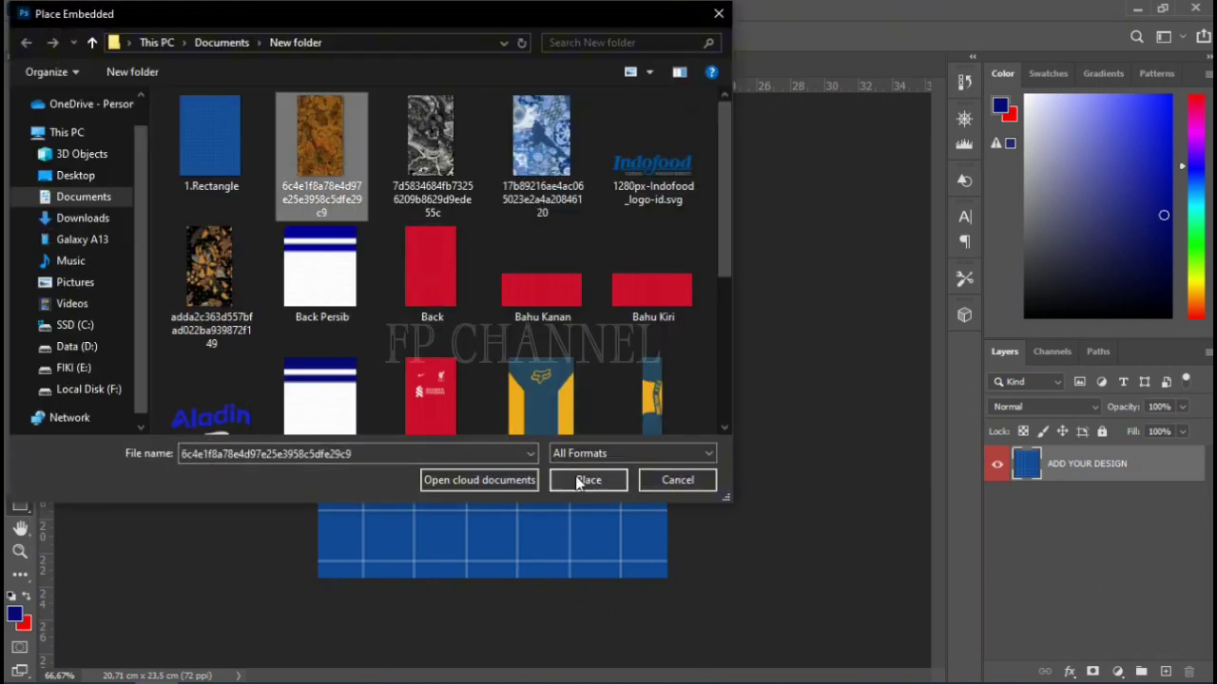
left_click(577, 477)
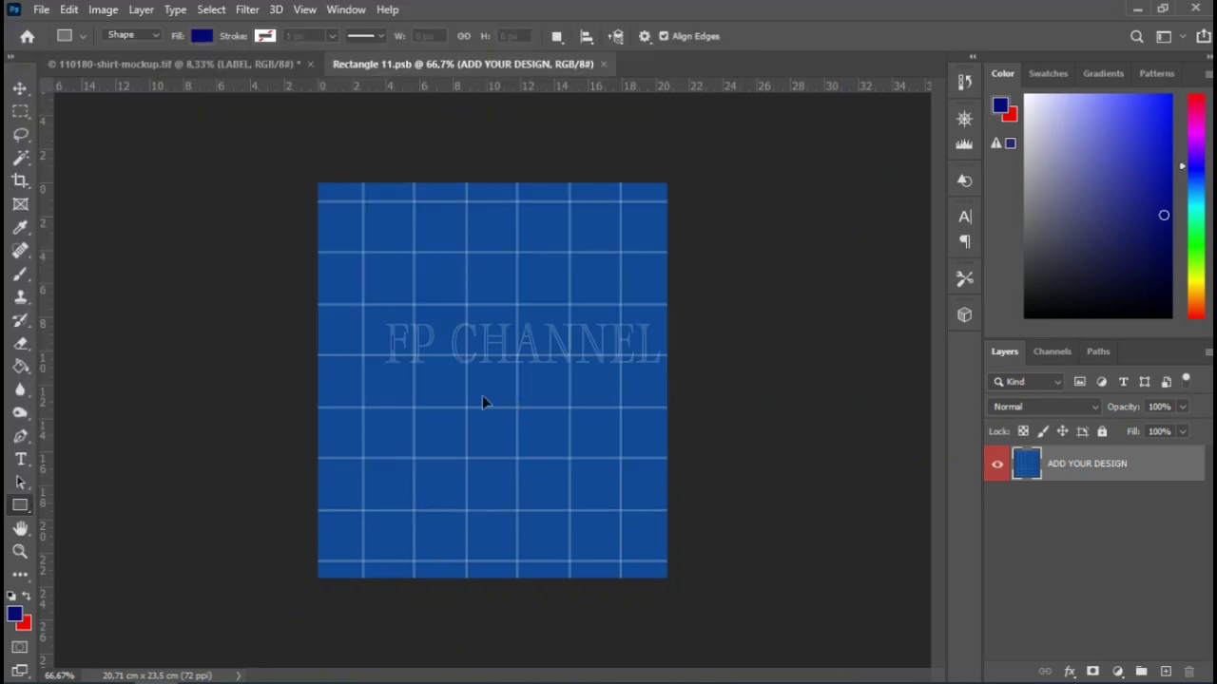
- Stretch the paisley image to cover the blue grid and commit the transform
left_click_drag(366, 381, 324, 401)
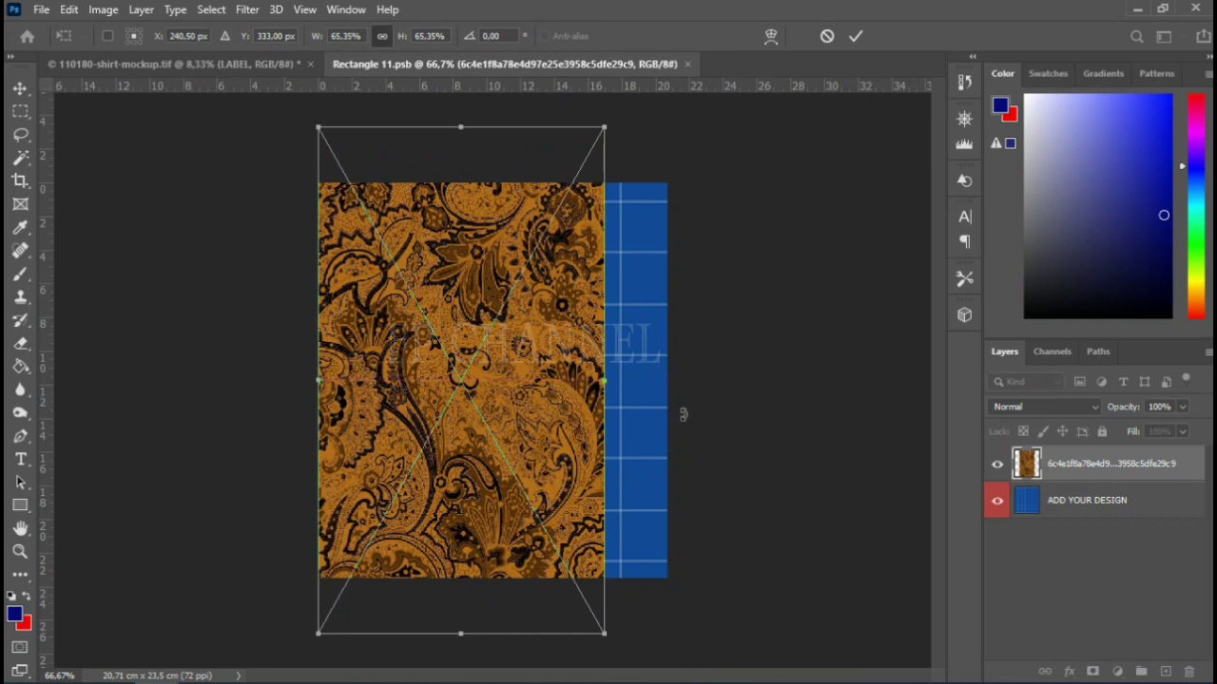
left_click_drag(606, 380, 667, 382)
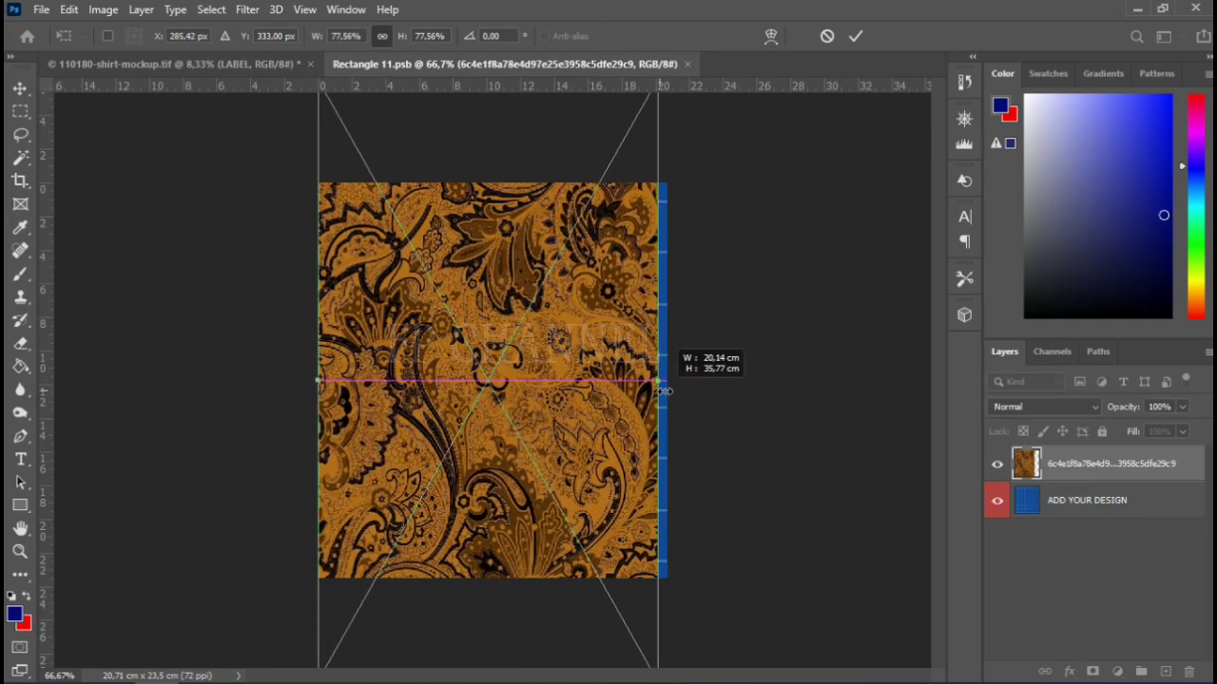
left_click(854, 38)
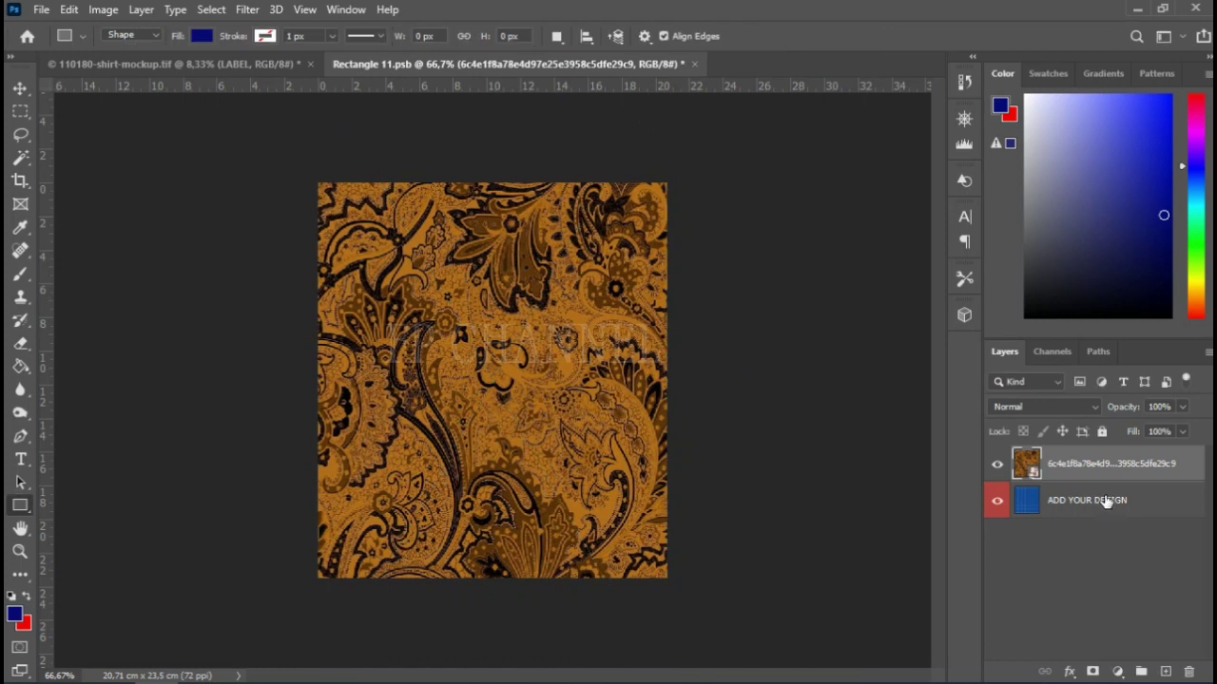
left_click(1107, 502)
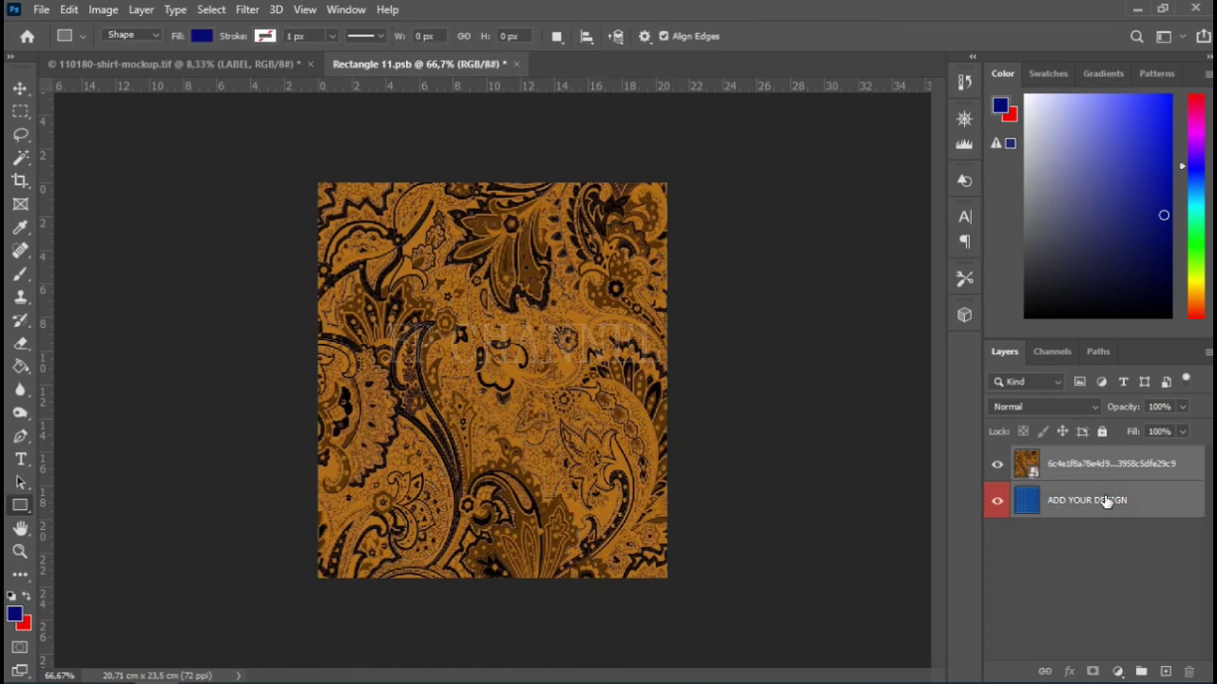
- Delete ADD YOUR DESIGN, rename the pattern layer 'Pocket', and save and close Rectangle 11.psb
key("Delete")
double_click(1087, 463)
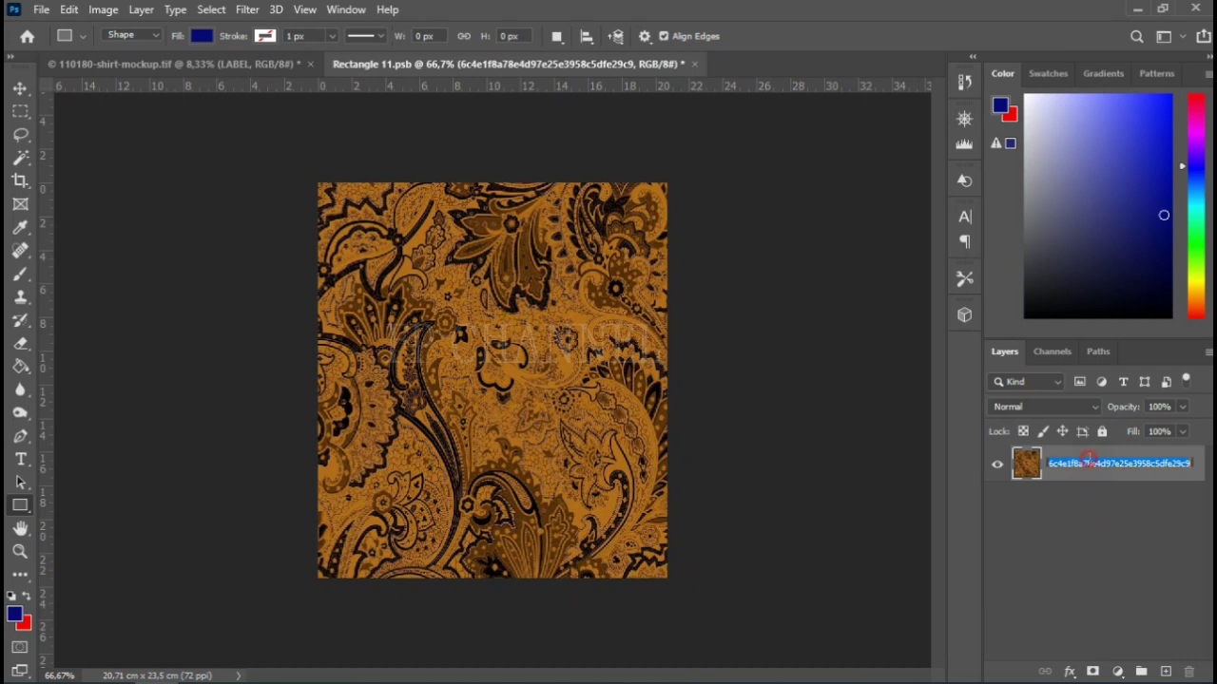
type("Pocket")
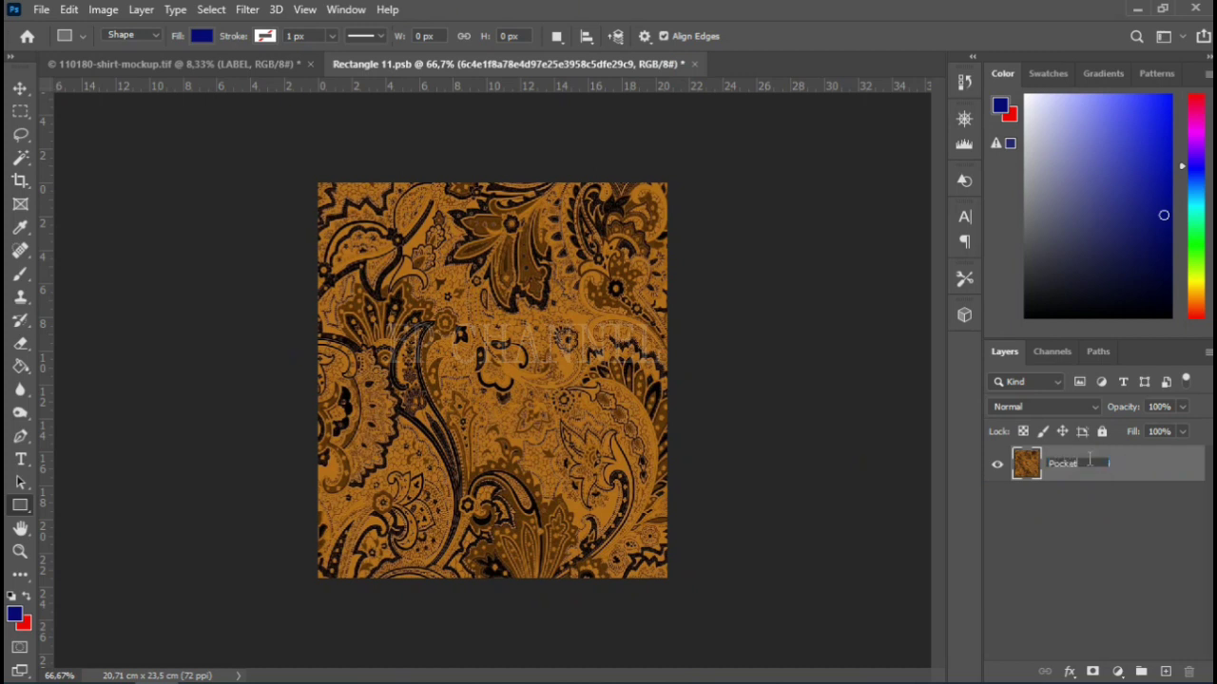
key("Return")
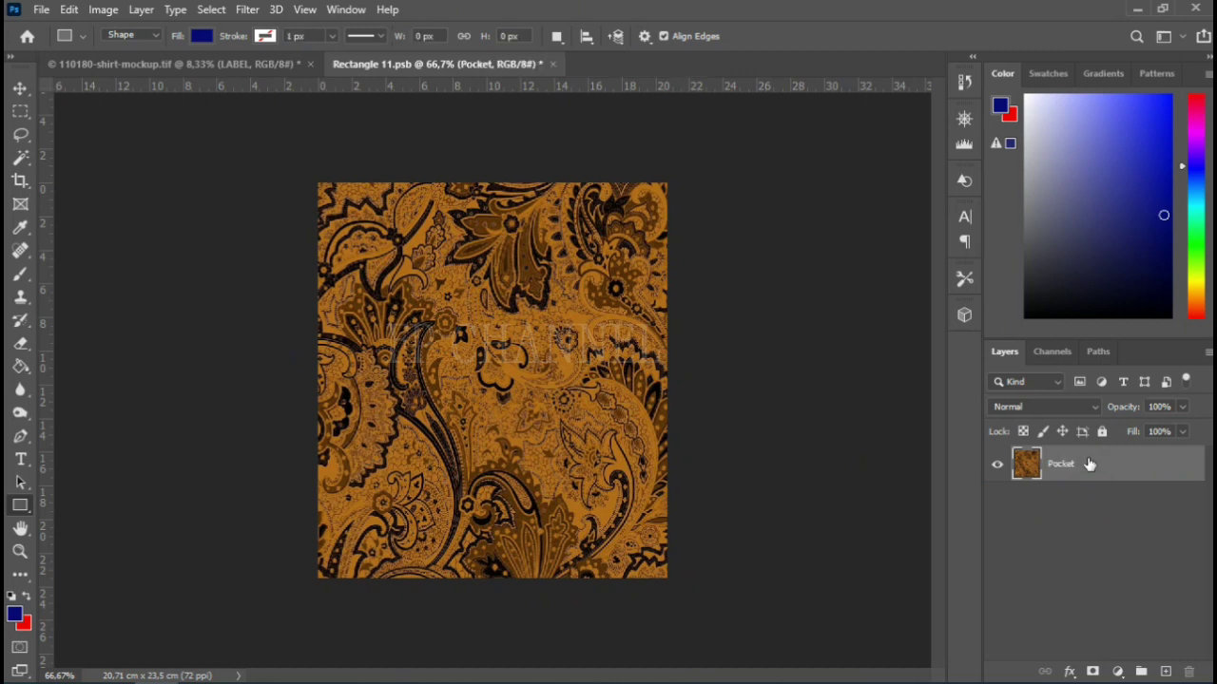
key("ctrl+w")
key("Return")
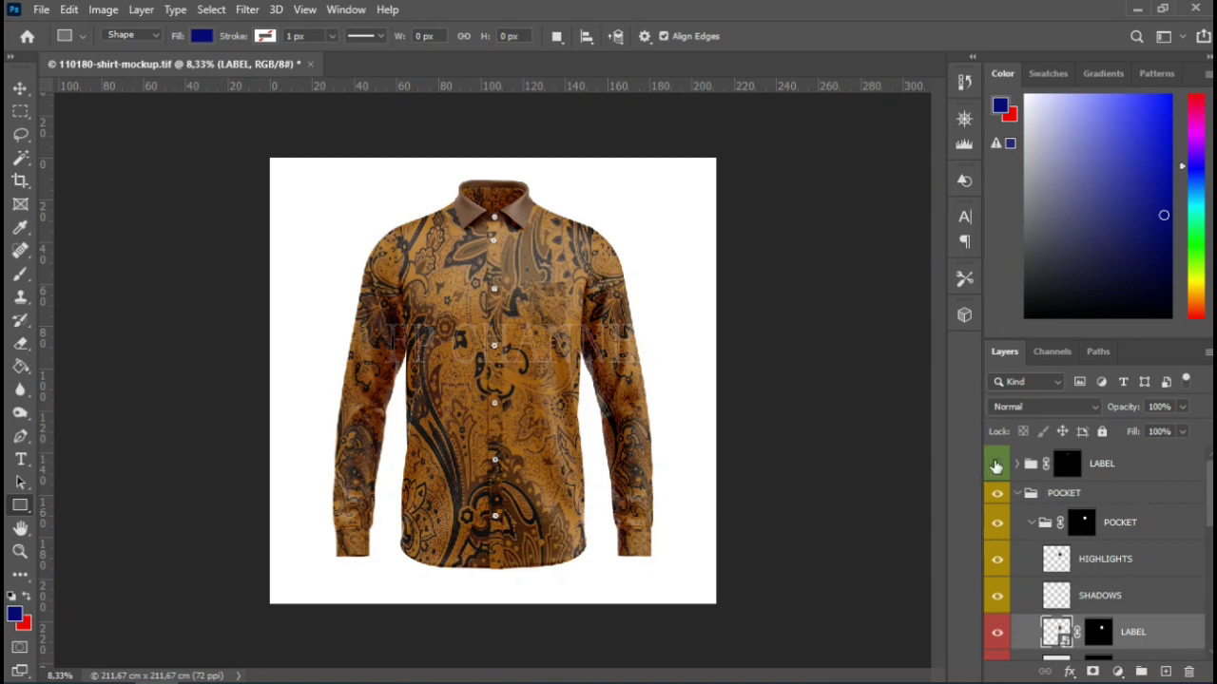
- Check the collar label, then hide the white BACKGROUND layer for transparency
left_click(996, 464)
left_click(996, 464)
scroll(1072, 568, "down", 3)
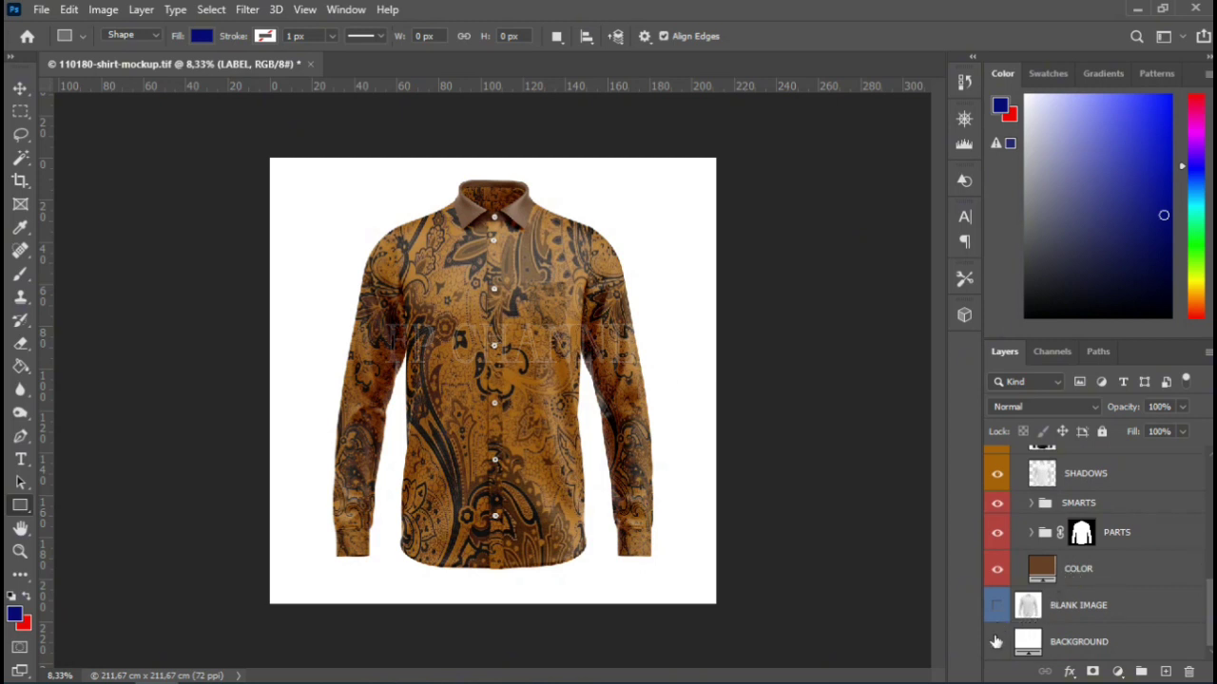
left_click(996, 642)
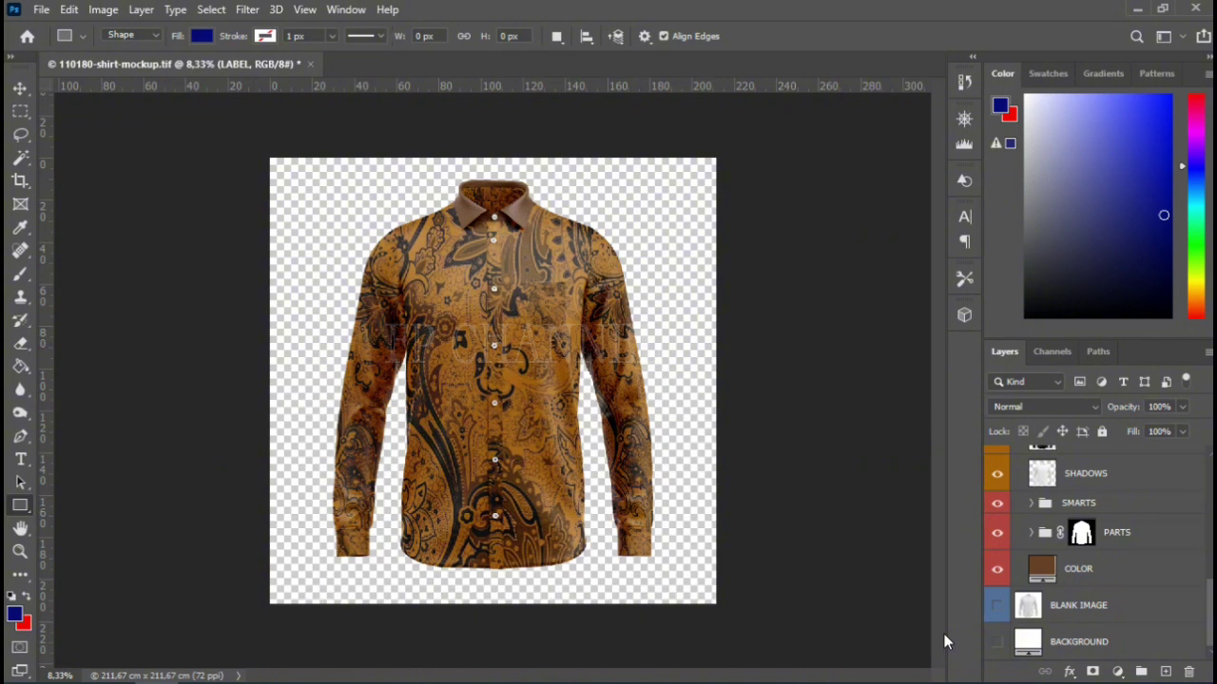
- Save the mockup as a PNG named 'Baju Batik LS' with default PNG options
key("ctrl+shift+s")
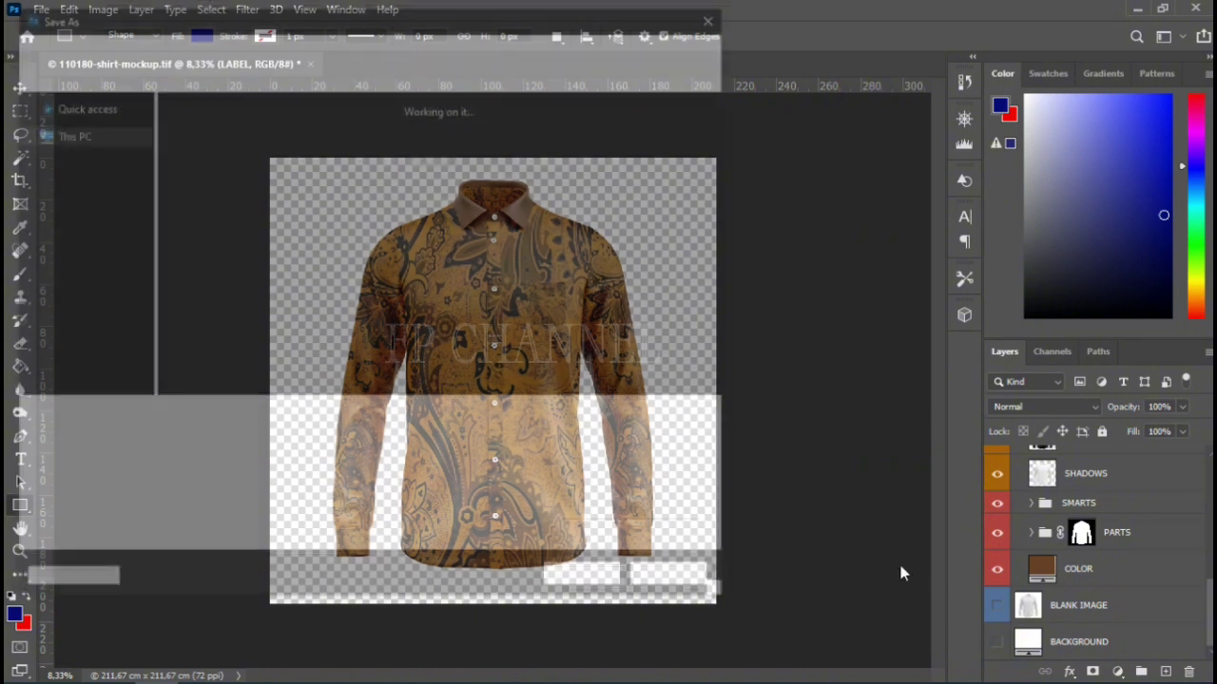
type("Batt")
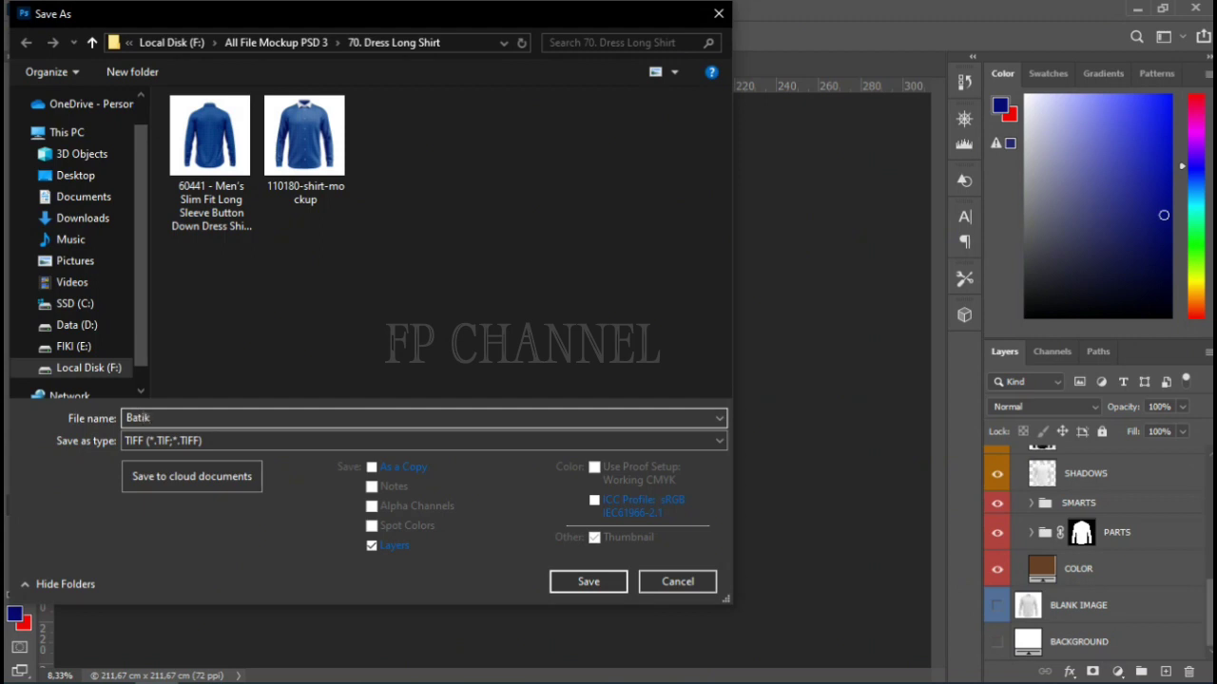
left_click(161, 440)
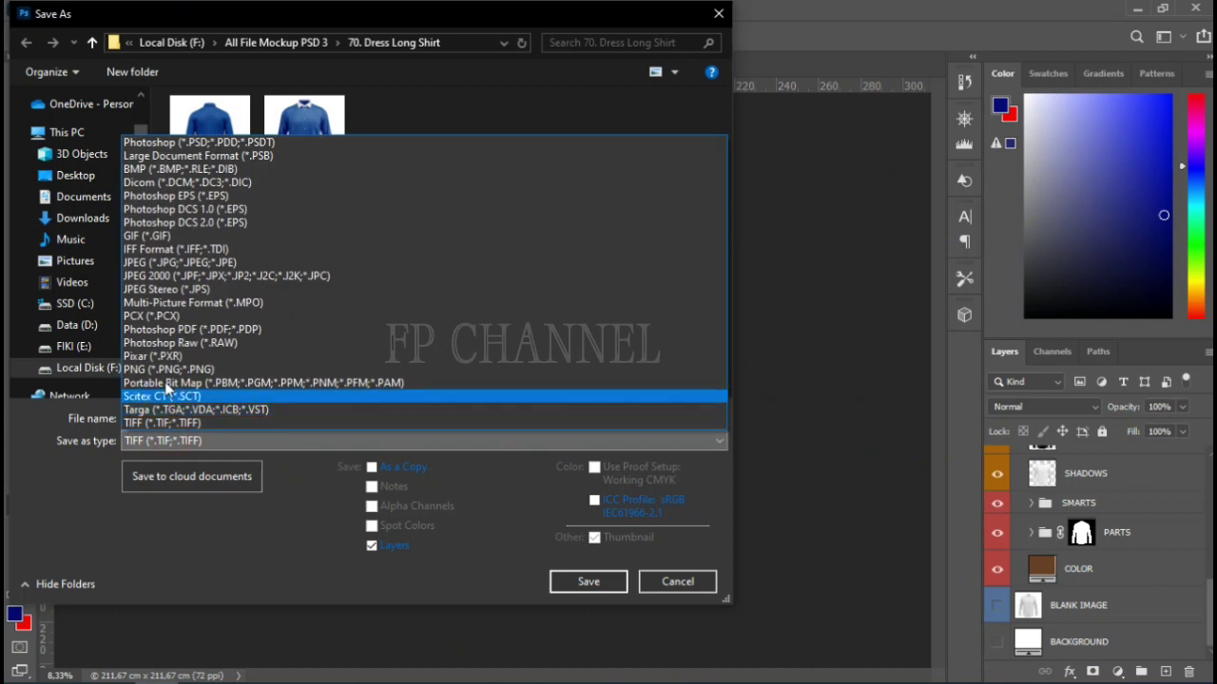
left_click(168, 370)
double_click(133, 418)
left_click(127, 420)
type("Baju Batik LS")
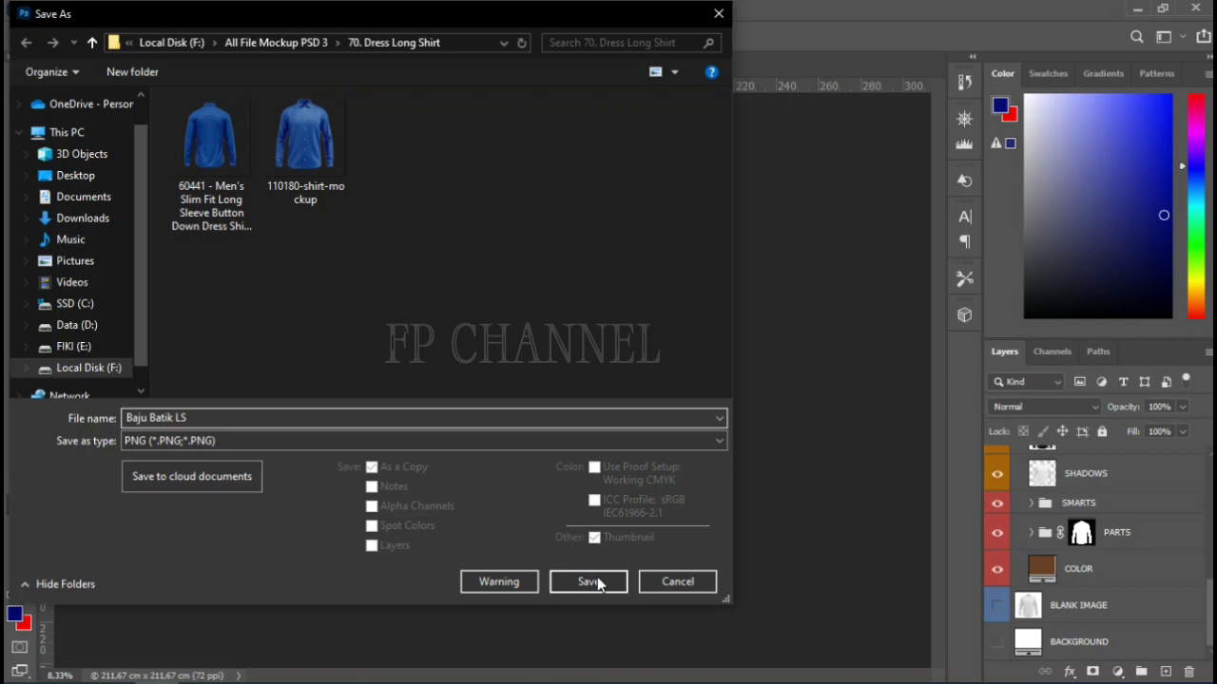
left_click(595, 579)
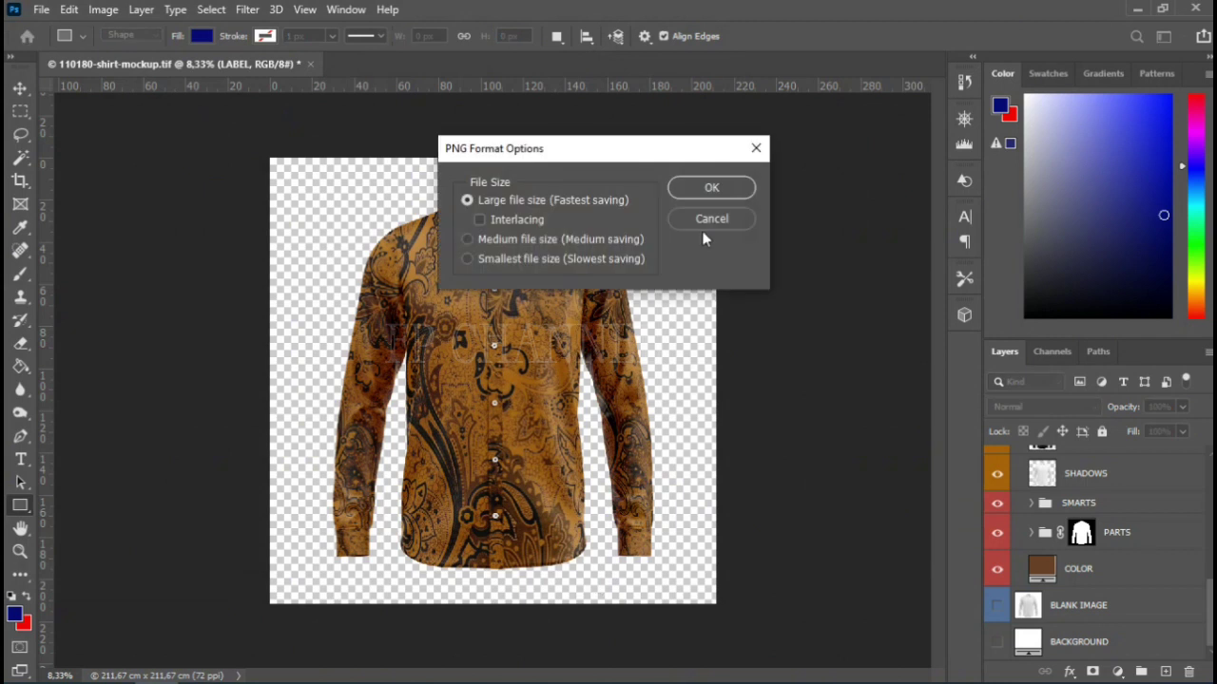
left_click(712, 189)
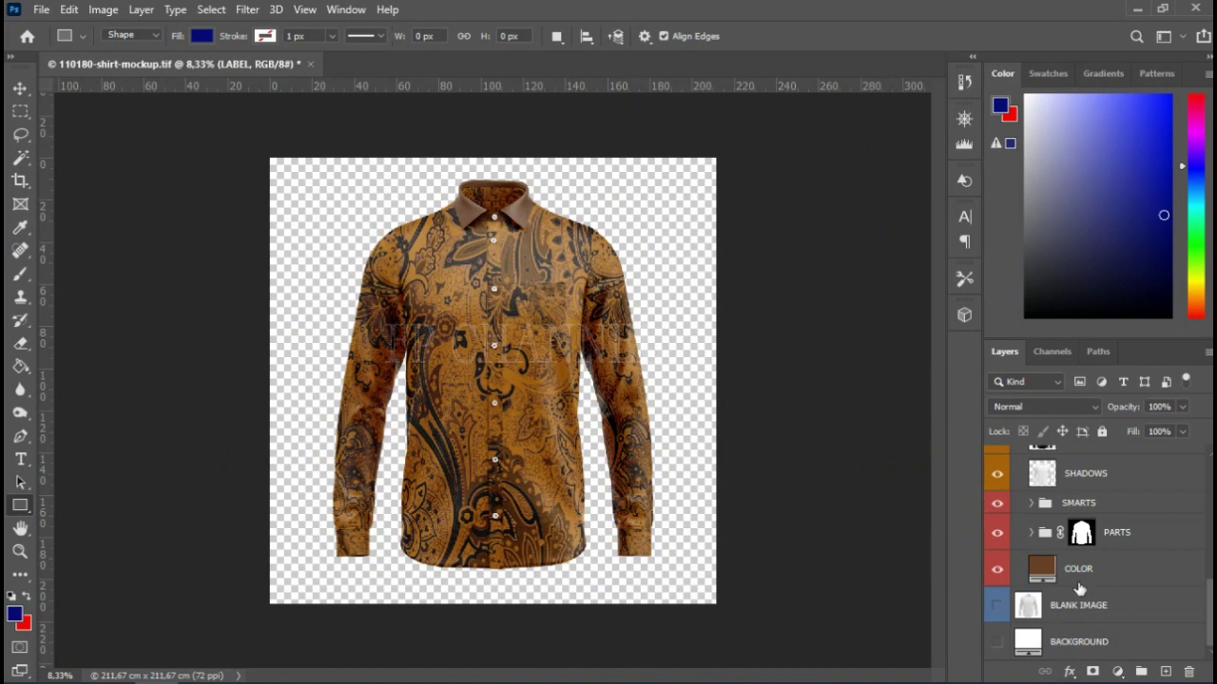
- Reopen the COLOR layer's fill colour and keep the brown unchanged
left_click(1043, 568)
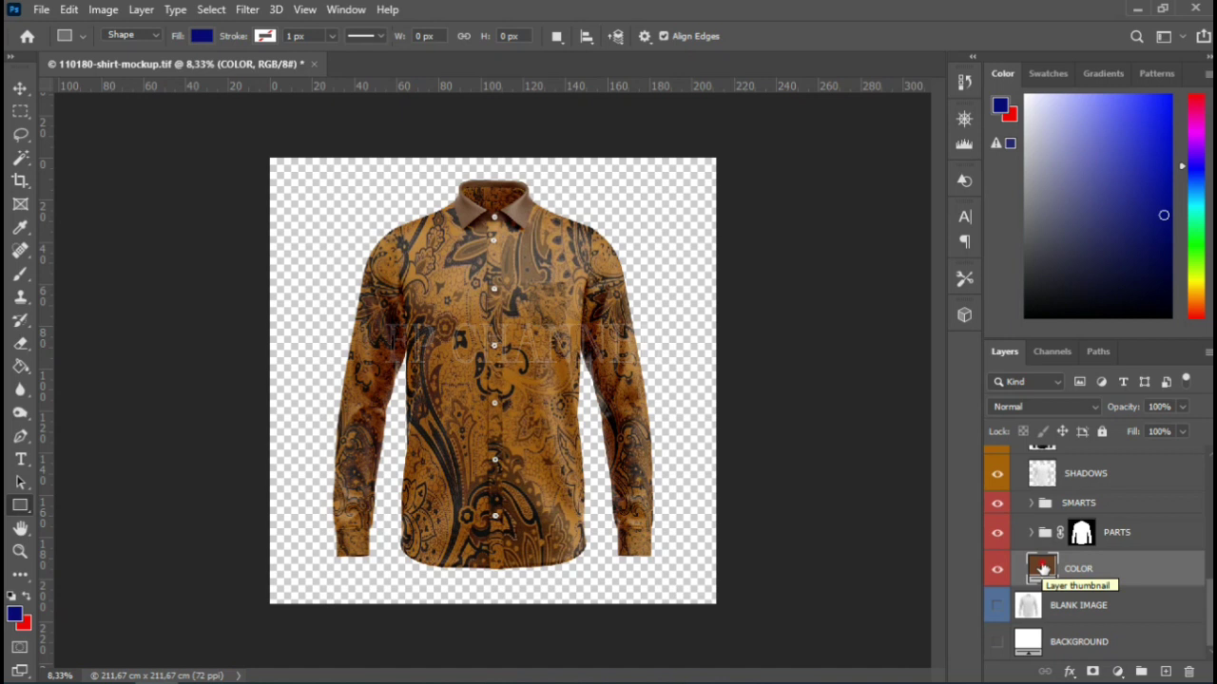
double_click(1043, 568)
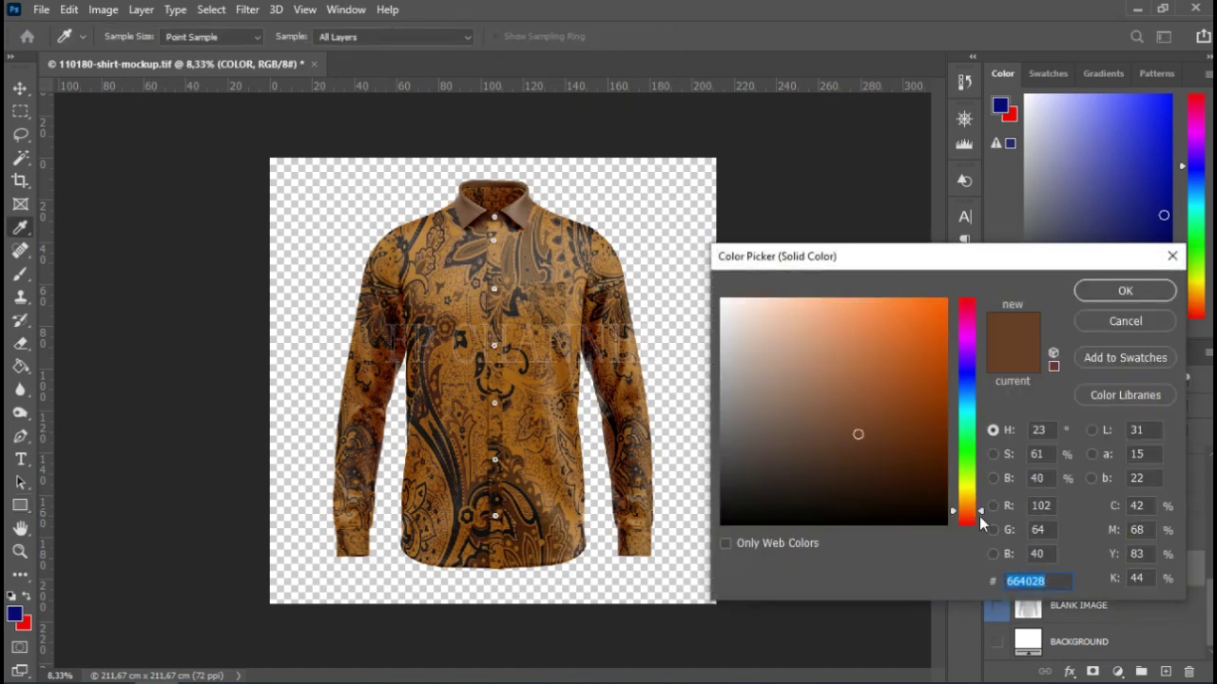
left_click(1103, 287)
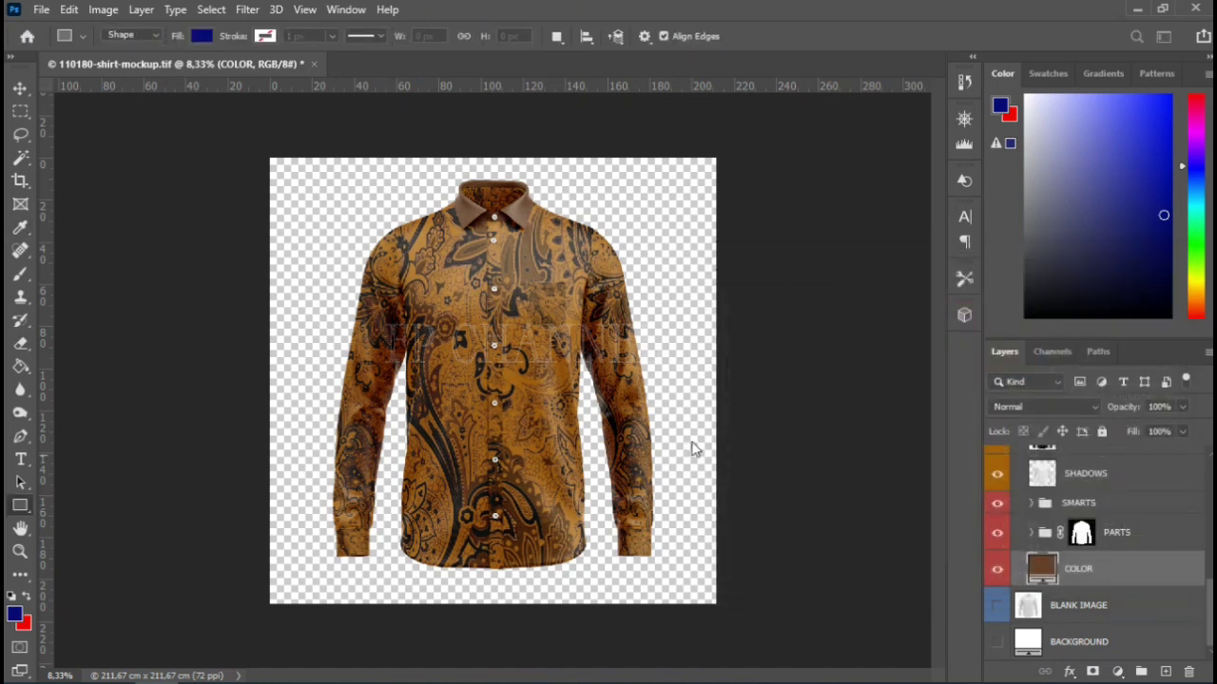
scroll(1103, 527, "up", 3)
scroll(1098, 528, "up", 2)
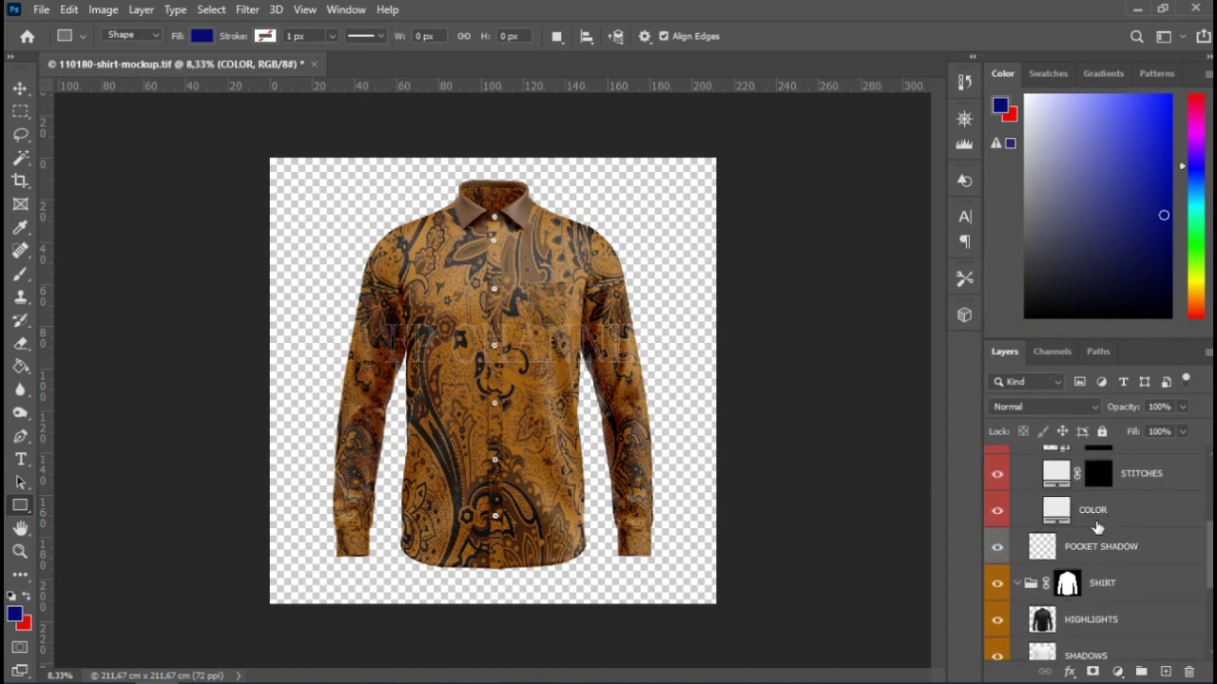
- Collapse the SHIRT and POCKET groups and hide the POCKET group
left_click(1018, 583)
left_click(1060, 585)
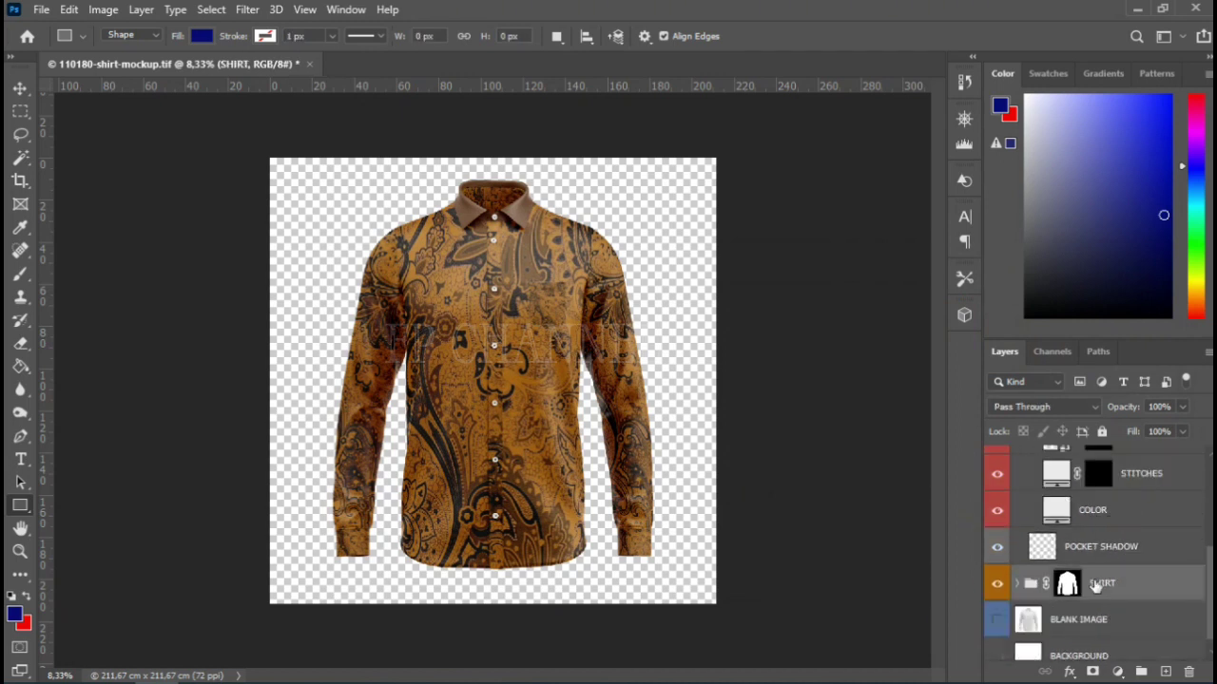
scroll(1093, 580, "up", 2)
scroll(1083, 570, "up", 2)
scroll(1065, 551, "up", 2)
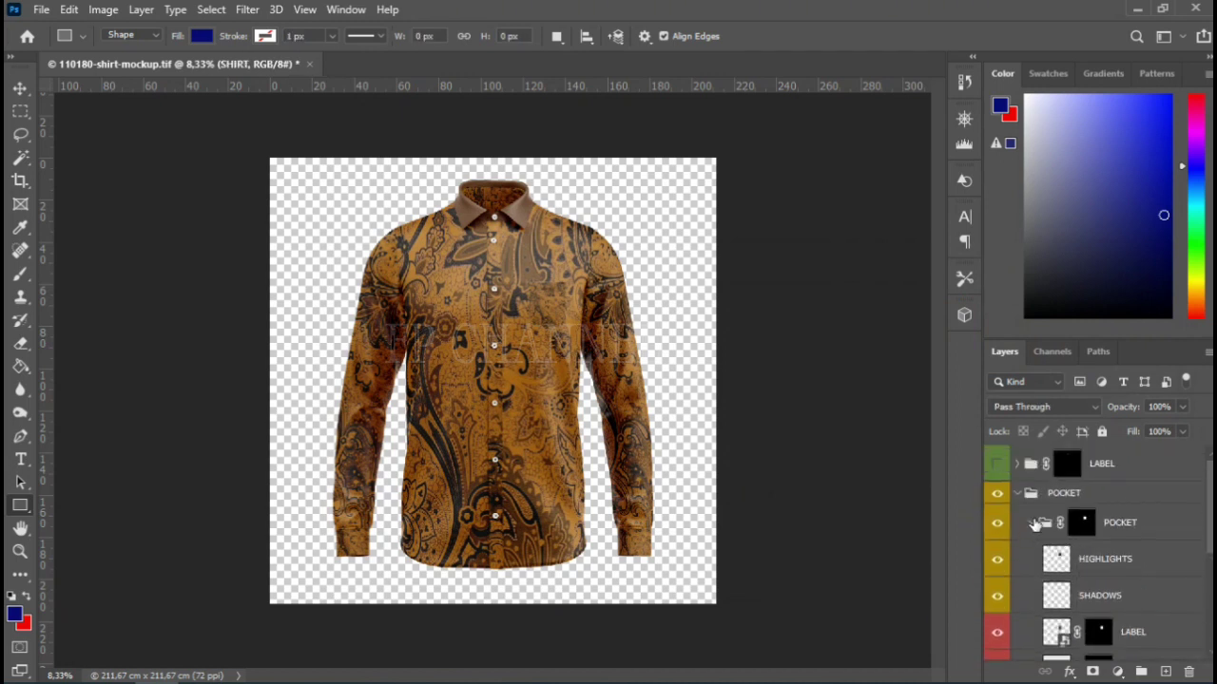
left_click(1034, 523)
left_click(1018, 494)
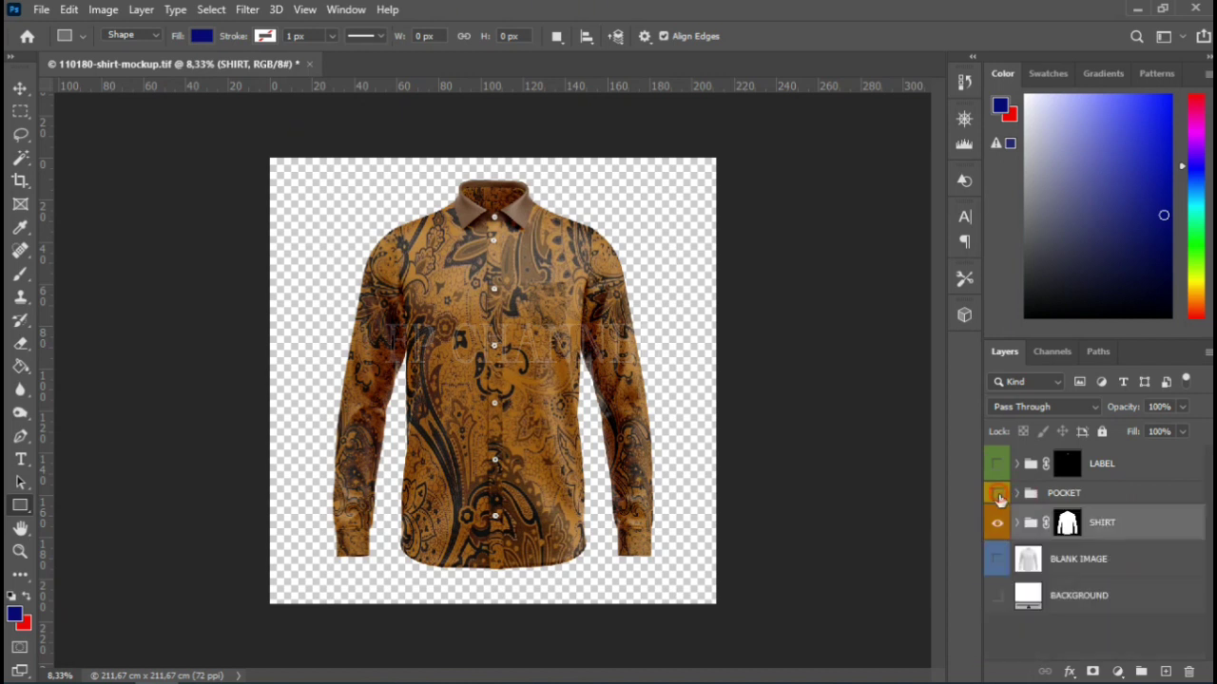
- Expand SHIRT and SMARTS, toggling BACK PART 1 and BACK PART 2 off and on
left_click(1017, 521)
scroll(1084, 570, "down", 2)
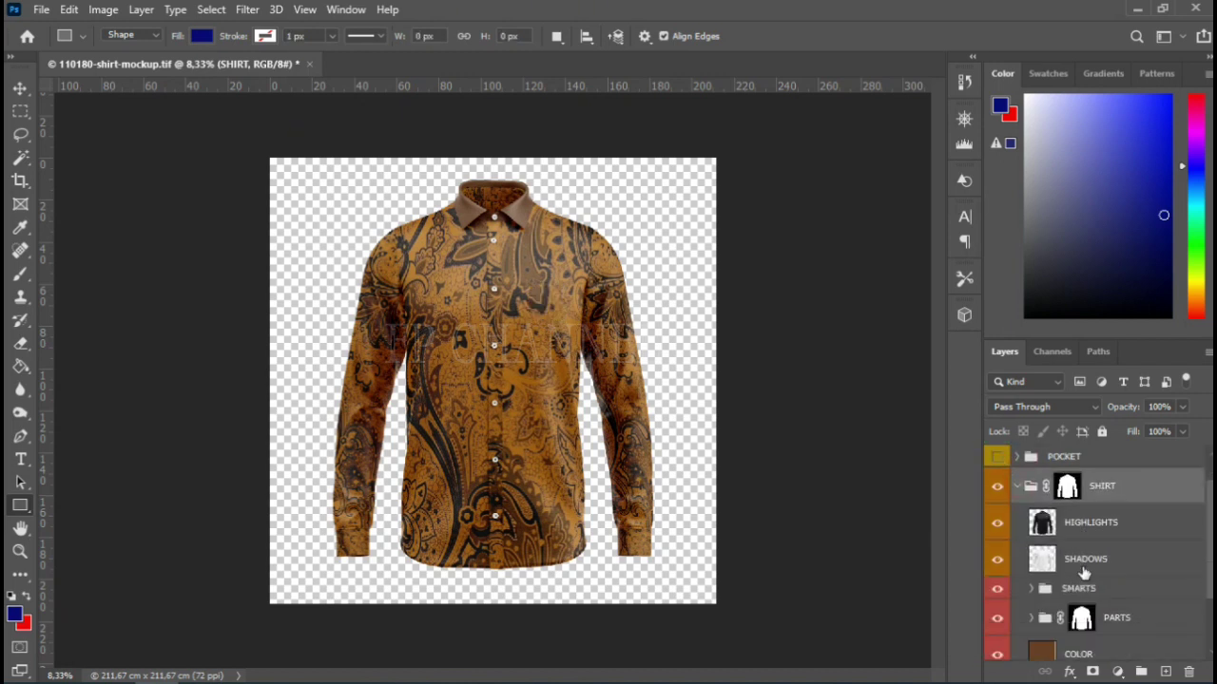
scroll(1083, 574, "down", 2)
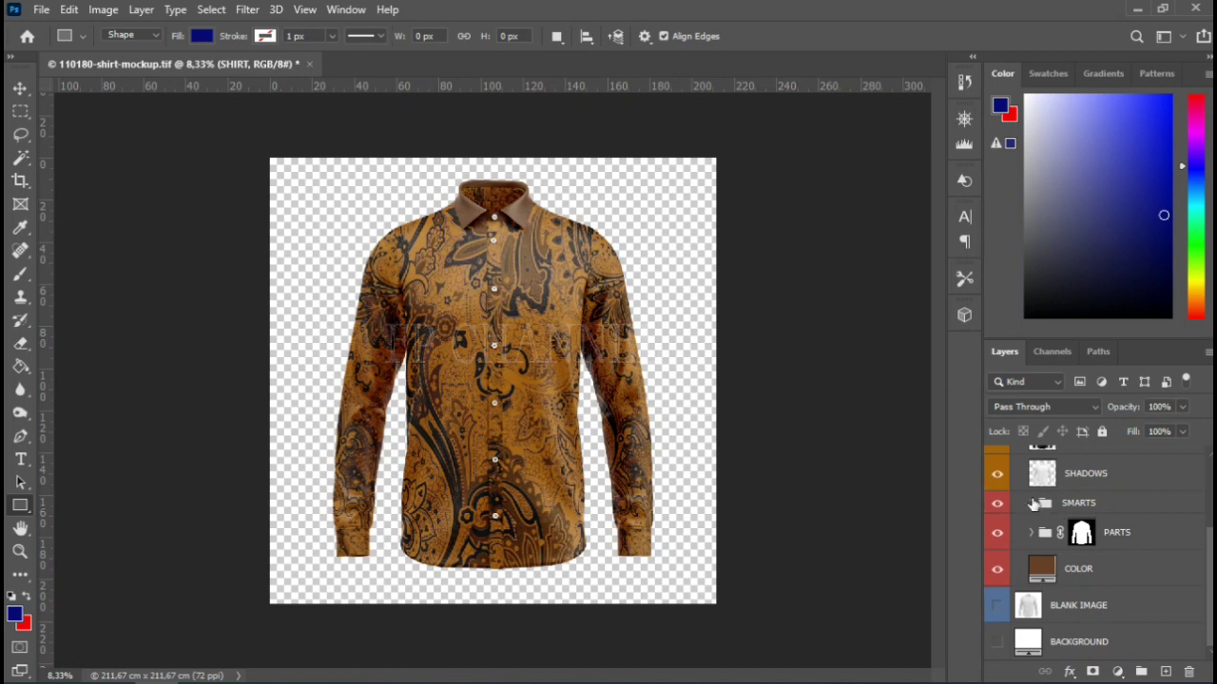
left_click(1032, 503)
left_click(998, 533)
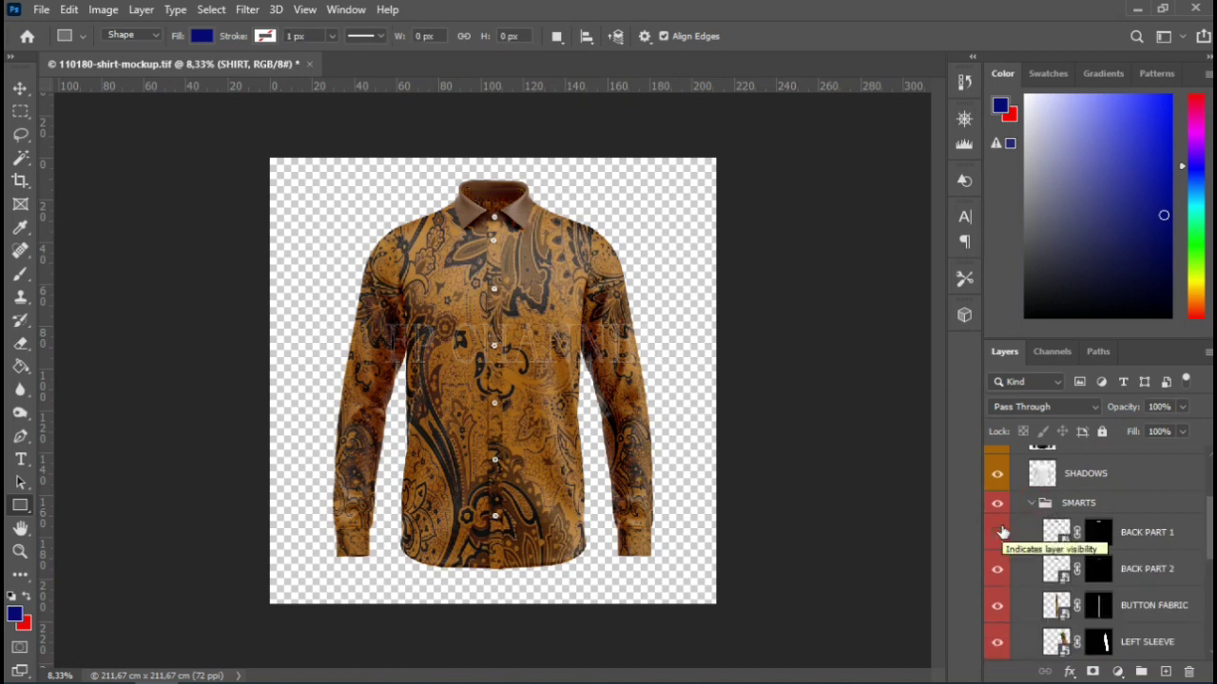
left_click(996, 570)
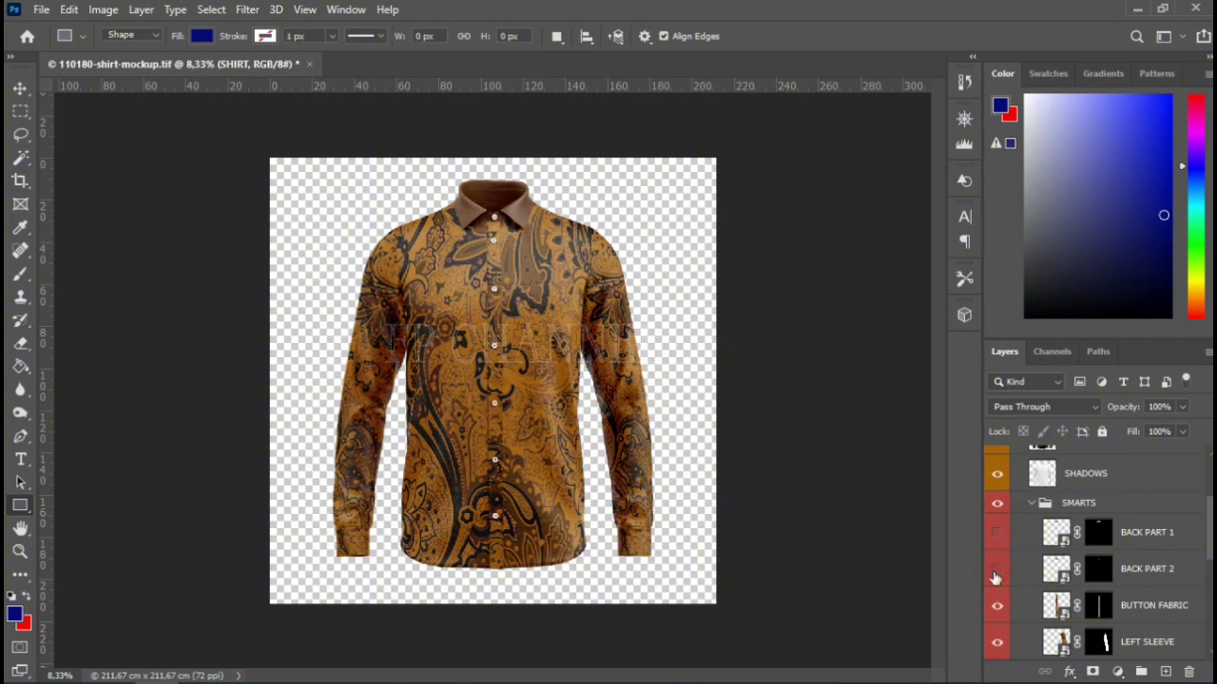
left_click(997, 568)
left_click(996, 532)
- Expand and collapse the LABEL group, then expand the POCKET group
scroll(1057, 509, "up", 3)
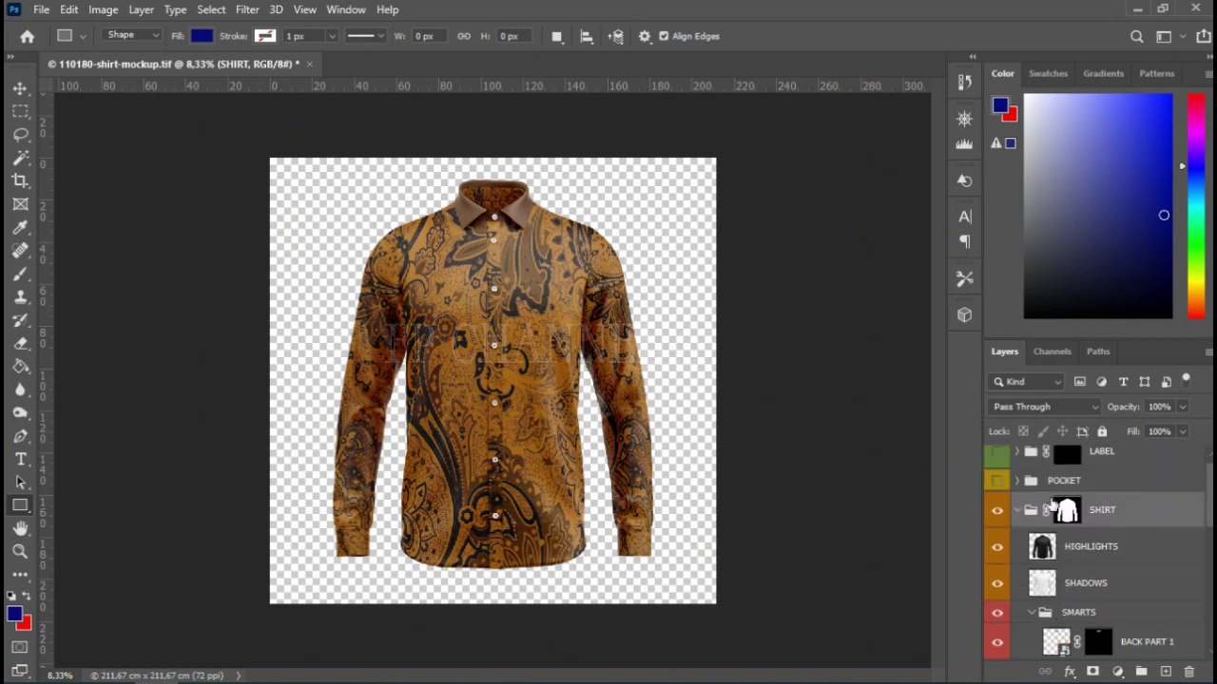
scroll(1036, 495, "up", 1)
left_click(1018, 464)
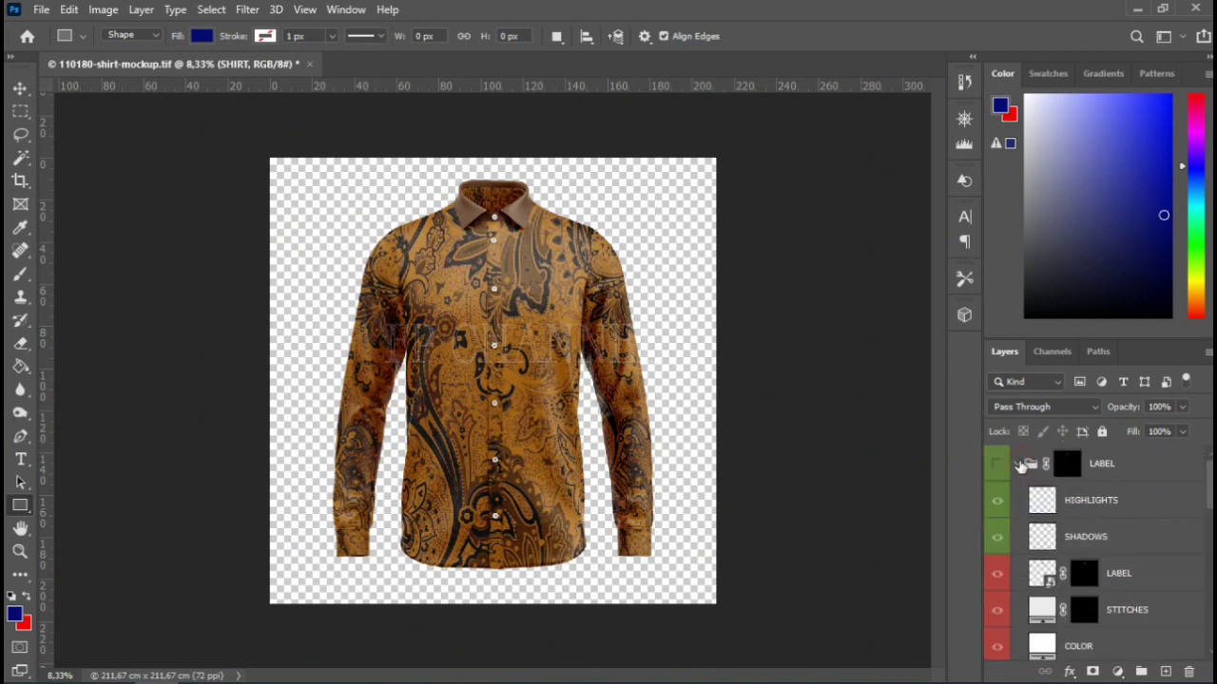
left_click(1018, 464)
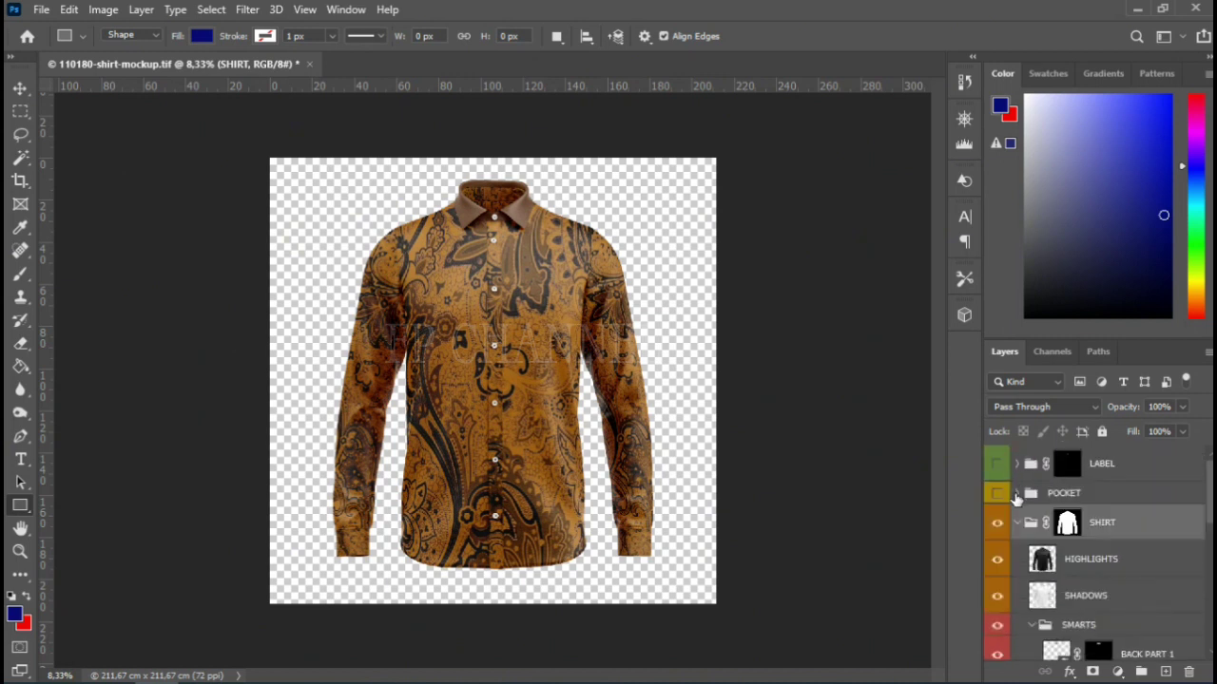
left_click(1016, 493)
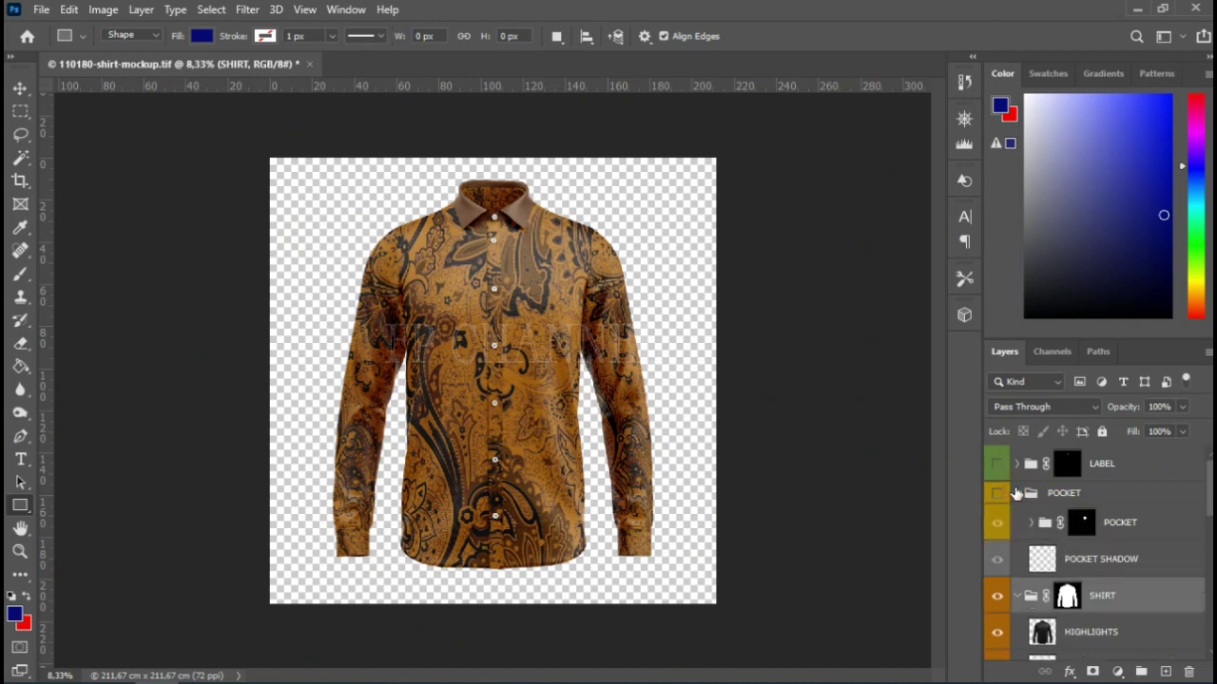